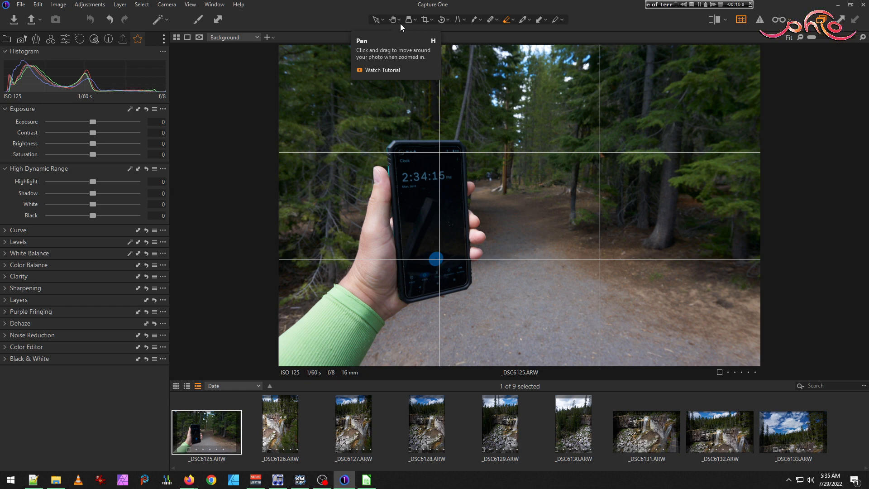
- Crop _DSC6125.ARW with an unconstrained ratio by extending the top, left and right edges to about 21.2 × 13.75 in
click(393, 19)
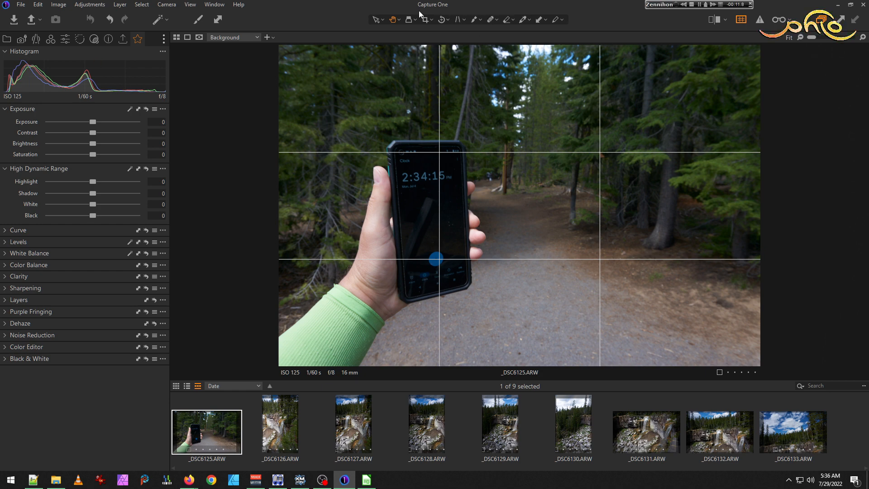
click(431, 19)
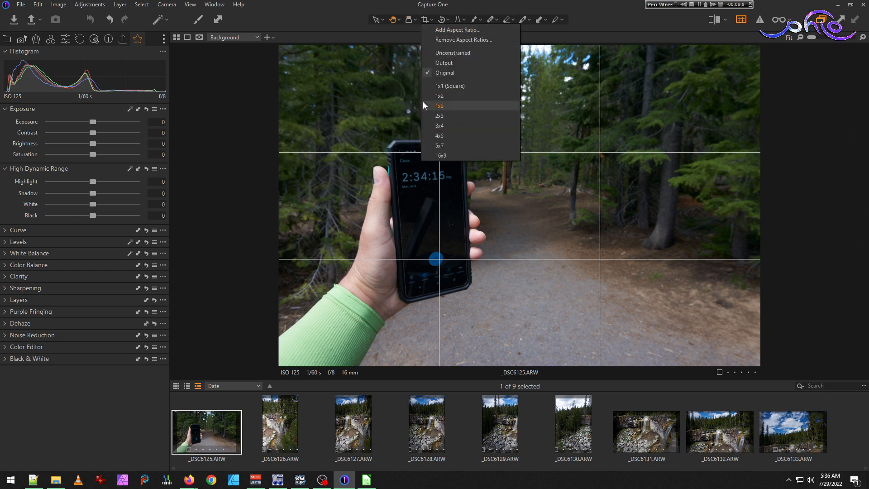
click(461, 53)
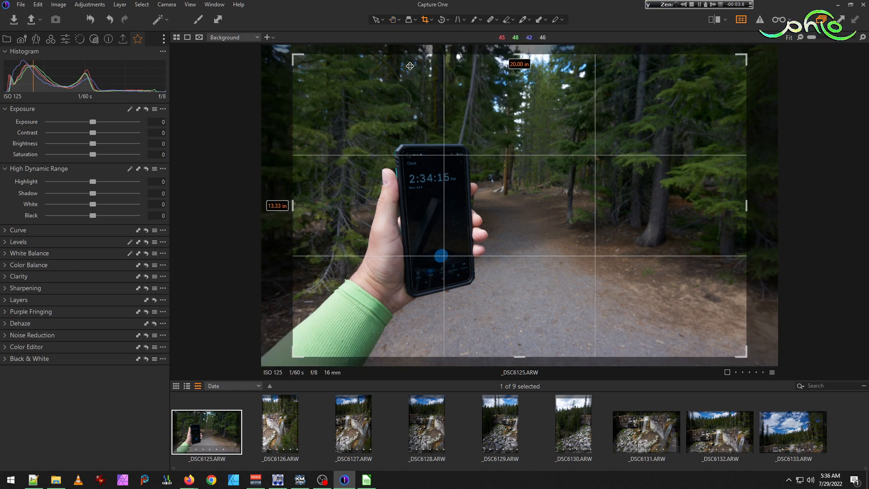
drag(521, 55, 521, 45)
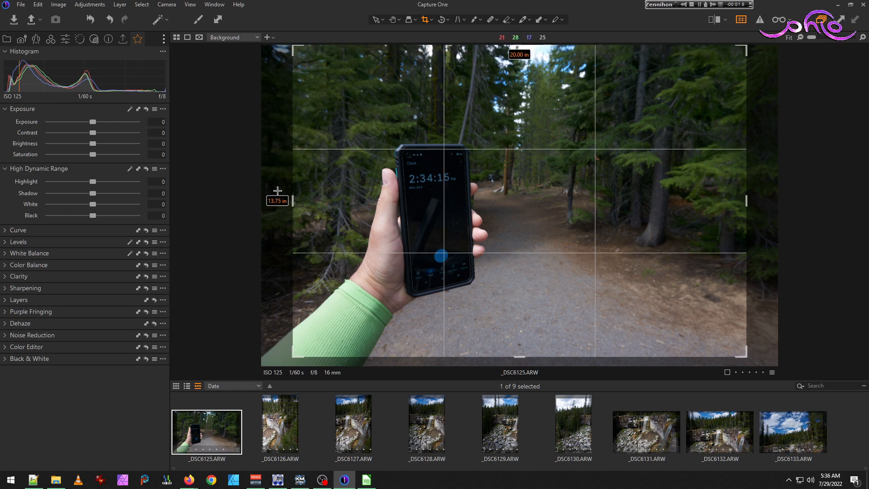
drag(293, 202, 281, 202)
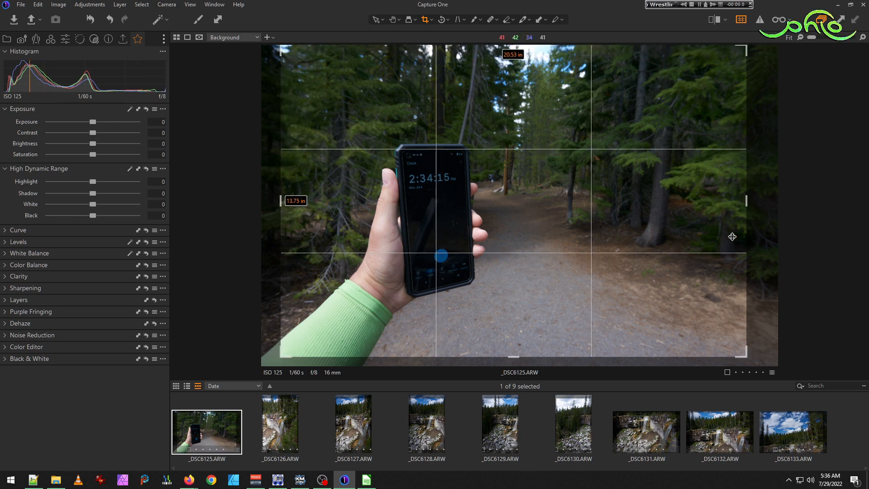
drag(747, 201, 760, 200)
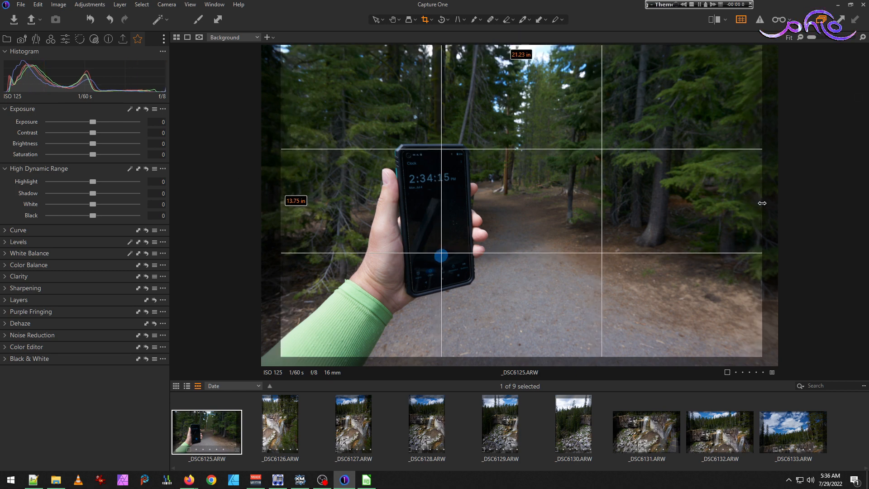
key(h)
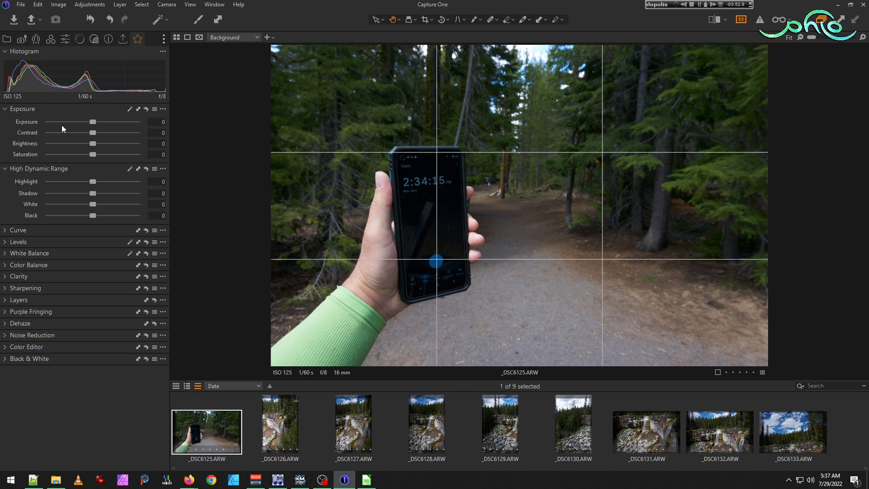
- Try Shadow at 12 and Highlight at -13, and undo these adjustments together with the crop
drag(94, 194, 99, 193)
drag(93, 182, 85, 181)
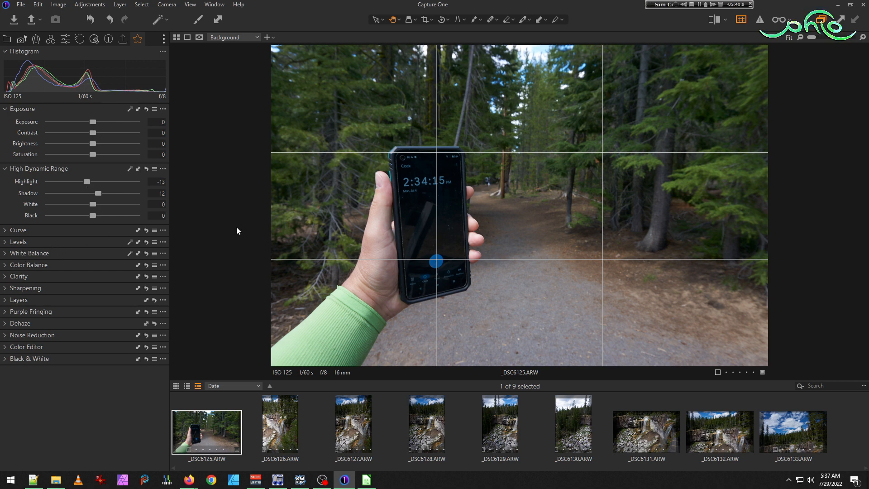
click(90, 19)
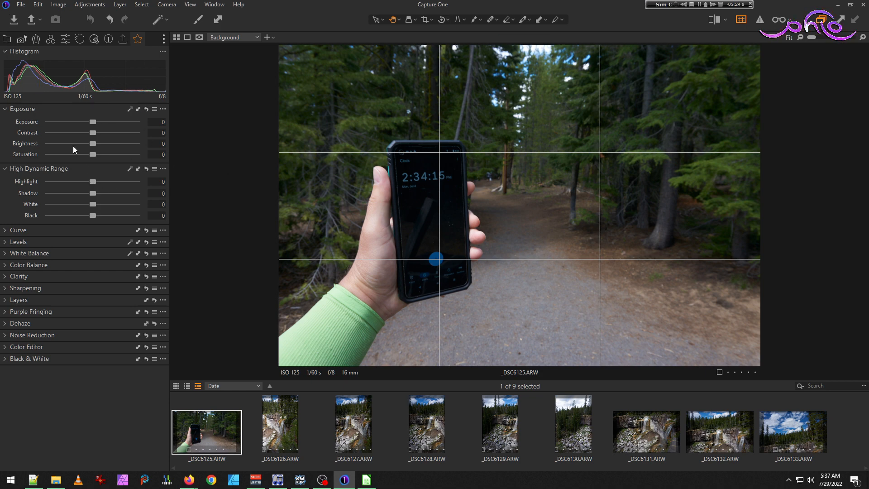
- Set Contrast to 4 and Saturation to 7, and apply Natural clarity of 20 with Structure 8
drag(93, 133, 96, 132)
drag(93, 155, 96, 154)
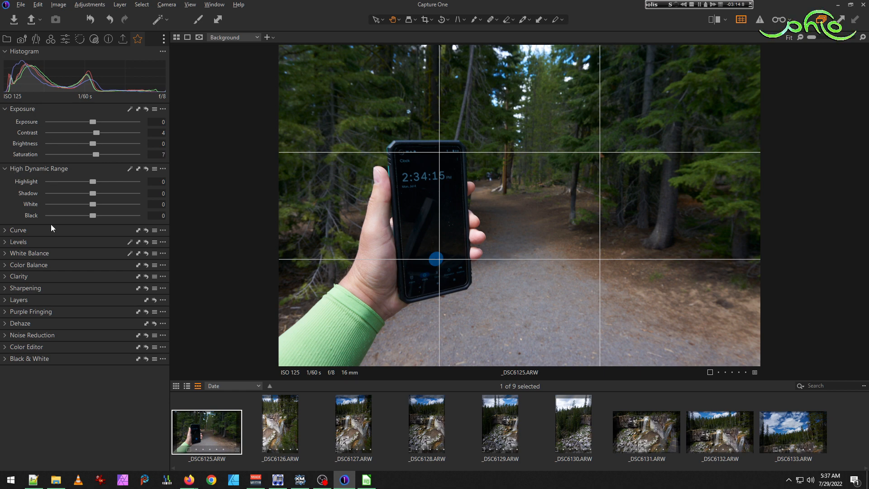
click(10, 275)
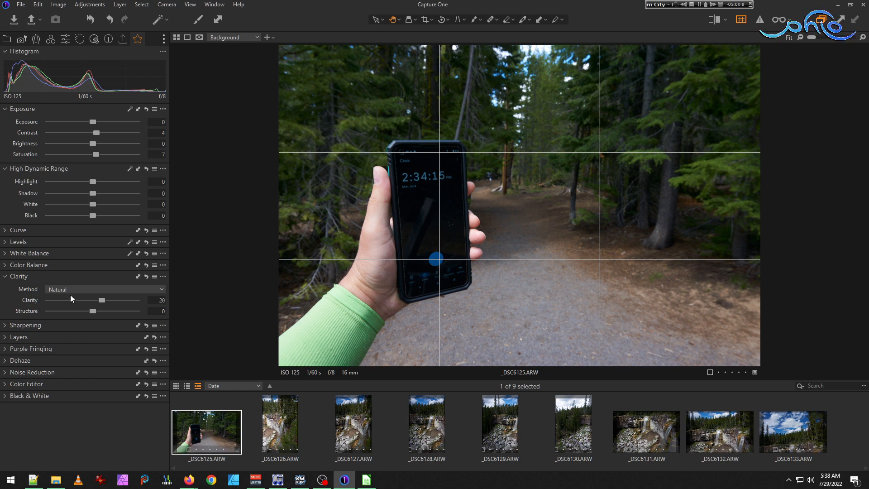
scroll(88, 311, up, 7)
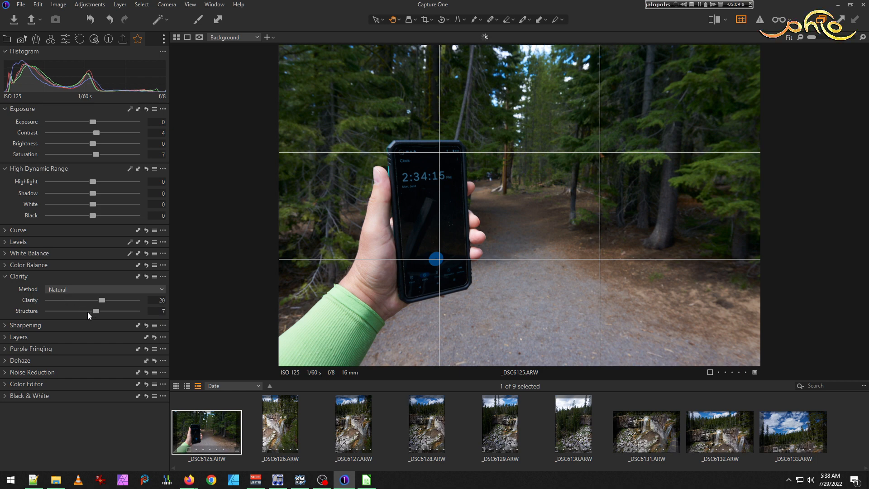
- Set the sharpening Amount to 200 and the purple fringing Defringe to 100
click(18, 325)
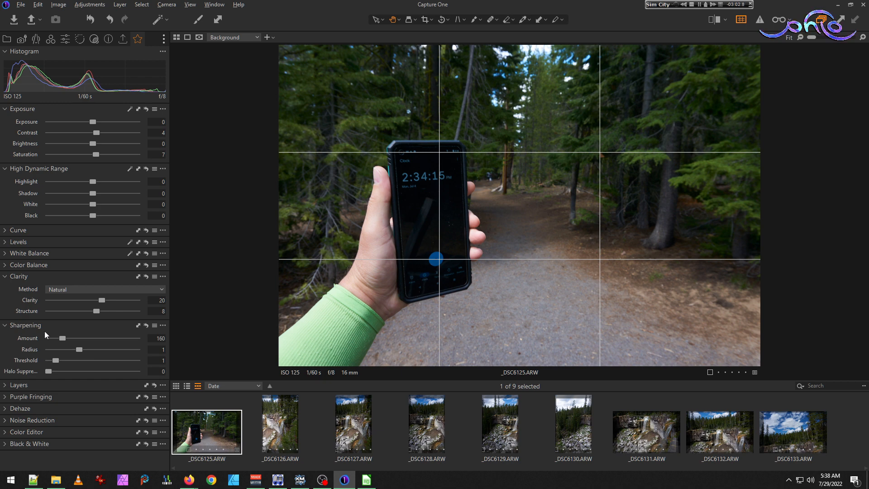
drag(64, 338, 68, 338)
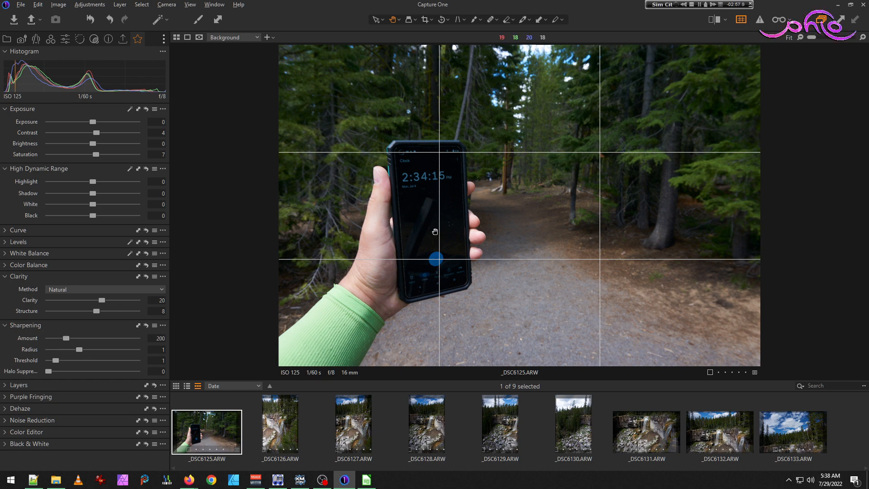
click(10, 397)
drag(49, 411, 140, 411)
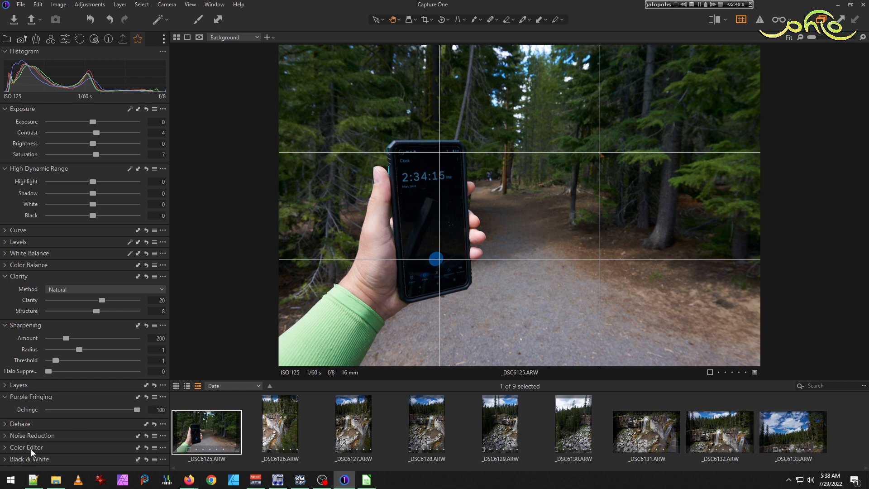
- Select all images to apply the _DSC6125.ARW adjustments to them, and reselect only _DSC6125.ARW
key(ctrl+a)
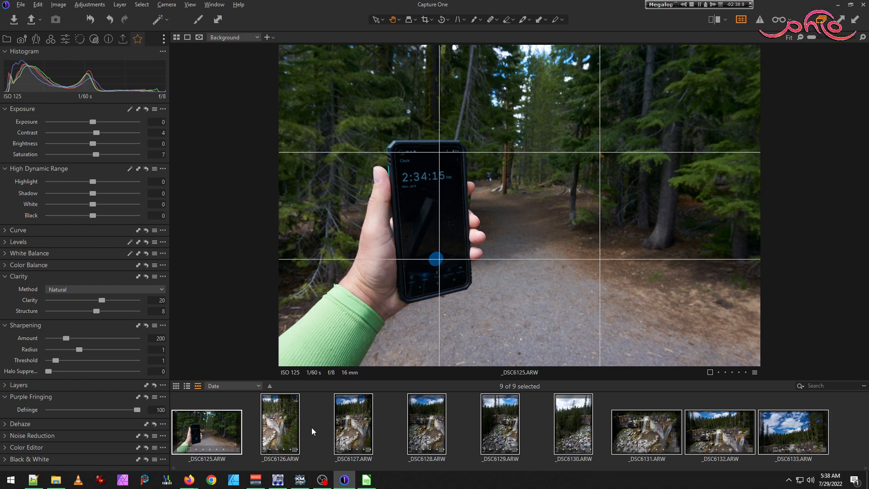
click(312, 427)
click(216, 433)
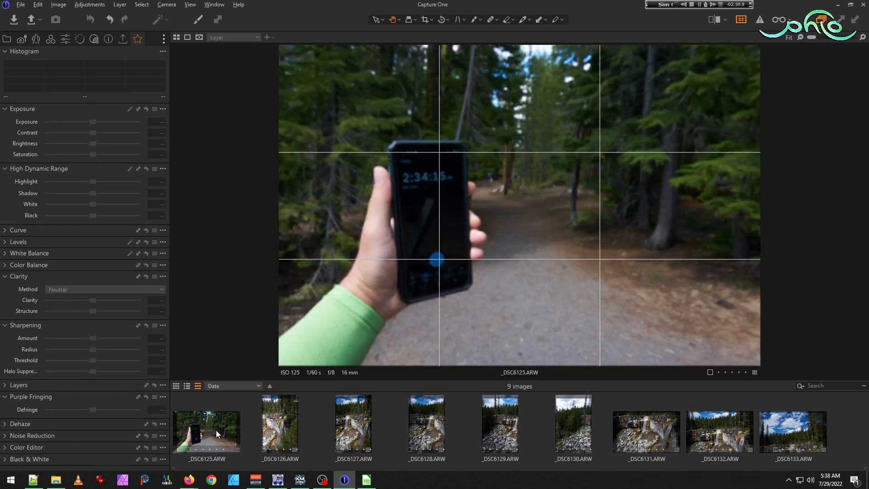
- Crop _DSC6125.ARW with an unconstrained ratio, extending all four edges to about 21.5 × 13.9 in, and hide the grid overlay
click(433, 20)
click(471, 56)
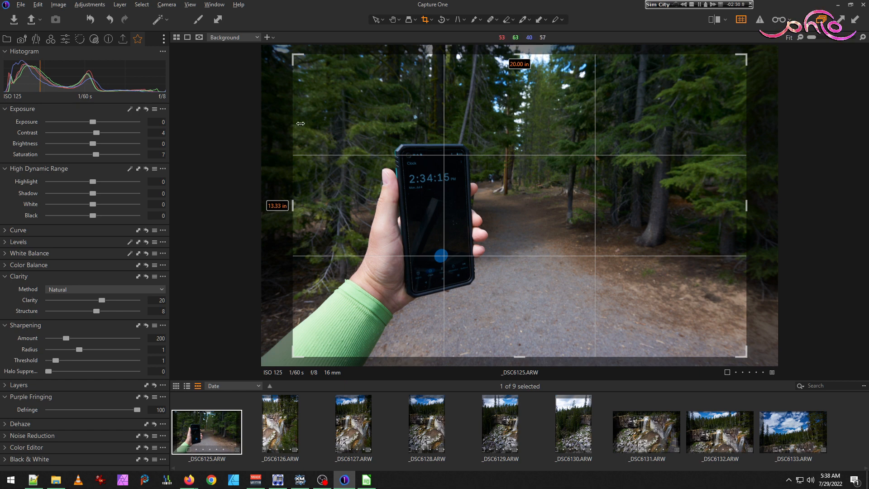
drag(293, 205, 278, 205)
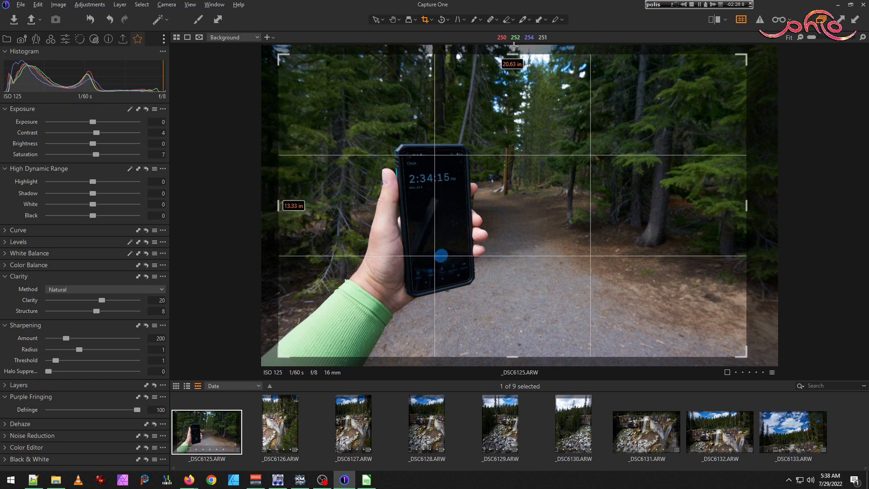
drag(515, 45, 514, 39)
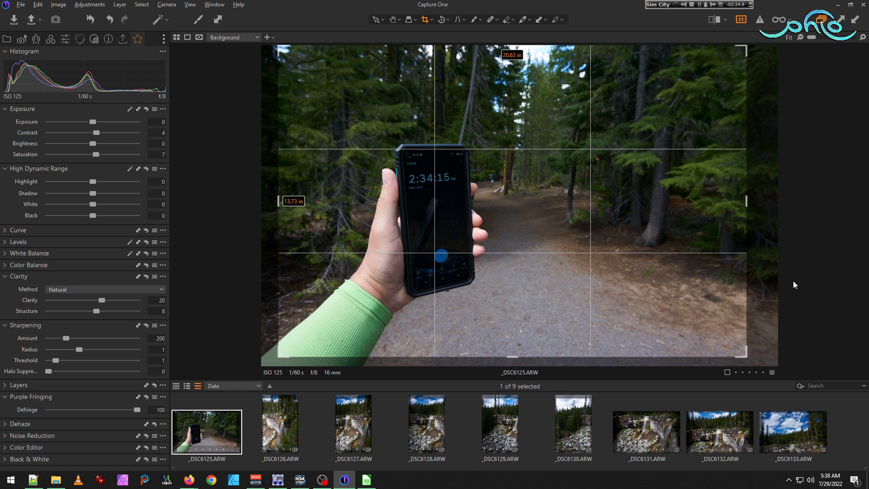
drag(747, 201, 767, 202)
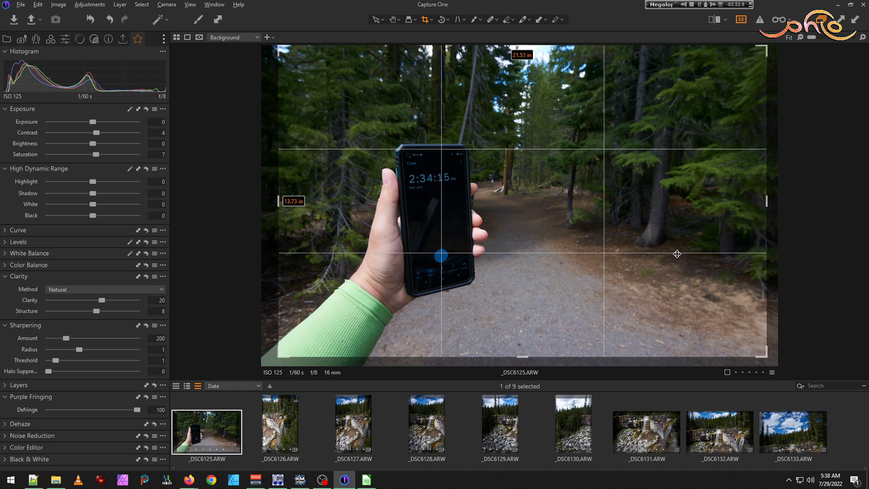
drag(522, 356, 522, 360)
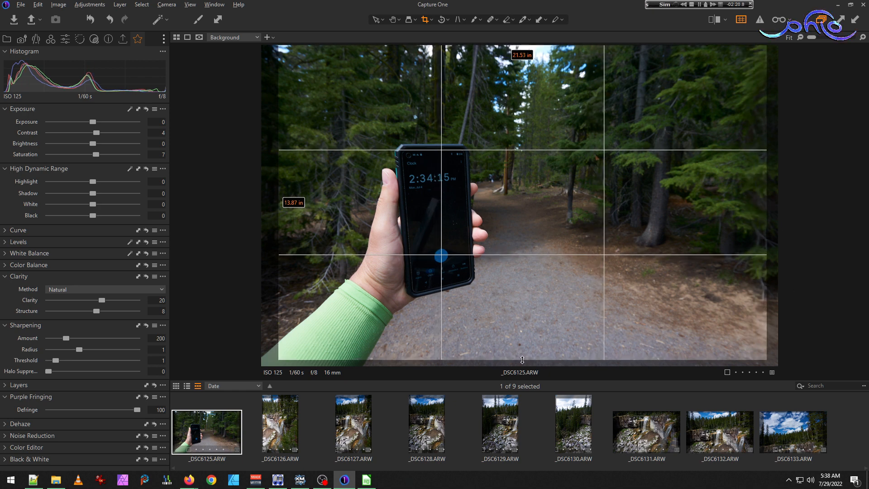
click(393, 19)
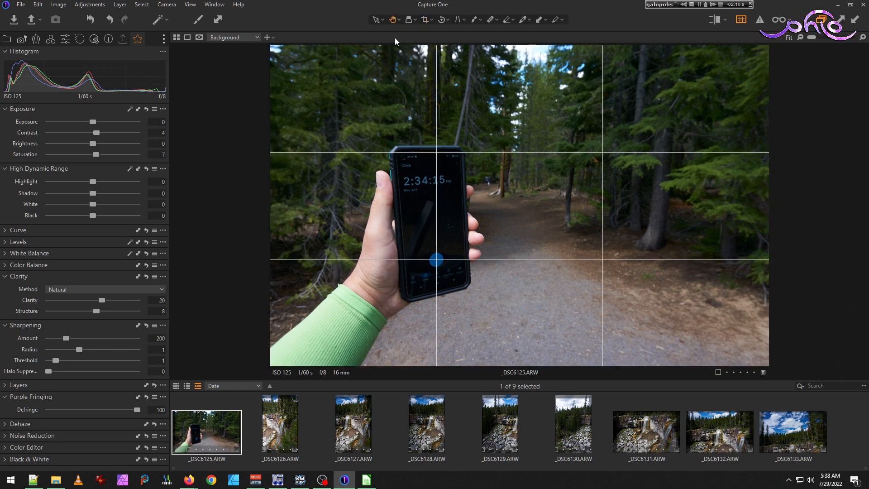
click(741, 20)
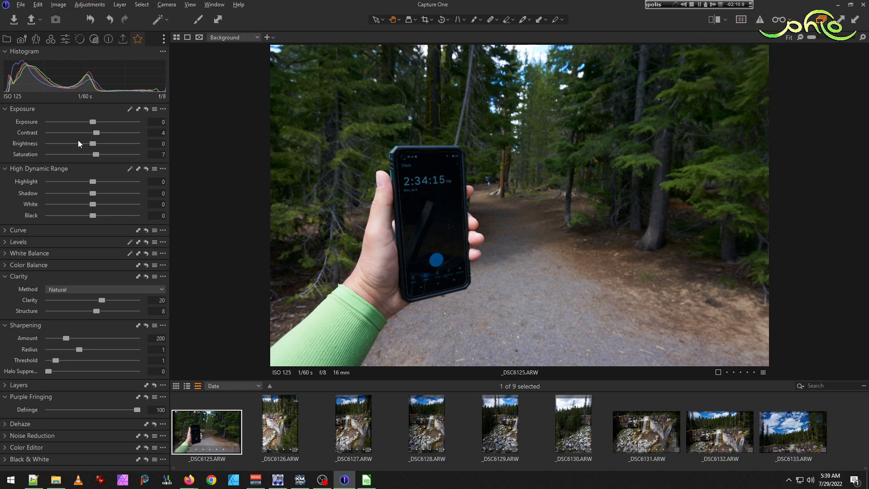
- Set Shadow to 13 and Highlight to -12, and darken the midtones with an RGB curve point at input 135, output 122
drag(92, 194, 97, 194)
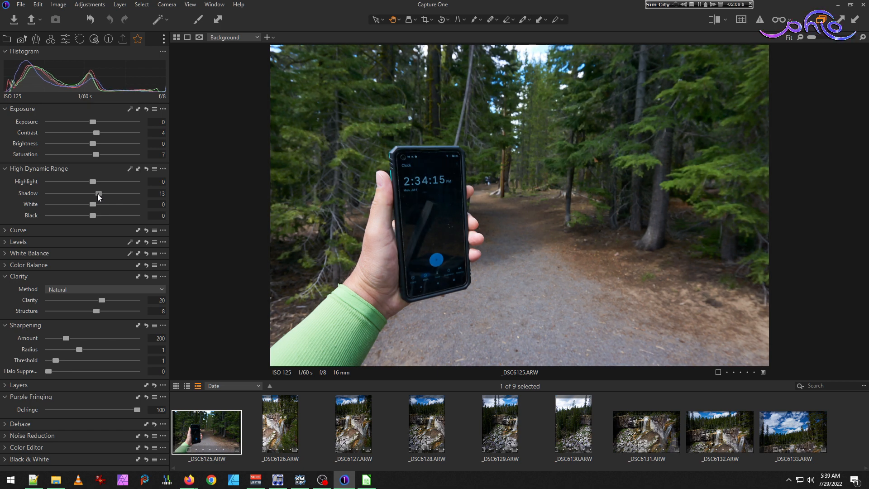
drag(92, 182, 87, 182)
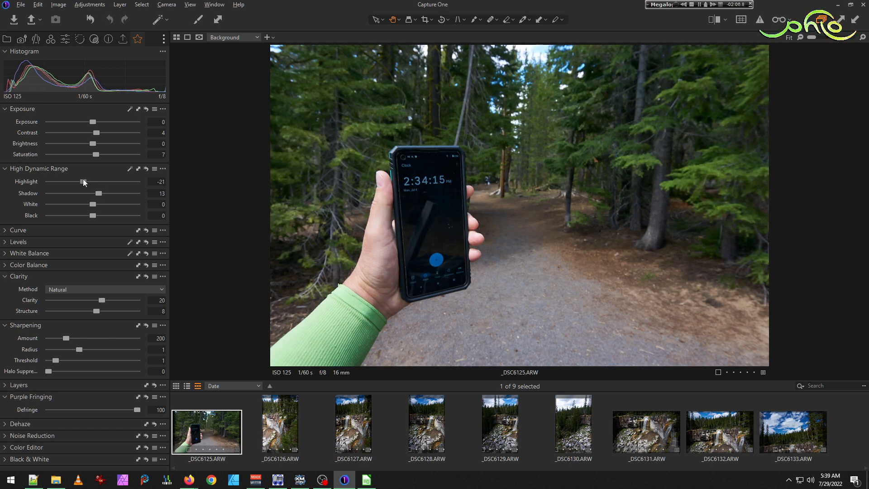
click(5, 231)
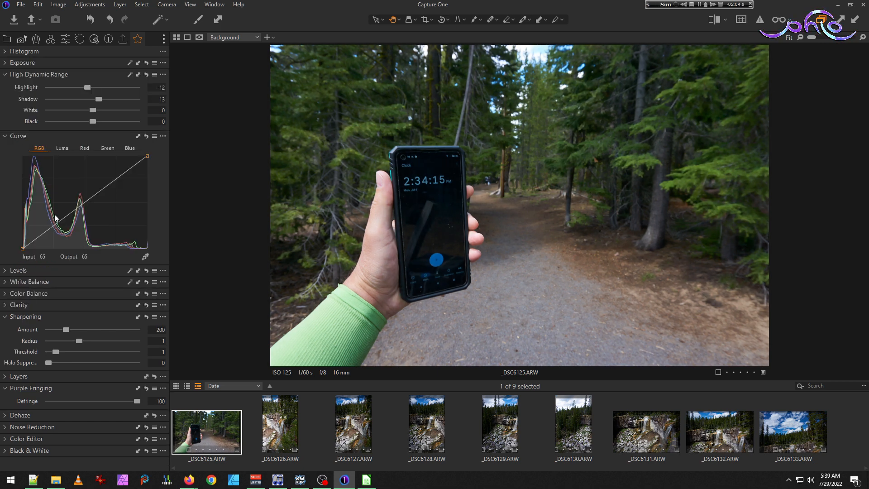
drag(83, 201, 82, 202)
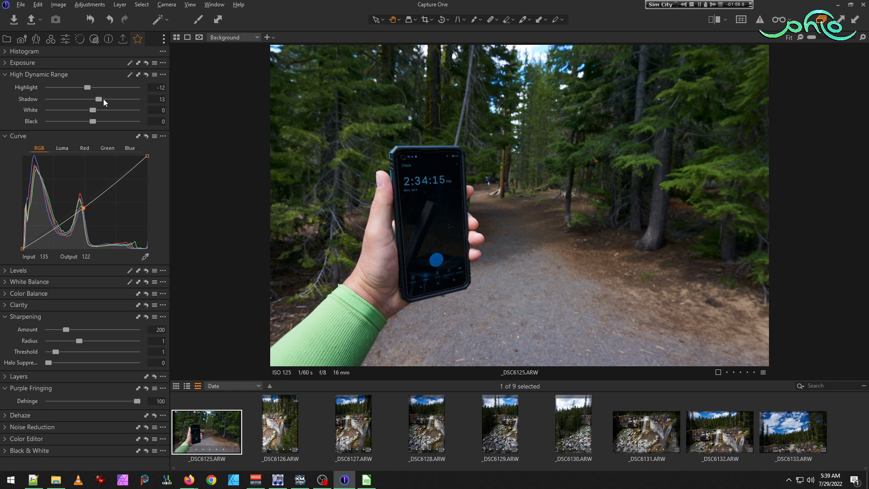
drag(100, 99, 100, 99)
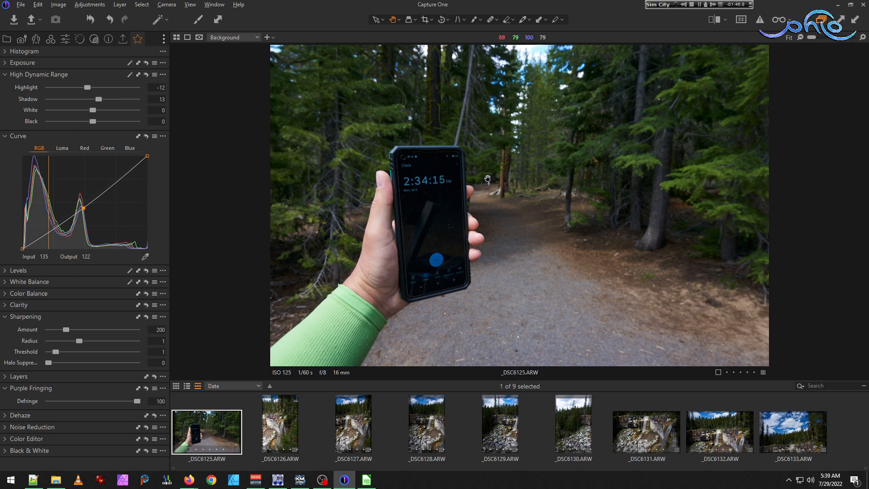
scroll(488, 178, up, 2)
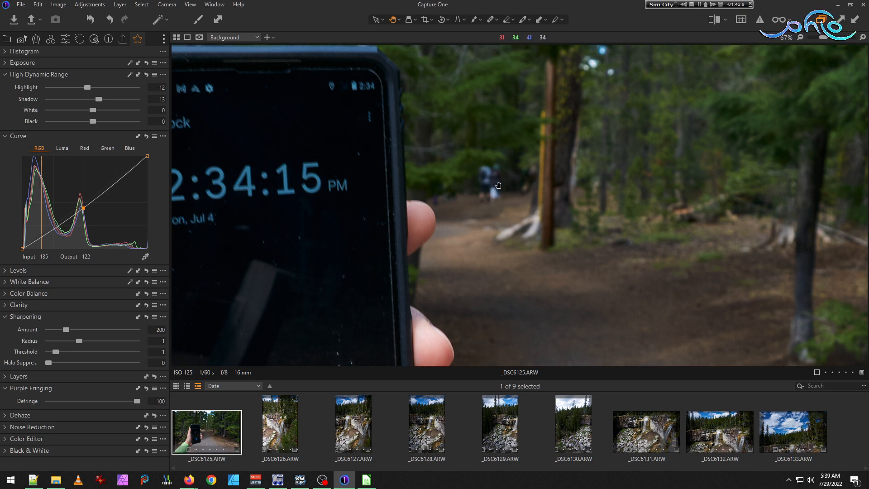
scroll(464, 184, down, 2)
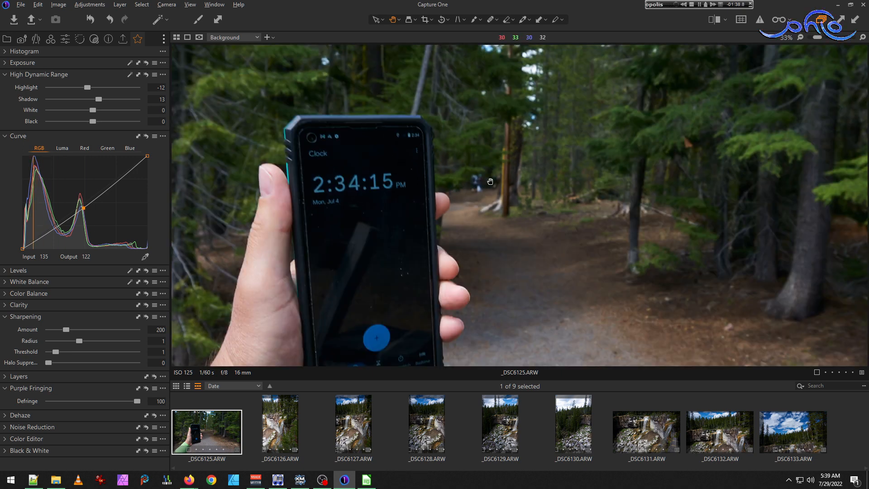
scroll(484, 194, down, 1)
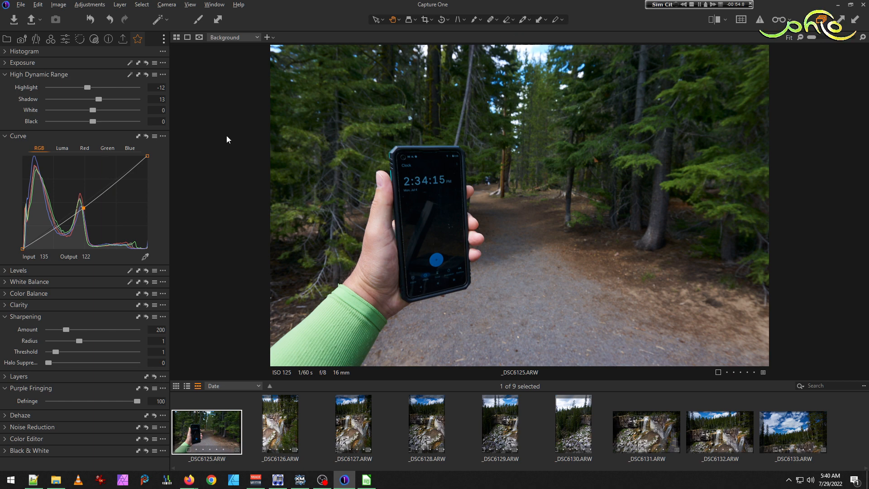
- Adjust the white balance to 5725 Kelvin with a Tint of 1.6
click(4, 281)
click(105, 306)
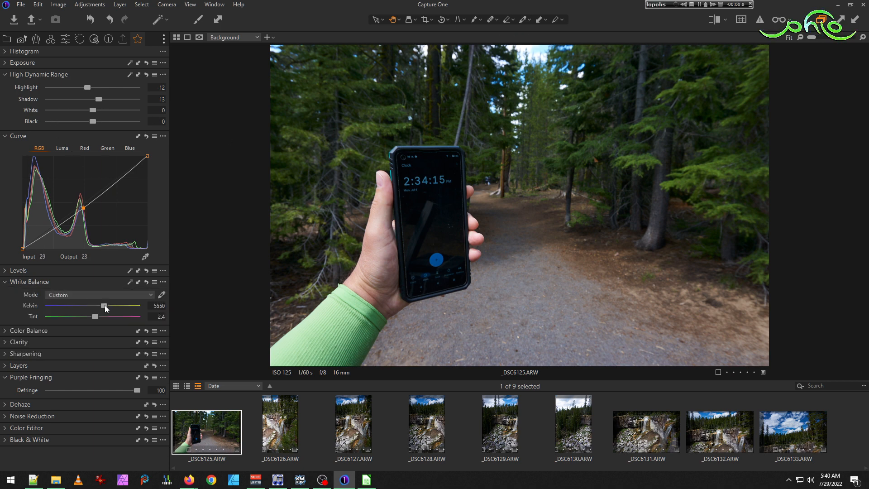
scroll(104, 305, up, 2)
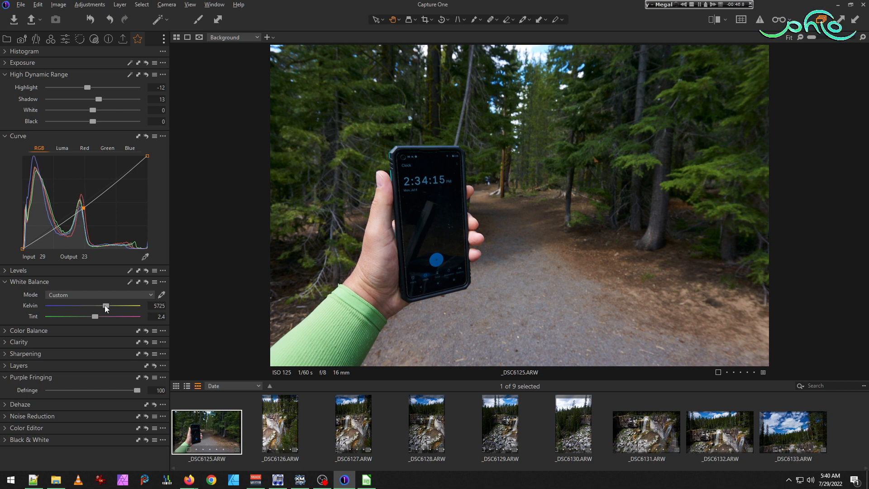
scroll(101, 316, down, 3)
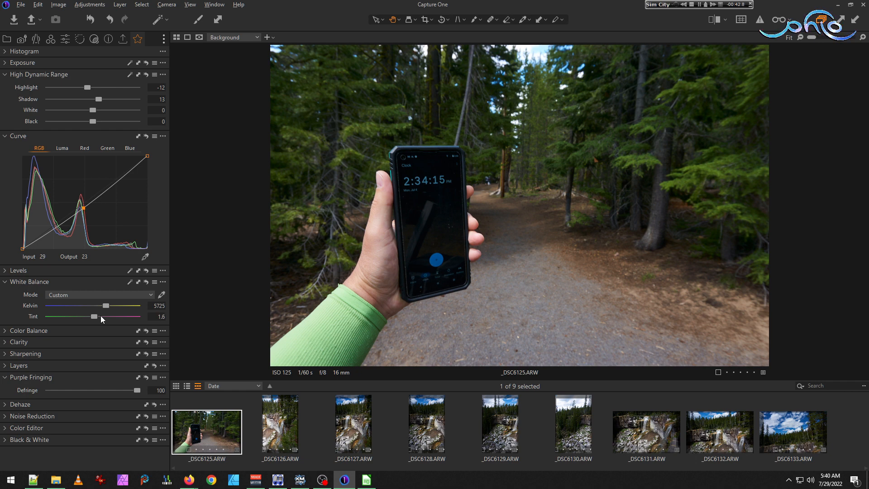
- Fine-tune _DSC6125.ARW with a Tint of 1.4 and a Black value of 3
scroll(101, 316, down, 1)
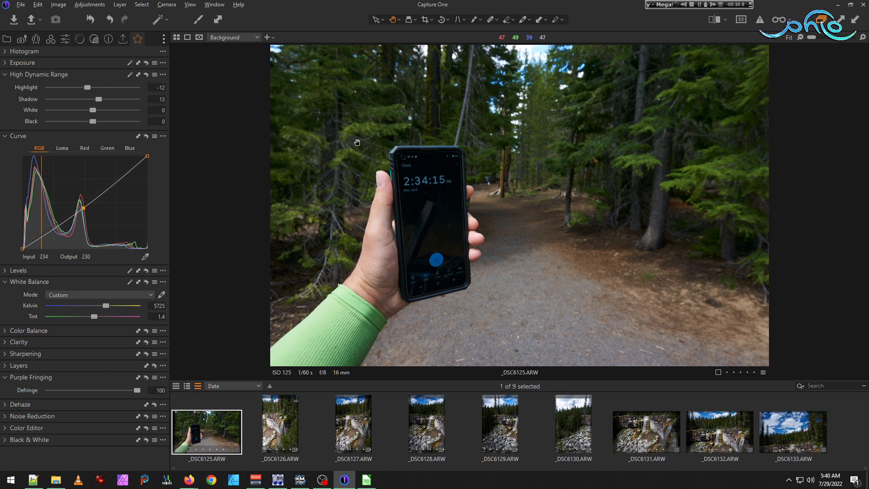
drag(95, 121, 96, 121)
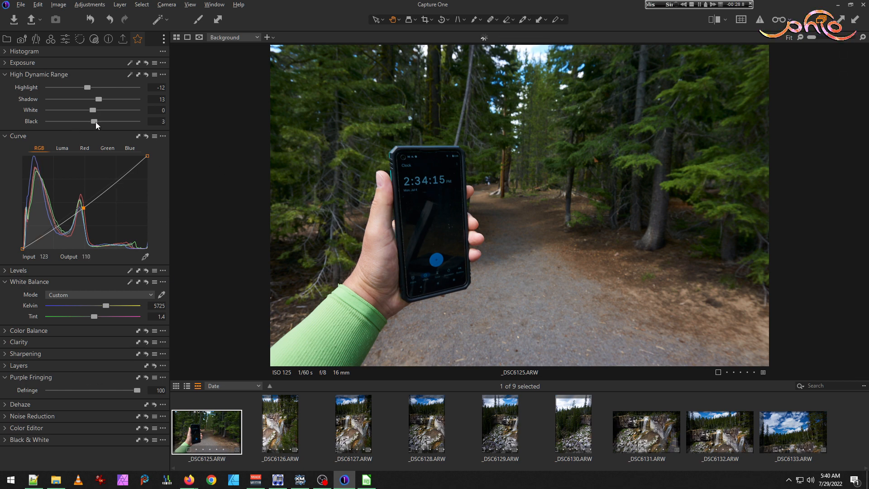
- Export _DSC6125.ARW using only the JPEG sRGB recipe
click(122, 40)
click(9, 75)
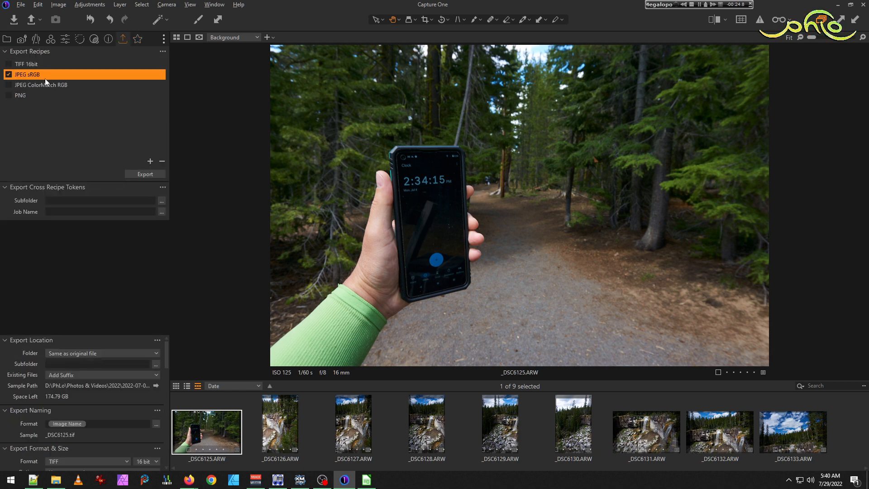
click(153, 175)
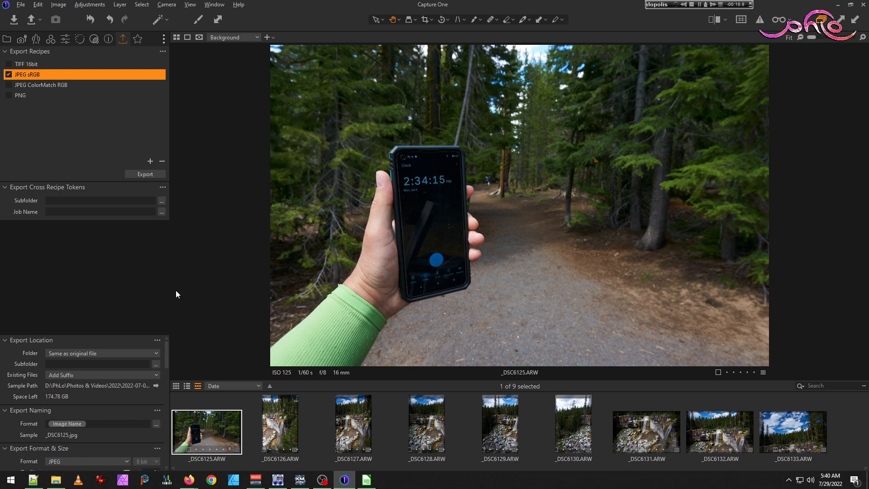
- Switch to File Explorer, view _DSC6125.ARW full screen, and delete that raw file from the photo folder
click(55, 480)
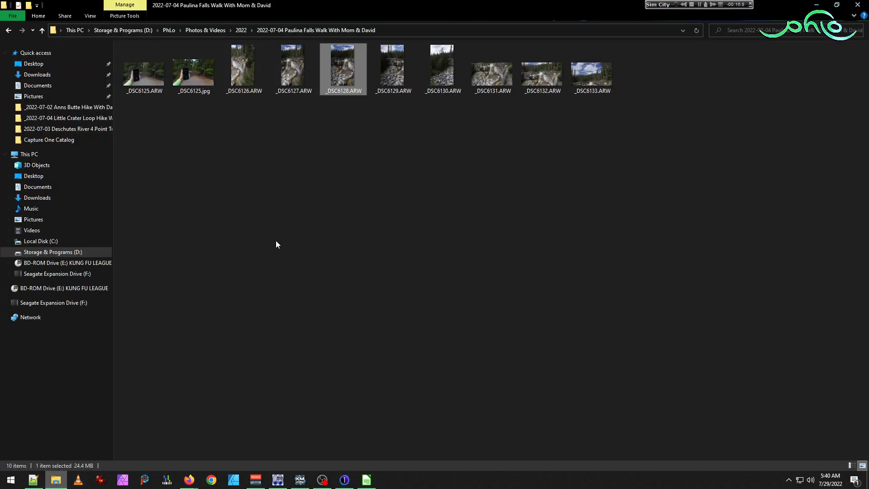
double_click(151, 69)
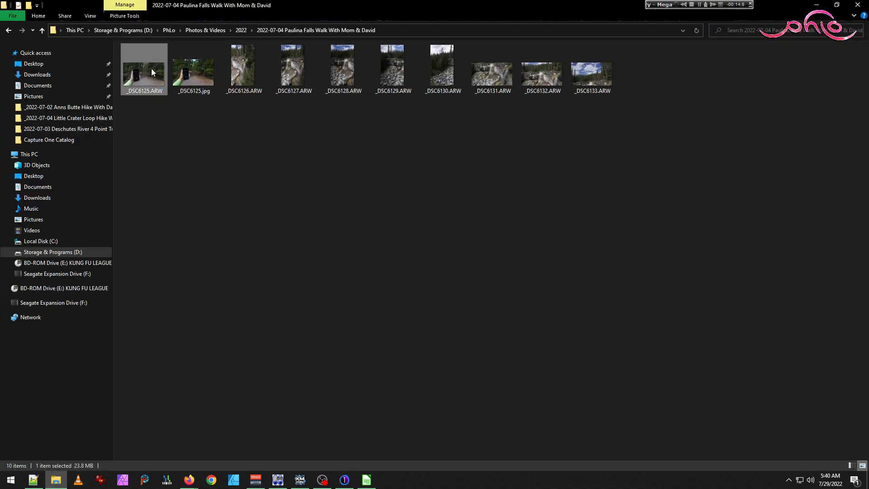
double_click(368, 44)
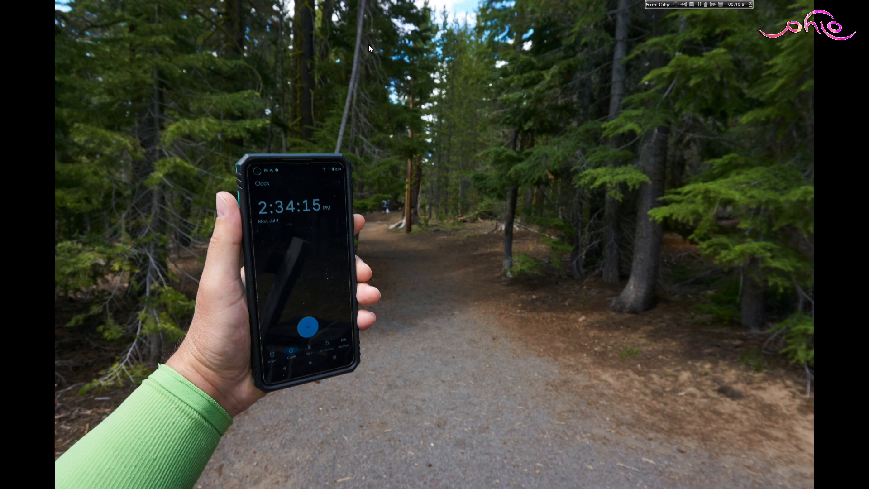
double_click(369, 44)
key(Escape)
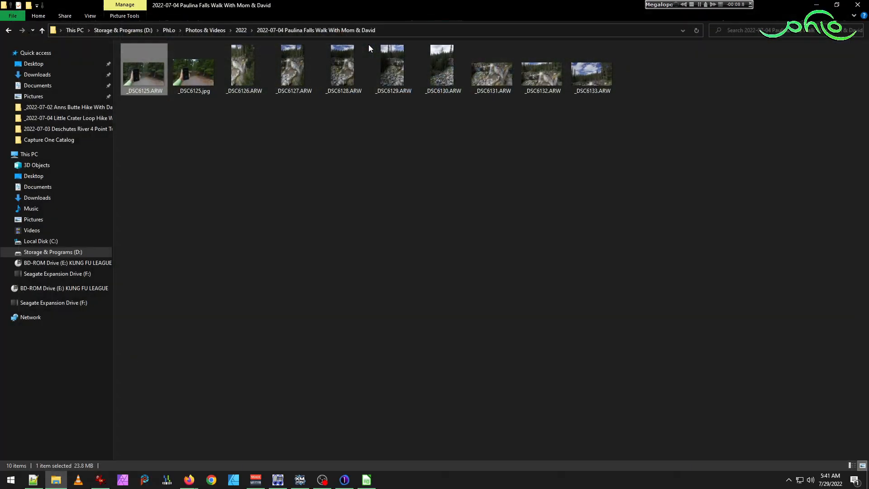
key(Delete)
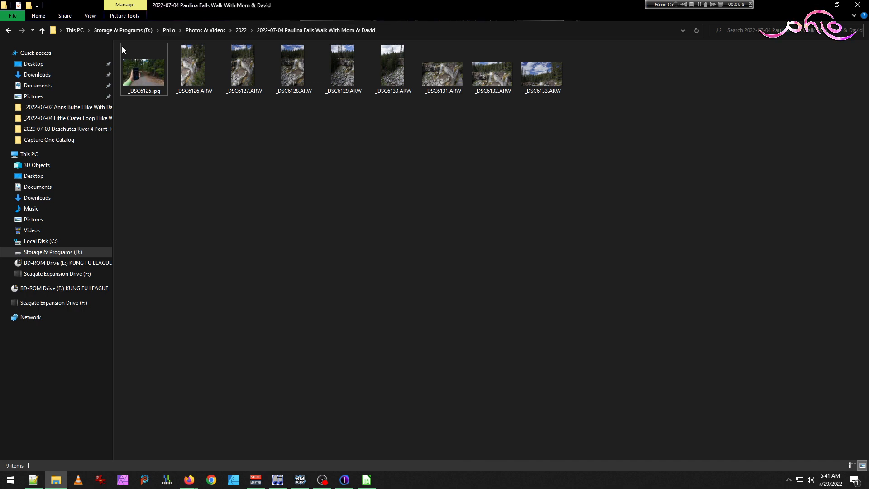
- Switch back to Capture One and crop _DSC6126.ARW with an unconstrained ratio, extending it to about 14.16 × 22.77 in
click(349, 482)
click(294, 432)
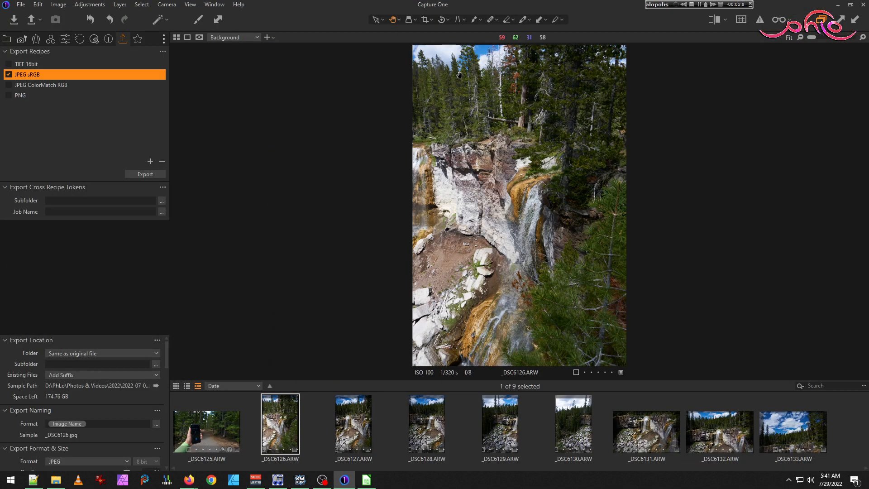
click(424, 20)
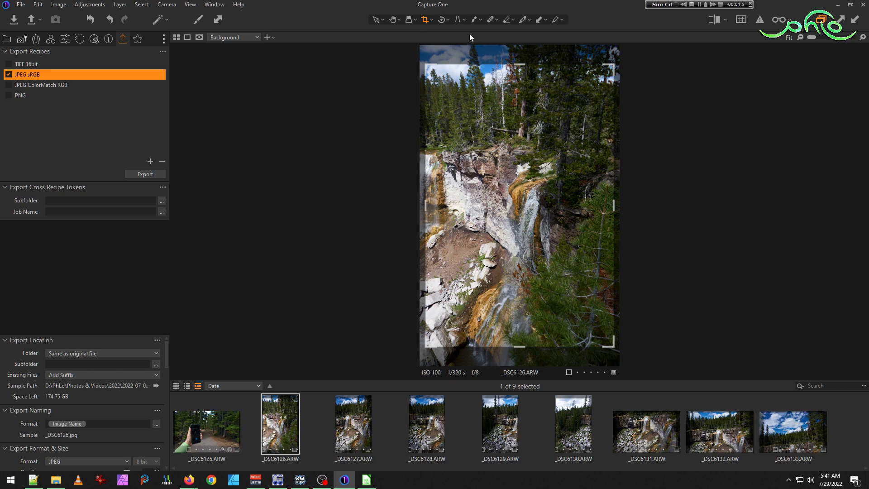
click(434, 20)
click(452, 63)
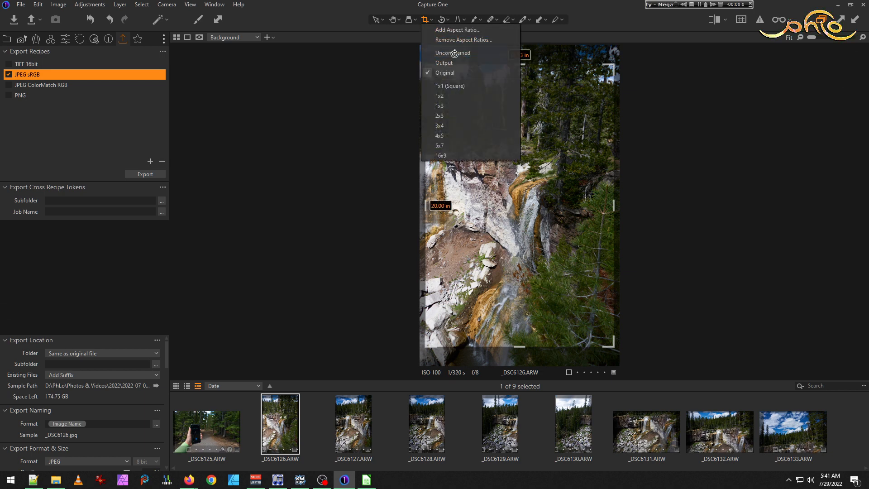
drag(493, 64, 495, 44)
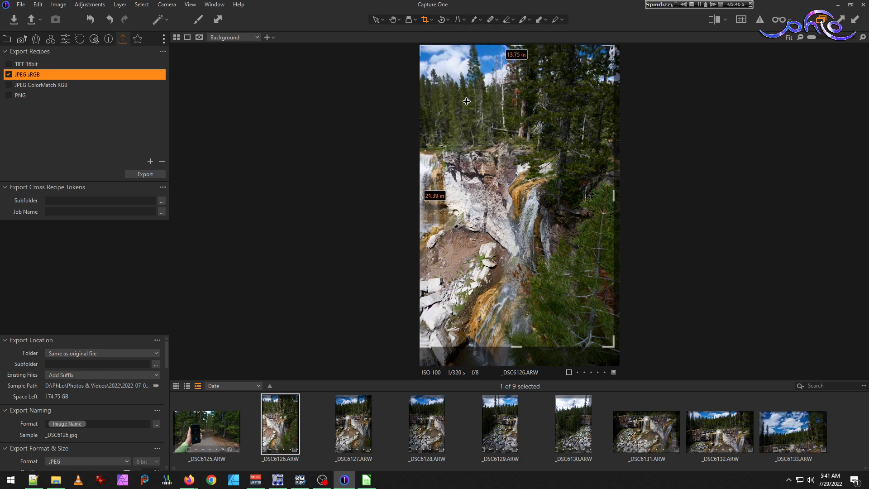
drag(616, 157, 679, 158)
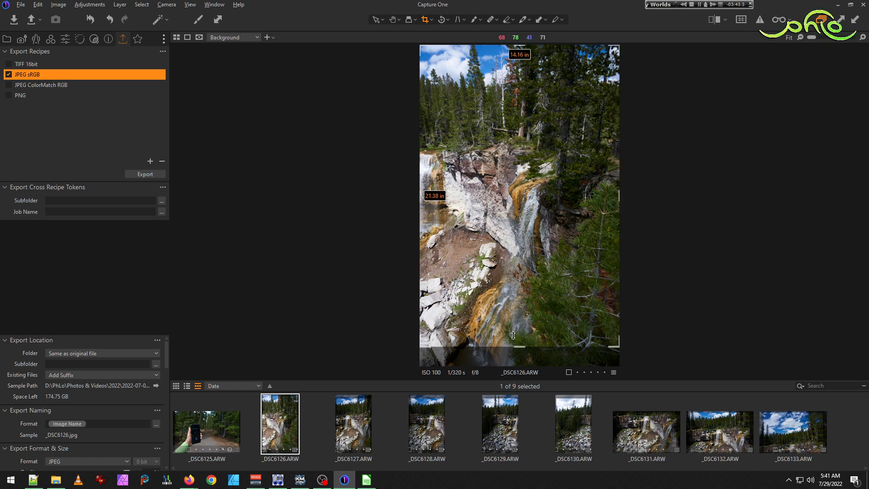
drag(520, 344, 521, 369)
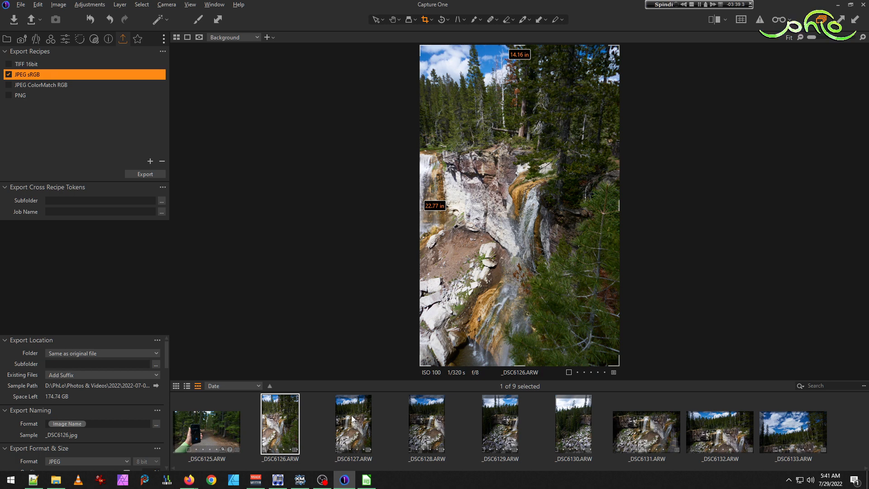
- Set Highlight to -82, Shadow to 13 and Black to -5, and darken the midtones with an RGB curve point near input 128, output 118
click(138, 40)
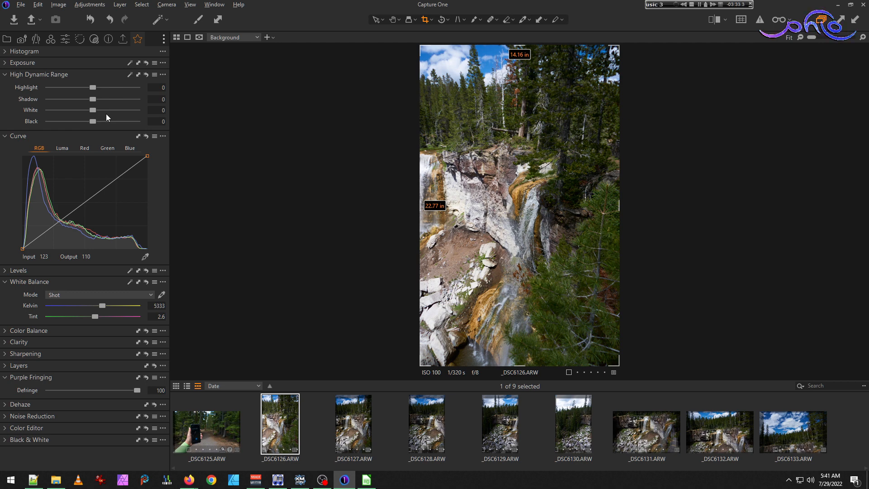
drag(95, 100, 58, 80)
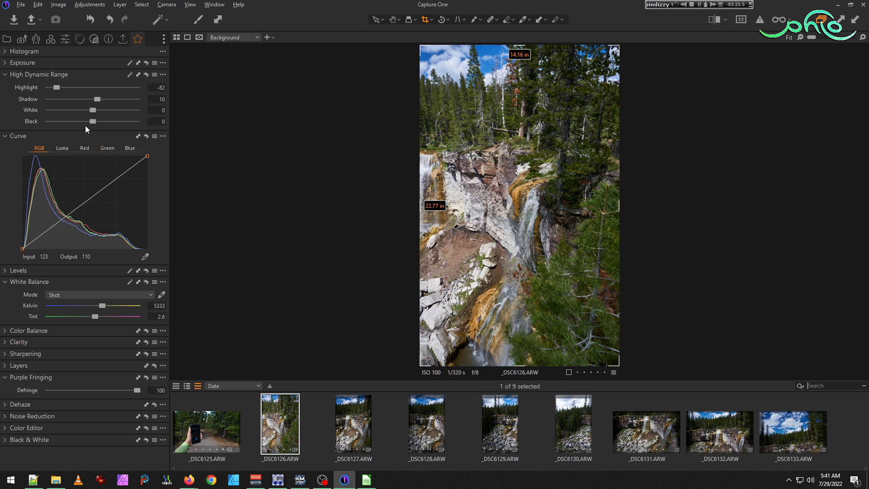
drag(96, 120, 99, 99)
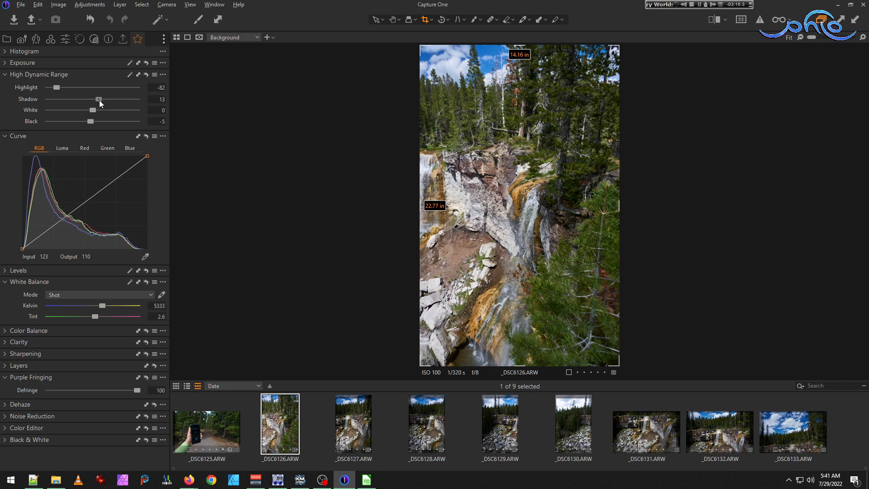
click(88, 199)
drag(87, 196, 86, 197)
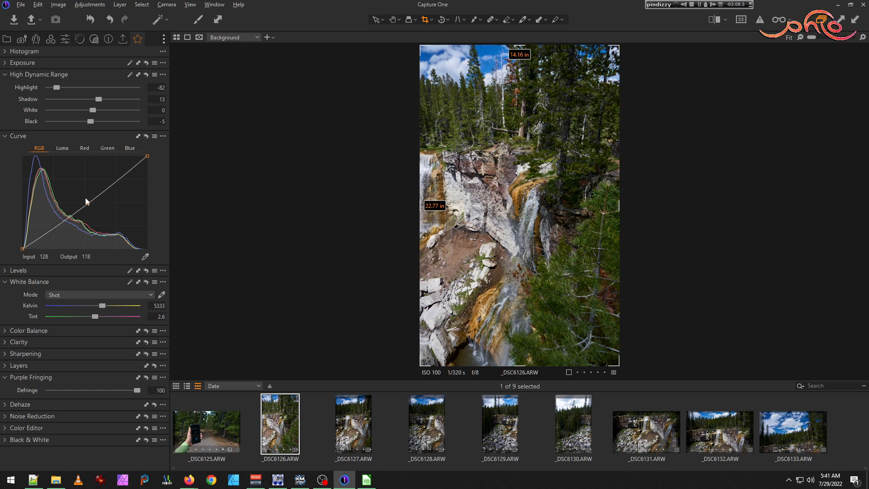
- Refine the high dynamic range of _DSC6126.ARW to Shadow 18, Highlight -97 and White -23
drag(101, 99, 103, 99)
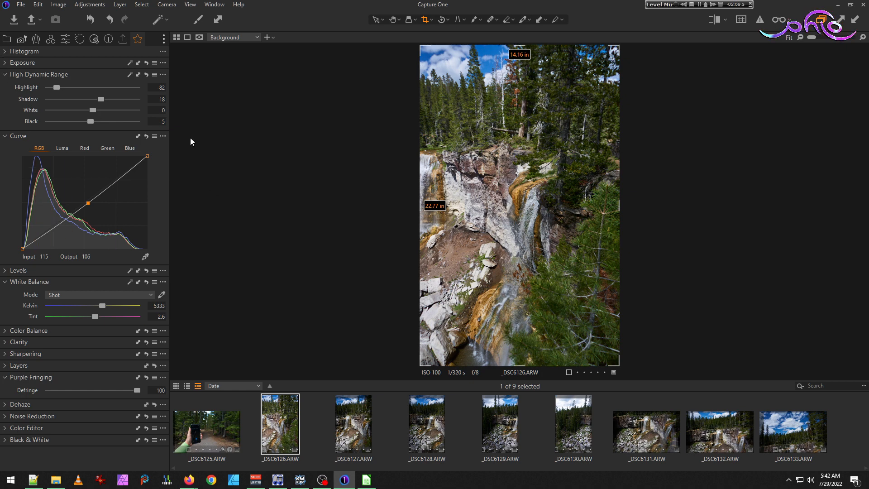
drag(56, 86, 47, 87)
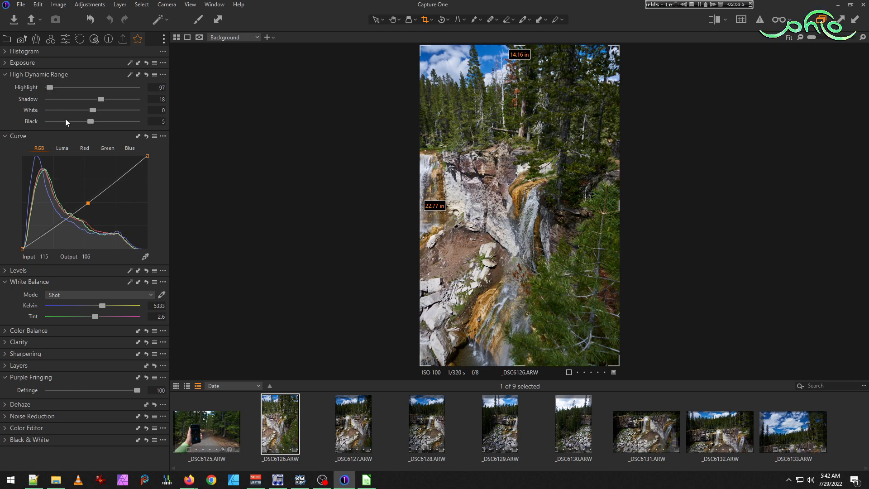
drag(94, 110, 83, 110)
- Set the RGB Levels highlight input of _DSC6126.ARW to 252 and its Saturation to 12
click(18, 270)
scroll(164, 341, down, 3)
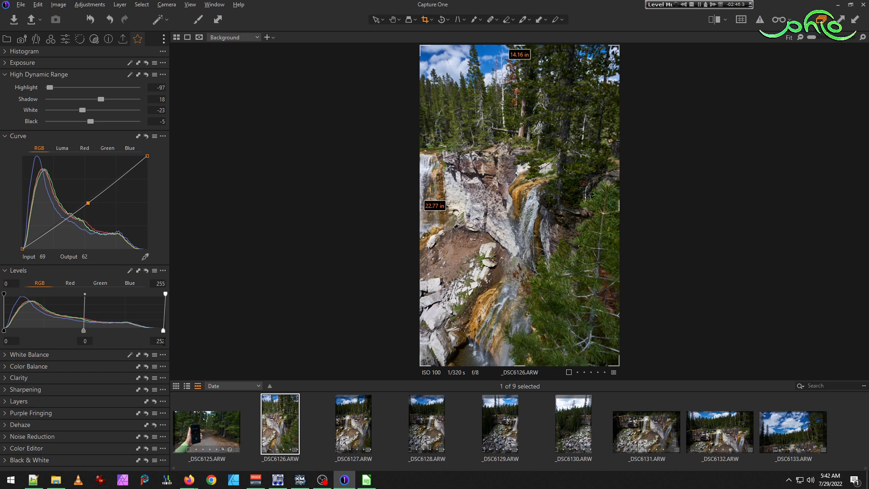
click(6, 63)
drag(98, 108, 100, 108)
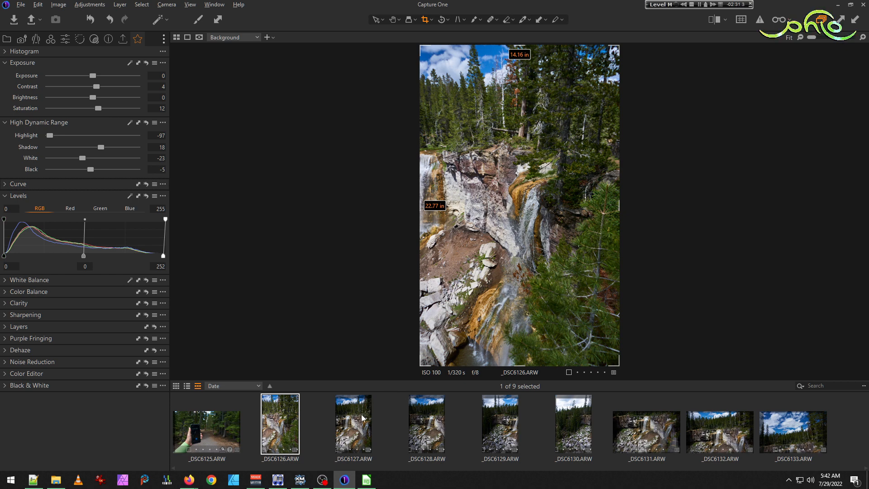
- Select _DSC6126.ARW through _DSC6130.ARW and apply the exposure, levels, curve and detail adjustments of _DSC6126.ARW to them
shift+click(586, 433)
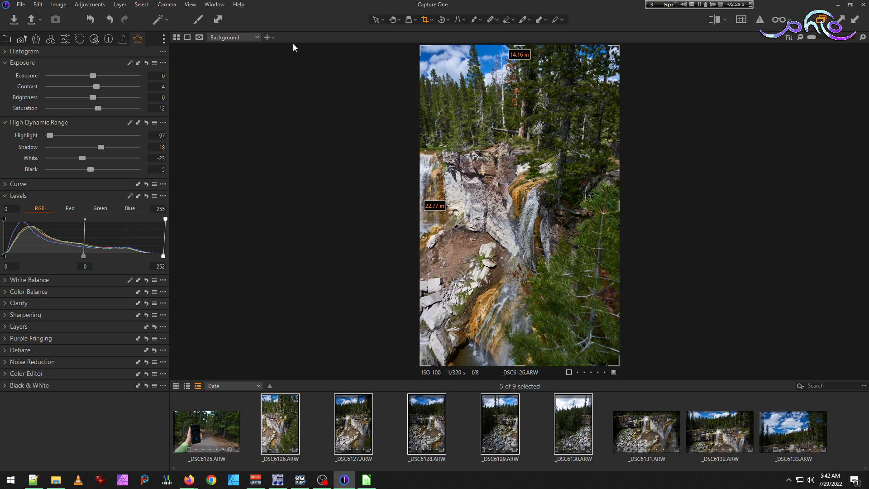
click(218, 19)
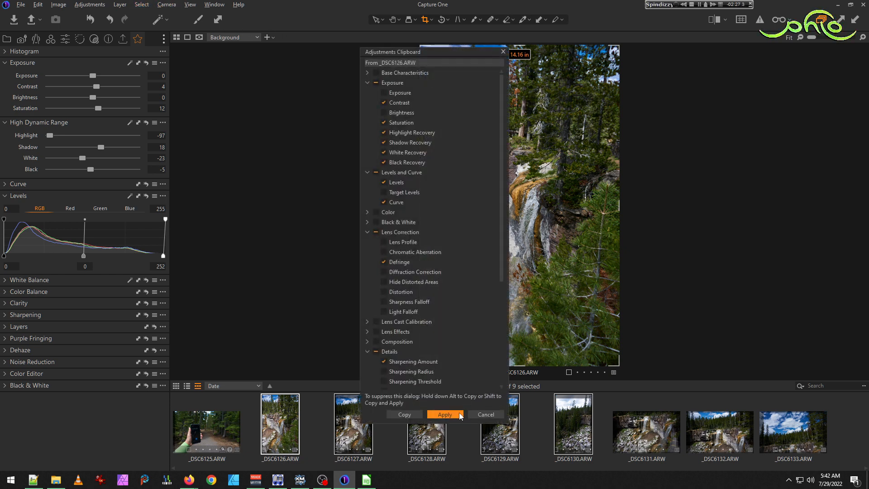
click(462, 414)
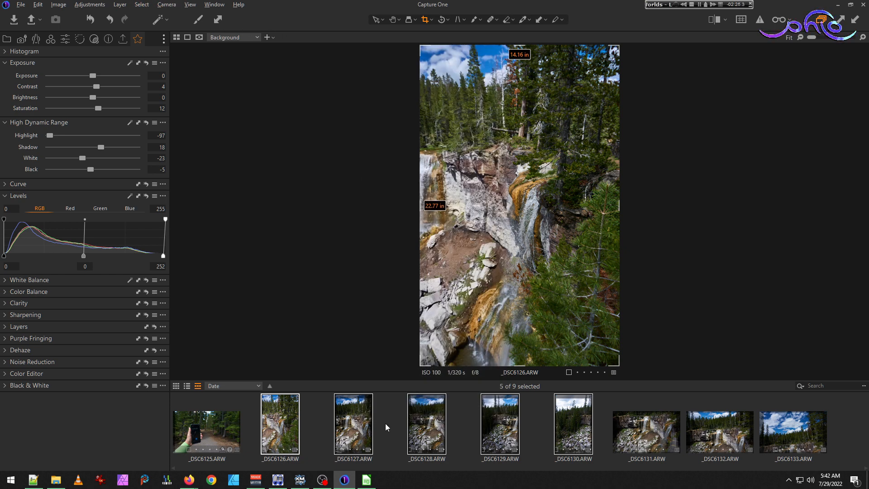
- Apply the _DSC6126.ARW adjustments to the selected images again, including Crop from the Composition settings
click(218, 19)
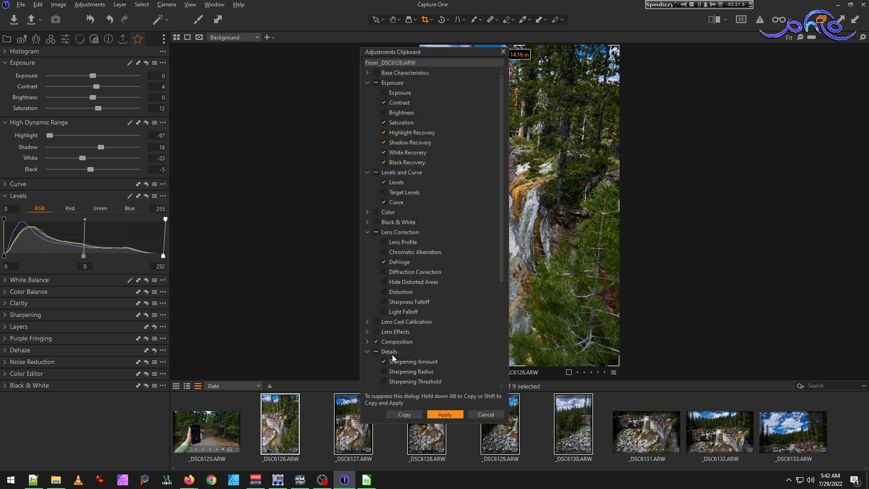
click(371, 342)
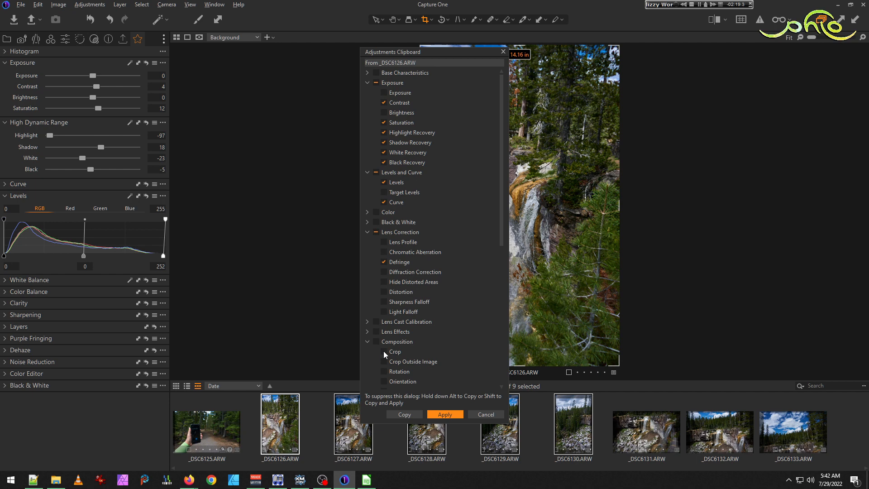
click(445, 414)
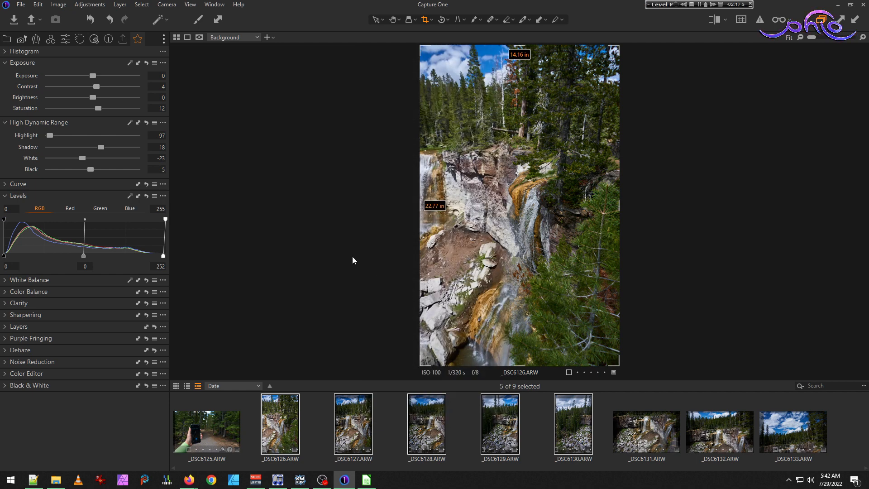
- Adjust _DSC6127.ARW alone to Exposure 0.1, Shadow 31 and Black 7
click(387, 431)
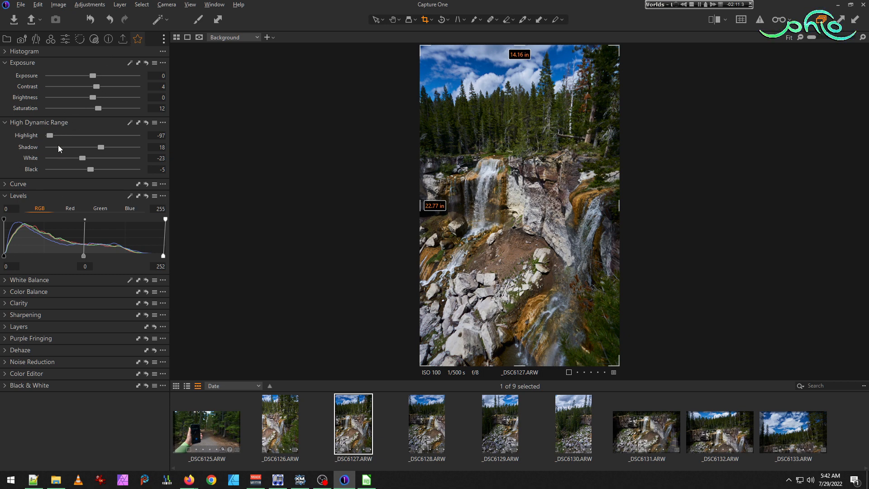
drag(100, 148, 108, 145)
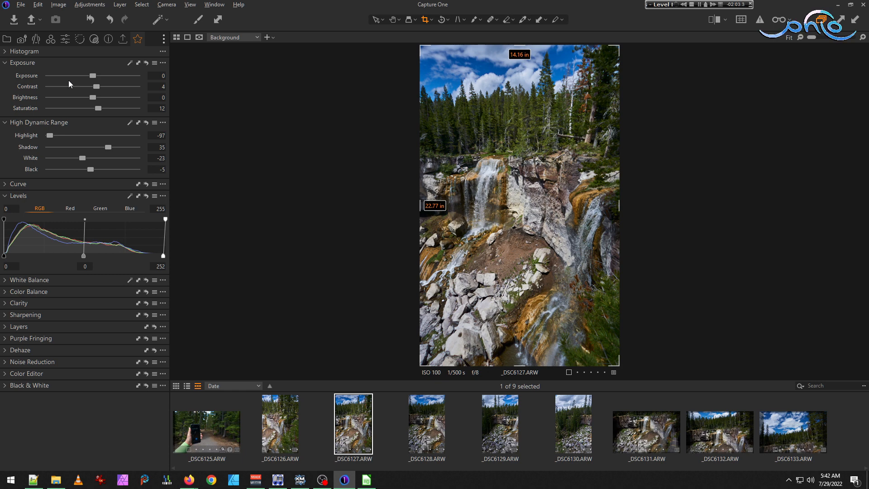
scroll(99, 74, up, 1)
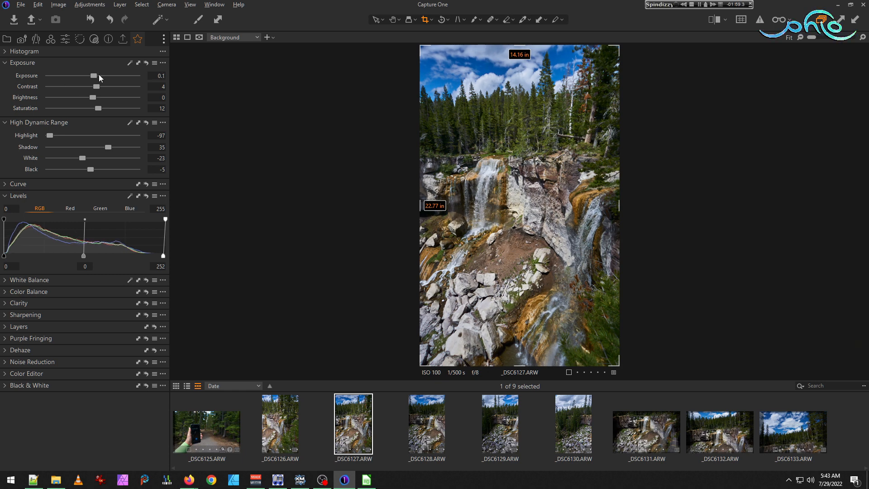
drag(109, 147, 97, 168)
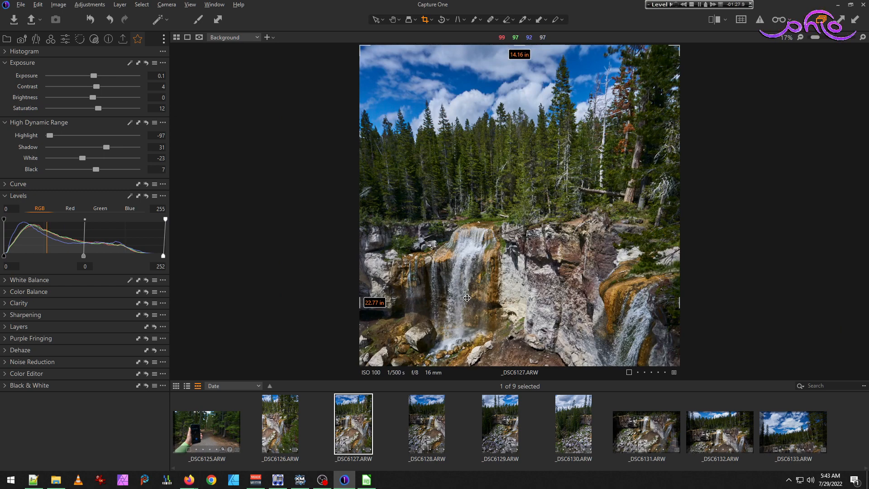
- Examine the waterfall, trees and rocks of _DSC6127.ARW up close
scroll(500, 245, up, 4)
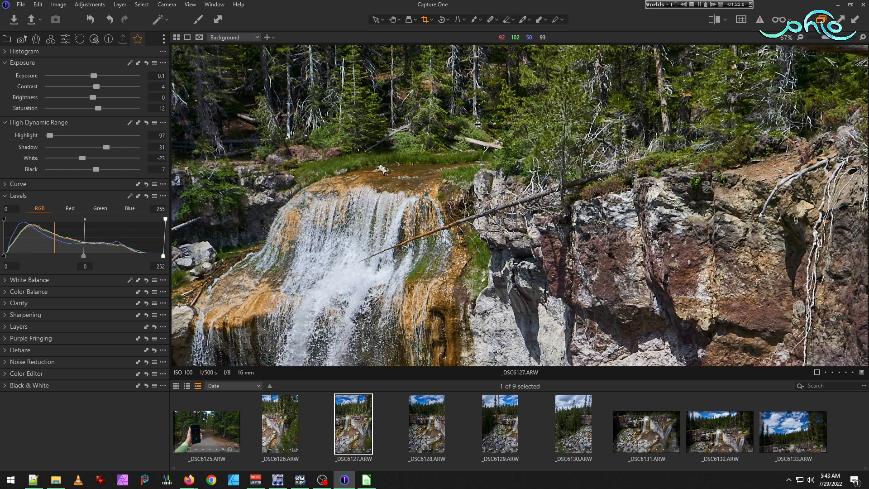
scroll(451, 178, down, 4)
scroll(412, 255, up, 2)
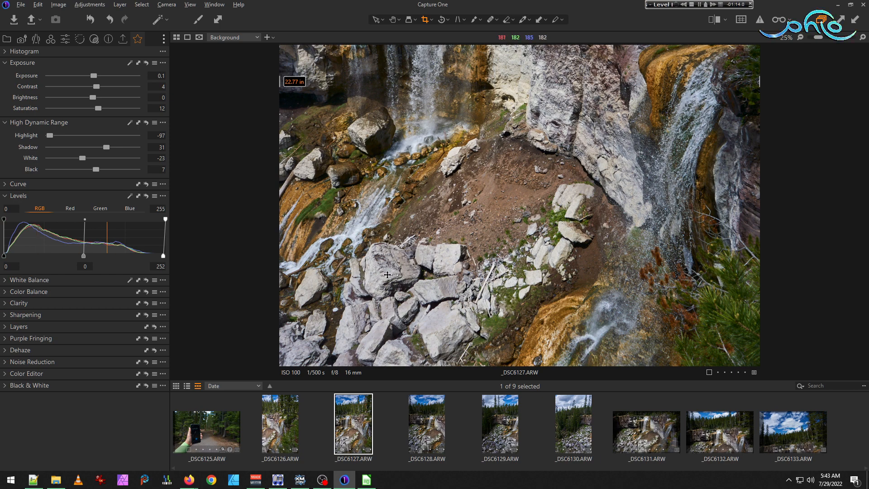
- Inspect the rocks and the lower cascade at the base of _DSC6127.ARW with the Pan tool
scroll(388, 274, up, 1)
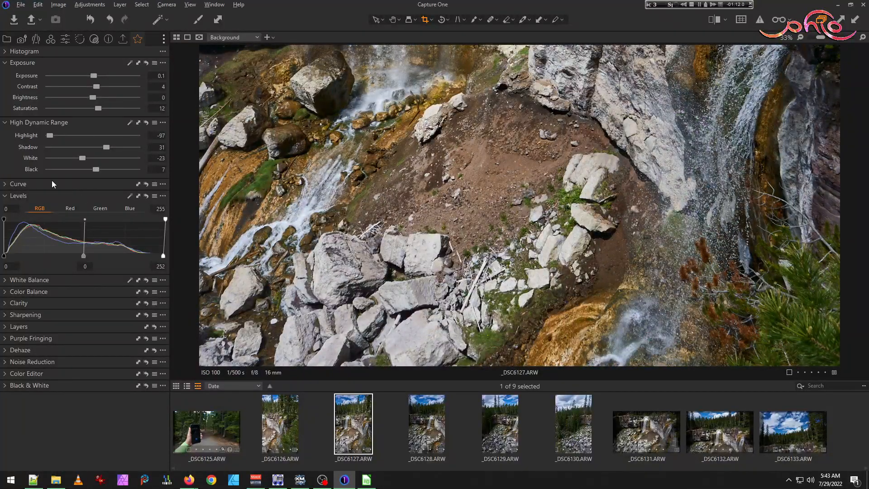
click(393, 20)
drag(395, 223, 394, 108)
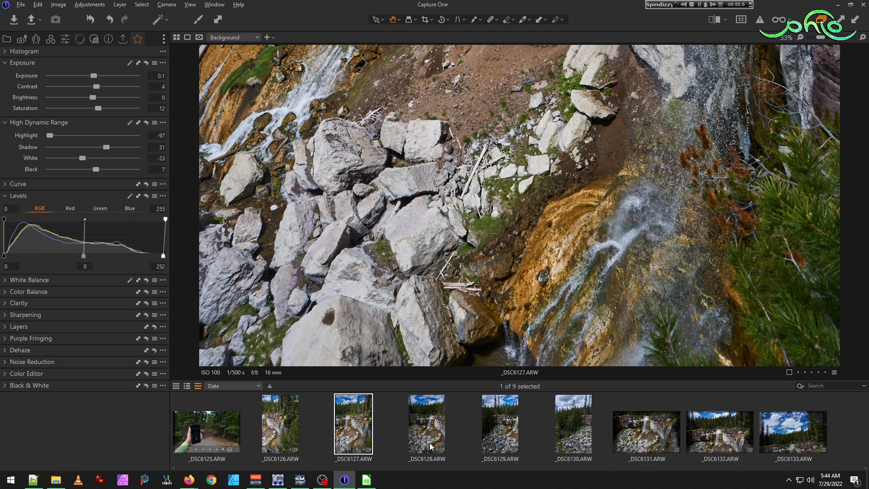
- Examine the rocks, stream, cliff face, stone wall and forest of _DSC6129.ARW up close
click(498, 445)
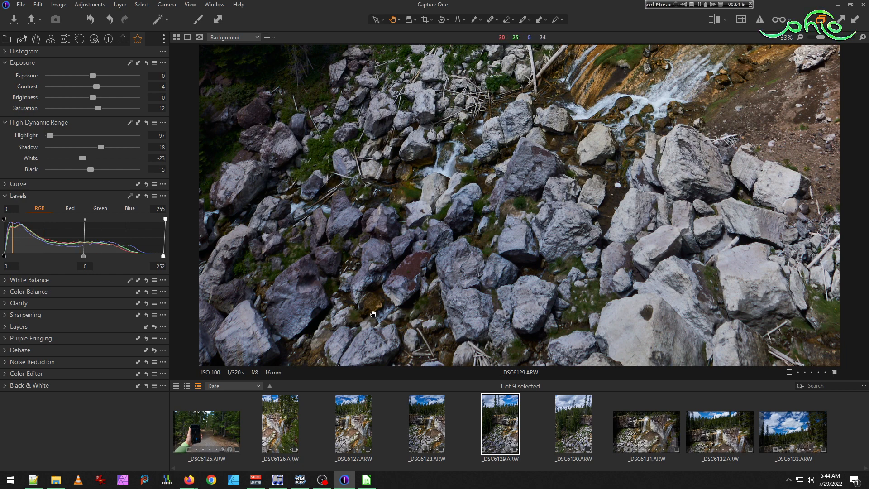
scroll(398, 313, up, 3)
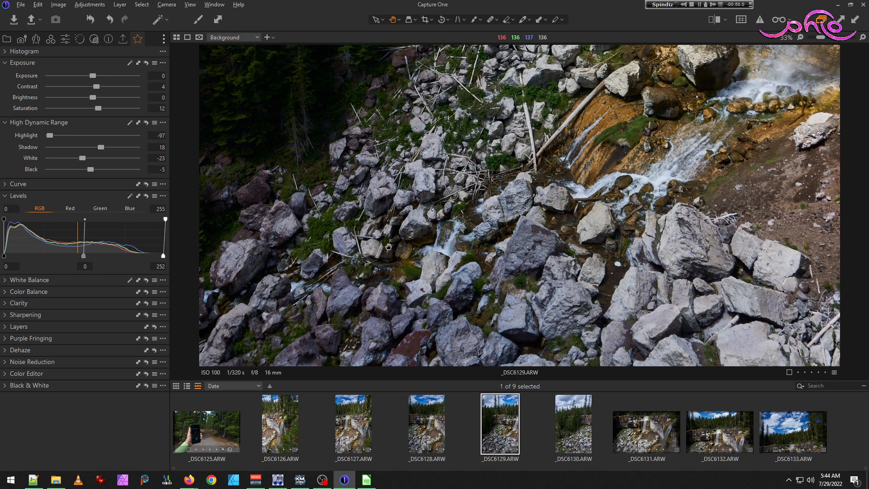
scroll(388, 247, up, 2)
drag(521, 343, 455, 267)
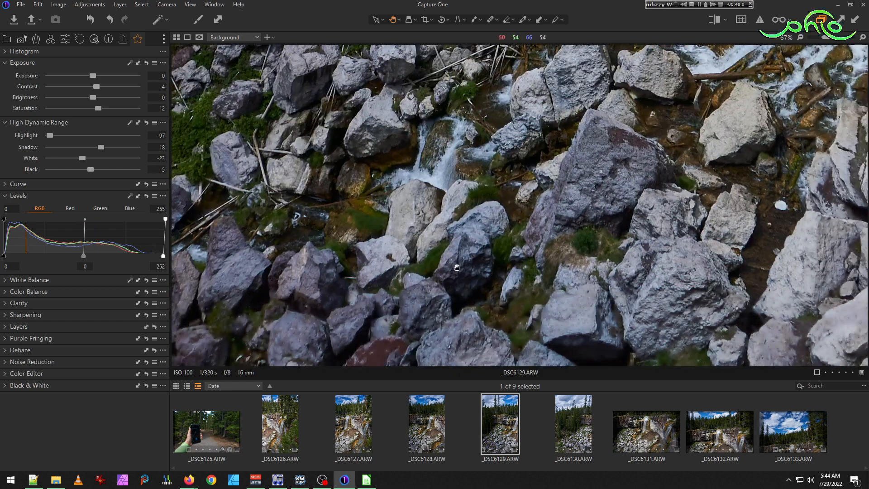
drag(401, 121, 385, 218)
drag(475, 133, 460, 224)
drag(643, 121, 563, 276)
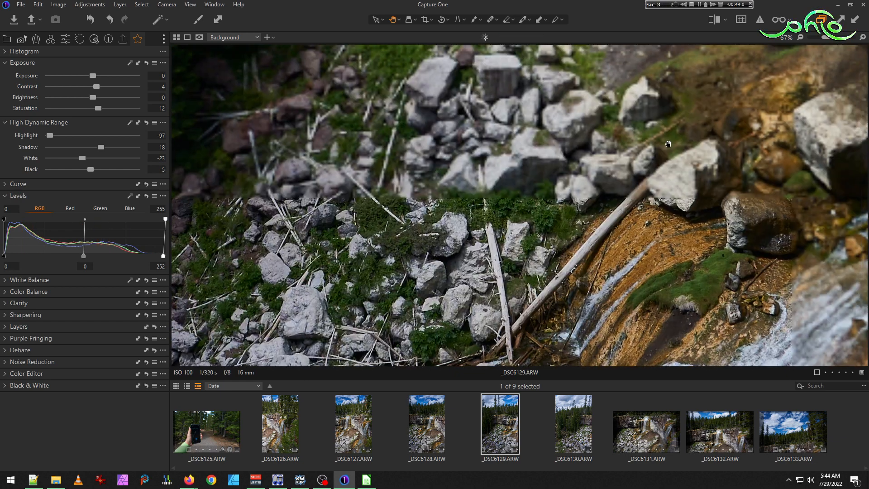
scroll(642, 182, down, 4)
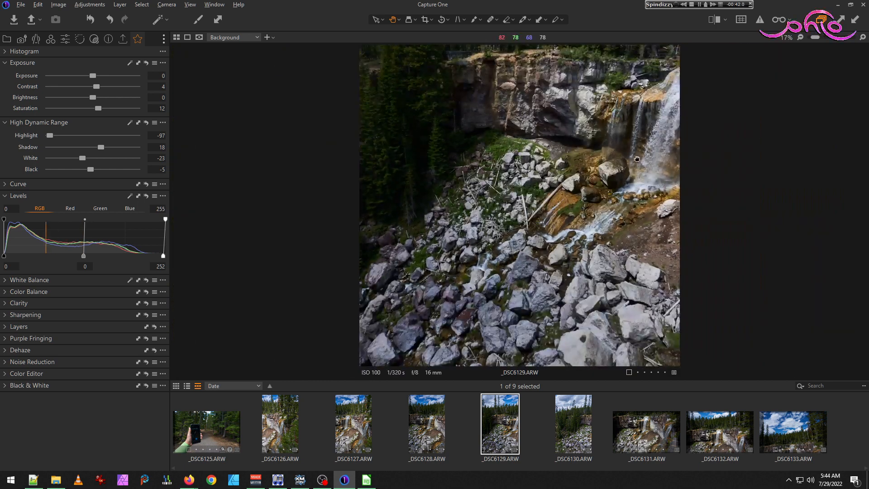
drag(641, 167, 548, 218)
scroll(631, 175, up, 4)
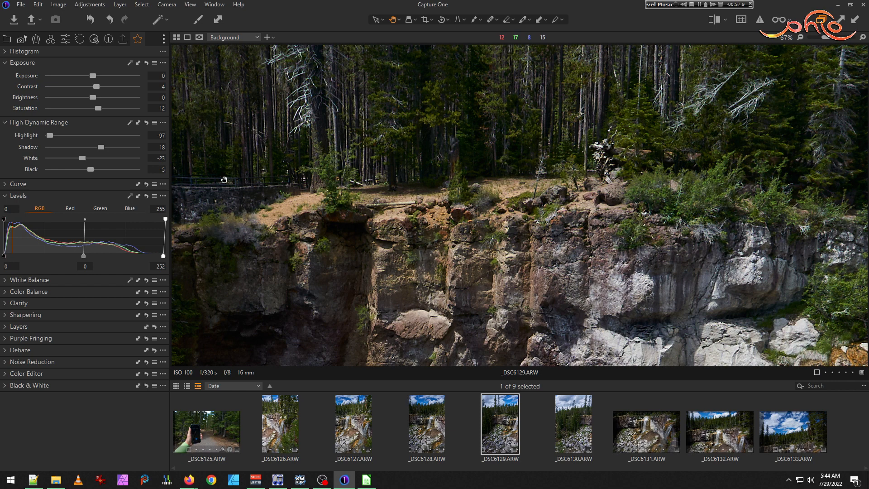
scroll(281, 215, down, 2)
drag(281, 216, 394, 172)
scroll(396, 165, up, 5)
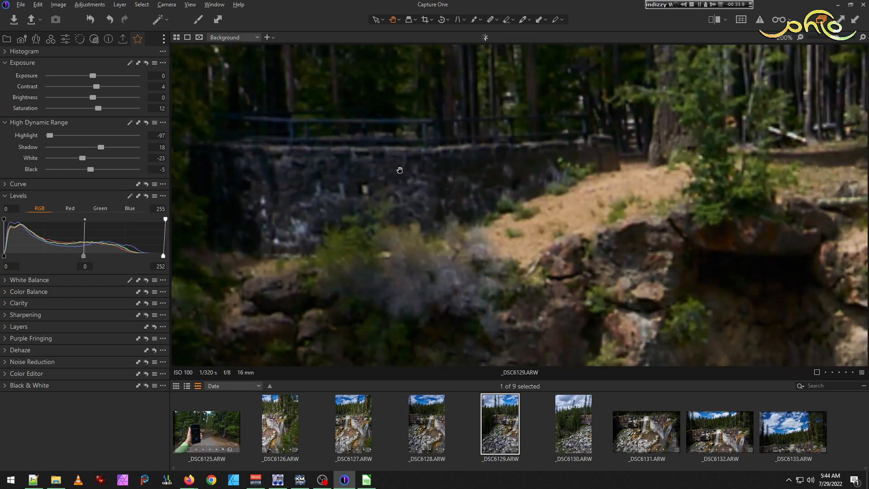
scroll(397, 154, down, 5)
drag(515, 219, 507, 182)
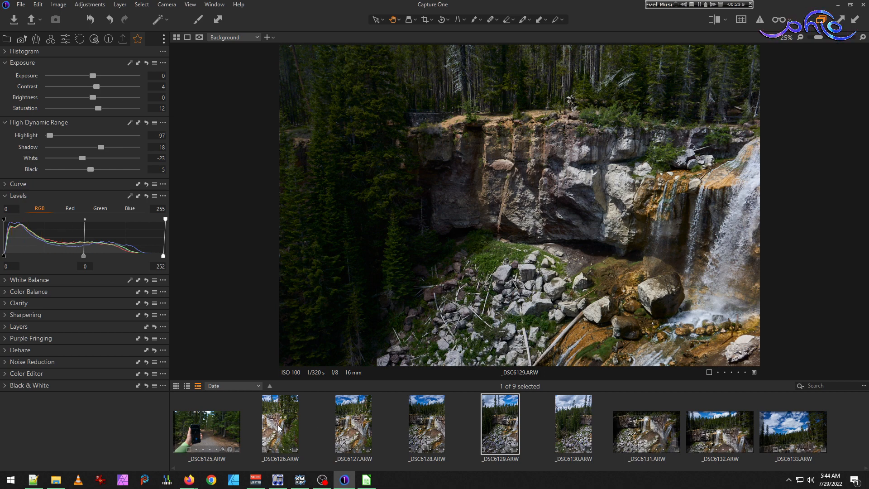
- Return to the full view of _DSC6127.ARW and review its capture, lens, color, exposure, refinement and style tools
click(357, 419)
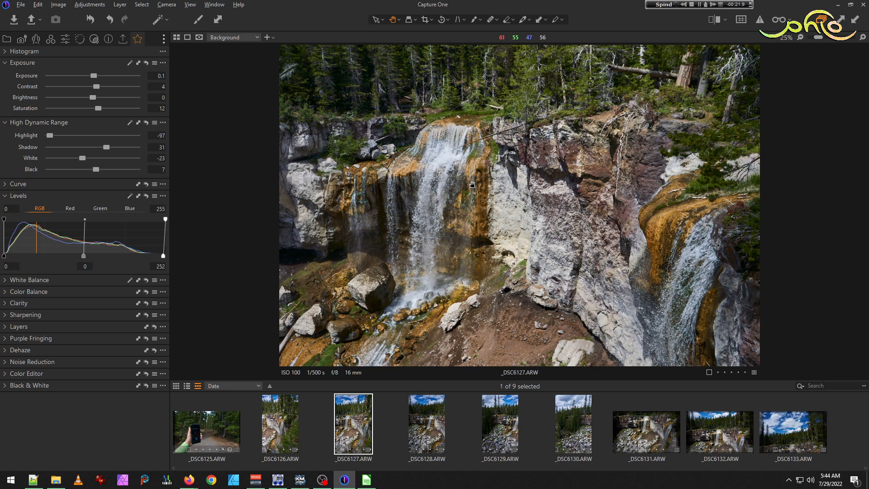
scroll(591, 237, down, 3)
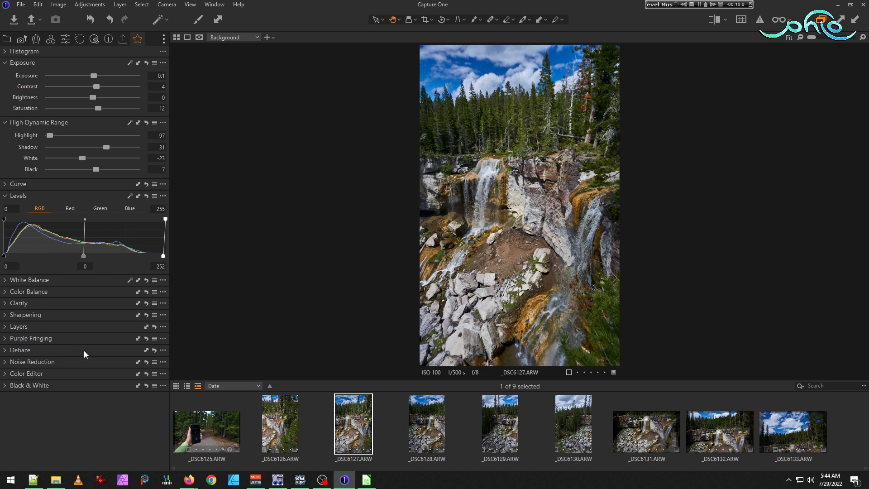
click(50, 39)
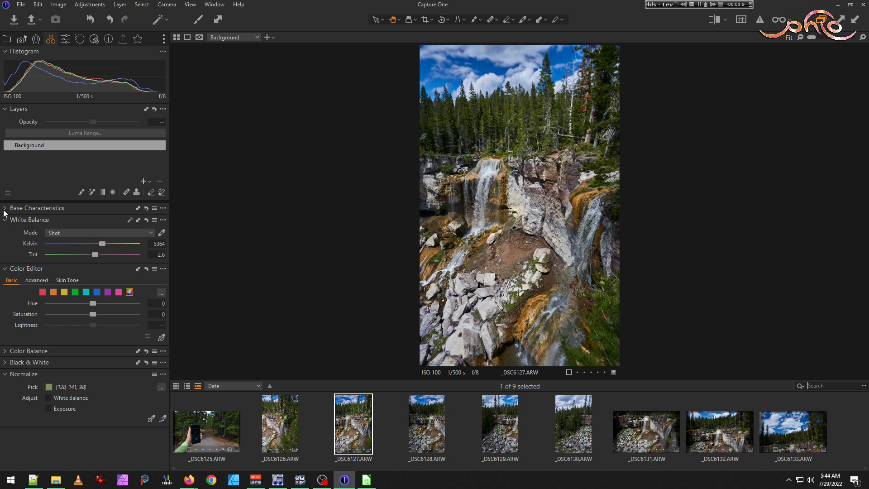
click(22, 39)
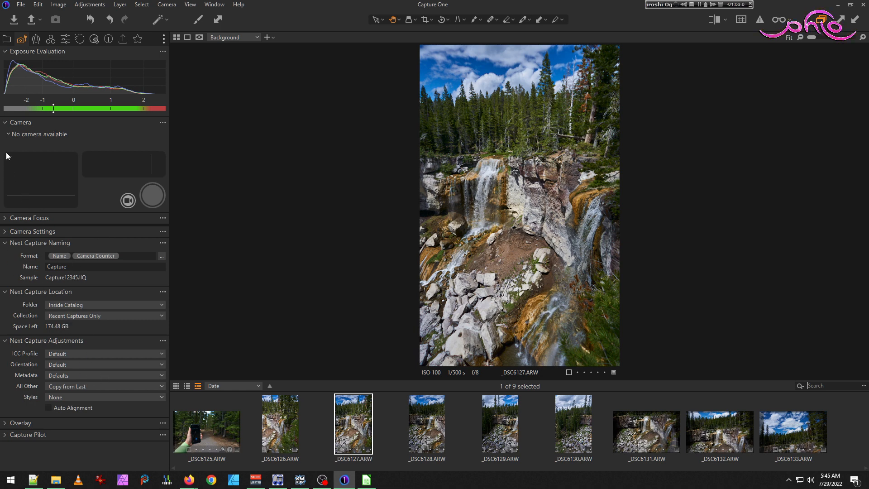
click(37, 38)
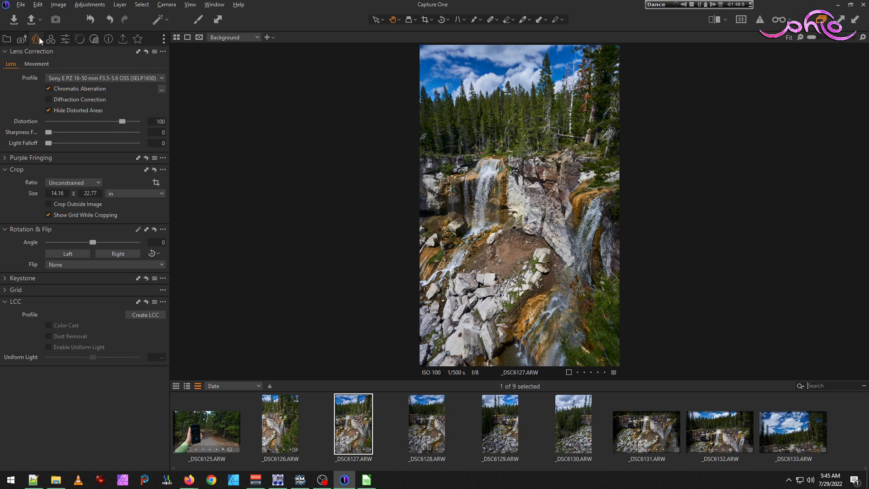
click(51, 40)
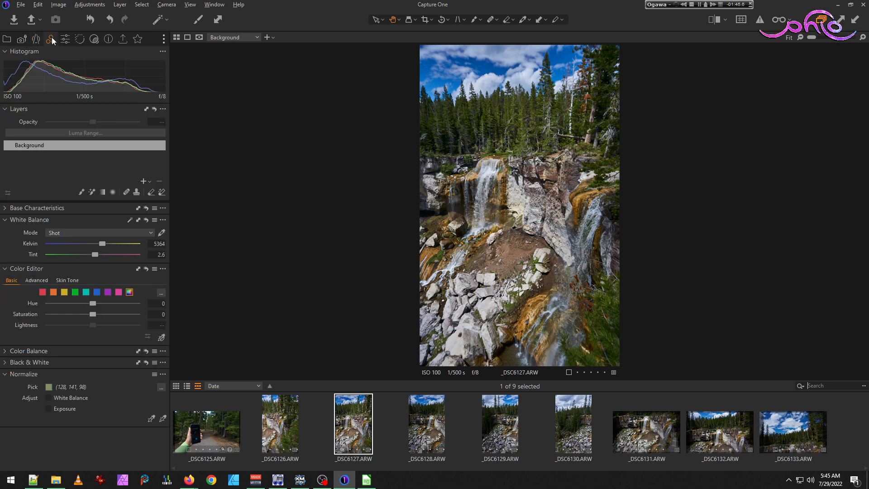
click(65, 40)
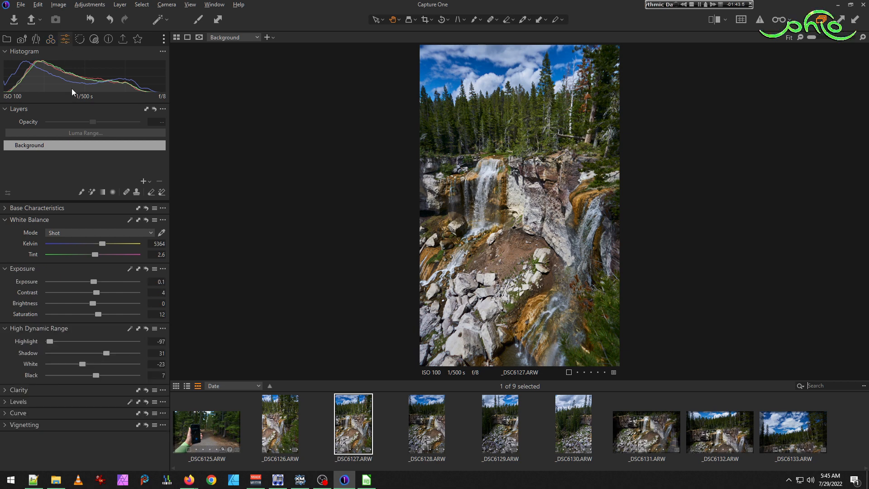
click(79, 39)
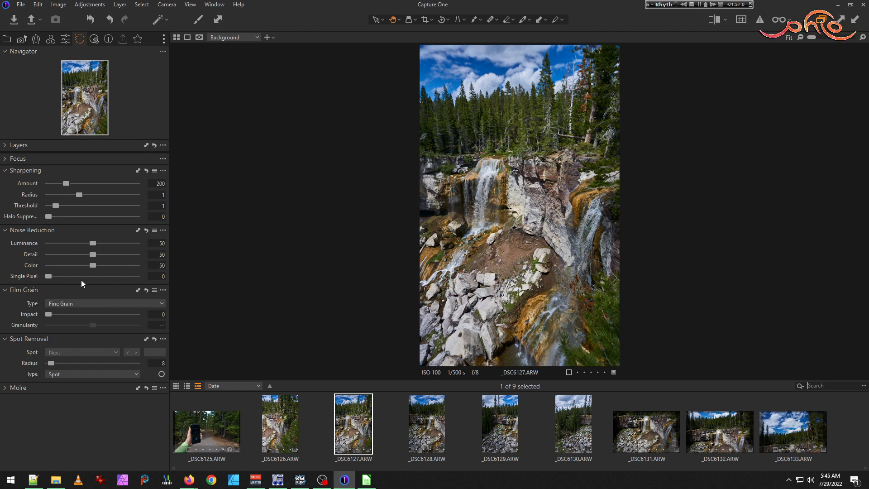
click(94, 40)
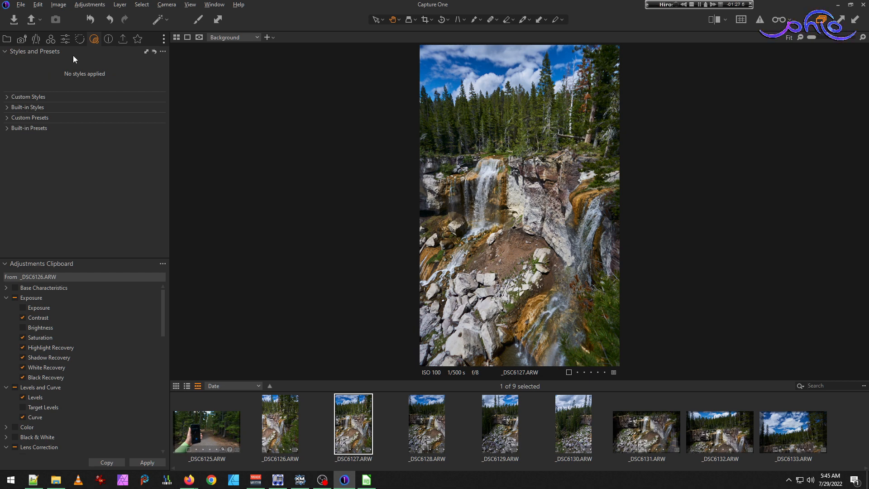
- Set the lens correction's Light Falloff to 100 on _DSC6127.ARW and _DSC6126.ARW
click(36, 39)
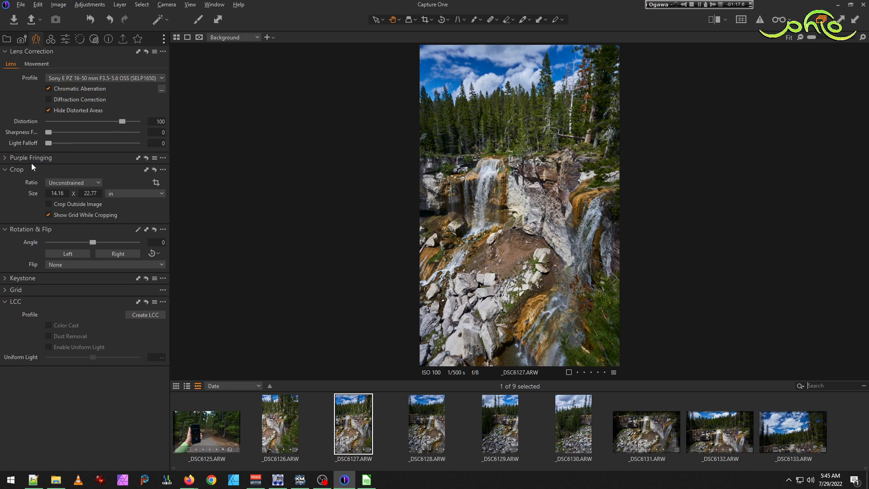
drag(48, 144, 151, 117)
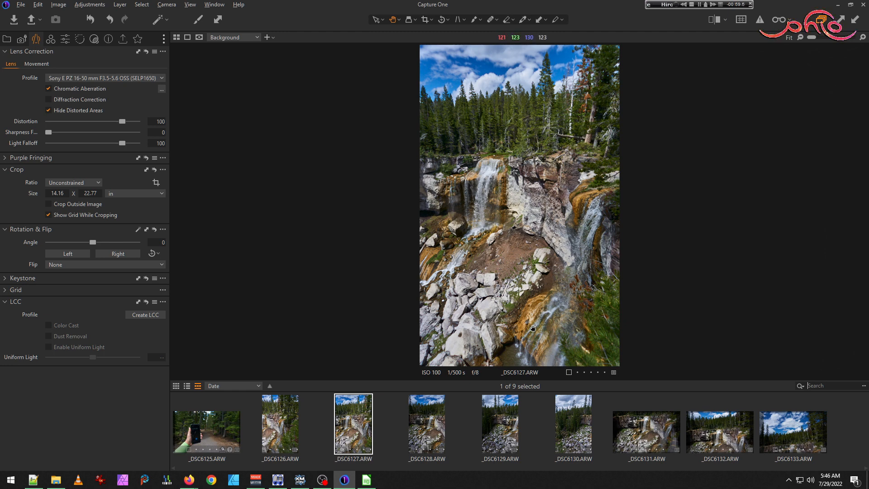
click(278, 432)
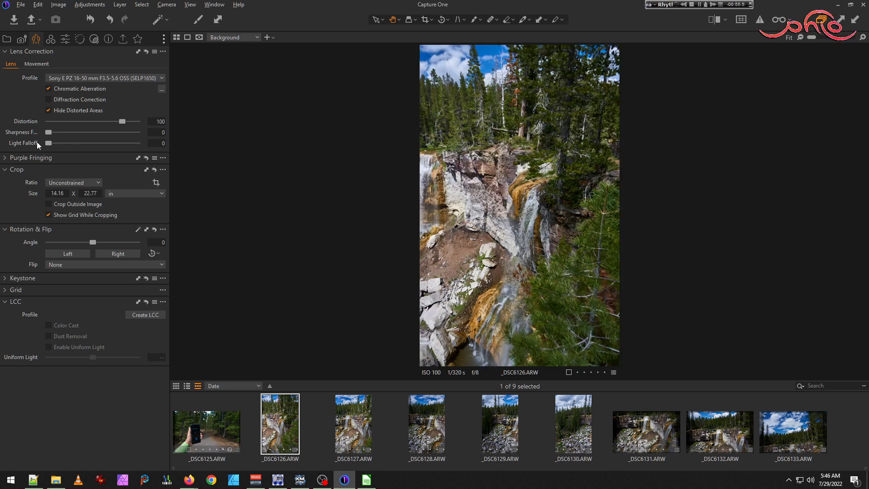
drag(50, 143, 119, 143)
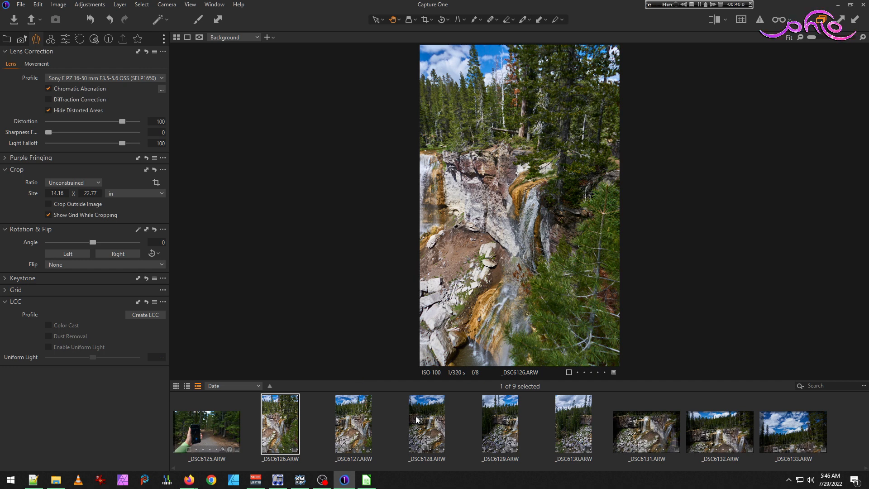
- Compare _DSC6126.ARW with _DSC6128.ARW, test its Light Falloff between 66 and 100, and return to _DSC6127.ARW
click(430, 420)
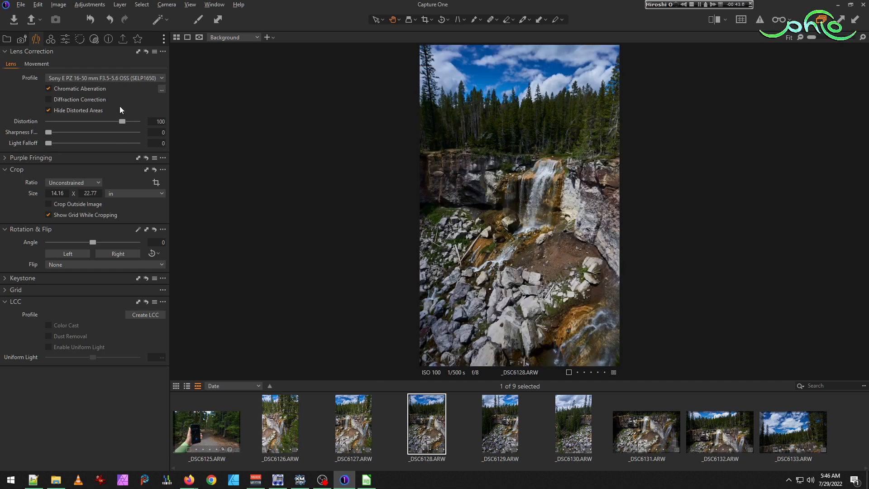
click(295, 429)
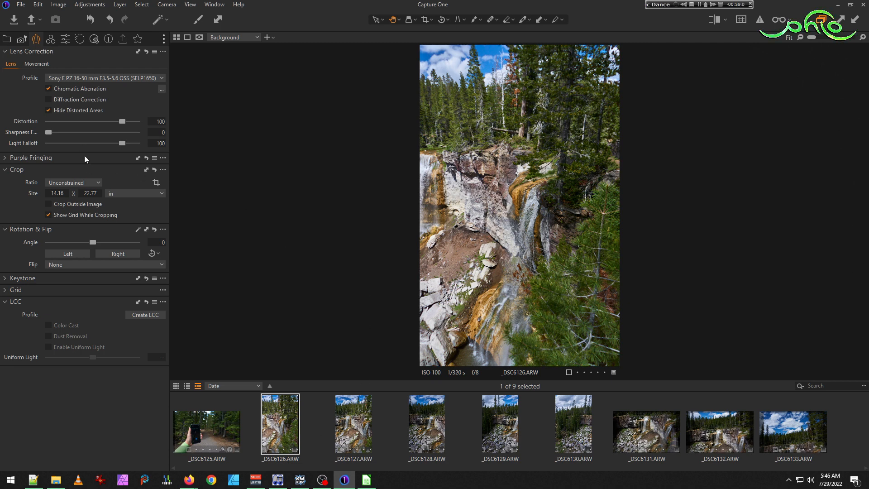
drag(125, 142, 122, 140)
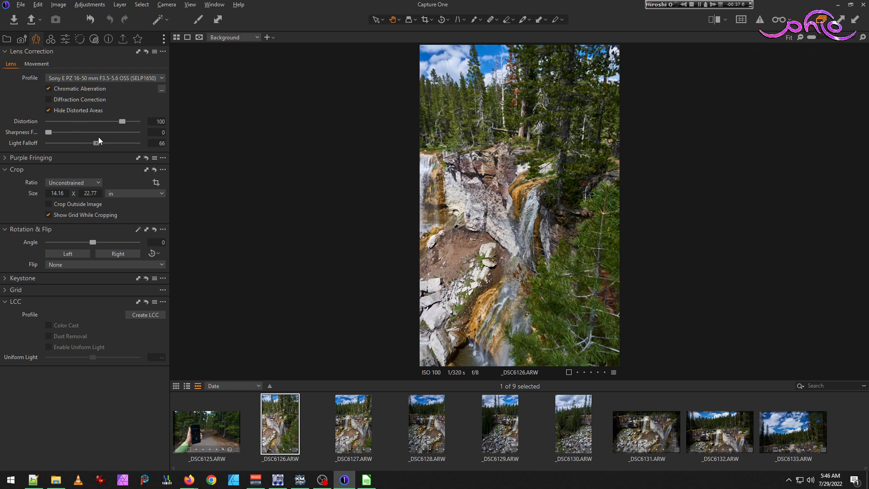
drag(120, 138, 125, 138)
click(370, 422)
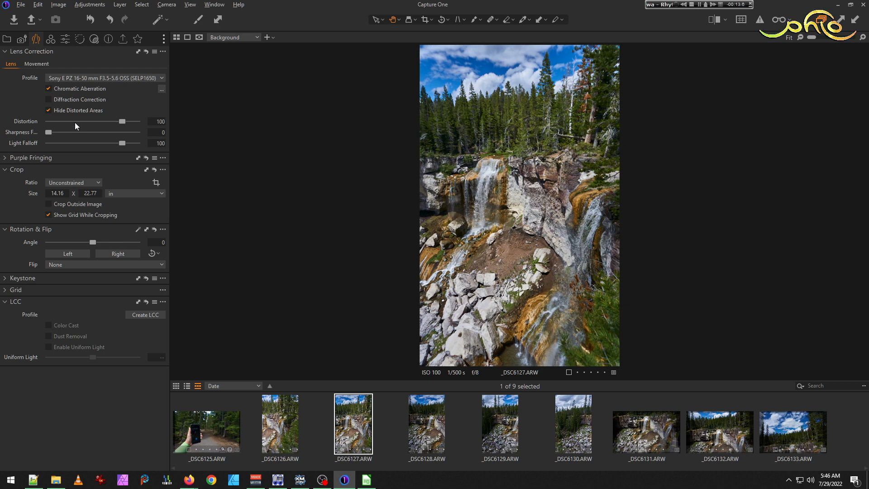
- Check the Clarity of _DSC6127.ARW and _DSC6126.ARW, and set the Clarity of _DSC6128.ARW to 24
click(137, 40)
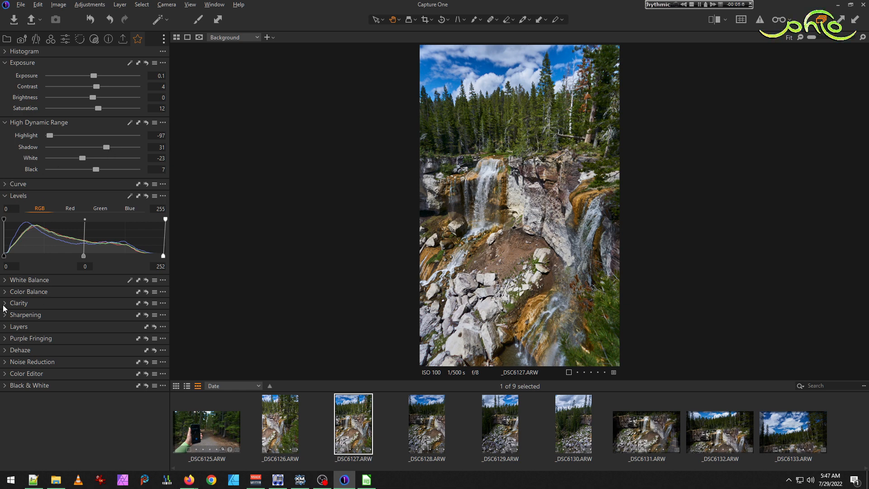
click(60, 301)
scroll(96, 325, up, 1)
scroll(535, 219, up, 3)
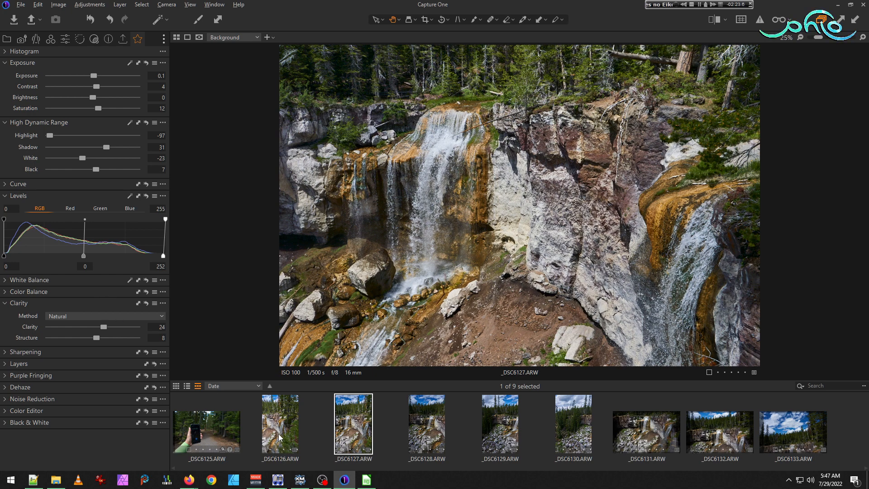
key(Left)
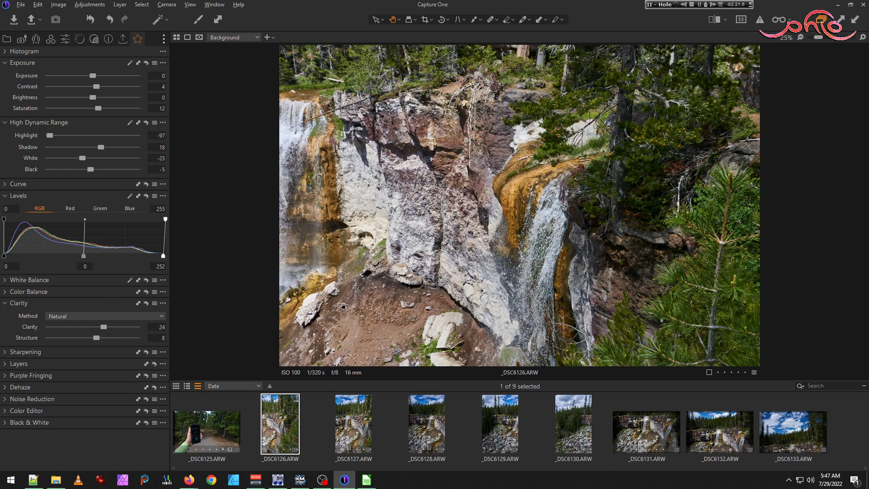
click(430, 418)
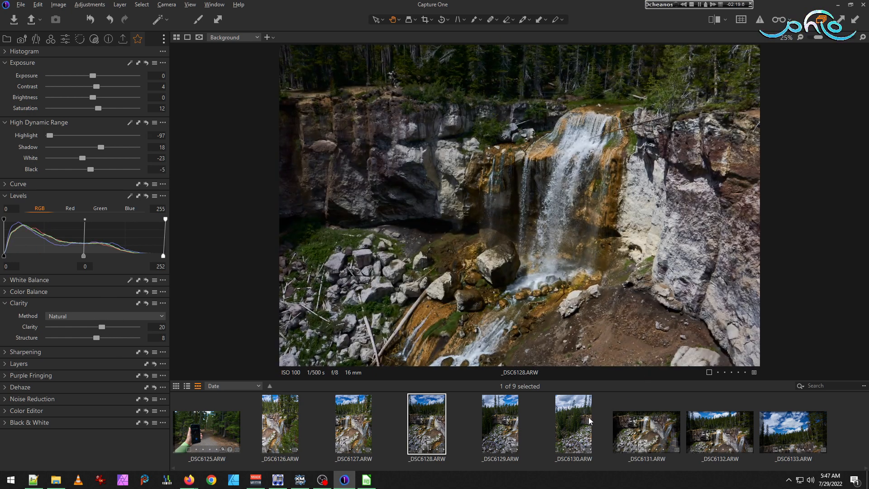
drag(101, 327, 104, 327)
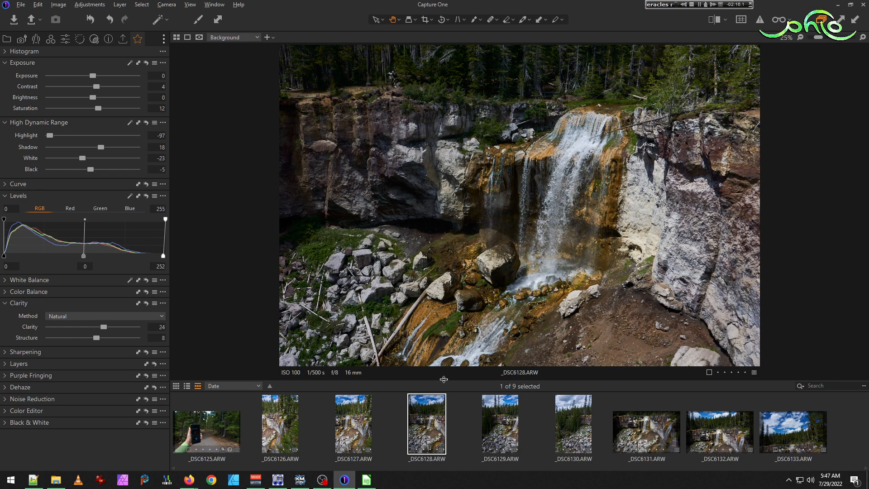
- Check the Clarity settings of _DSC6129.ARW and _DSC6130.ARW, and reselect _DSC6126.ARW
click(491, 417)
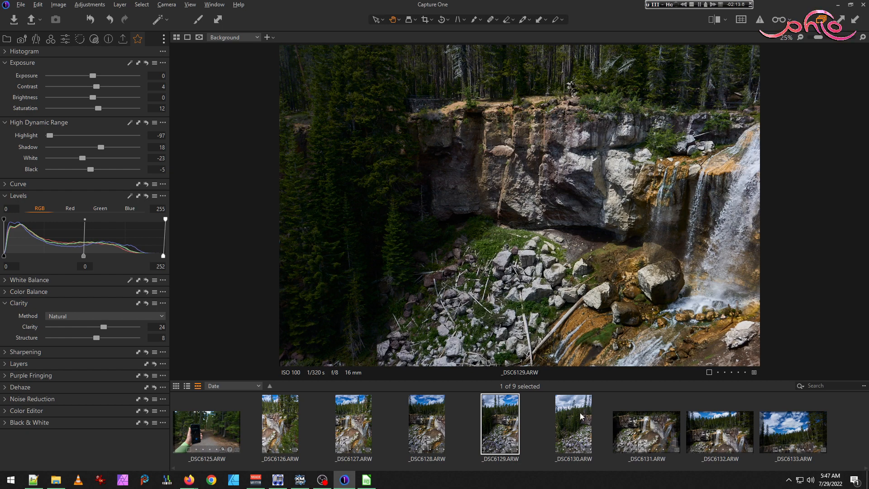
key(Right)
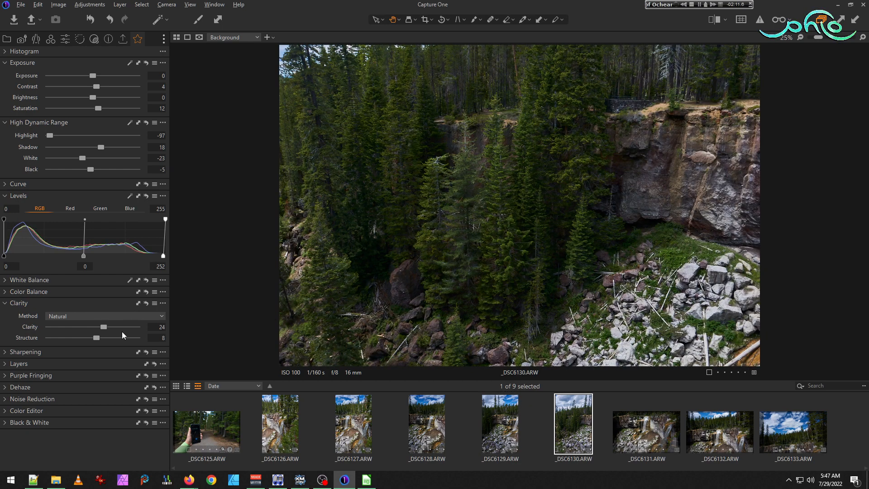
click(290, 420)
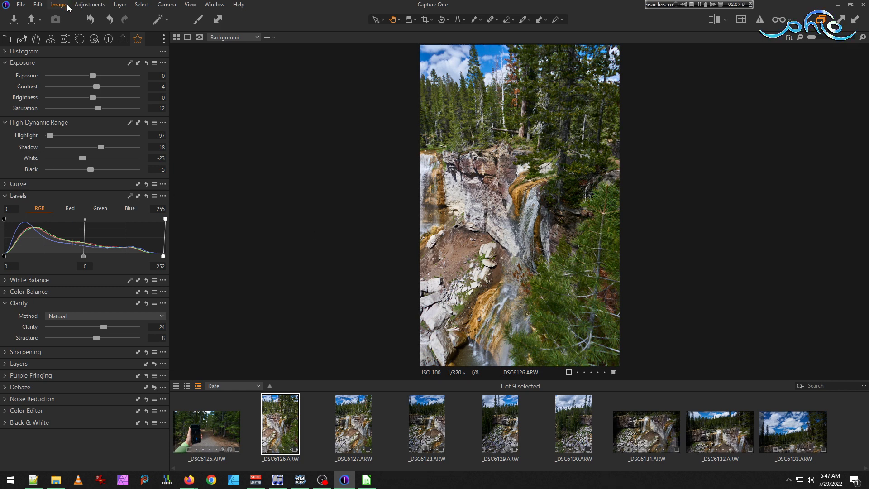
- Open the lens correction settings for _DSC6126.ARW
click(51, 39)
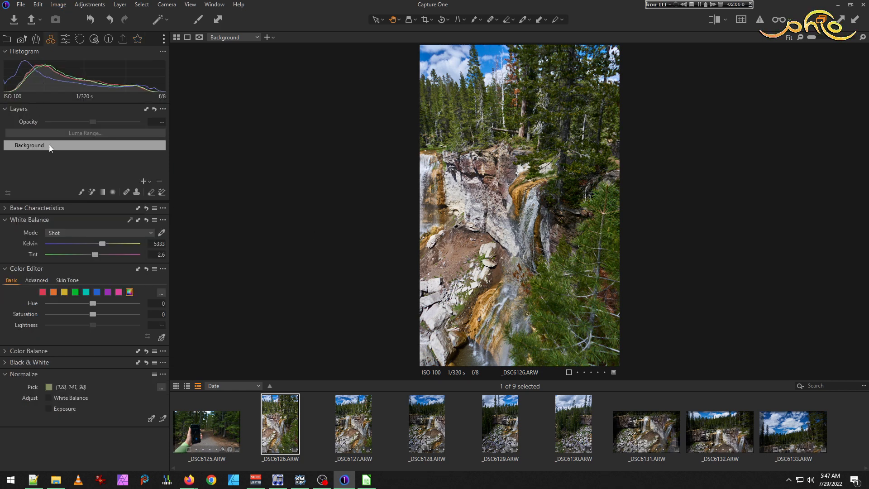
click(65, 40)
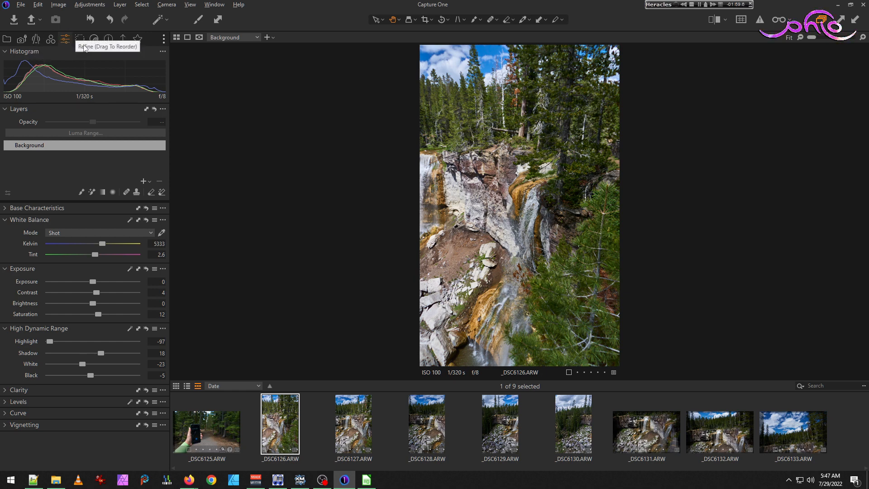
click(36, 39)
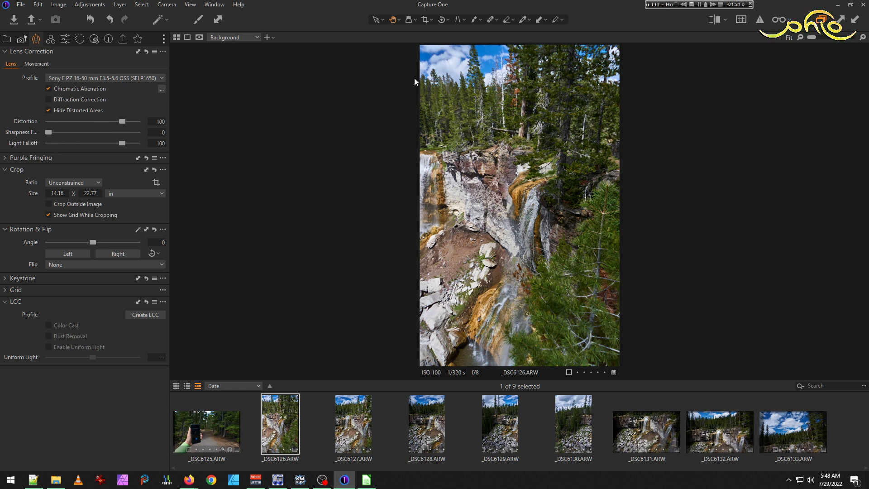
- Try a lens correction Sharpness Falloff of 205 on the trees of _DSC6126.ARW, and return it to 0
scroll(426, 72, up, 3)
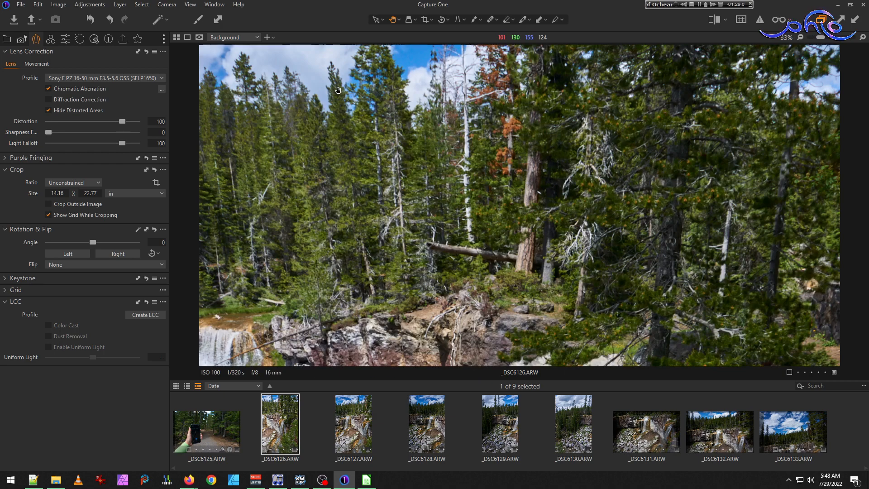
scroll(280, 109, up, 1)
drag(268, 110, 331, 176)
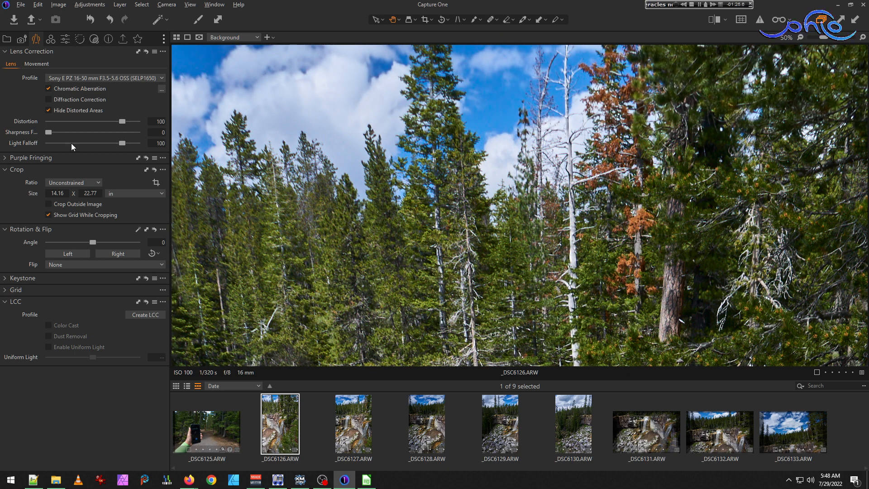
drag(49, 132, 121, 143)
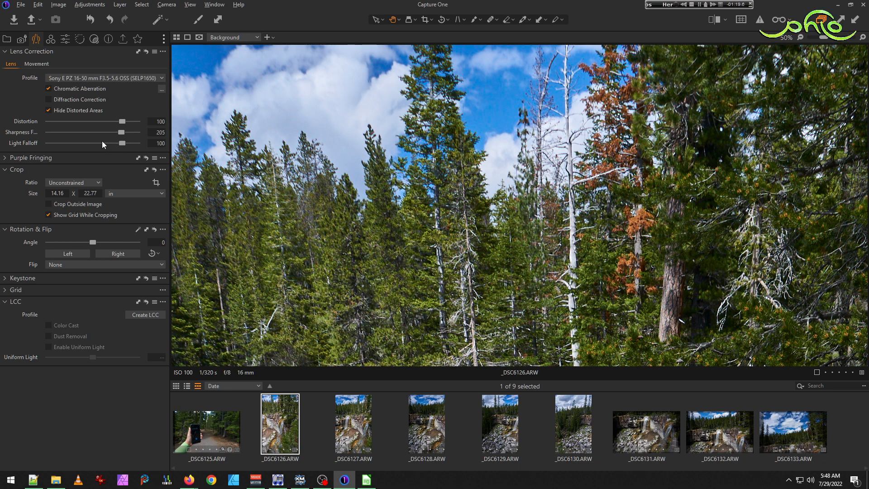
drag(120, 132, 36, 135)
- Test Sharpness Falloff values of 144, 159 and 133 on a close-up of the treetops
click(225, 184)
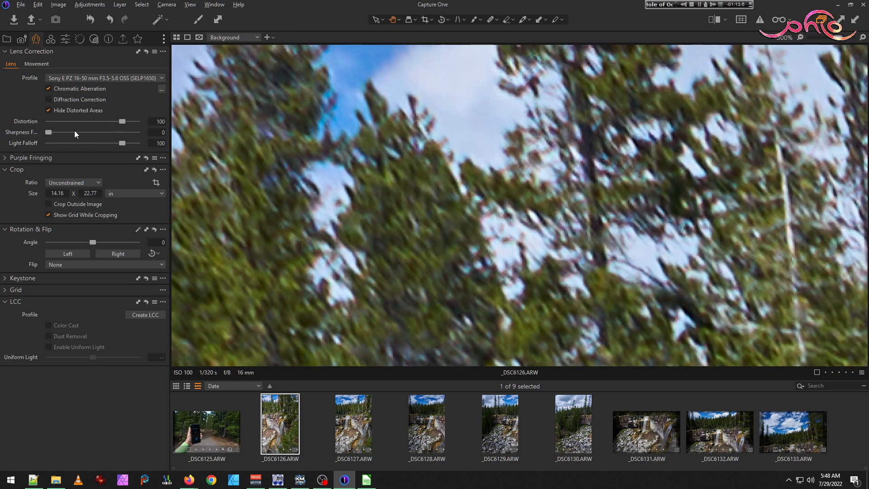
drag(49, 132, 99, 132)
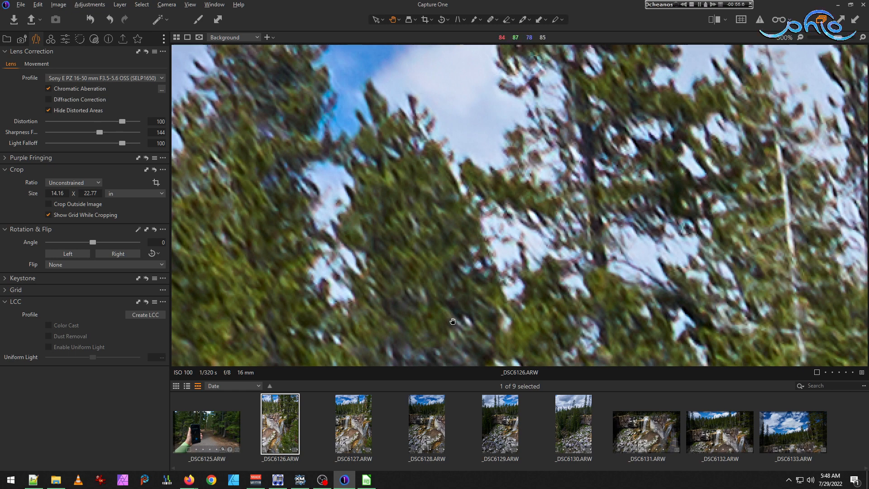
mouse_move(102, 132)
mouse_down()
mouse_move(80, 132)
mouse_move(110, 136)
mouse_move(40, 142)
mouse_move(116, 136)
mouse_up()
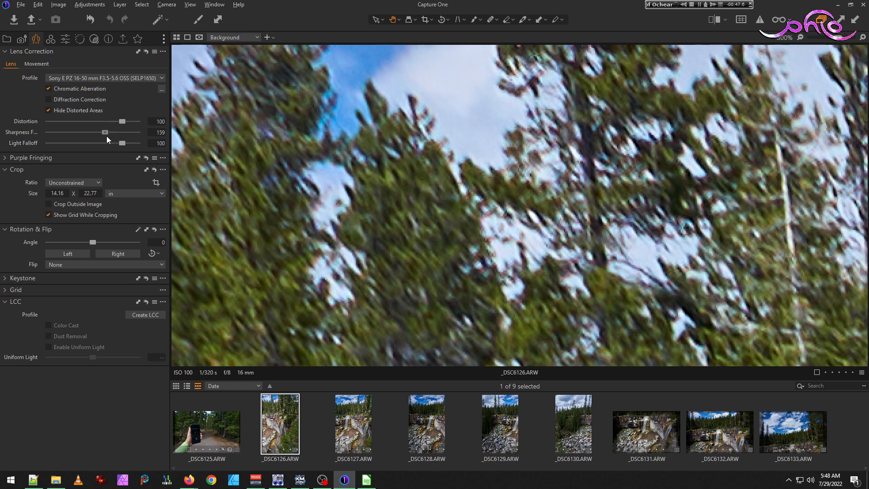
drag(104, 136, 97, 139)
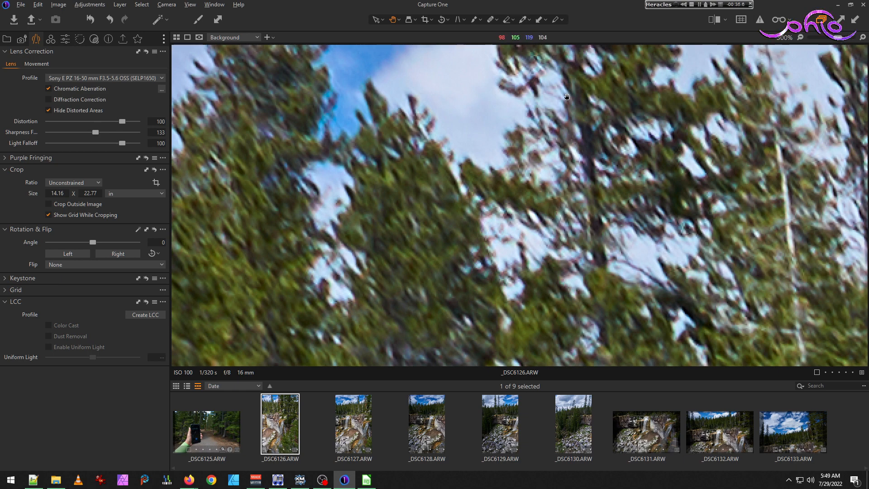
- Examine the sharpness of the treetops and branches across the upper part of _DSC6126.ARW
scroll(550, 110, down, 1)
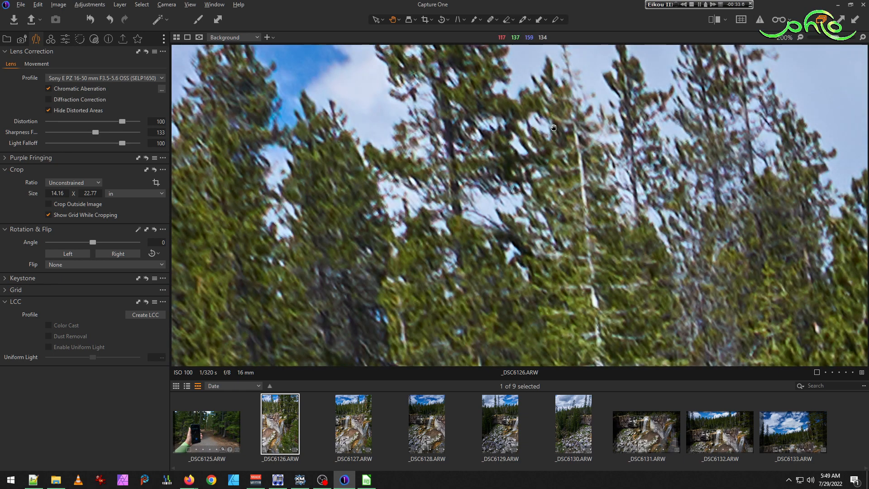
drag(691, 199, 633, 148)
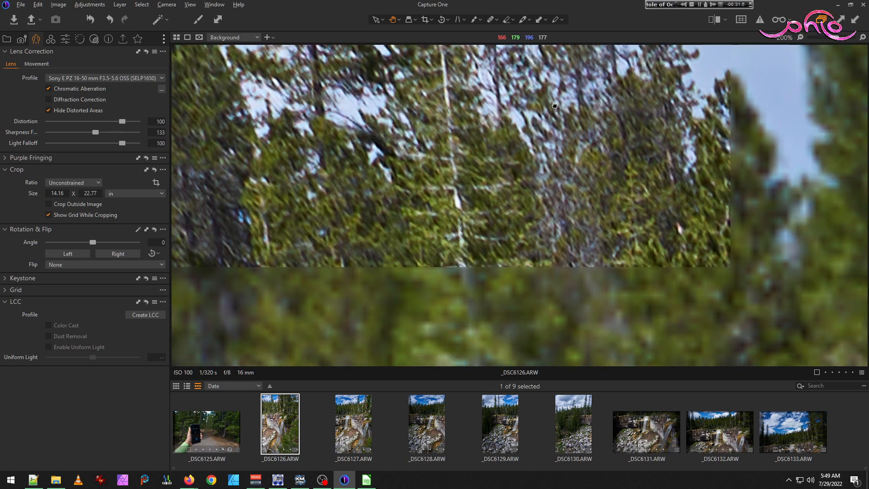
drag(556, 254, 486, 203)
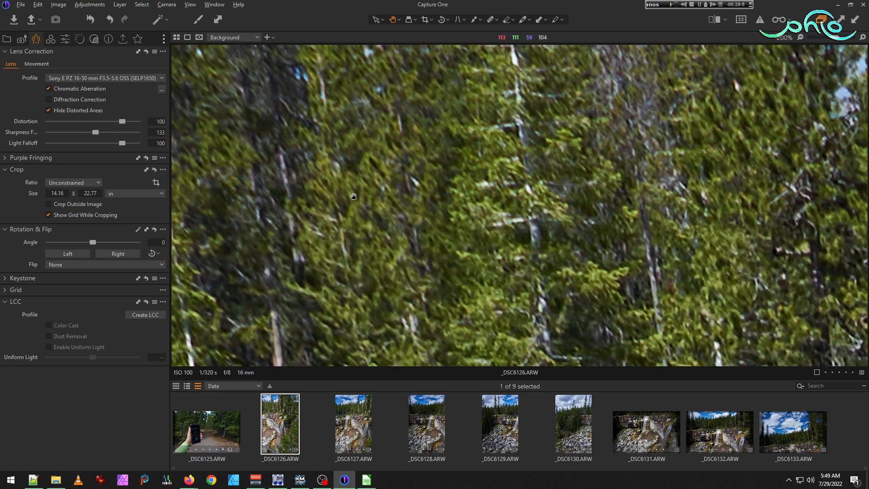
drag(340, 145, 421, 319)
scroll(394, 140, up, 2)
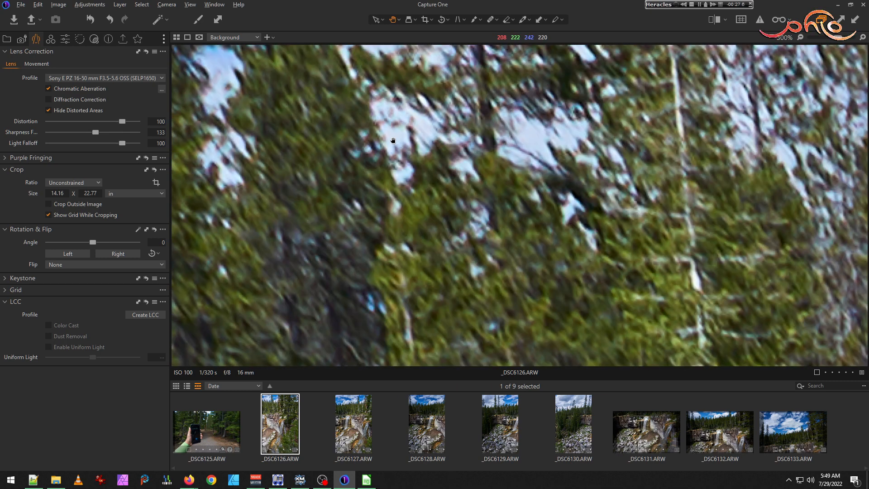
scroll(467, 143, down, 3)
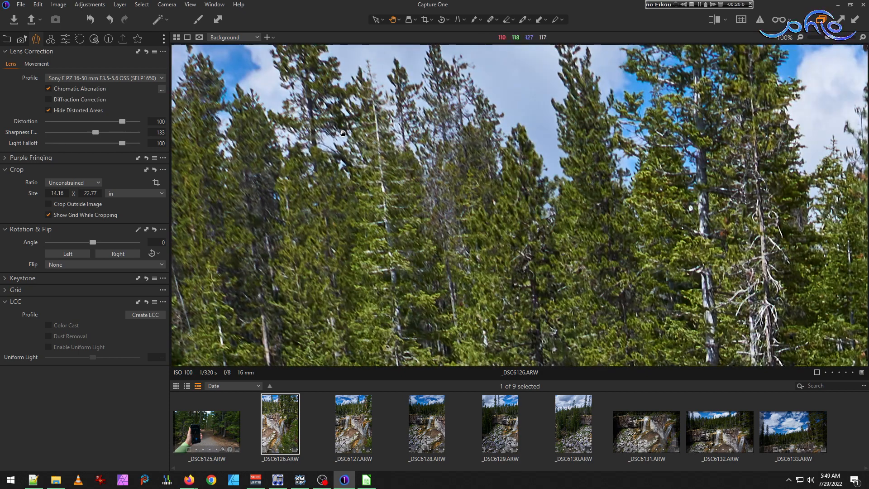
drag(359, 132, 337, 254)
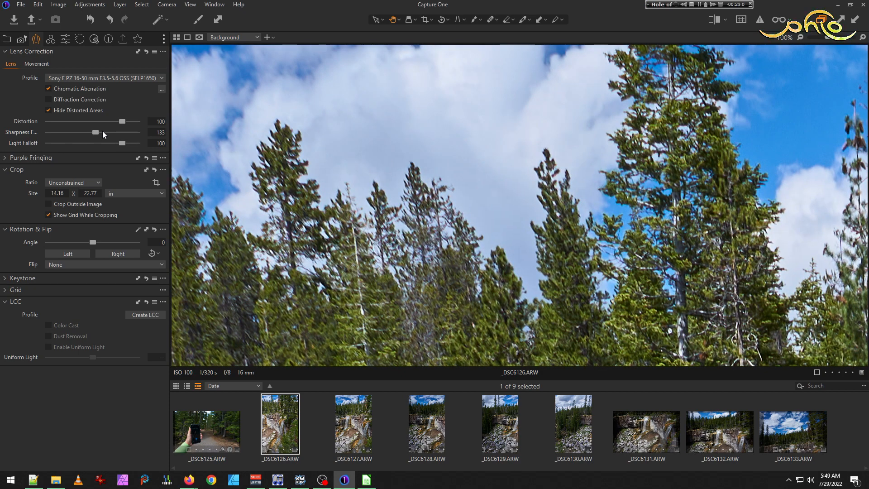
drag(516, 181, 9, 158)
drag(819, 110, 576, 238)
drag(799, 152, 357, 211)
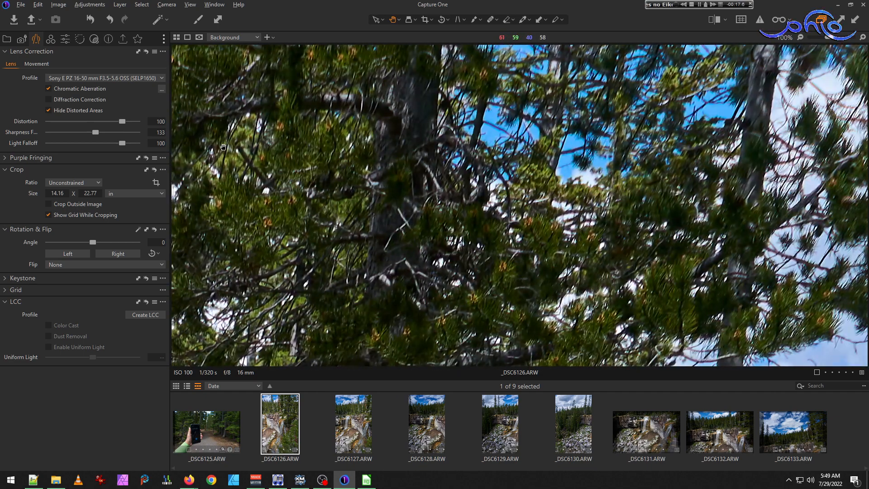
scroll(832, 147, up, 2)
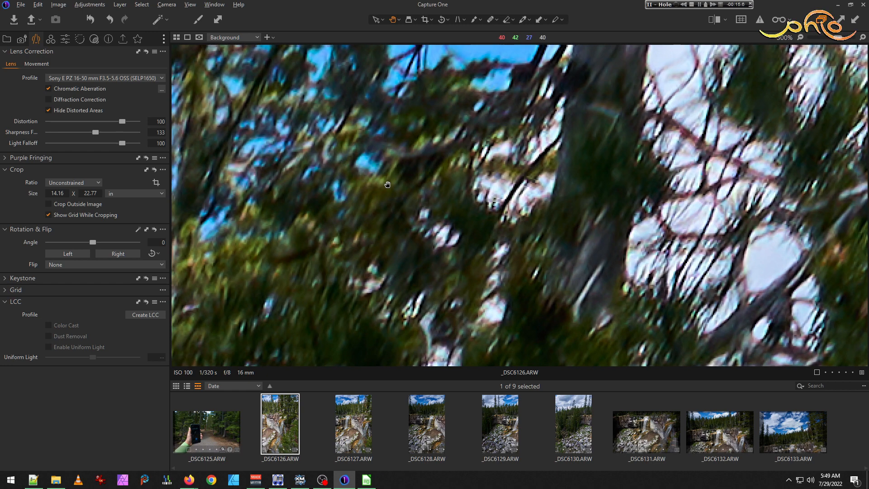
- Set the lens correction's Sharpness Falloff to 59 on _DSC6126.ARW
drag(96, 132, 43, 132)
drag(48, 133, 71, 129)
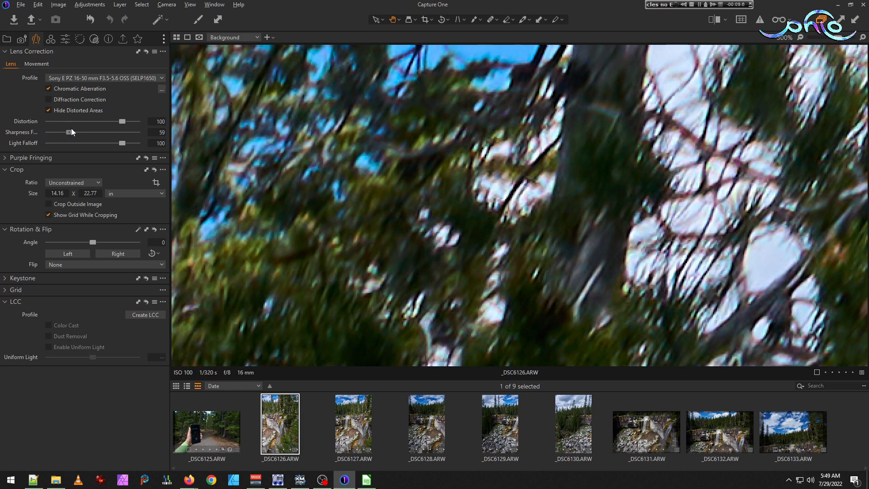
scroll(515, 131, down, 5)
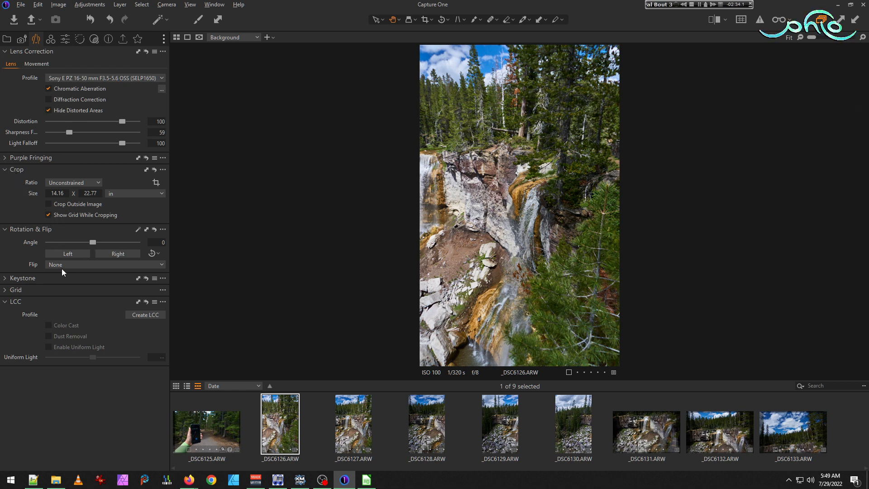
- Check the Grid settings, and create an LCC profile from _DSC6126.ARW with dust removal information included
click(7, 292)
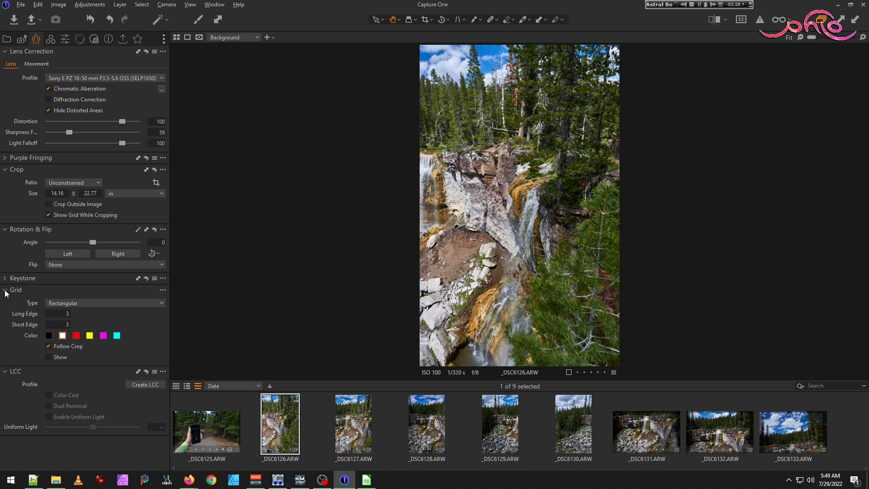
click(6, 292)
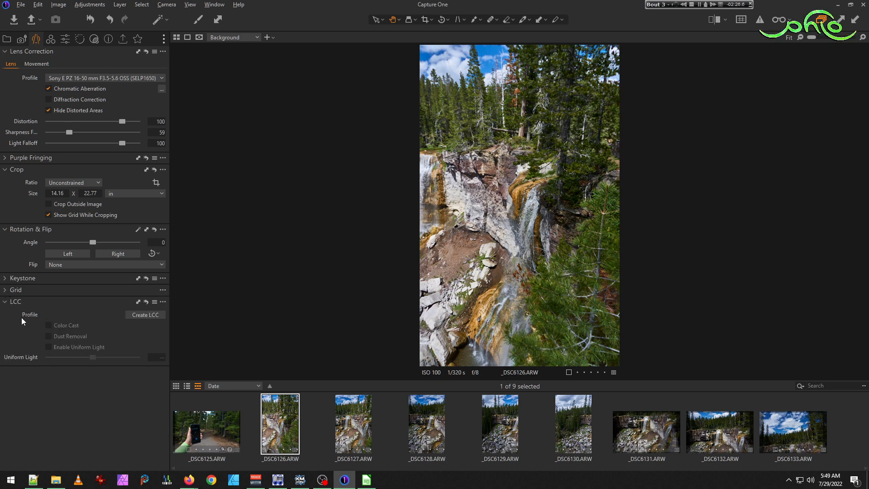
click(144, 316)
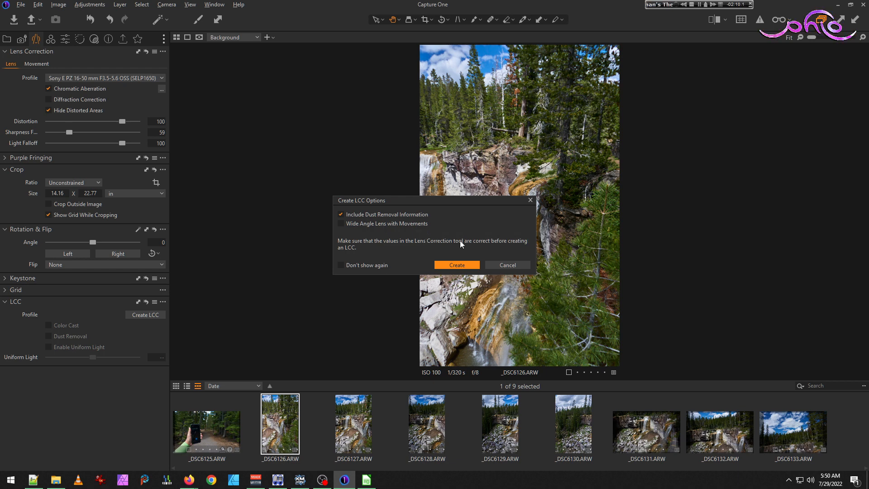
click(462, 268)
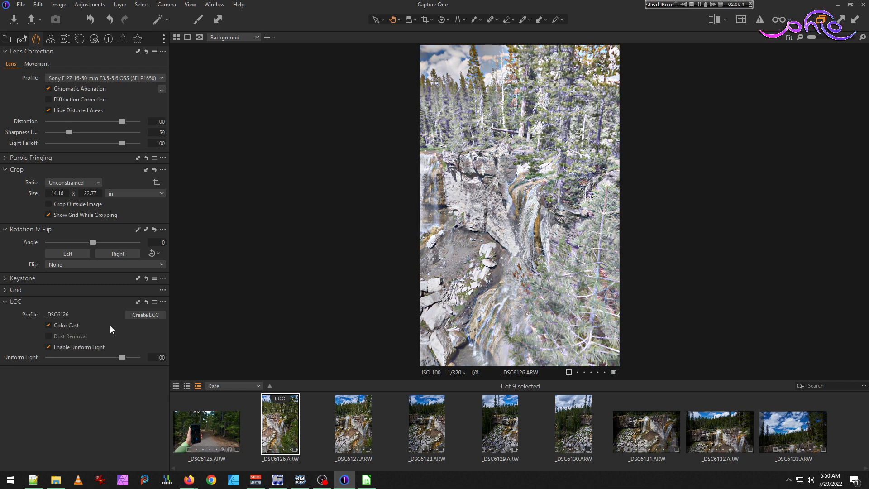
- Compare _DSC6126.ARW with the LCC's Color Cast and Uniform Light on and off, leaving only Uniform Light enabled
click(48, 325)
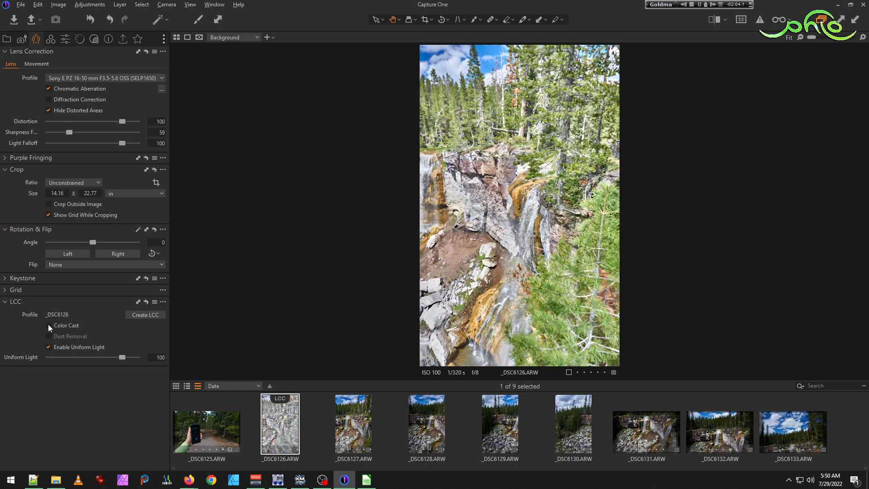
click(50, 347)
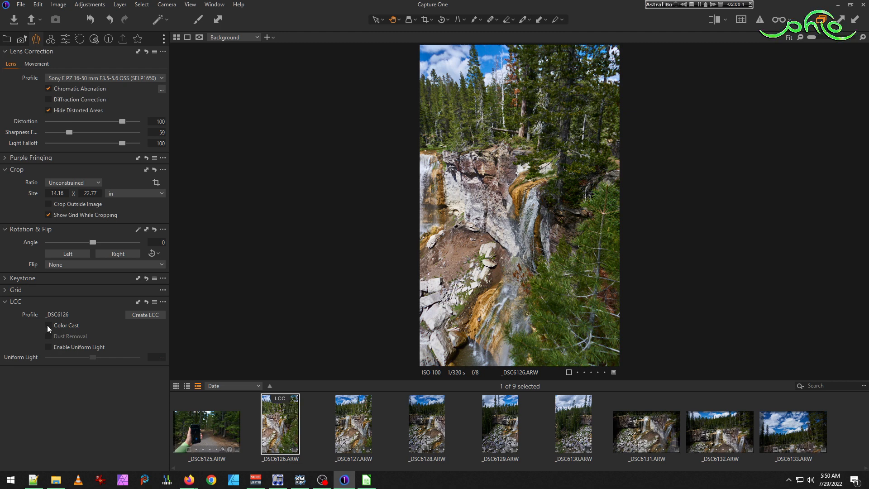
click(48, 325)
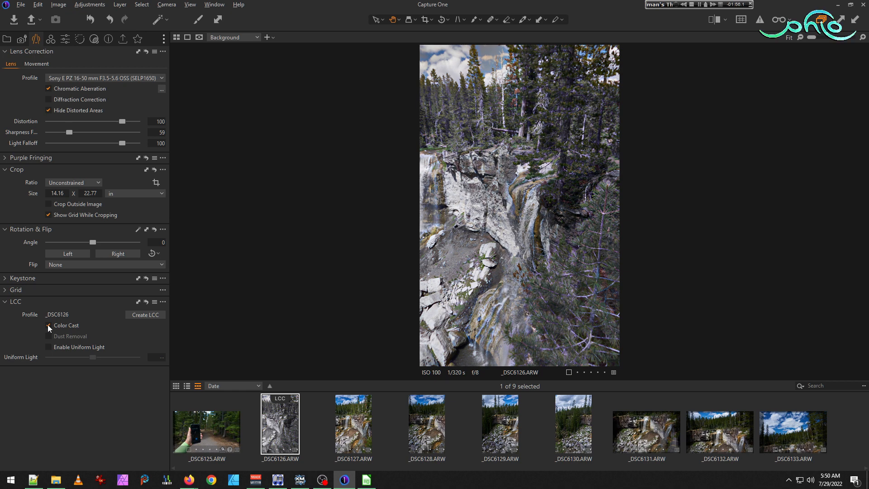
click(48, 325)
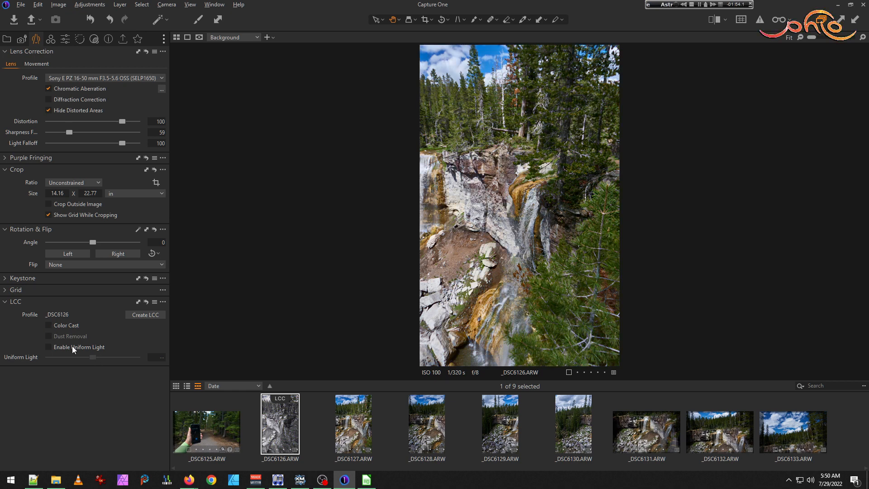
click(72, 347)
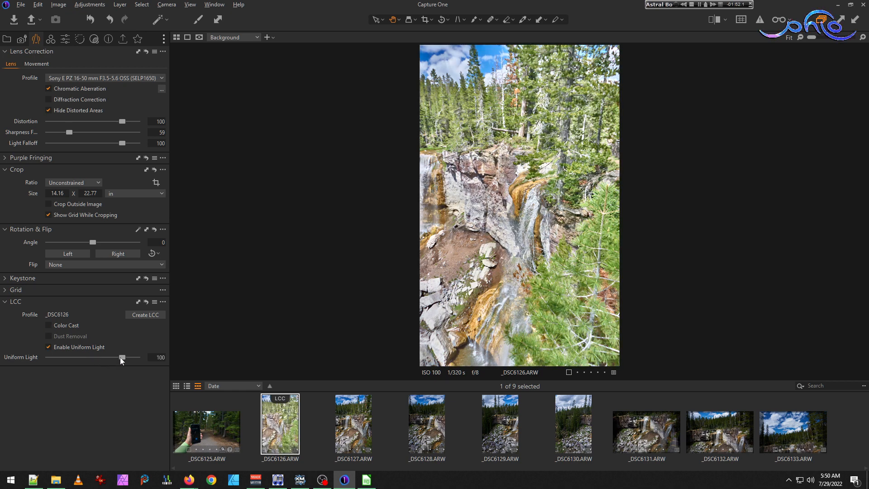
- Reduce the LCC's Uniform Light to 54, recheck Color Cast and leave it off, and lower Uniform Light to 27
drag(121, 357, 92, 362)
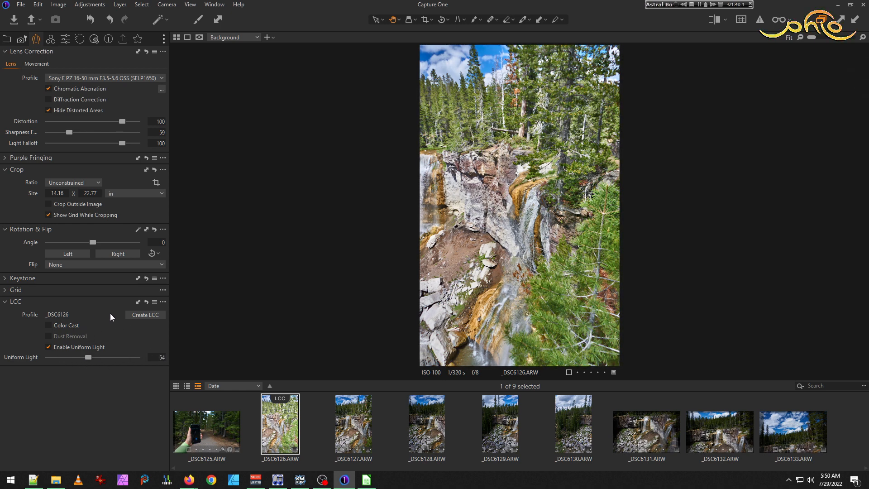
click(48, 326)
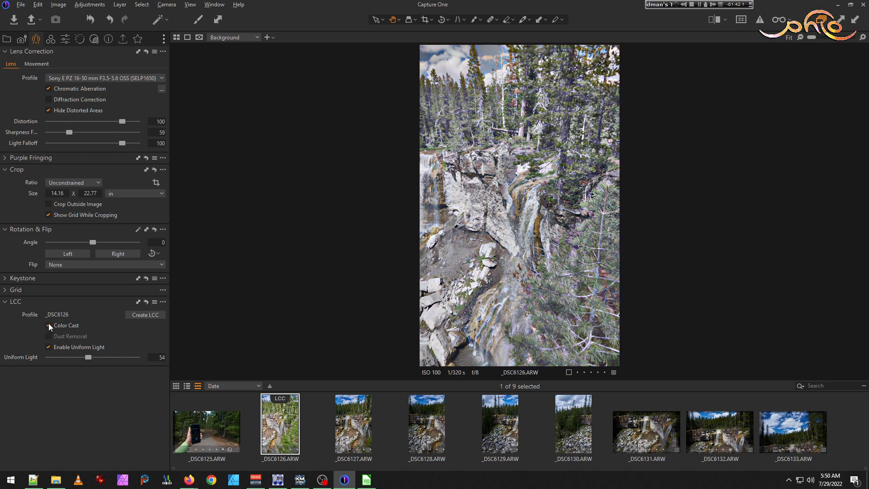
scroll(564, 140, up, 3)
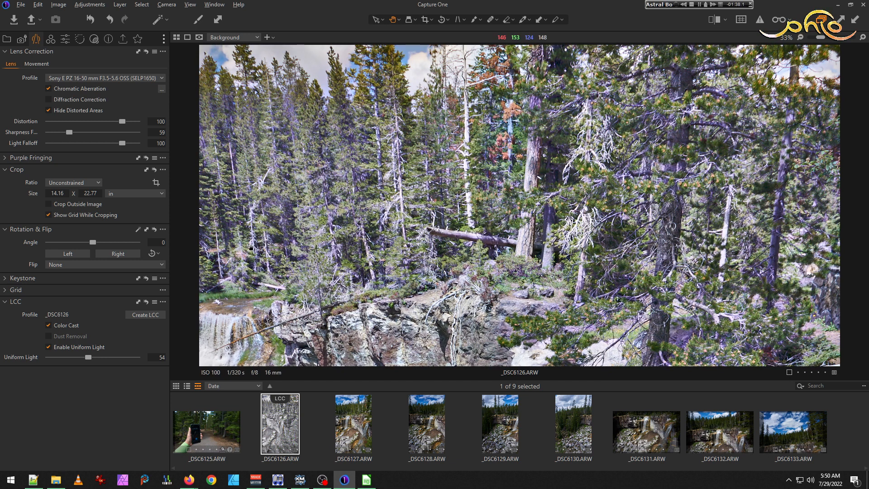
click(48, 325)
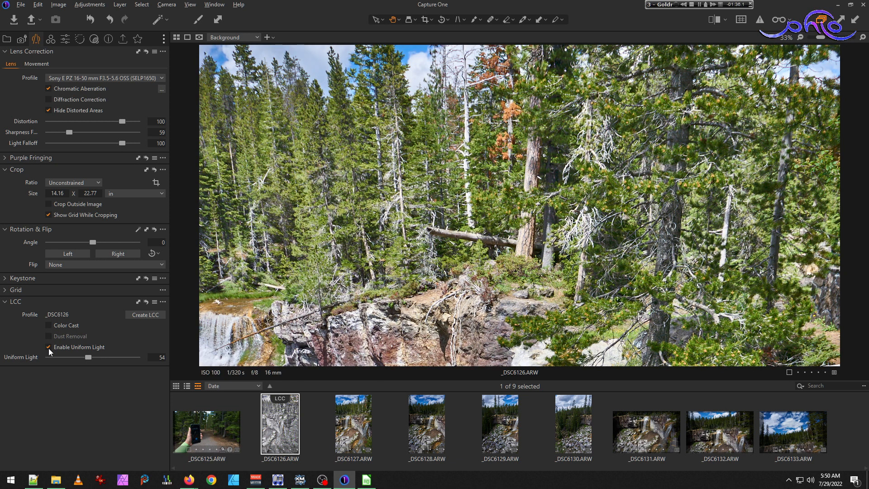
drag(87, 357, 69, 358)
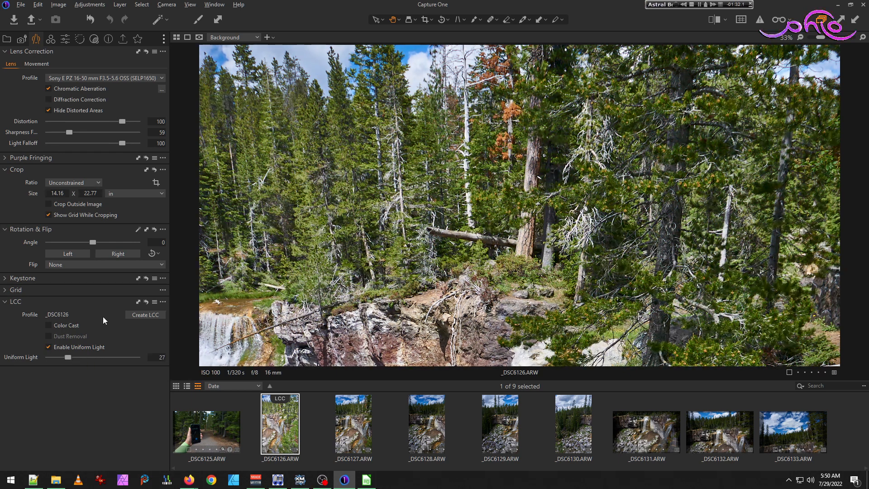
scroll(449, 199, down, 4)
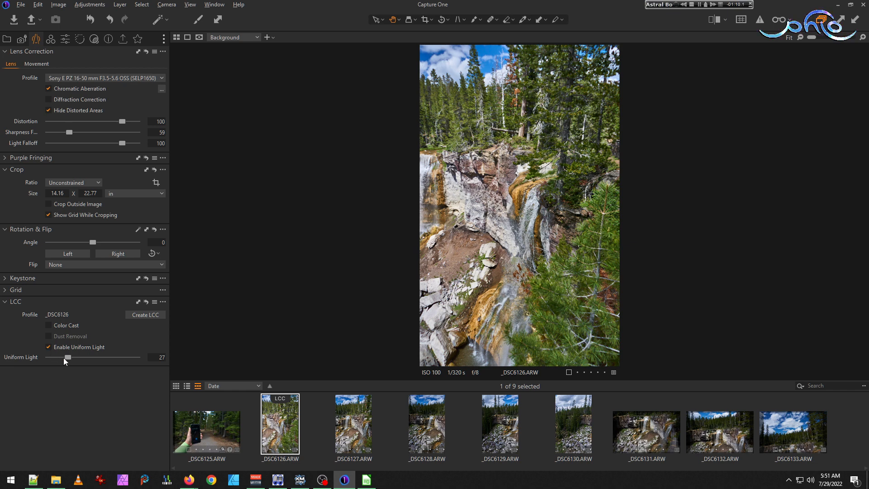
- Lower the LCC's Uniform Light to its minimum, disable Uniform Light, and reset the LCC on _DSC6126.ARW to remove its profile
drag(67, 357, 47, 358)
click(49, 347)
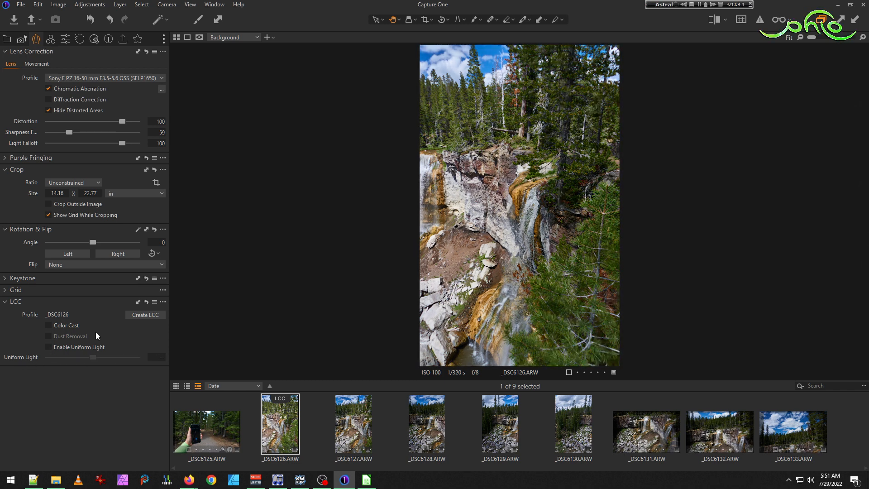
click(146, 302)
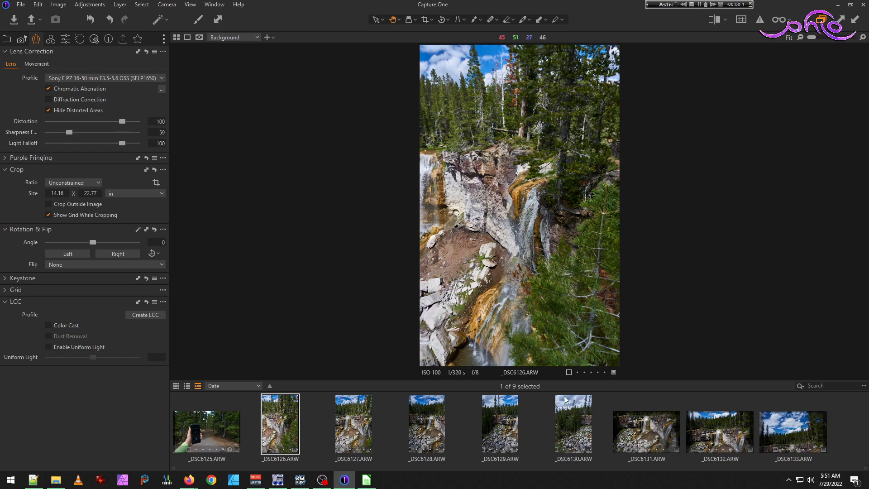
- Inspect the pine branches and waterfall spray in _DSC6126.ARW up close, and set the lens correction's Sharpness Falloff to 60
scroll(620, 353, up, 4)
drag(761, 325, 633, 287)
scroll(602, 250, up, 3)
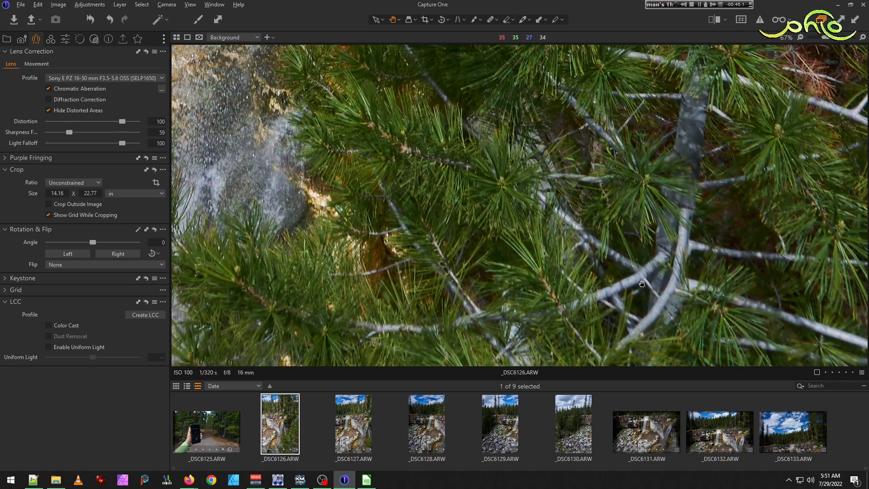
drag(633, 245, 659, 371)
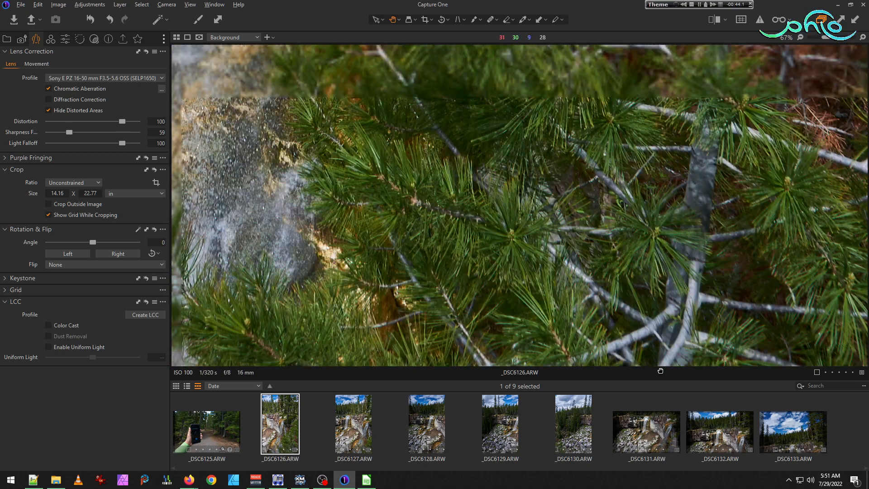
drag(304, 73, 358, 232)
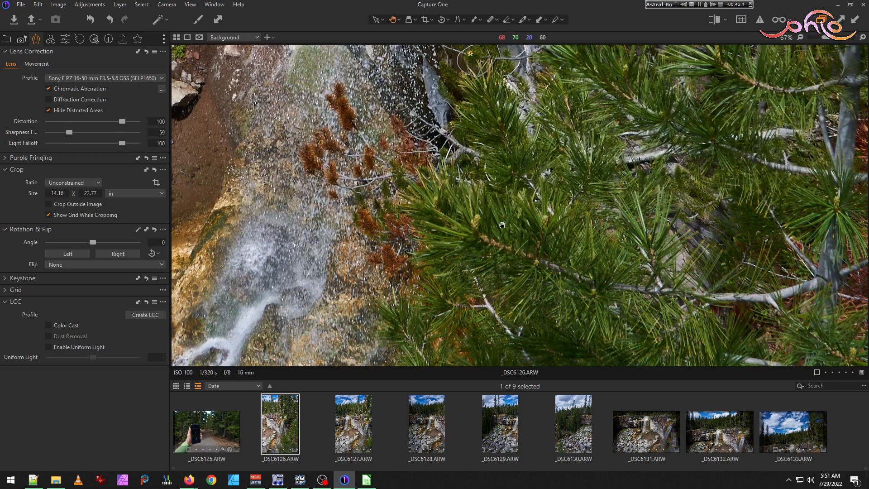
click(158, 132)
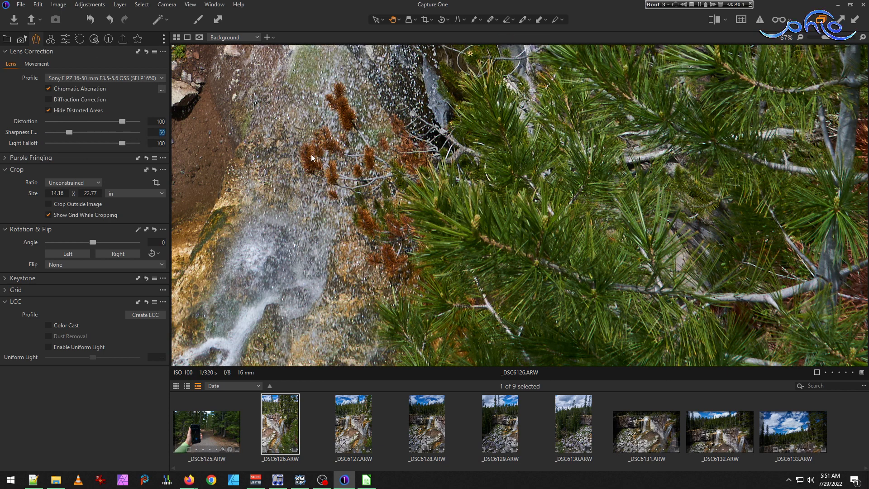
key(Up)
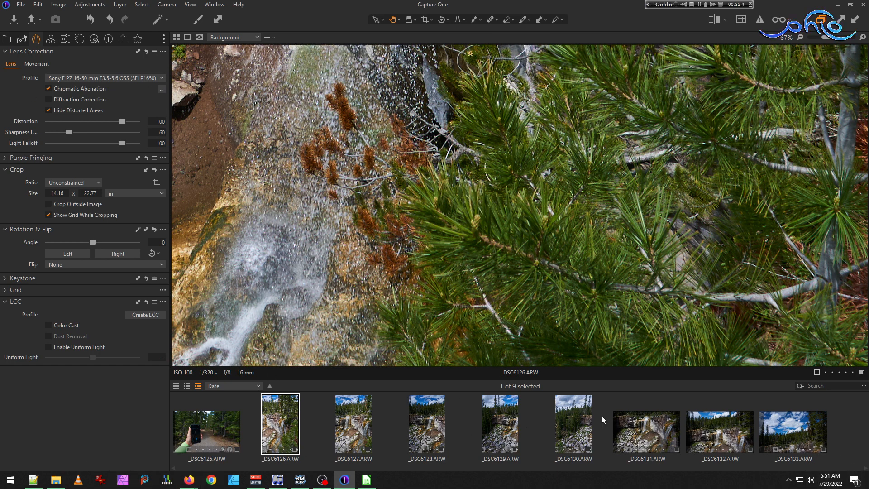
- Apply only the Sharpness Falloff and Light Falloff adjustments from _DSC6126.ARW to all images through _DSC6133.ARW
shift+click(806, 445)
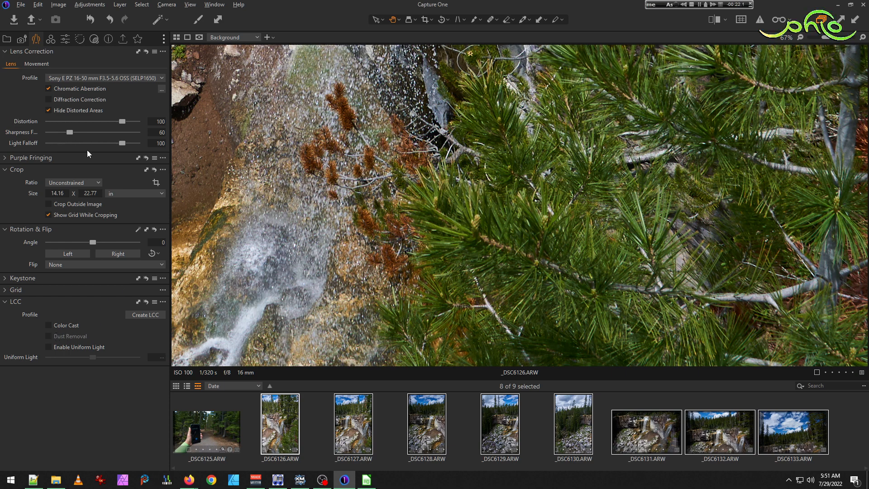
click(216, 18)
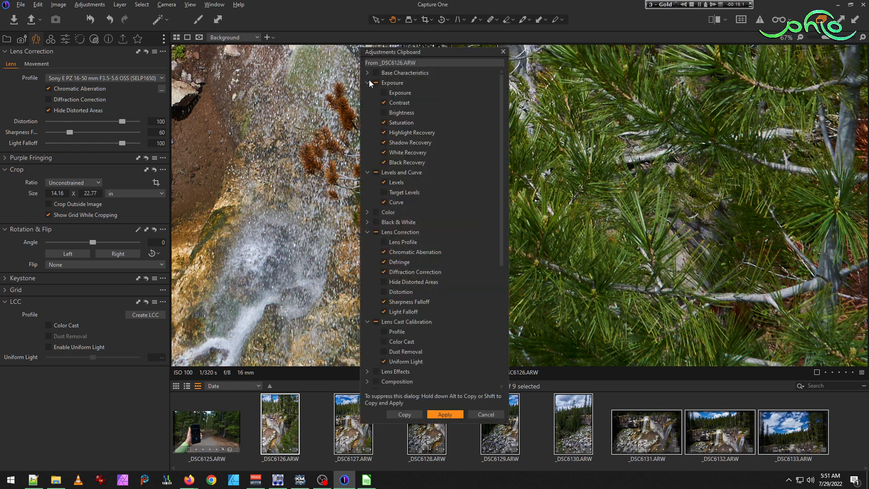
click(376, 172)
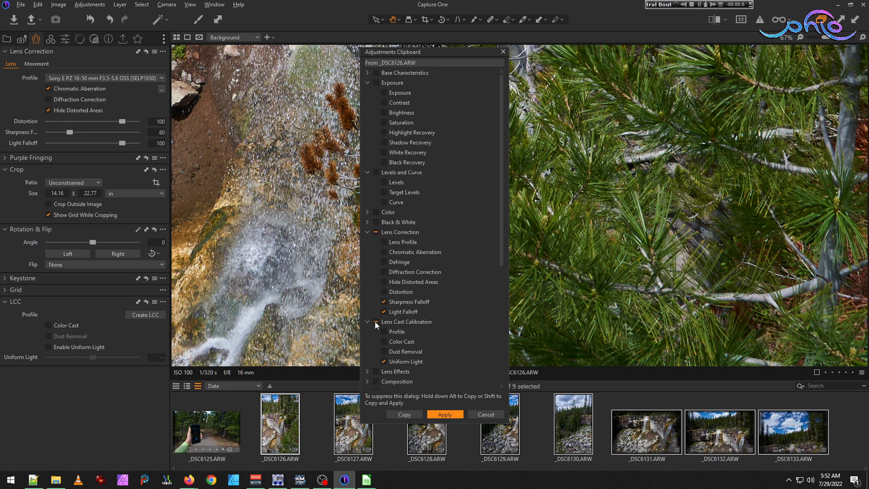
scroll(458, 331, down, 4)
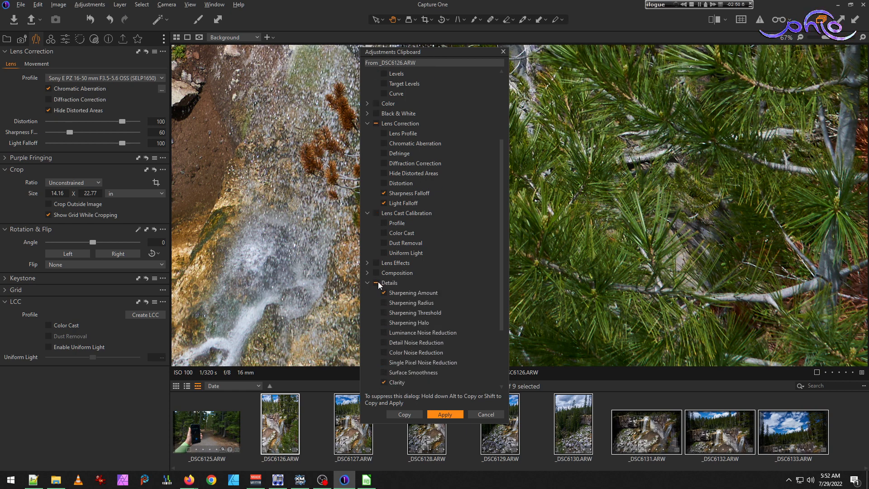
click(377, 282)
scroll(423, 316, down, 3)
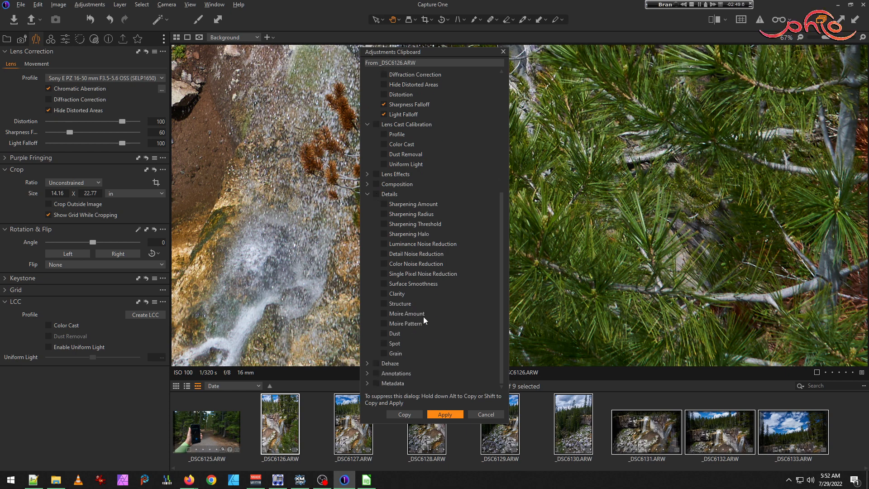
click(444, 415)
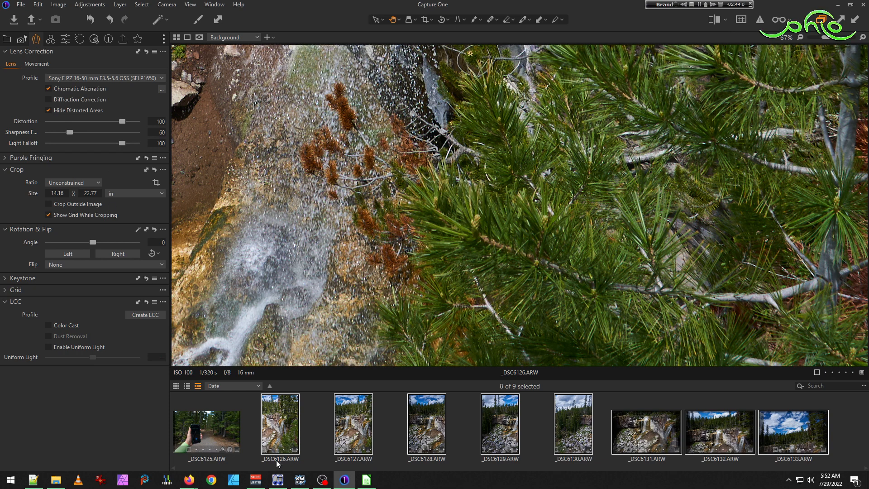
- Review the colour tools including Normalize, and view _DSC6127.ARW before returning to _DSC6126.ARW as the only selected image
click(51, 39)
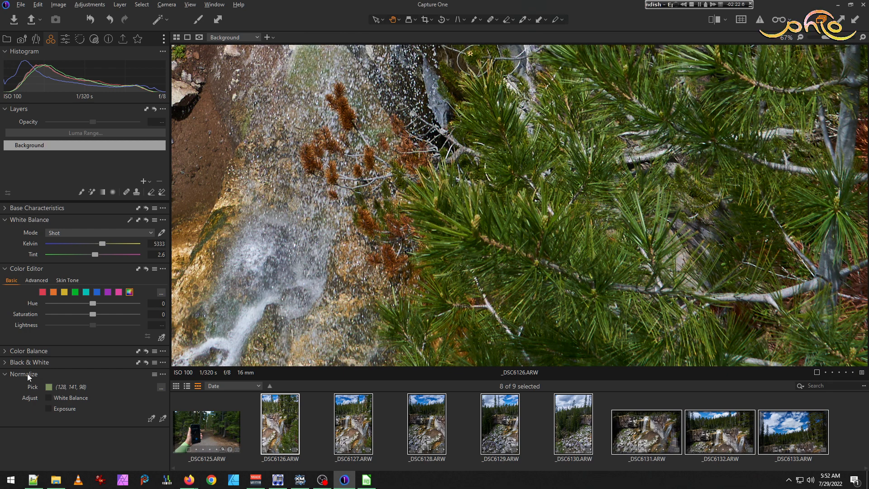
mouse_move(29, 375)
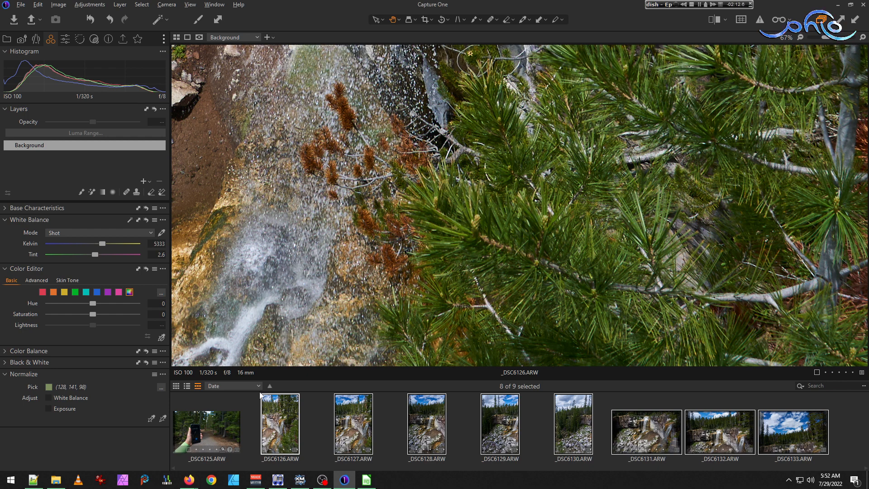
scroll(601, 287, down, 5)
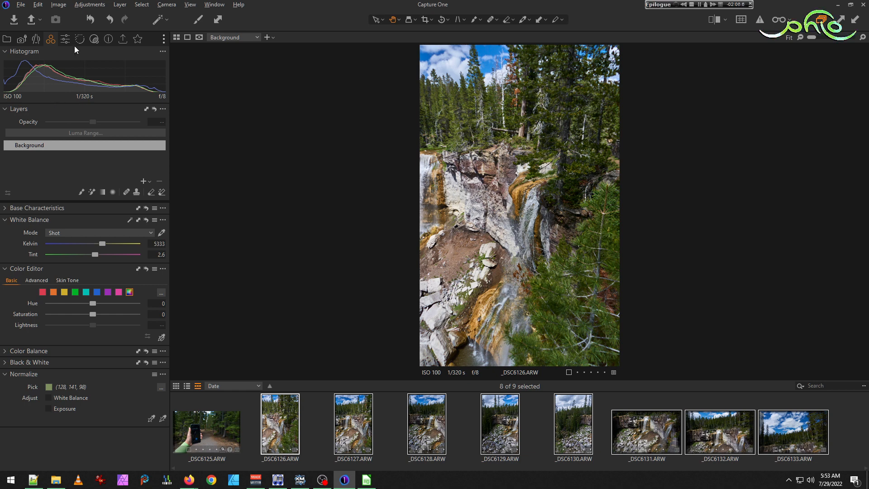
click(322, 416)
click(281, 406)
click(359, 427)
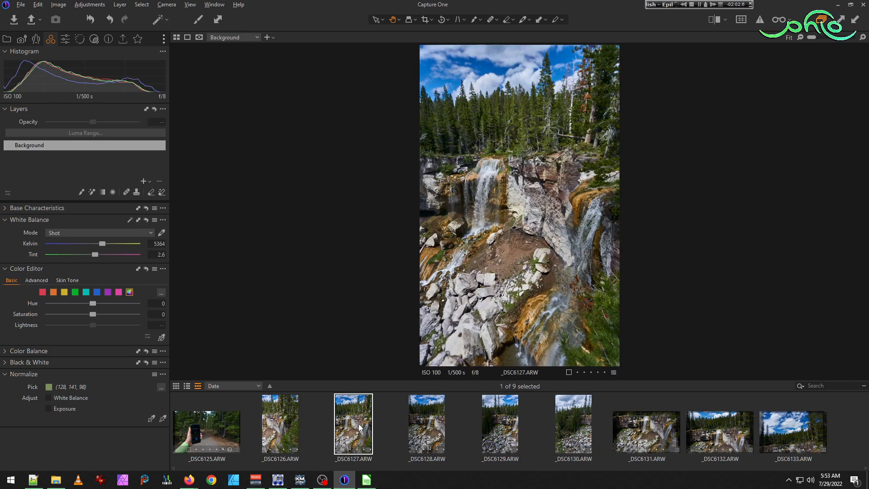
click(292, 426)
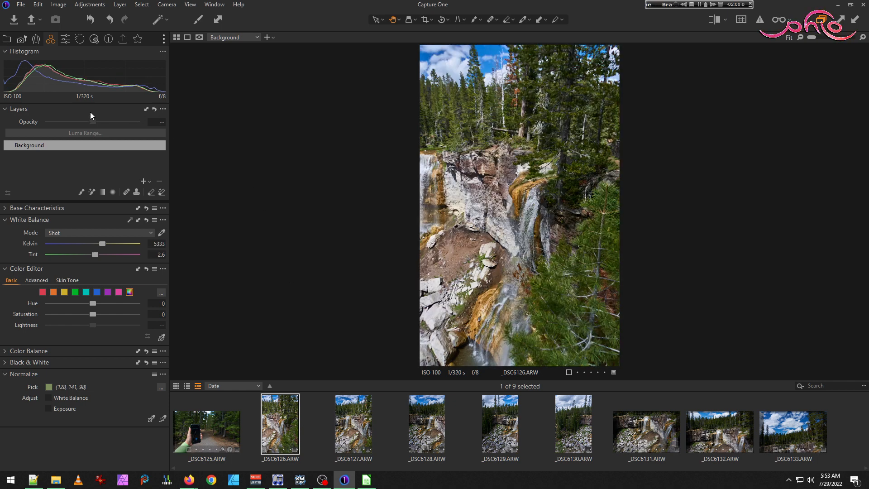
- Show the favourite tools collection and examine the Histogram's options and the tool area's customisation choices, including Workspaces
click(138, 39)
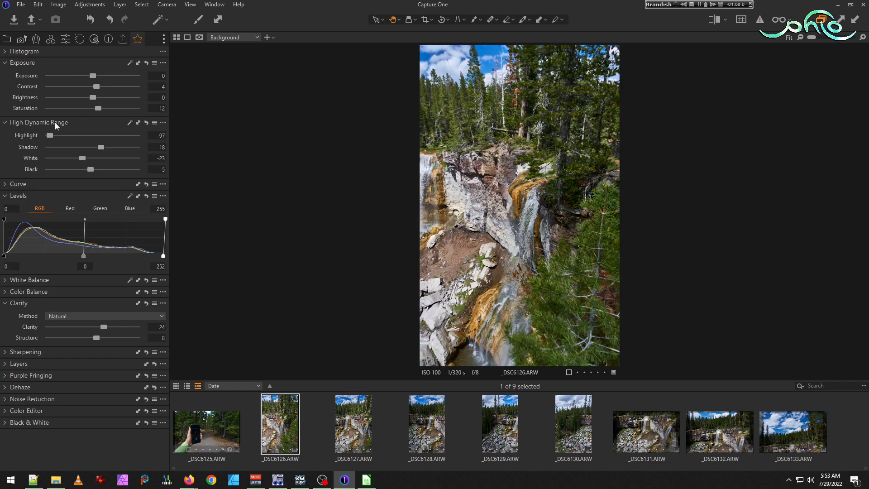
click(162, 52)
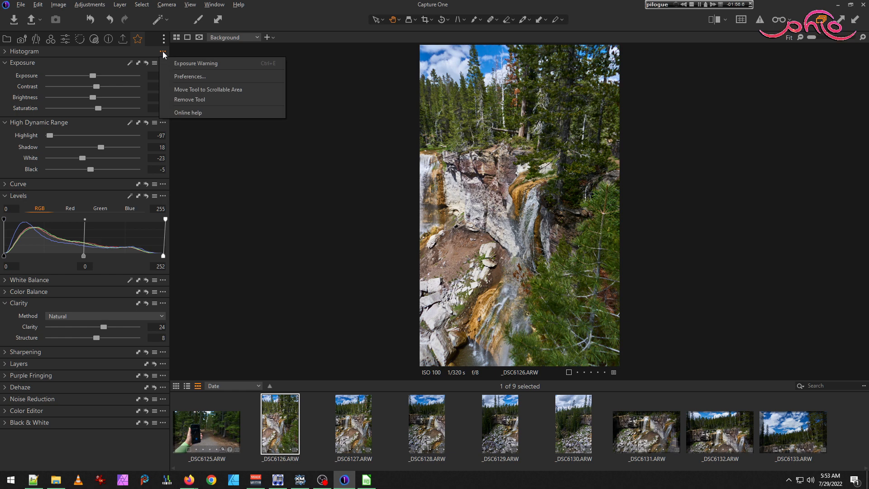
click(143, 52)
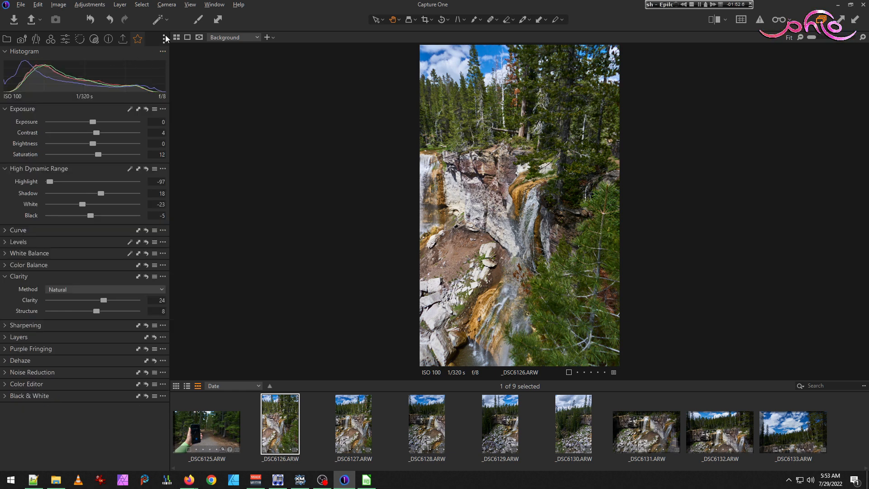
click(164, 40)
click(133, 54)
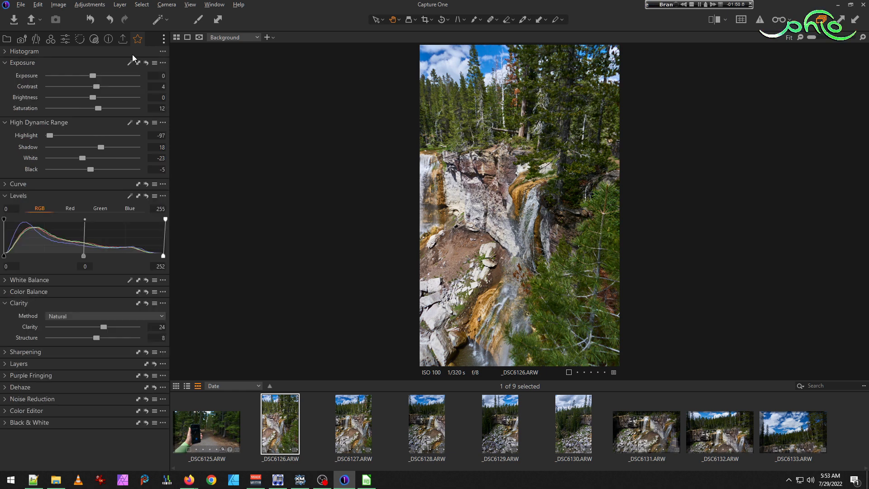
click(164, 39)
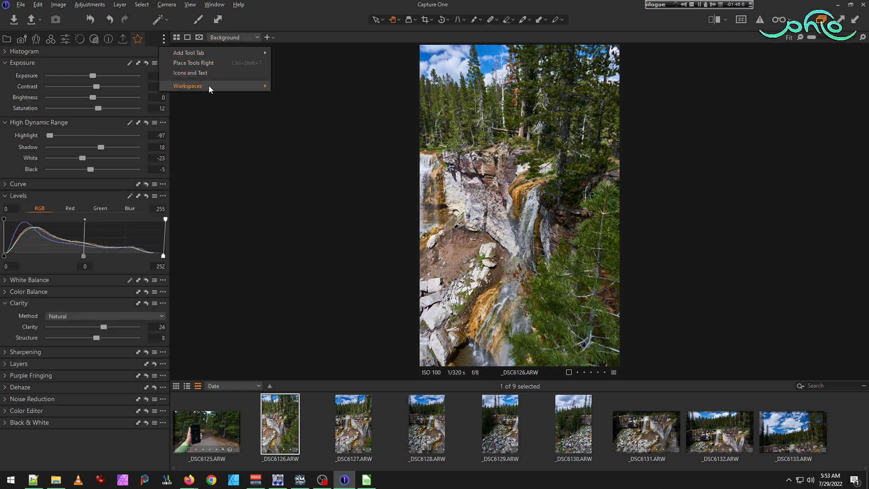
click(108, 50)
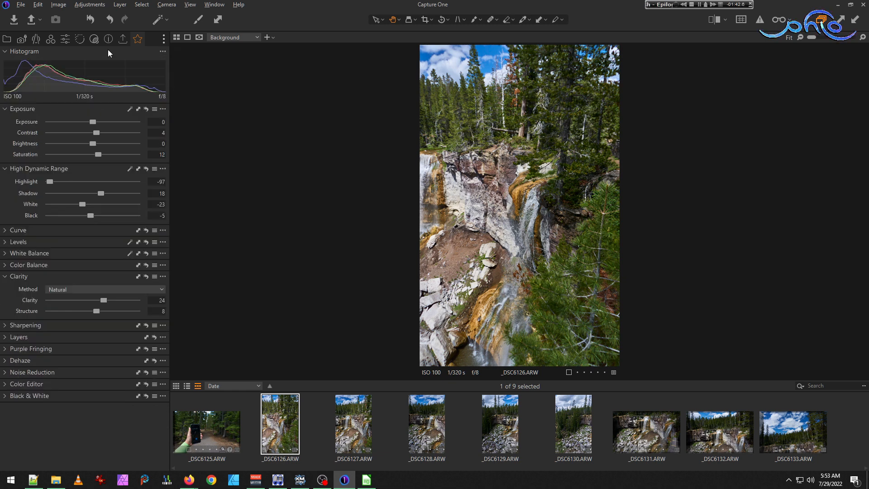
click(108, 49)
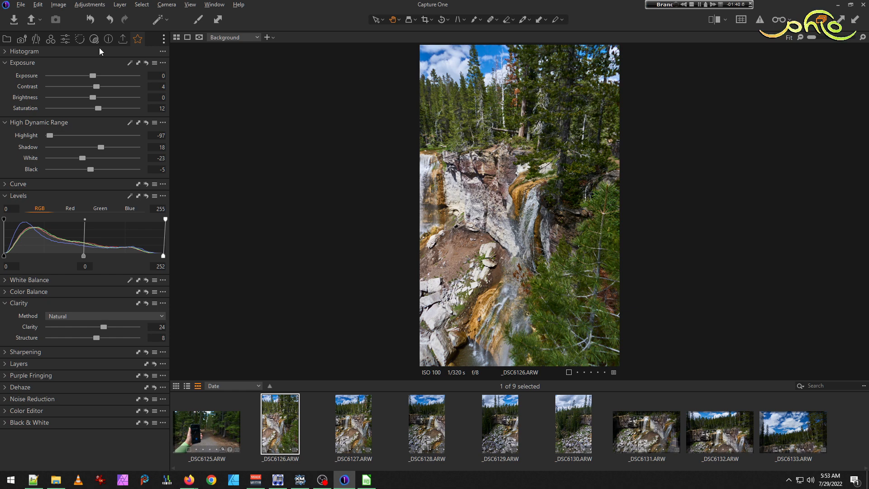
- Check the Exposure tool's options and browse the full list of tools that can be added to the favourites, without adding any
click(163, 63)
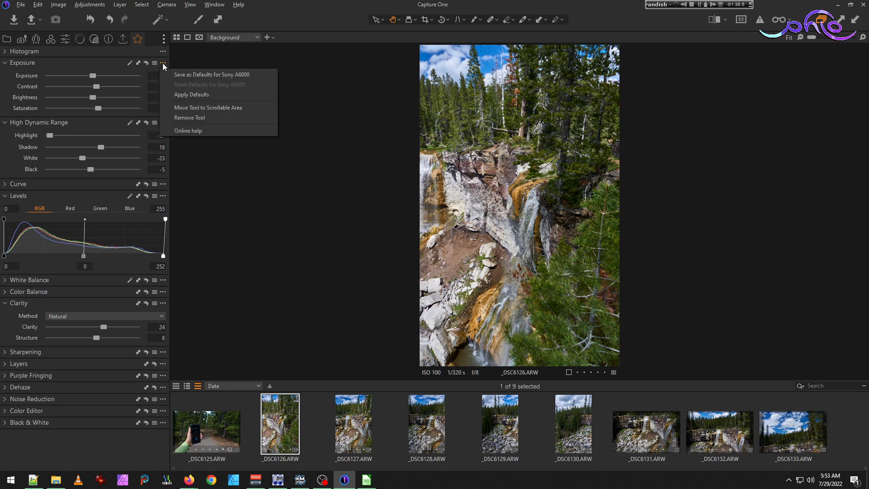
right_click(126, 53)
right_click(126, 53)
mouse_move(160, 61)
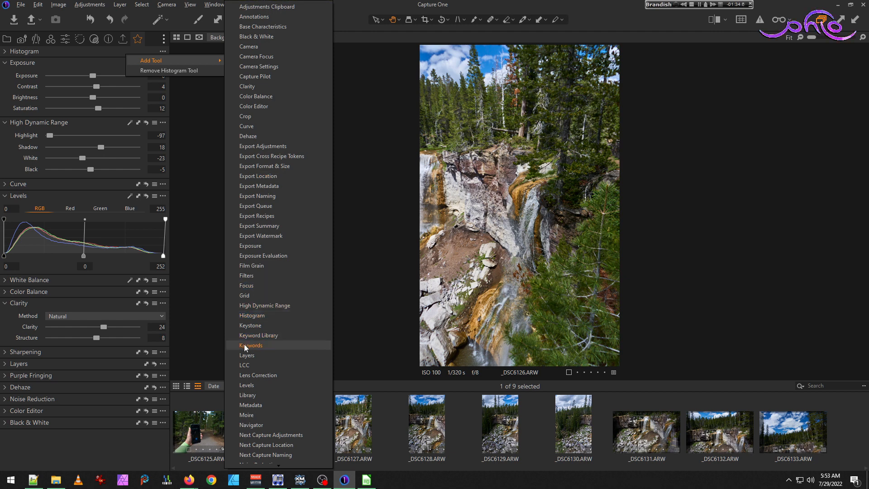
scroll(289, 369, down, 3)
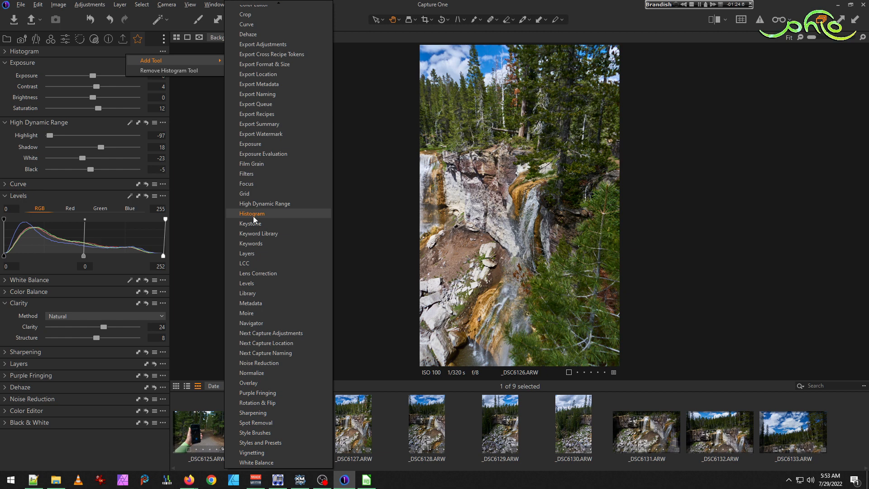
scroll(262, 221, up, 5)
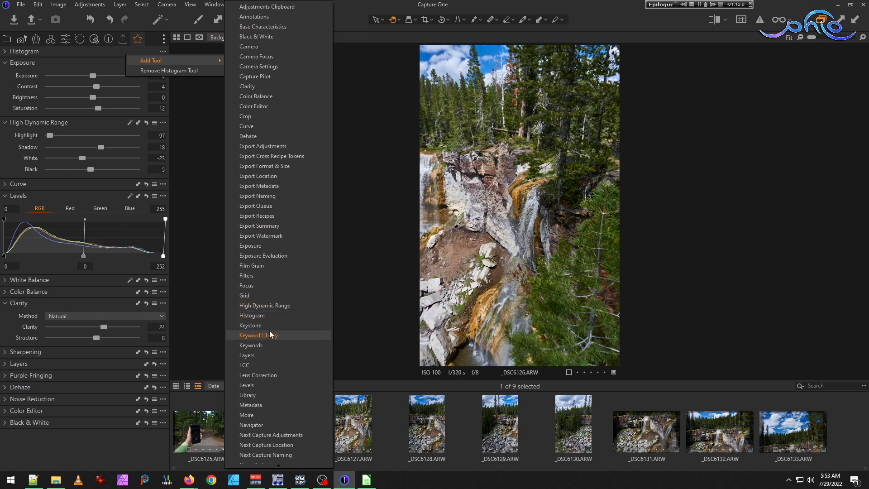
scroll(273, 335, down, 2)
scroll(274, 338, down, 3)
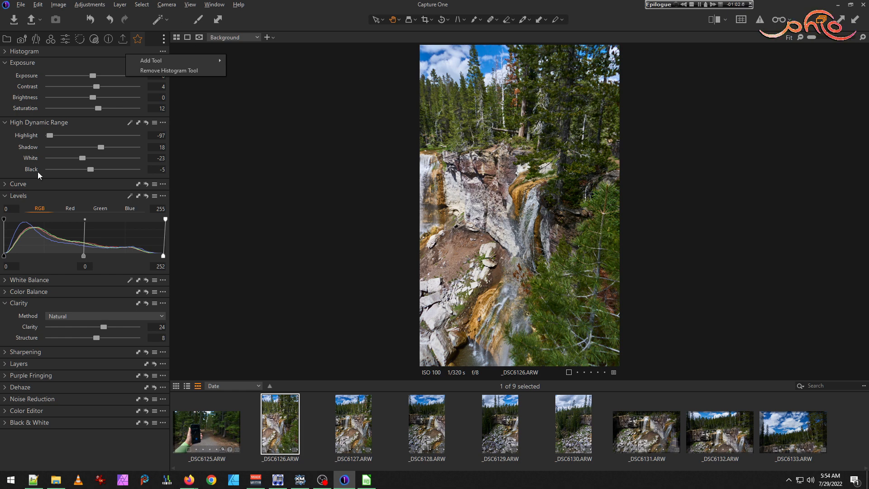
click(151, 39)
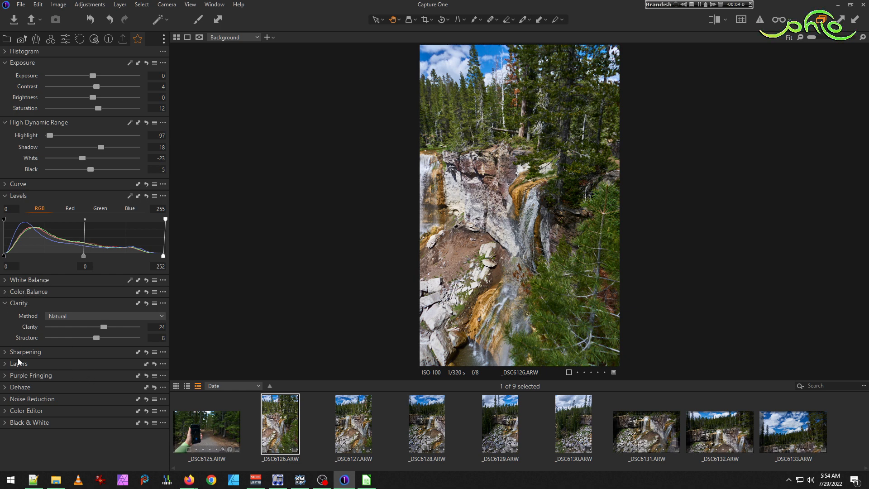
- Review the Noise Reduction settings and the other favourite tools, and expand the Histogram for _DSC6126.ARW
click(9, 400)
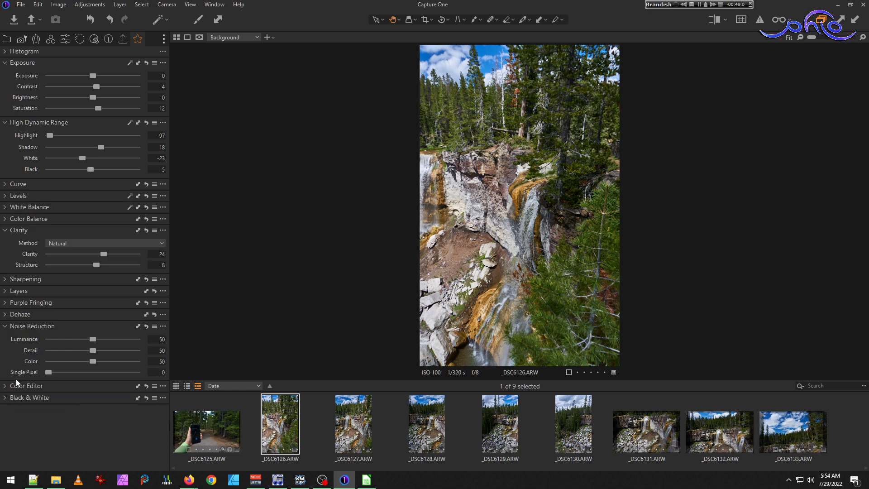
click(6, 326)
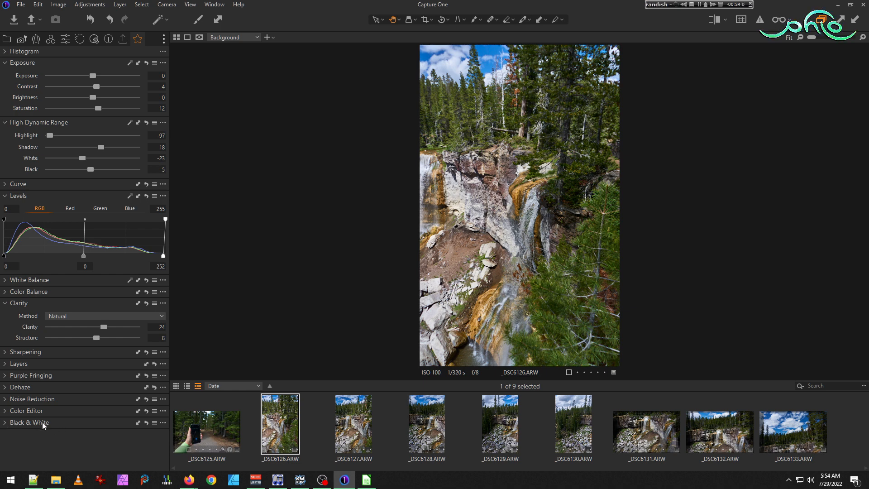
mouse_move(42, 425)
click(7, 188)
click(5, 135)
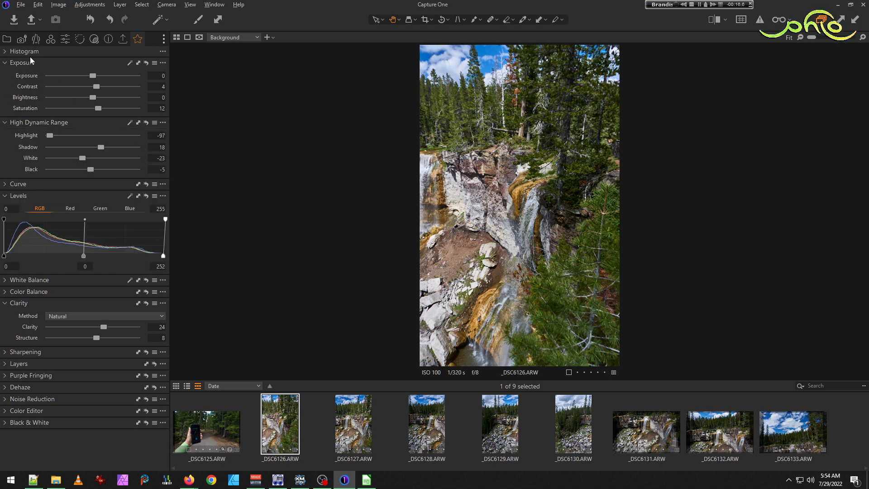
click(6, 52)
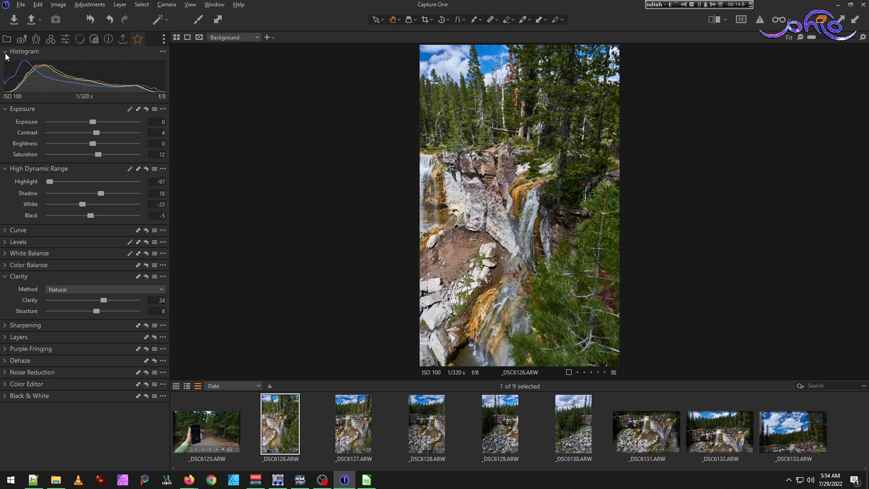
- Collapse the Histogram and, after comparing with _DSC6127.ARW, set Shadow to 14 and White to -85 on _DSC6126.ARW
click(5, 52)
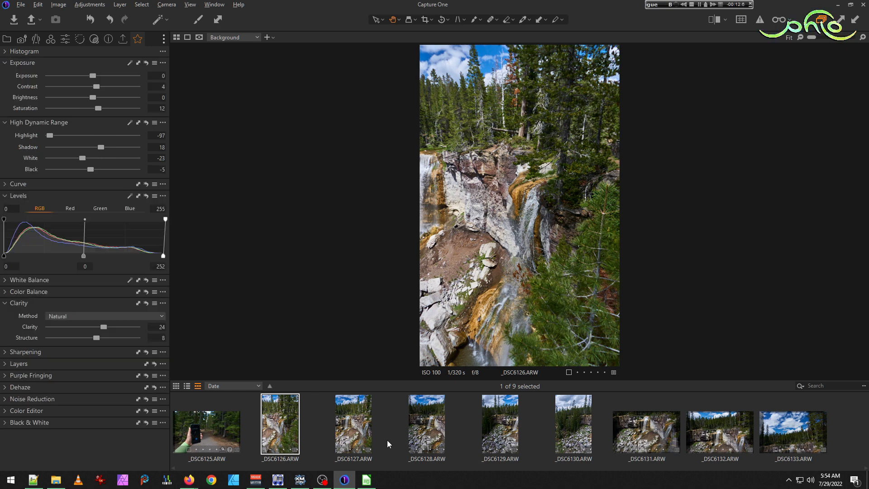
click(354, 435)
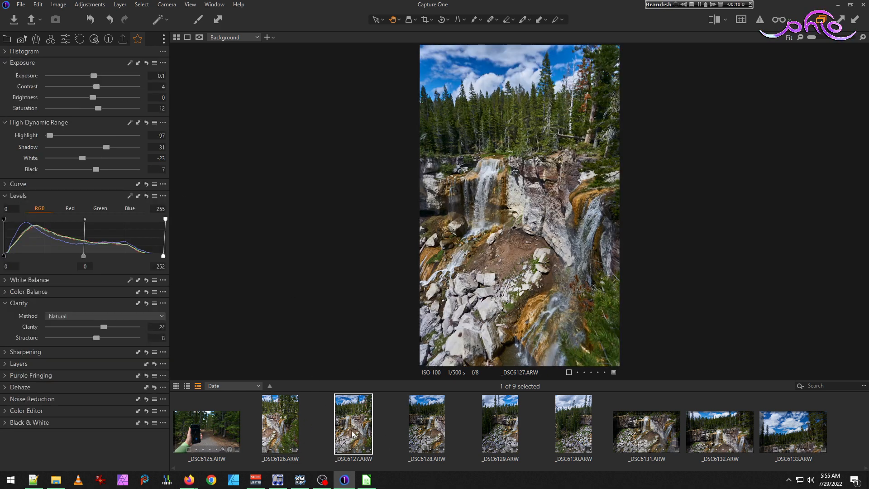
click(292, 424)
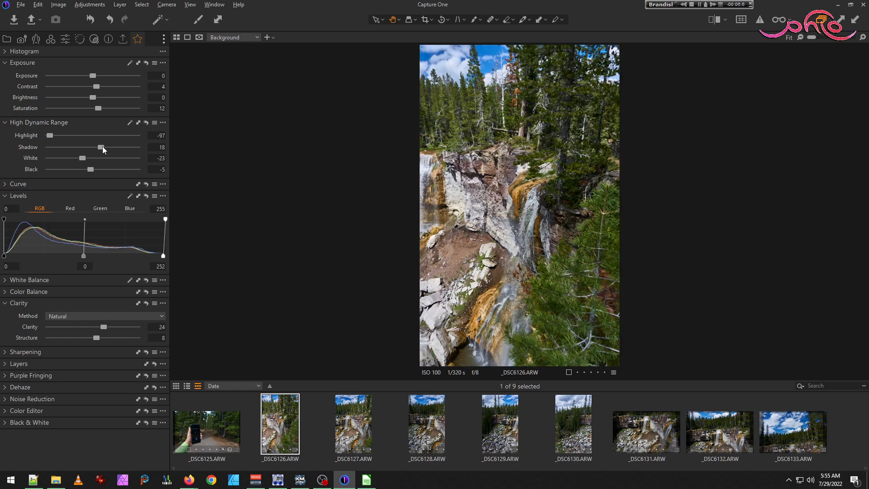
drag(102, 145, 100, 146)
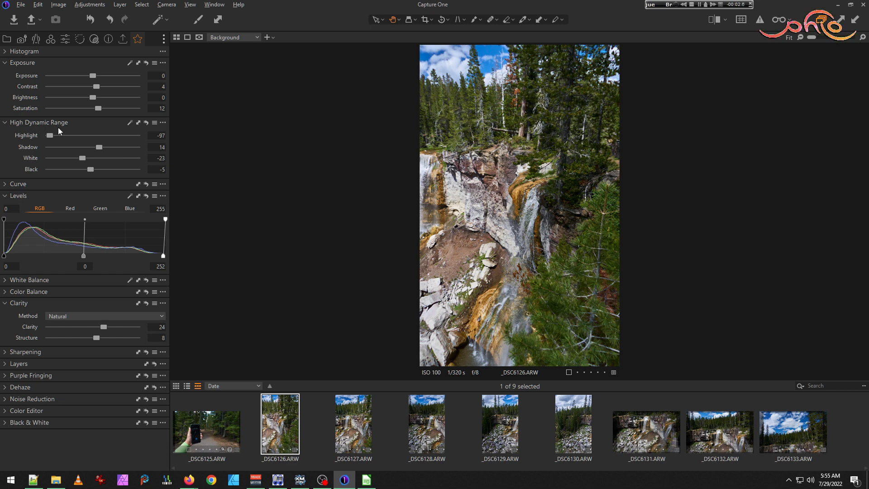
drag(81, 158, 48, 157)
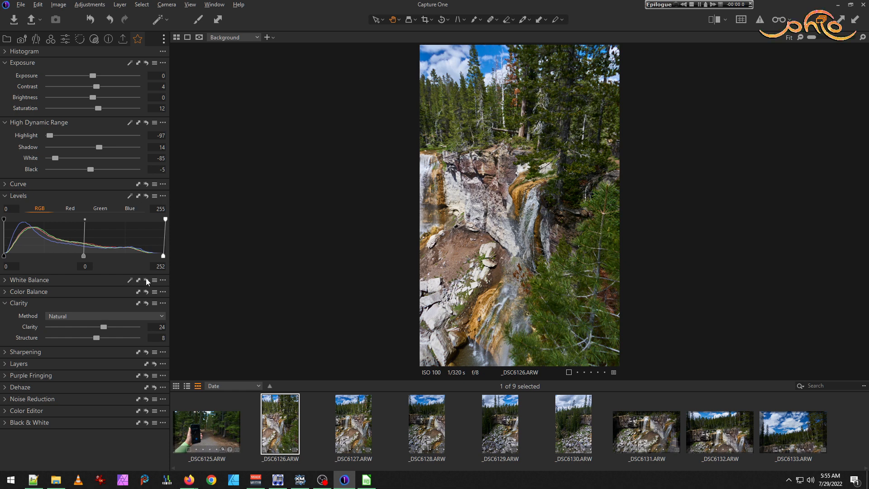
- Set White to -42 and Exposure to 0 on _DSC6127.ARW with the Curve expanded, and set Exposure to -0.1 on _DSC6126.ARW
click(363, 421)
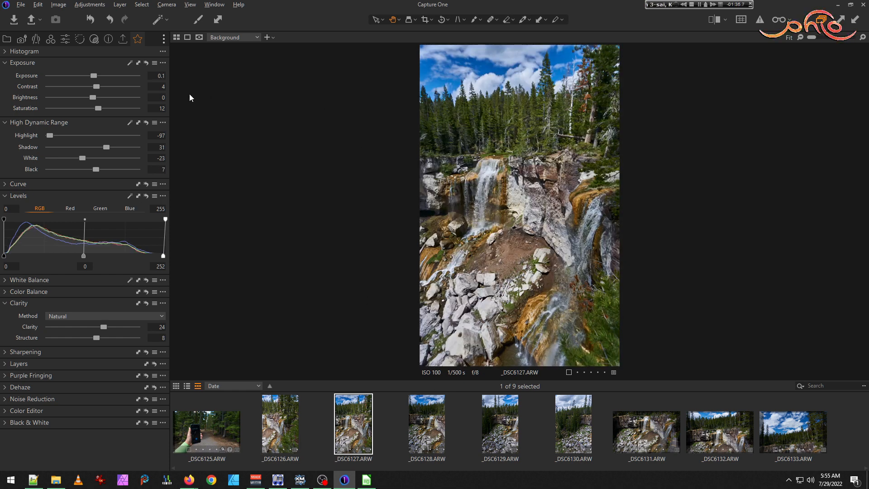
mouse_move(82, 159)
mouse_down()
mouse_move(64, 158)
mouse_move(75, 160)
mouse_up()
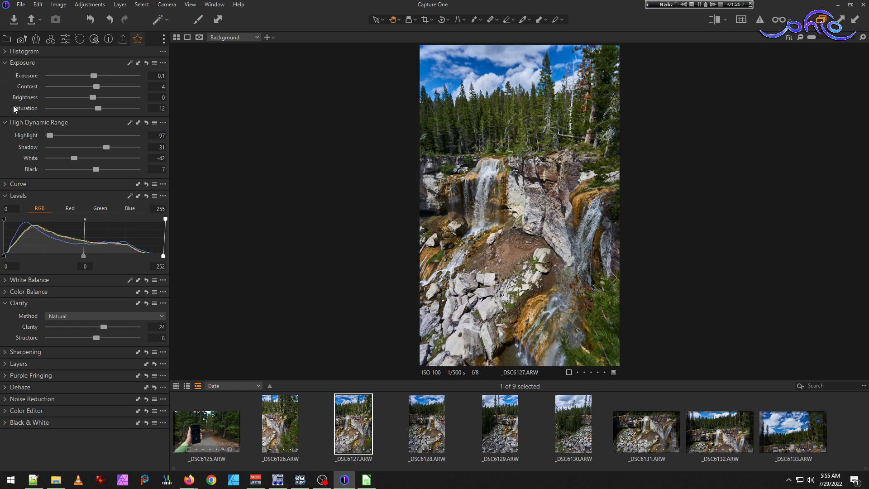
click(6, 185)
double_click(100, 78)
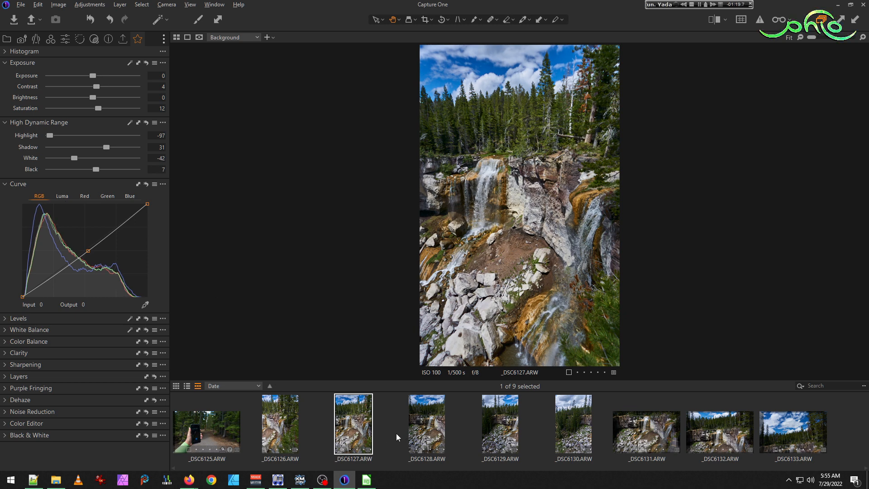
key(Left)
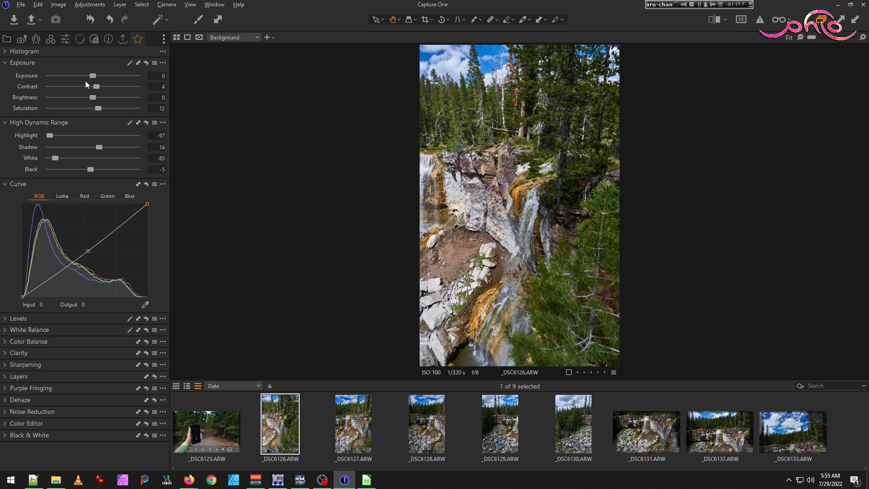
scroll(85, 77, down, 1)
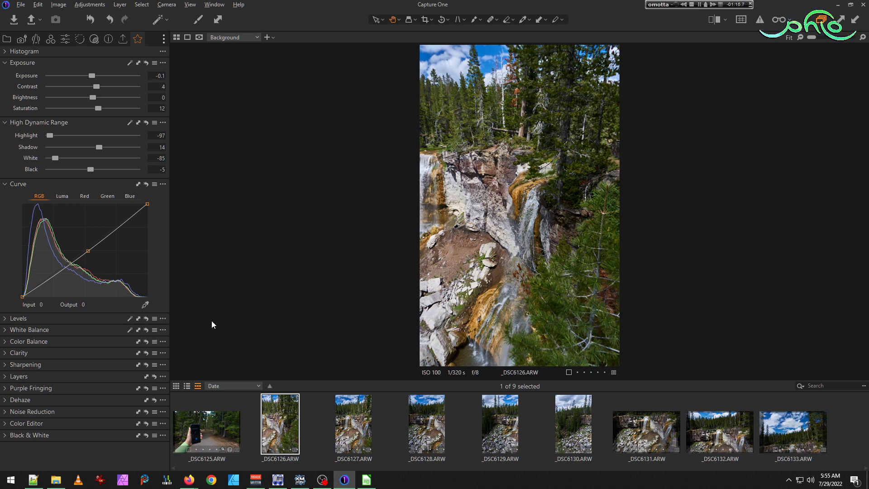
- Reduce the High Dynamic Range Shadow to 16 on _DSC6127.ARW and to 8 on _DSC6126.ARW
click(352, 417)
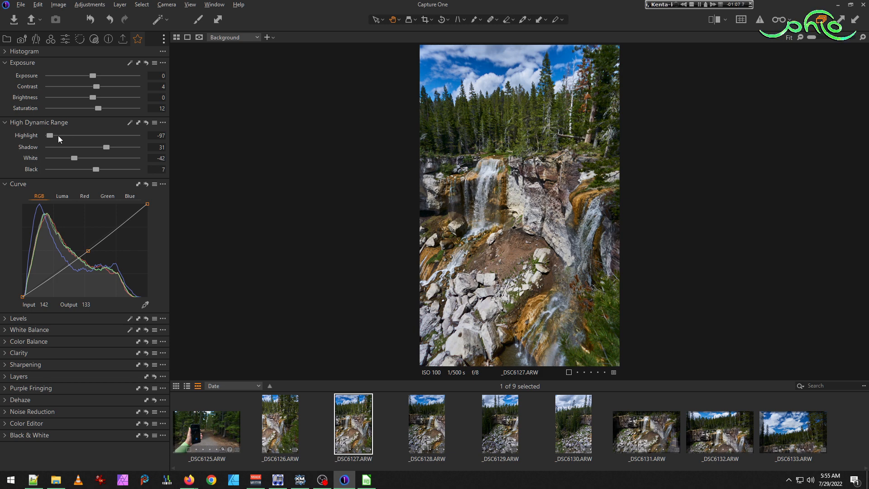
scroll(86, 147, down, 10)
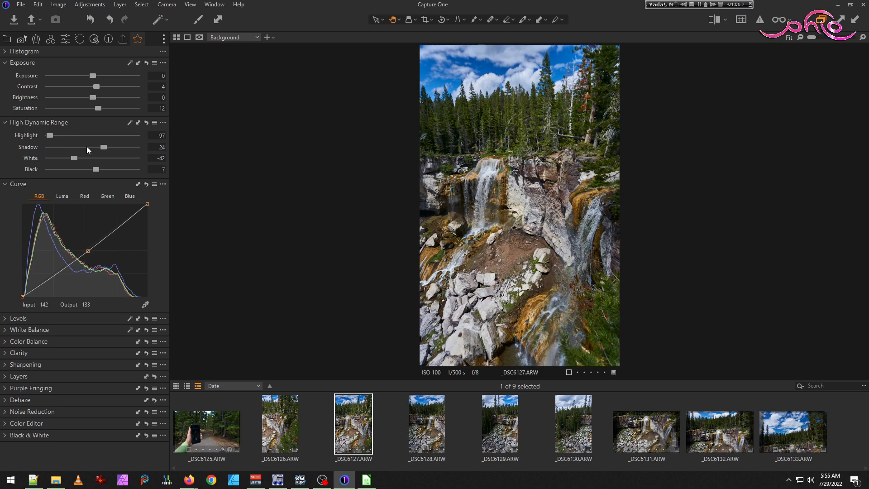
scroll(87, 149, down, 6)
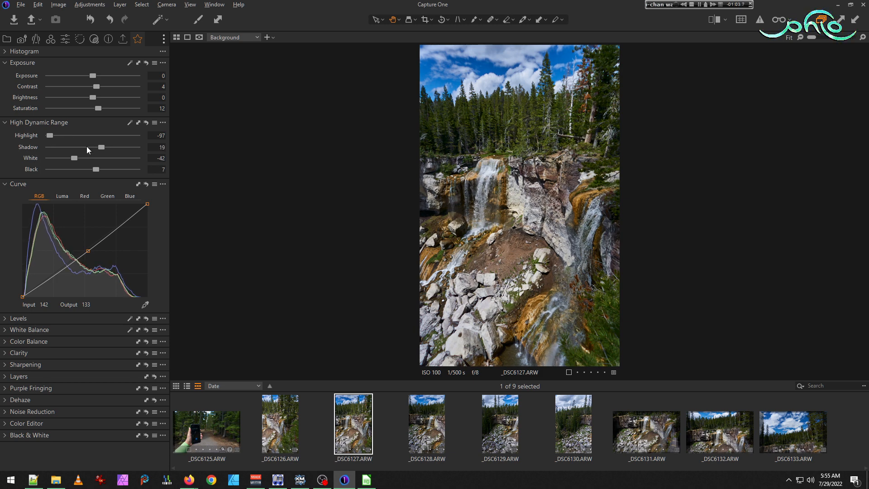
scroll(87, 150, up, 1)
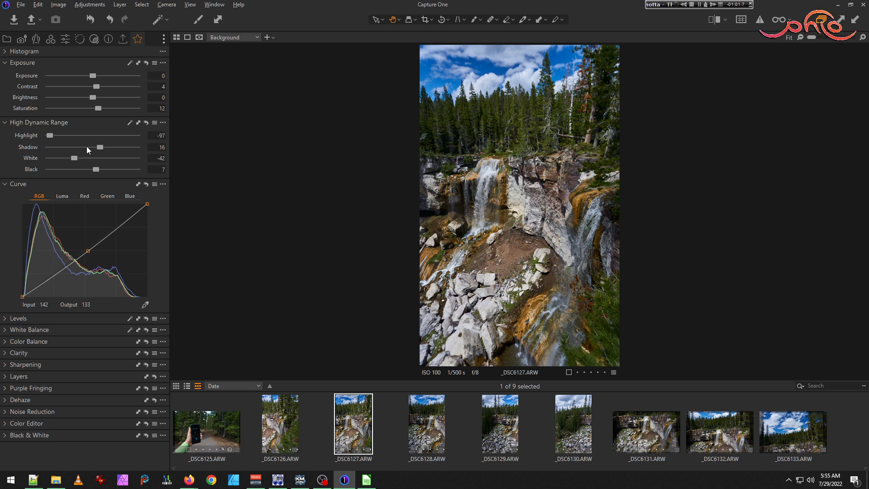
click(295, 437)
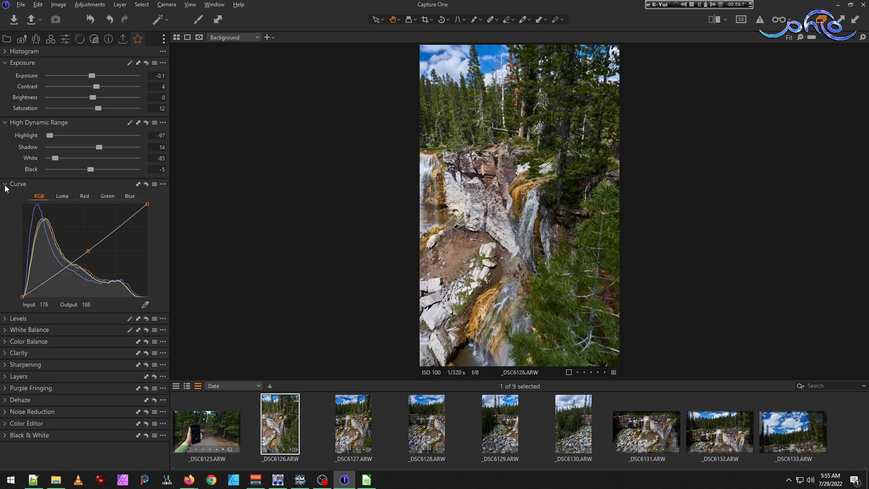
scroll(86, 147, down, 6)
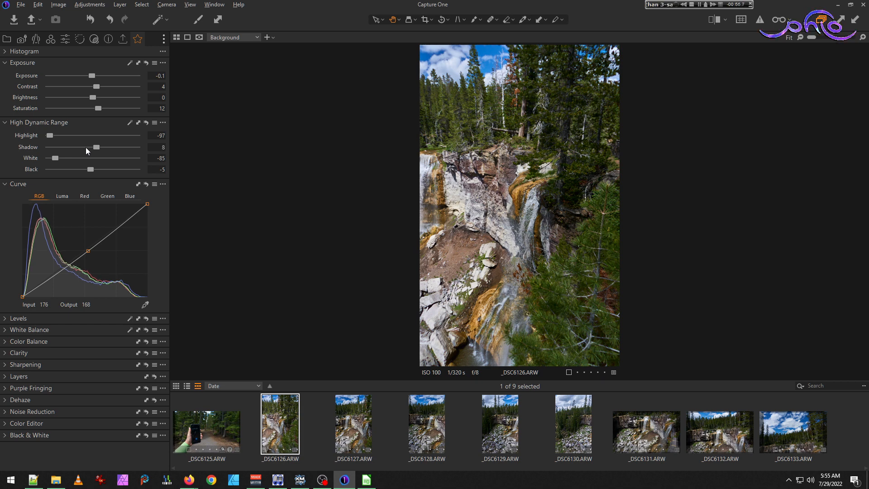
- On _DSC6128.ARW, set Shadow to 26, Exposure to 0.2 and White to -65
click(421, 414)
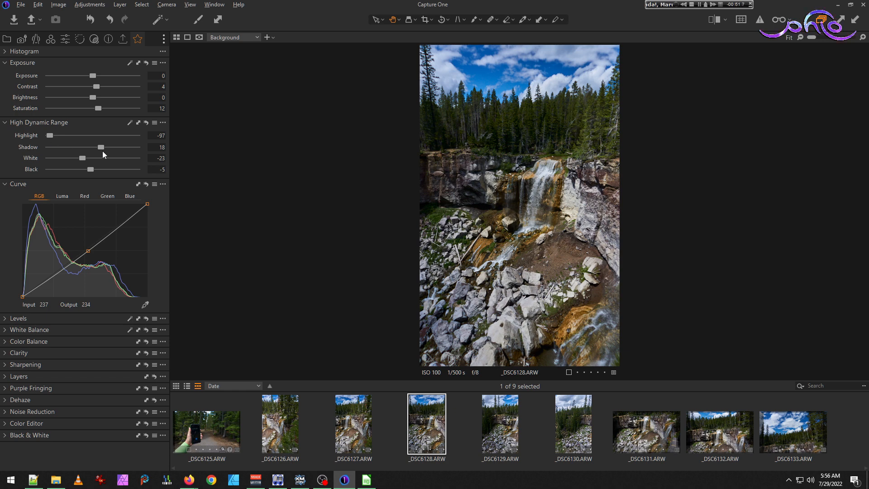
drag(102, 147, 107, 146)
scroll(113, 76, up, 1)
scroll(113, 76, up, 1)
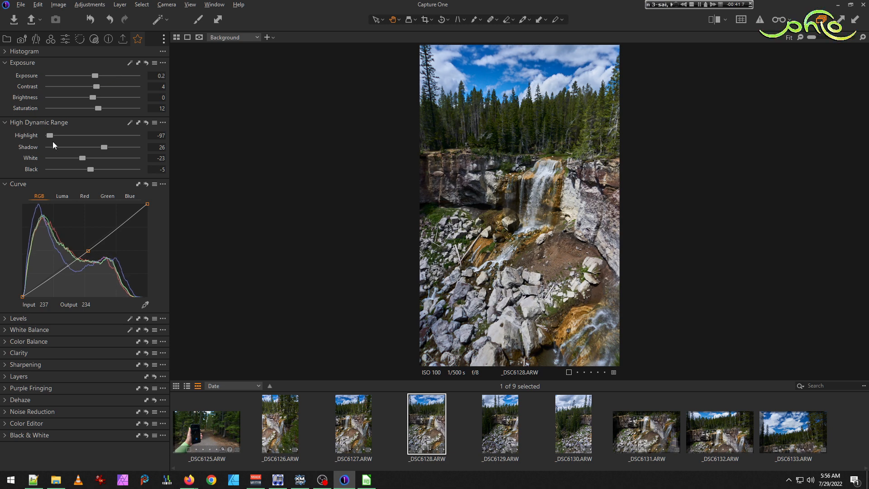
drag(82, 156, 65, 156)
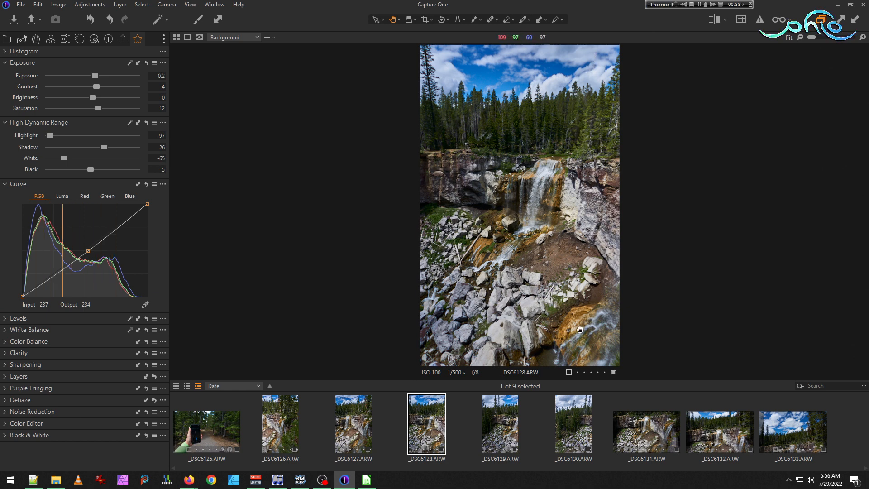
- Examine the rocks and waterfall of _DSC6128.ARW at 25% and compare them with _DSC6127.ARW and _DSC6129.ARW
scroll(576, 328, up, 2)
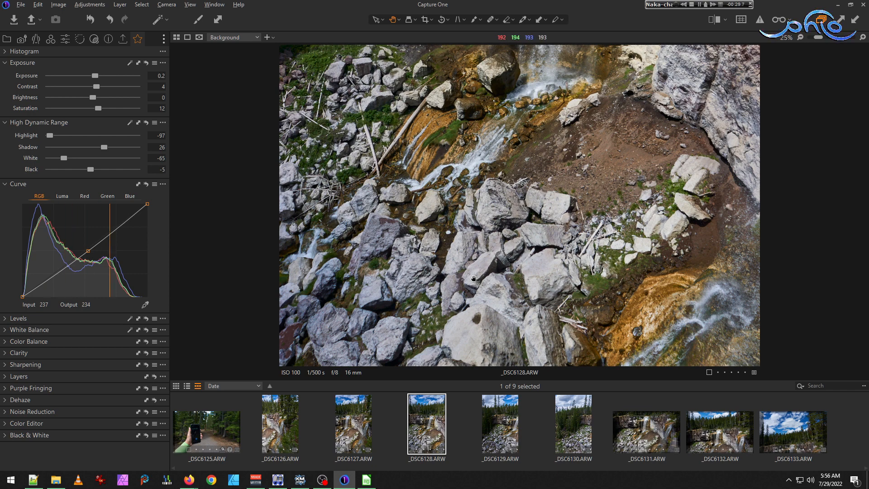
click(350, 438)
click(418, 423)
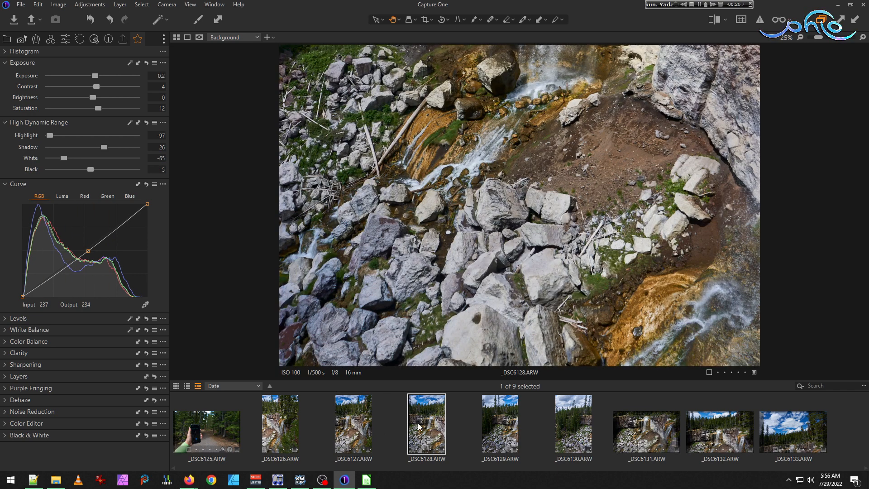
click(360, 438)
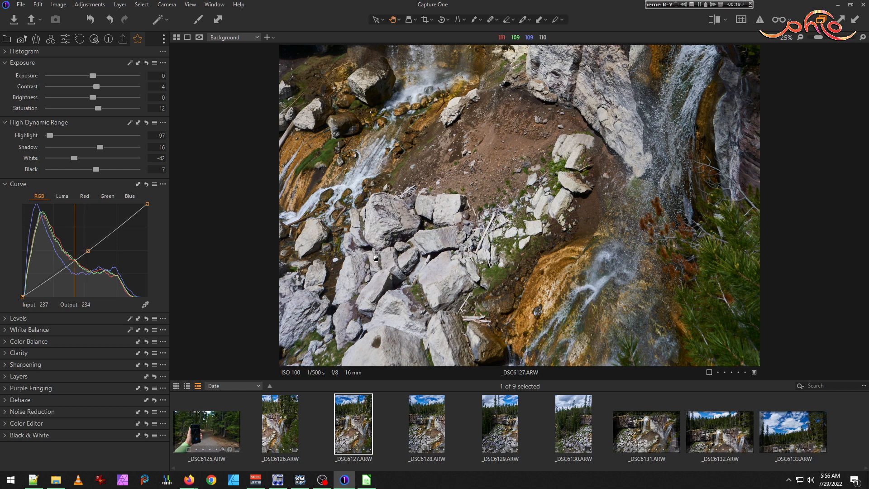
click(422, 423)
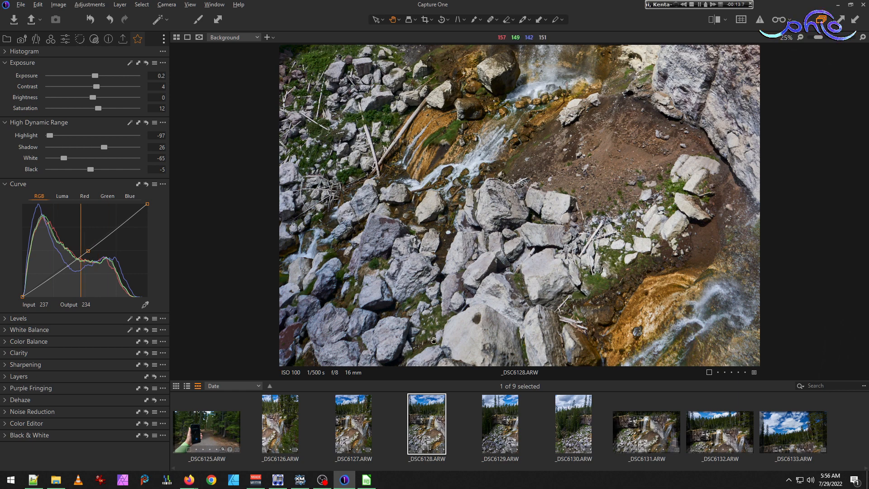
click(494, 427)
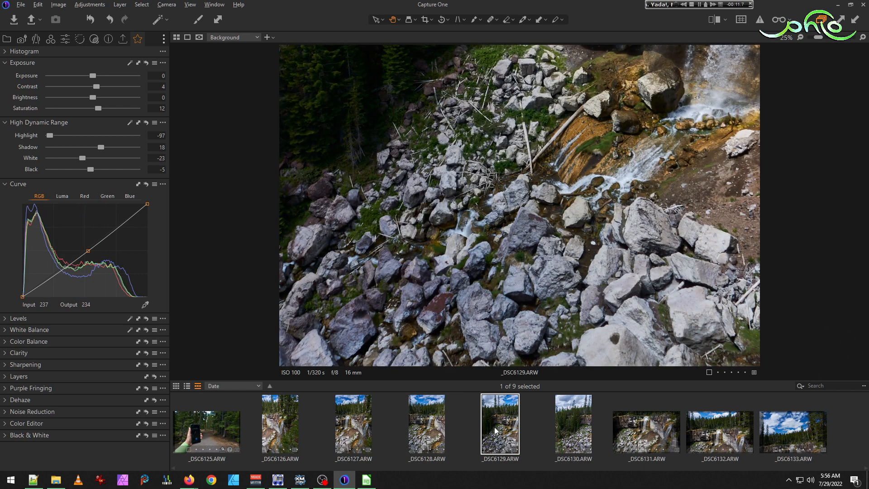
click(444, 410)
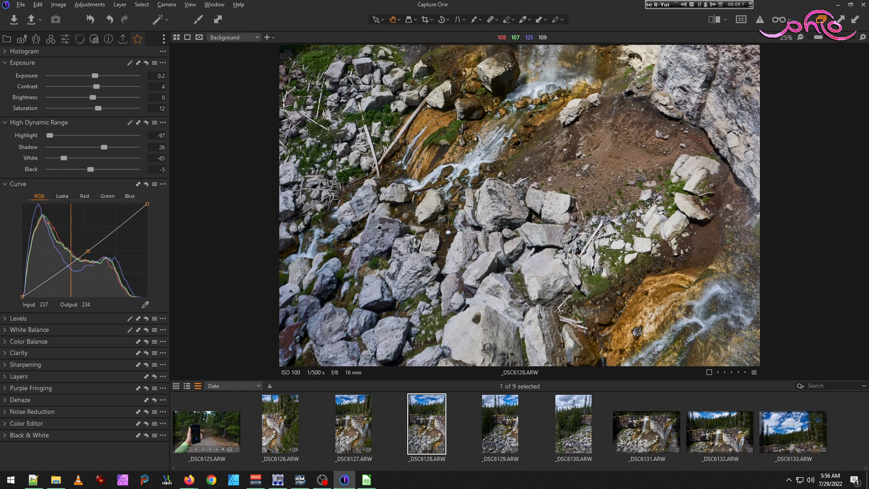
scroll(383, 250, down, 1)
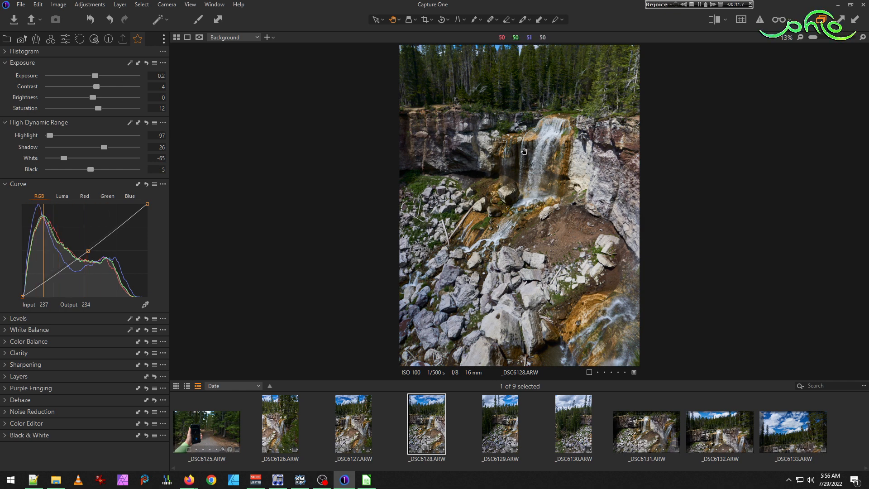
scroll(525, 151, down, 1)
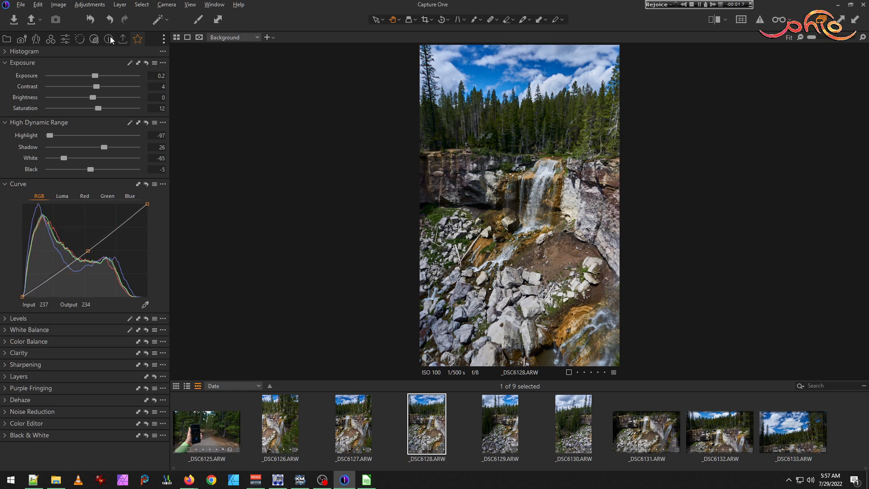
- Set Black to 7 on _DSC6128.ARW and compare the image with _DSC6127.ARW and _DSC6126.ARW
drag(93, 170, 98, 169)
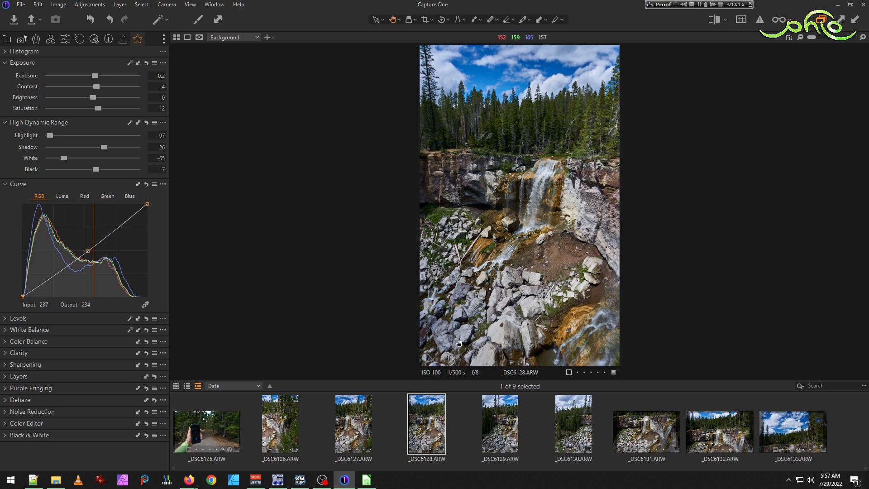
click(353, 421)
click(276, 428)
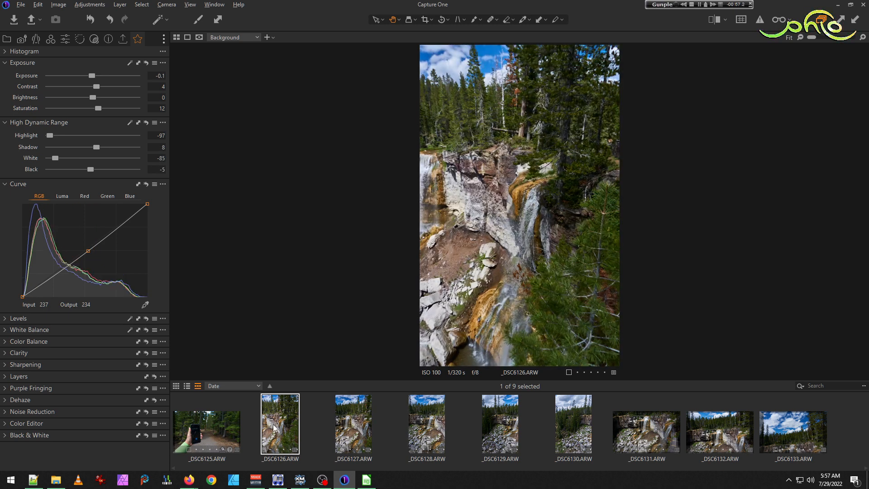
click(355, 439)
click(455, 426)
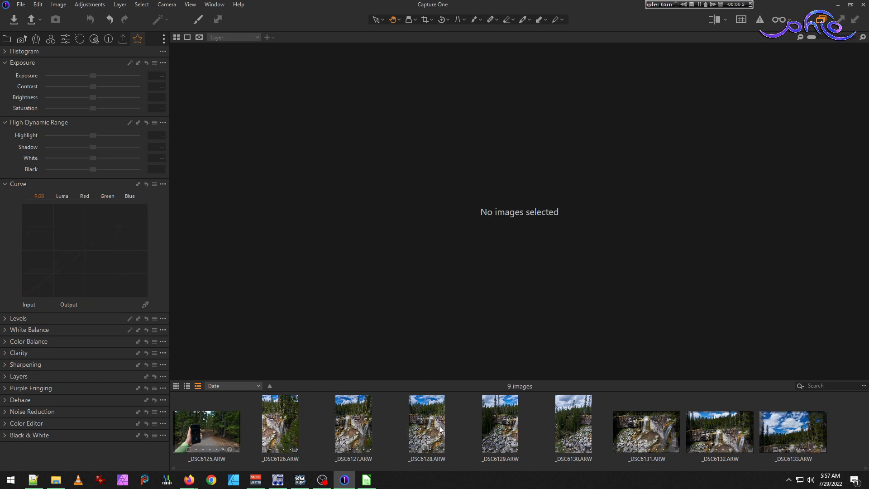
click(440, 426)
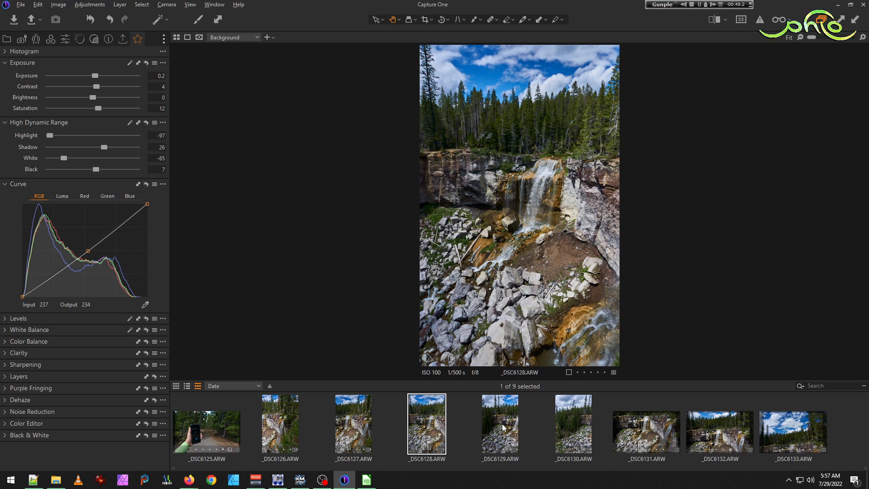
- Raise the High Dynamic Range Shadow to 21 on _DSC6127.ARW and to 31 on _DSC6128.ARW
click(359, 422)
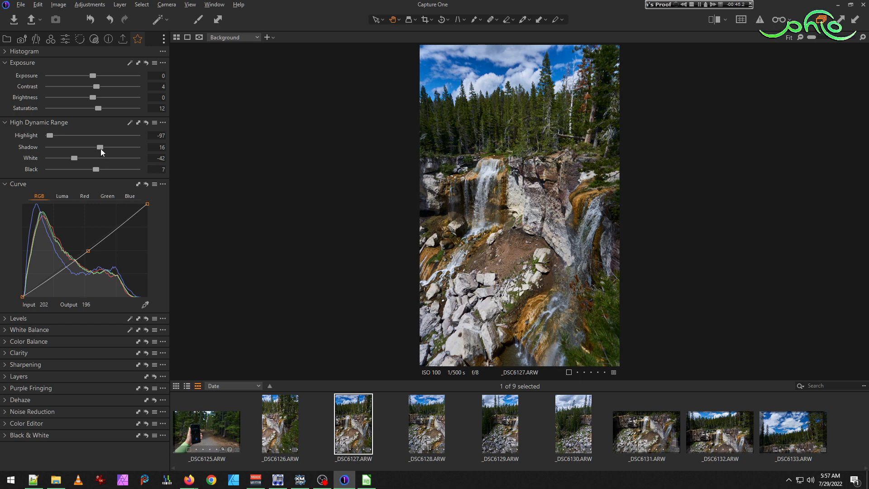
drag(99, 148, 103, 147)
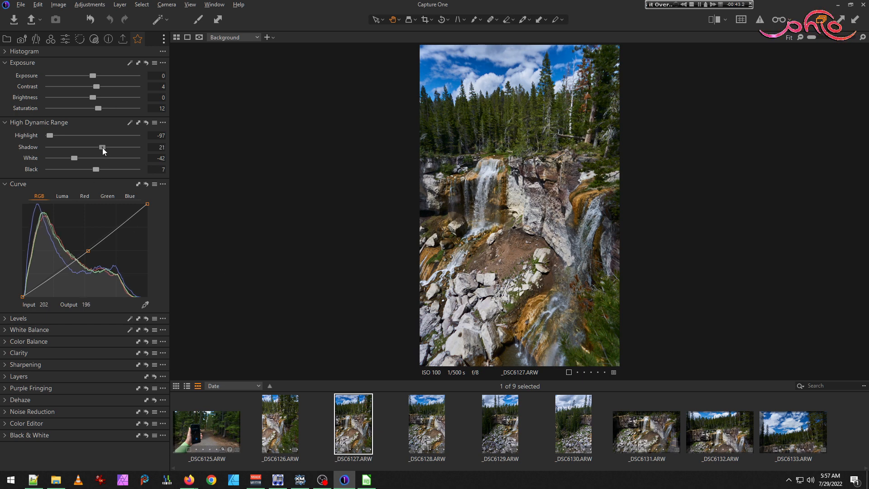
click(451, 431)
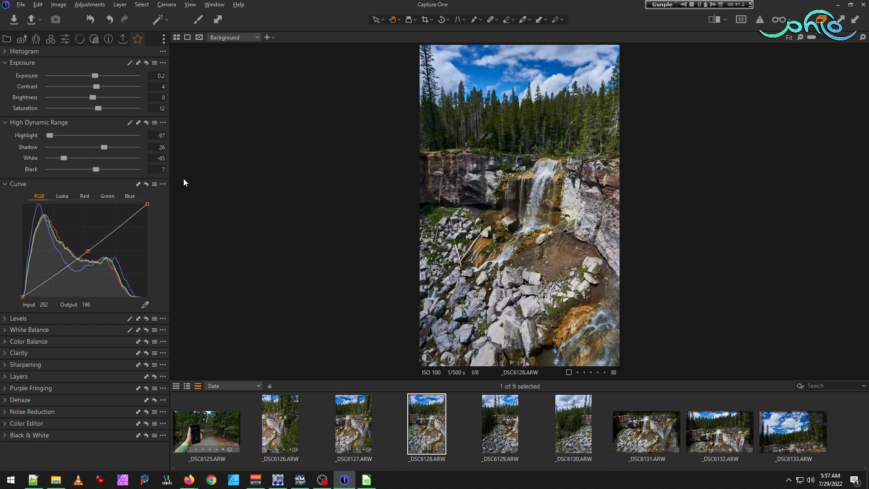
drag(104, 148, 105, 148)
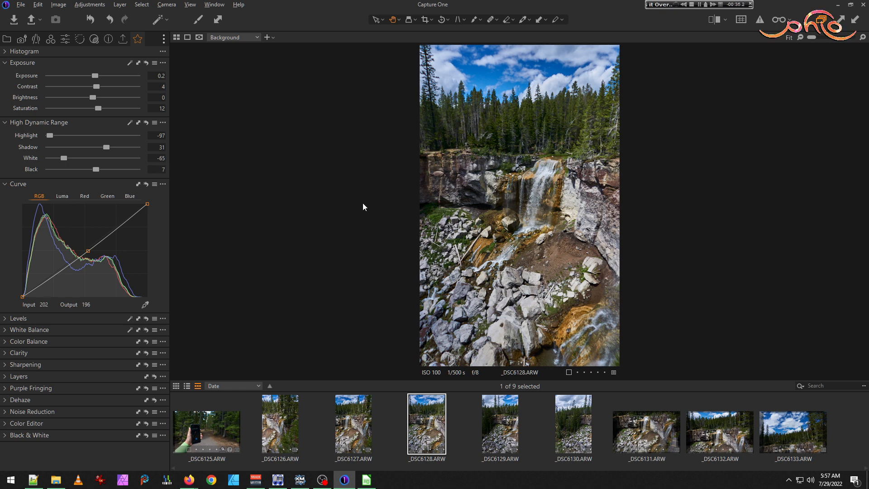
- Lower the Levels output white point of _DSC6128.ARW to 250
click(8, 320)
scroll(162, 341, down, 1)
scroll(164, 341, down, 1)
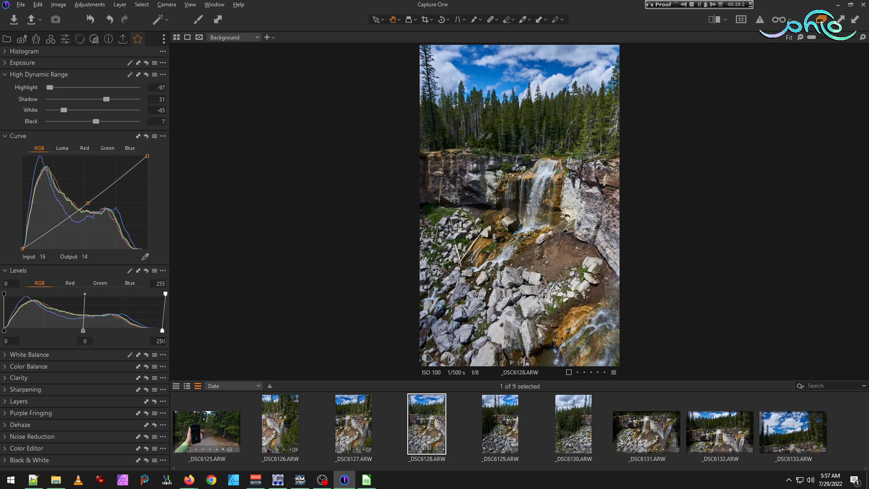
- Raise the High Dynamic Range Shadow of _DSC6129.ARW to 35 and check the rocks up close
click(500, 417)
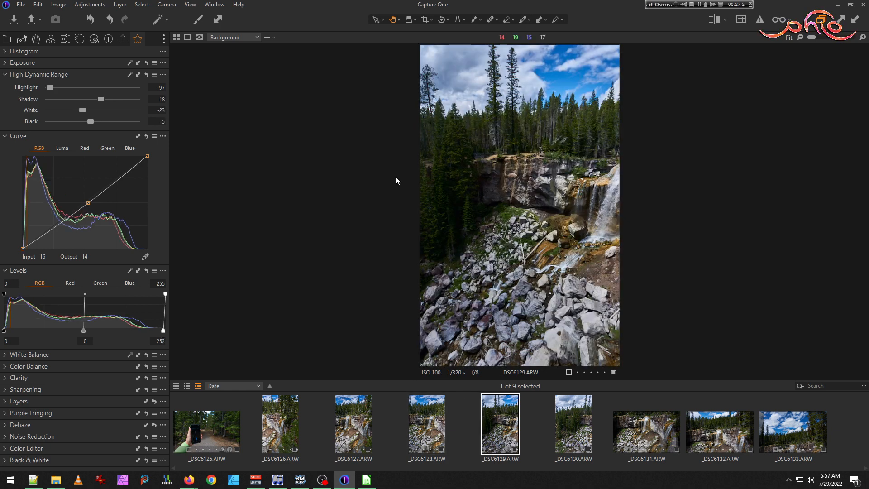
drag(102, 98, 110, 99)
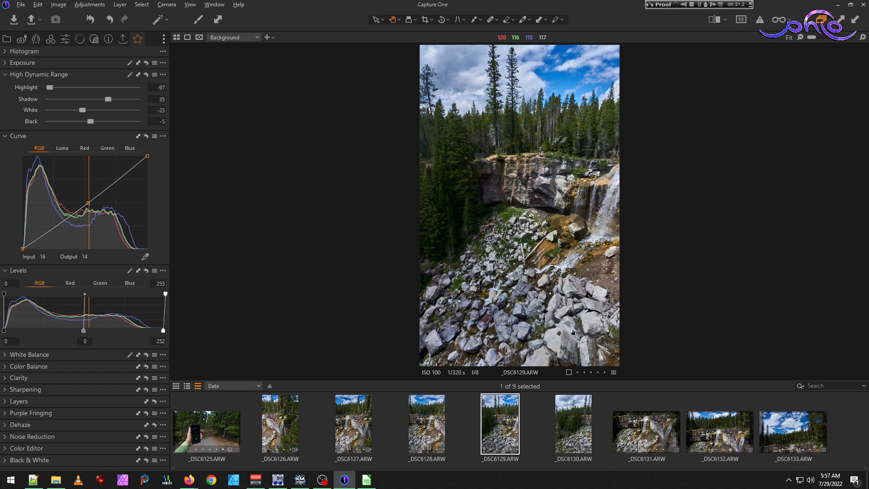
scroll(501, 317, up, 1)
scroll(501, 317, up, 2)
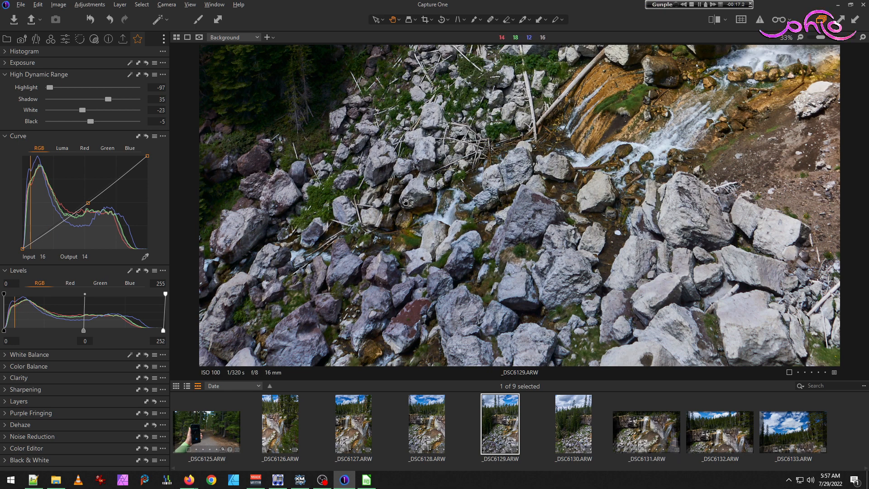
scroll(621, 173, down, 3)
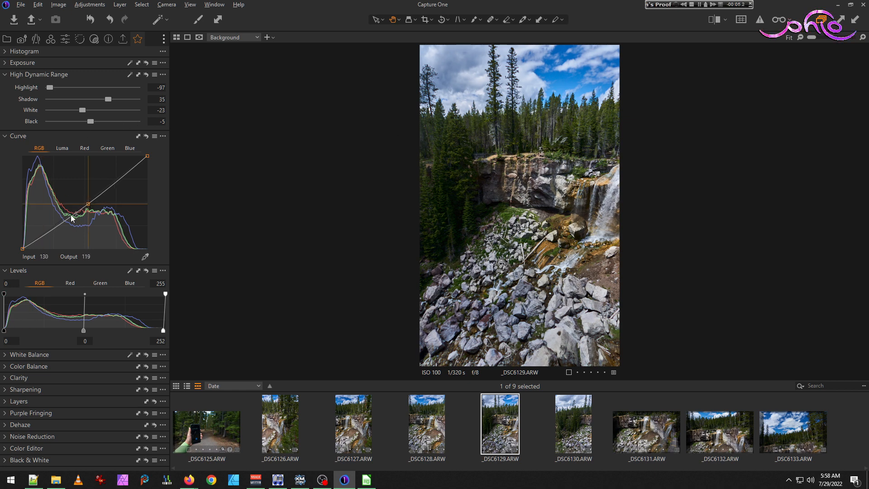
- Set Clarity to 34 on _DSC6129.ARW and to 35 on both _DSC6128.ARW and _DSC6127.ARW
click(10, 378)
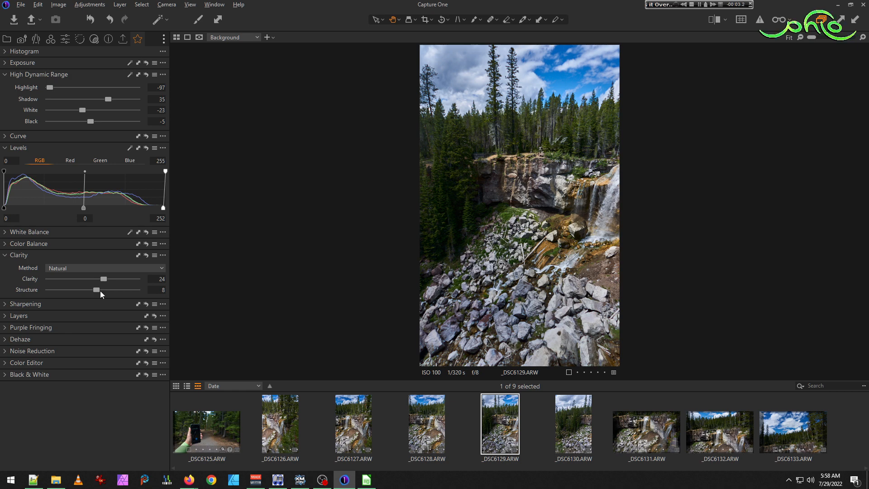
drag(105, 279, 110, 279)
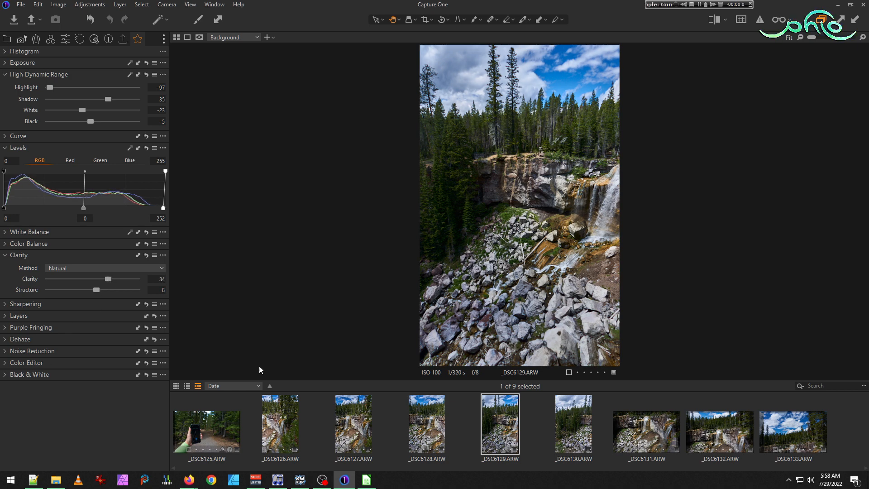
click(424, 413)
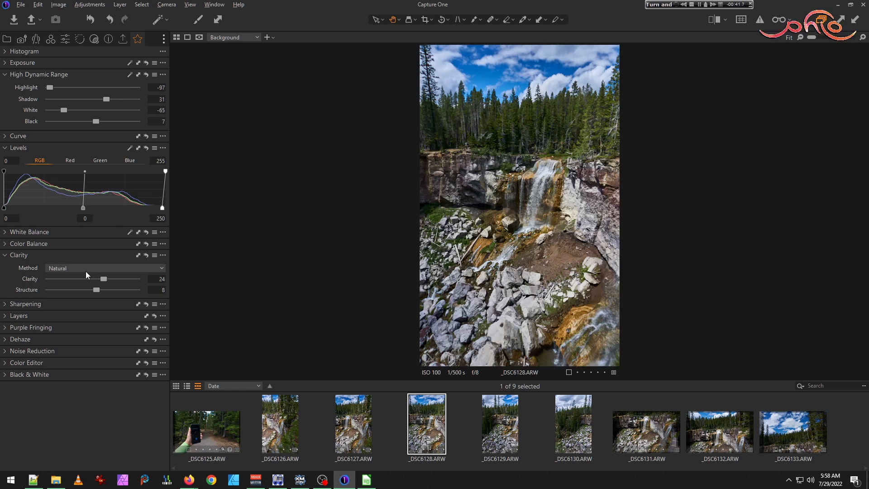
click(104, 280)
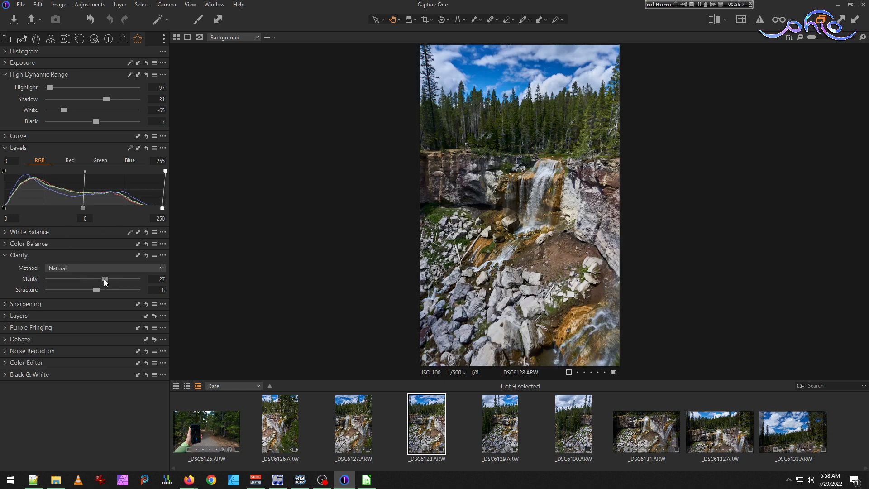
drag(103, 279, 109, 279)
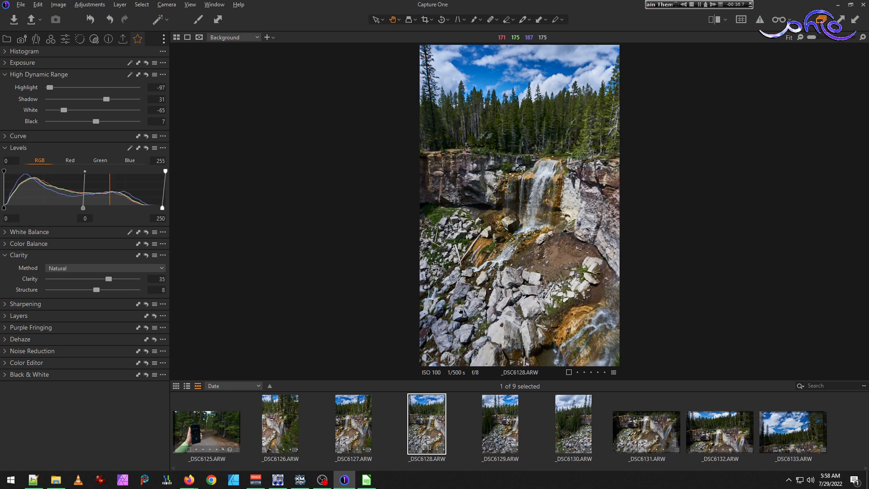
click(368, 422)
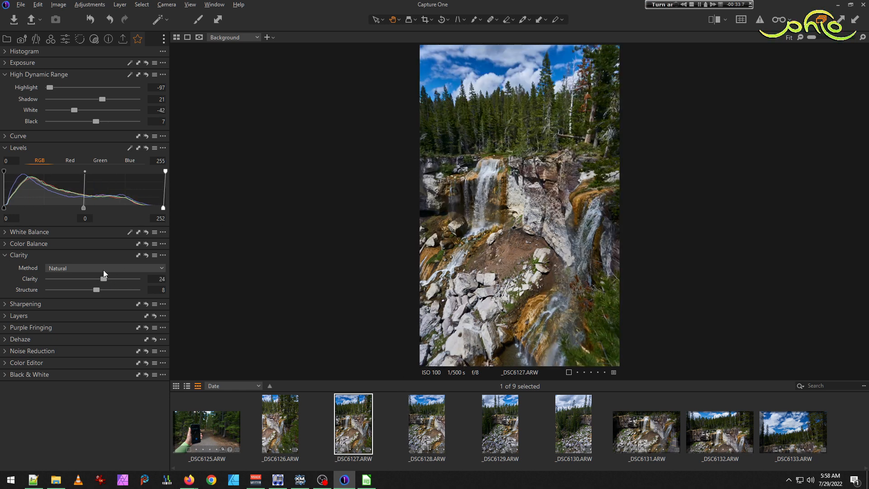
drag(105, 279, 109, 279)
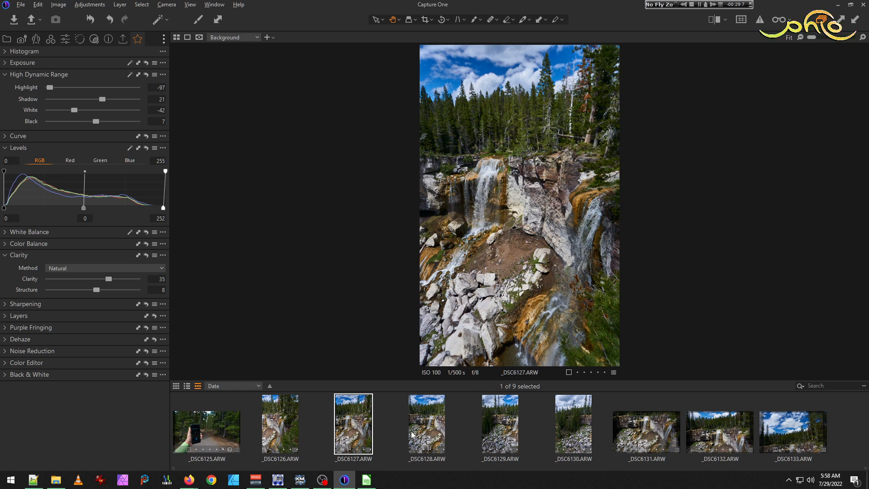
- Compare _DSC6128.ARW with _DSC6129.ARW and set the High Dynamic Range Black of _DSC6129.ARW to 10
click(426, 430)
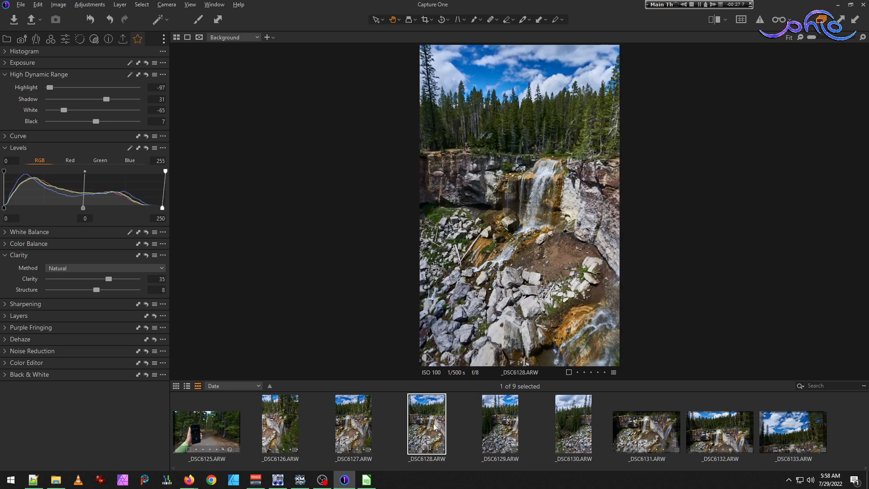
click(498, 431)
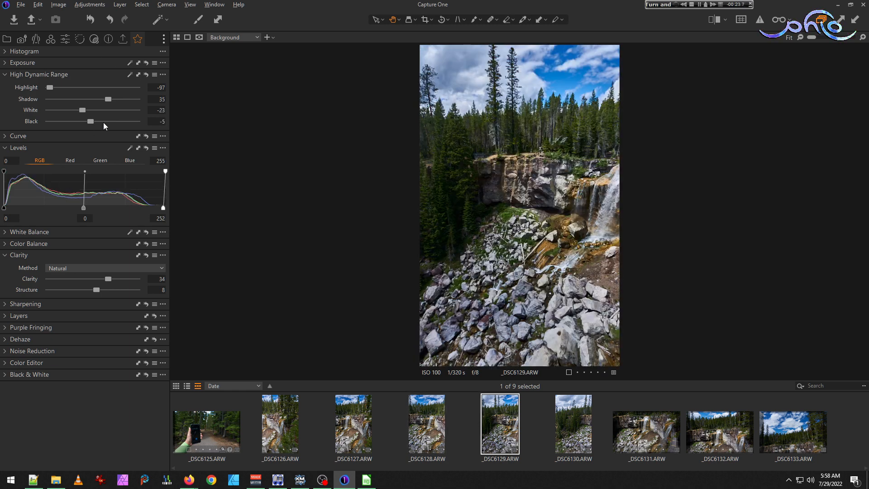
drag(91, 121, 97, 122)
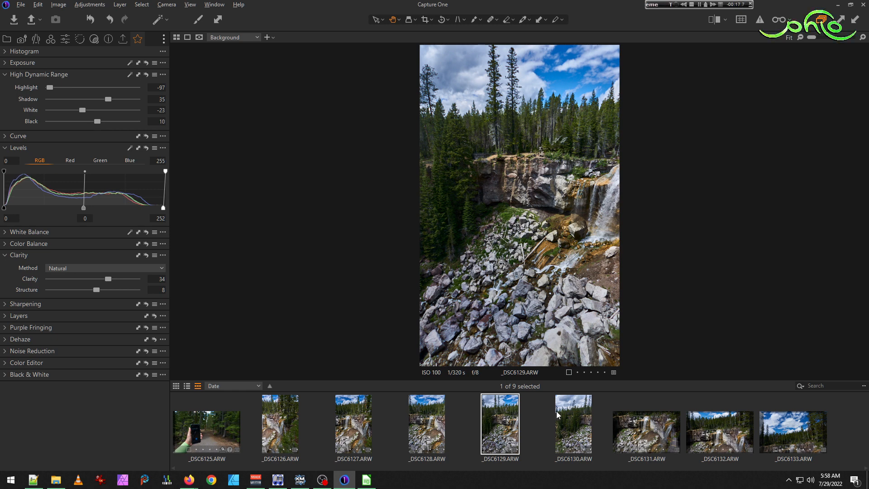
- On _DSC6130.ARW, set Shadow to 21 and Clarity to 36, and inspect the rocks at 50%
key(Right)
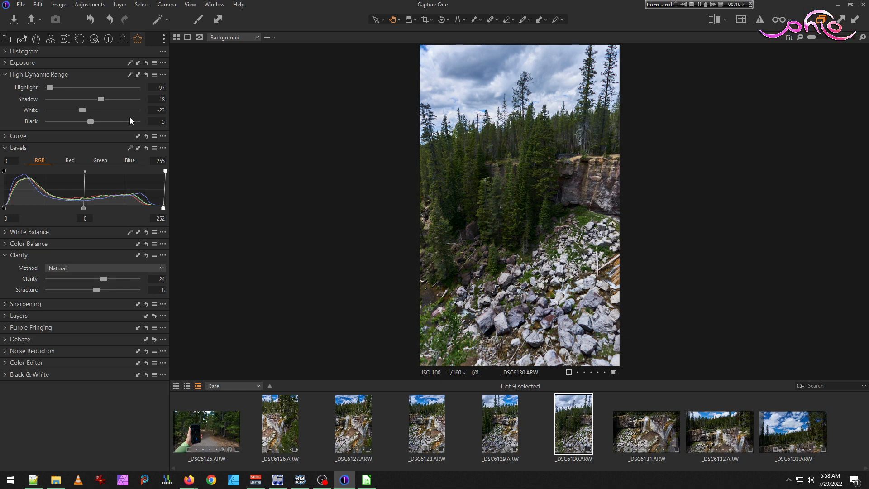
drag(102, 99, 104, 99)
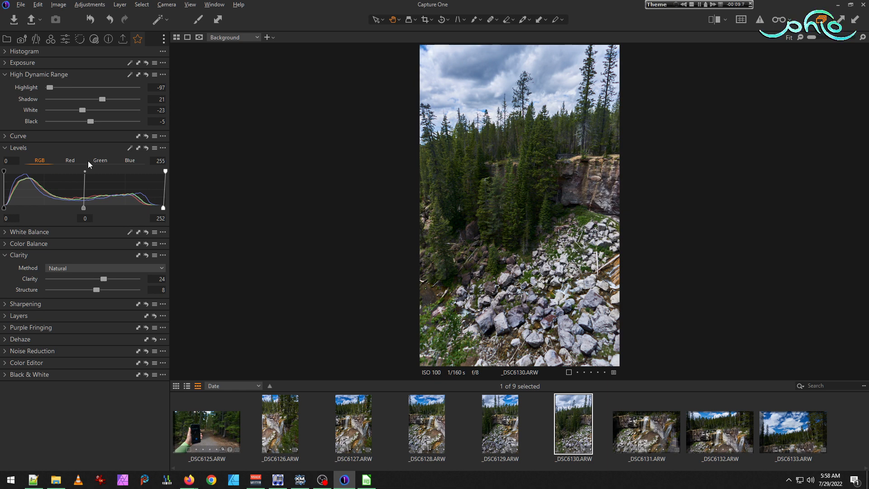
drag(105, 281, 107, 279)
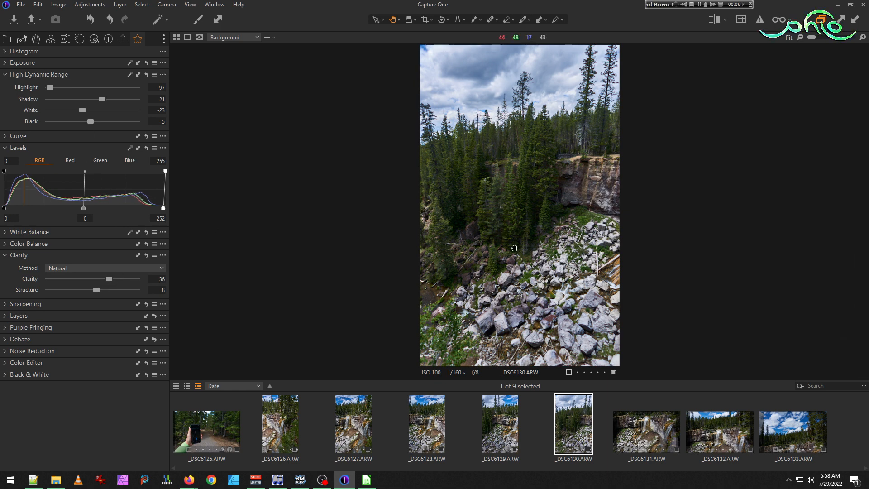
click(519, 331)
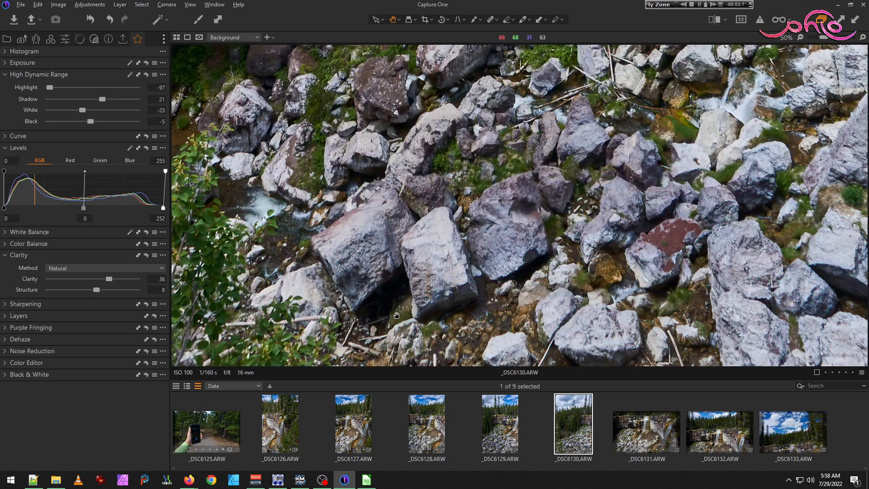
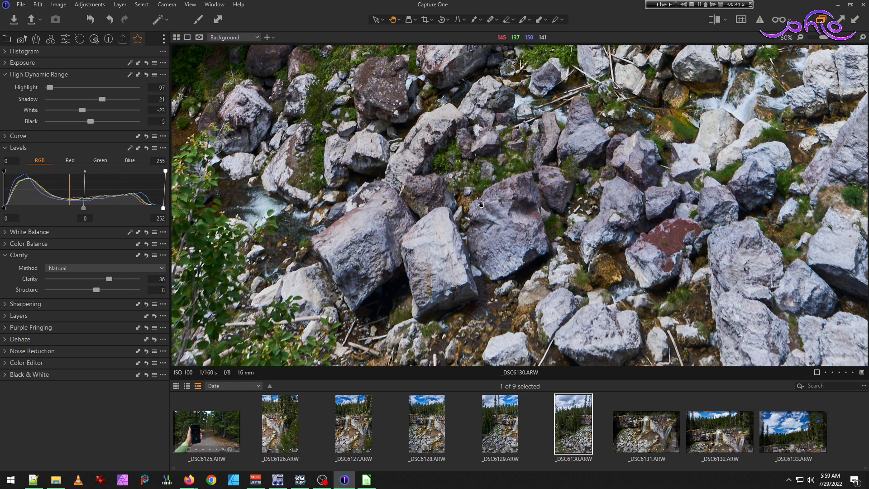
scroll(481, 205, down, 4)
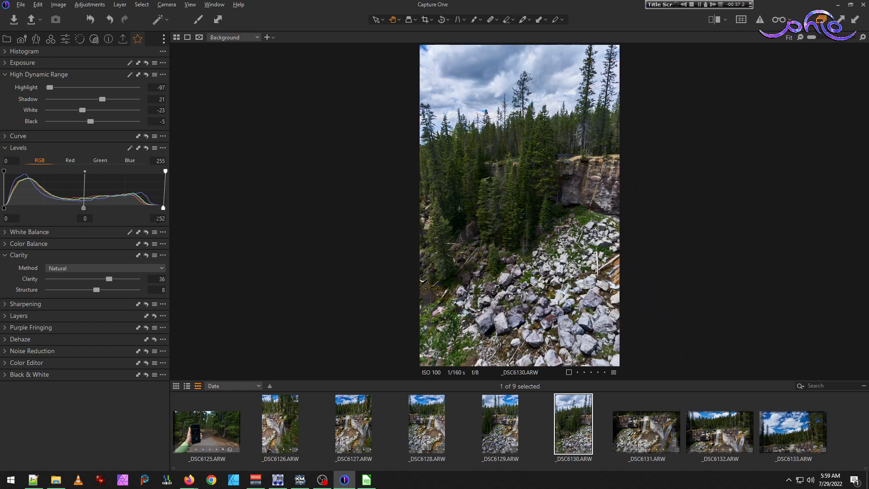
- On _DSC6130.ARW, set the Levels output white point to 247 and the High Dynamic Range White to -39
scroll(158, 220, down, 9)
scroll(158, 220, up, 4)
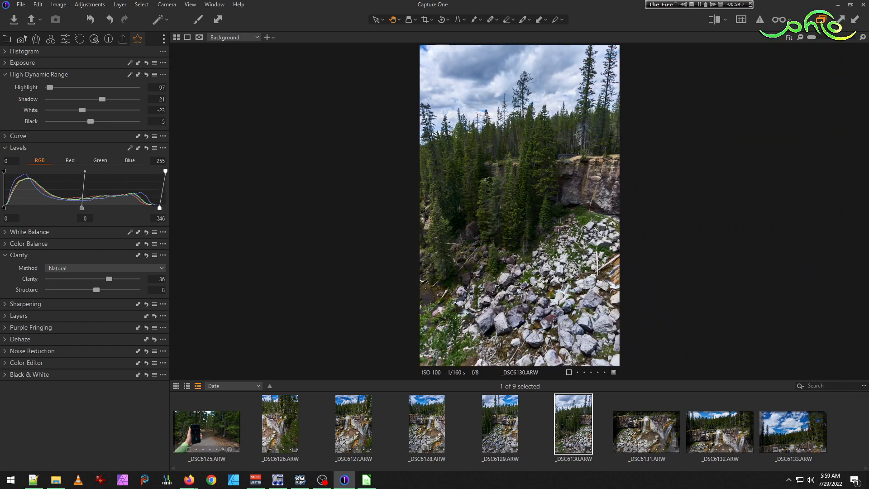
click(511, 419)
click(567, 408)
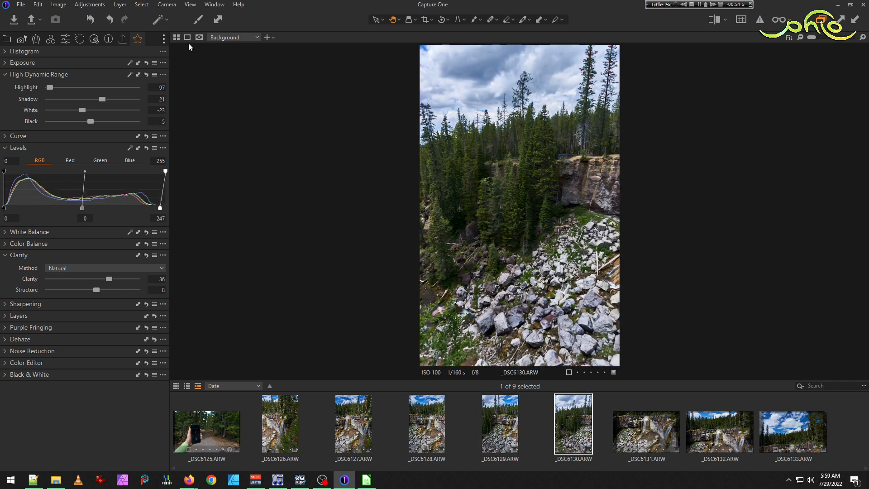
drag(83, 110, 76, 110)
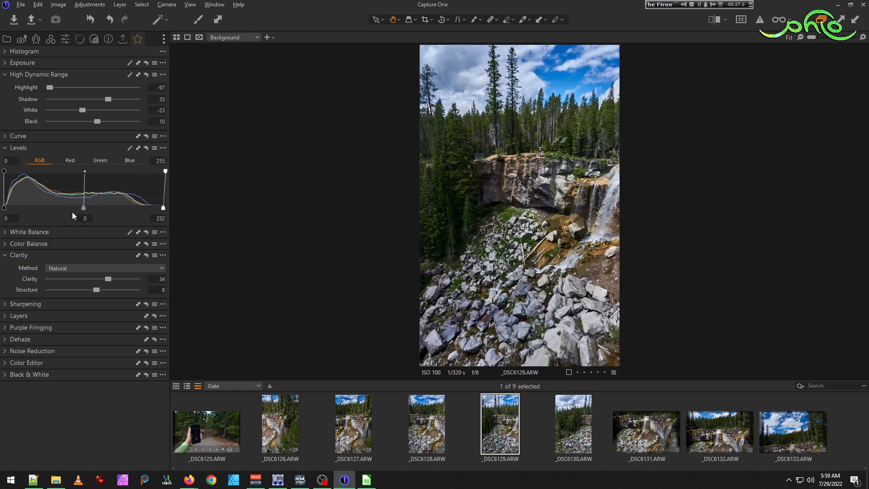
- Lower the Levels output white point to 249 on _DSC6129.ARW and to 248 on _DSC6128.ARW
scroll(162, 221, down, 1)
scroll(162, 221, down, 2)
key(Left)
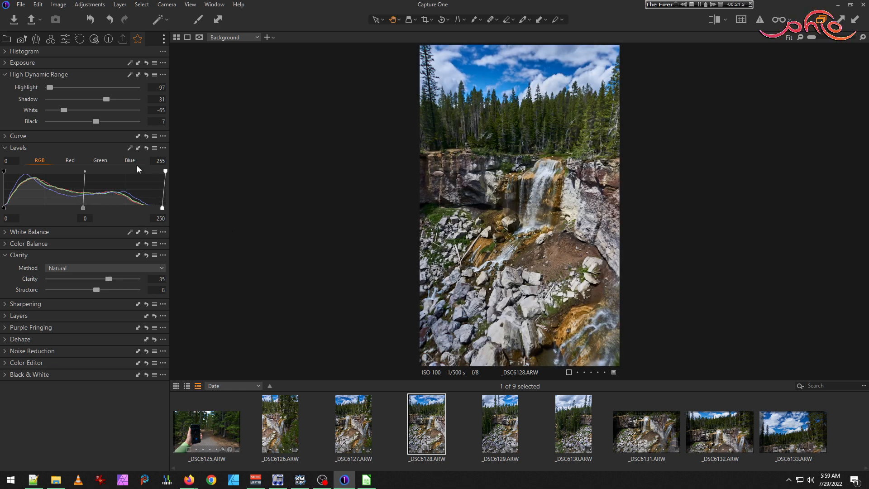
scroll(162, 218, down, 2)
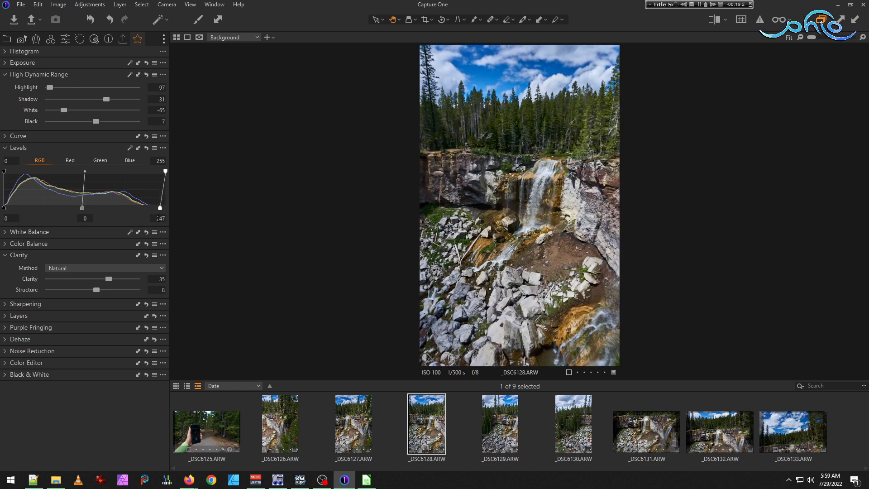
- Set Exposure to 0.1 on _DSC6127.ARW, comparing it with _DSC6128.ARW
click(372, 423)
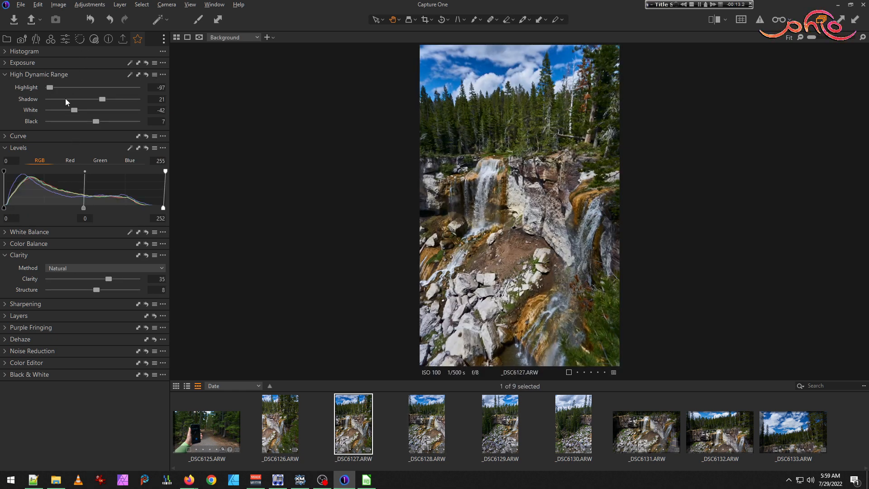
click(25, 64)
click(106, 75)
scroll(106, 77, down, 1)
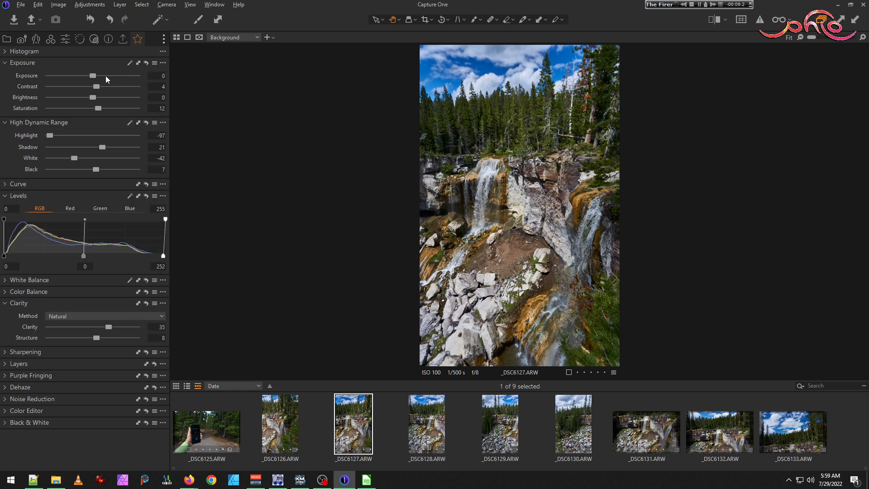
click(436, 425)
scroll(112, 79, up, 1)
scroll(112, 82, down, 1)
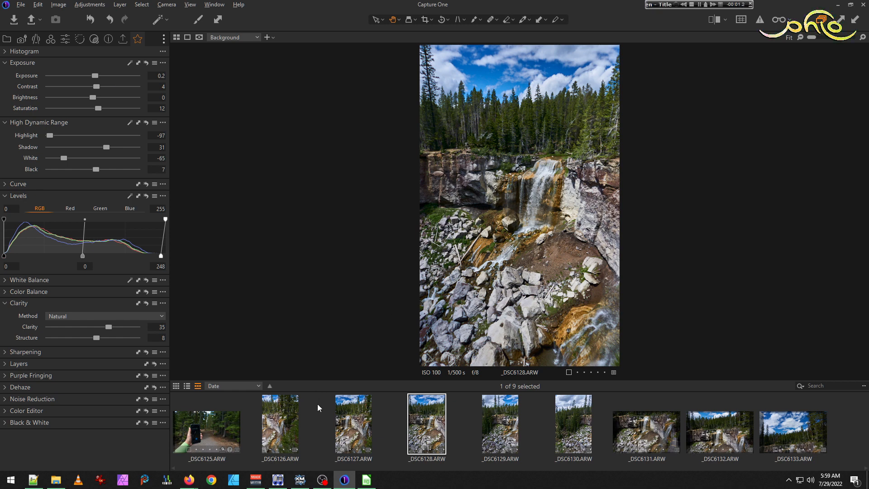
click(339, 430)
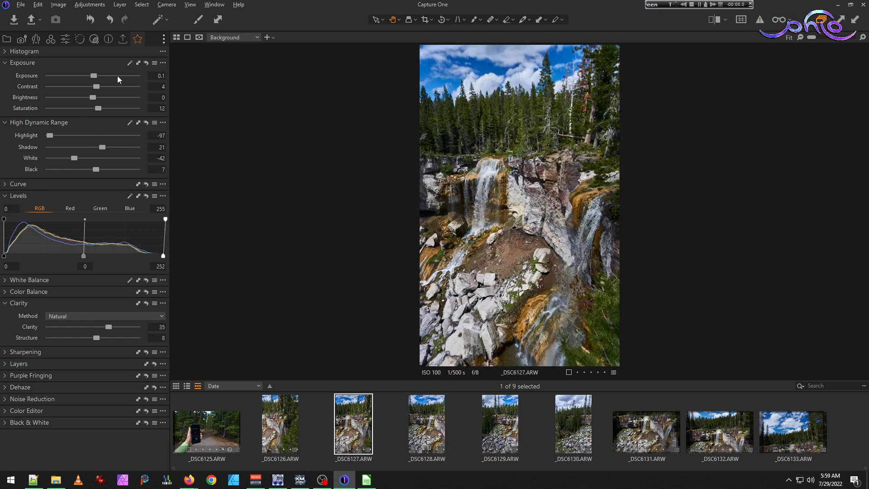
- Set Exposure to 0.1 on _DSC6129.ARW and _DSC6130.ARW
click(503, 419)
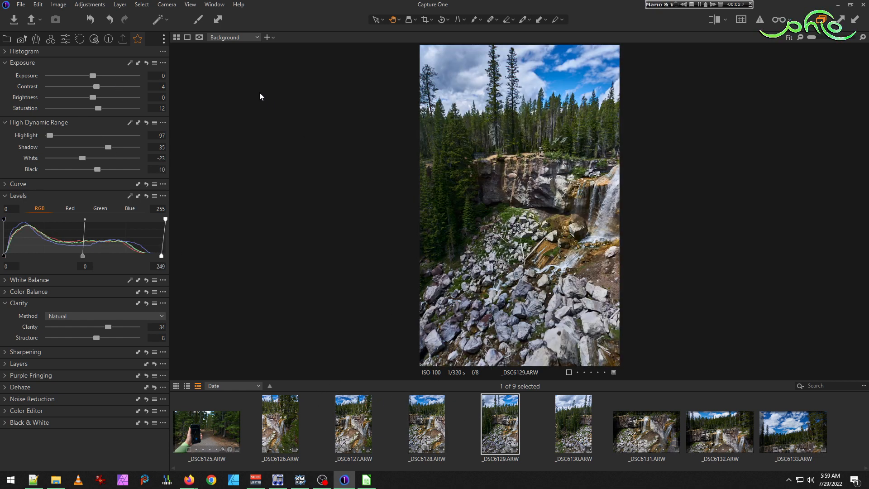
scroll(104, 76, up, 2)
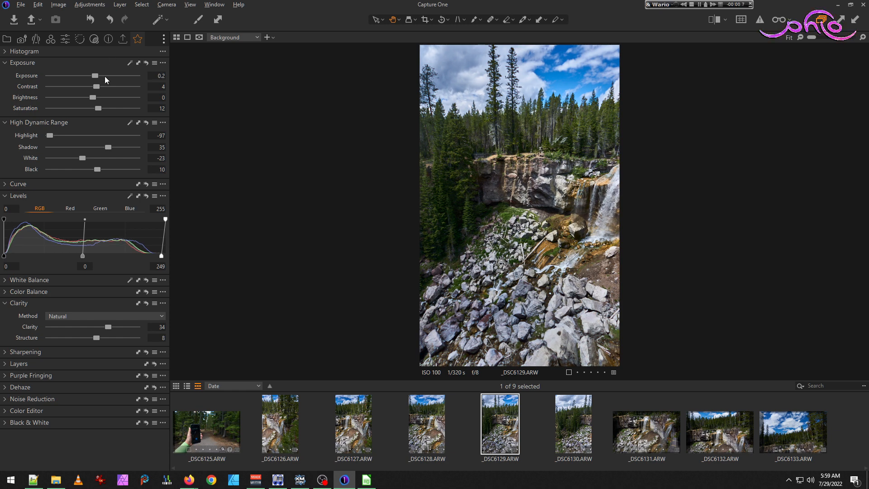
scroll(105, 77, down, 1)
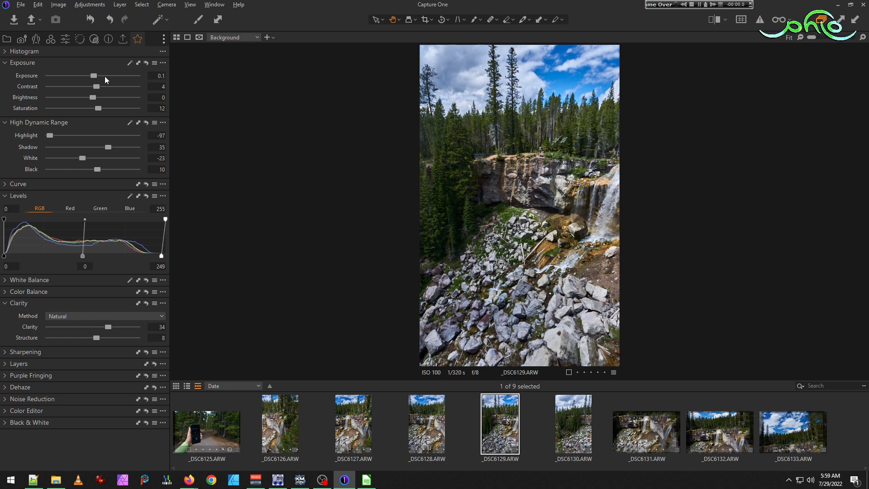
click(576, 434)
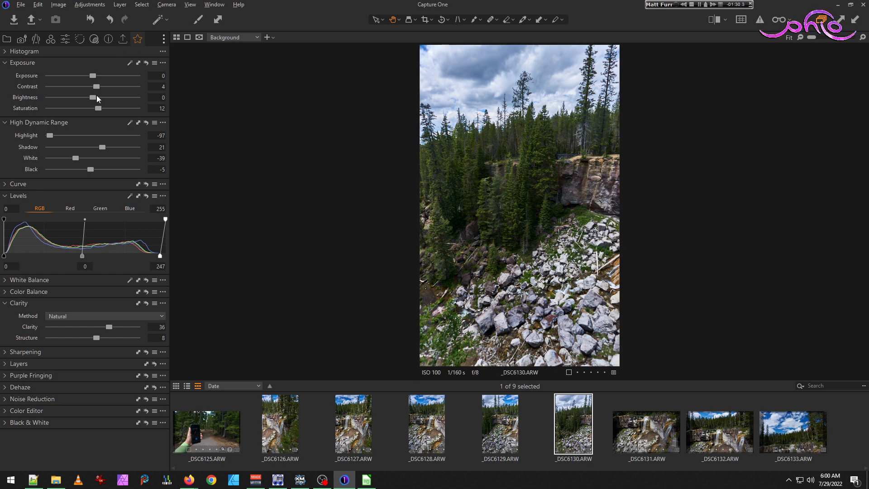
scroll(107, 77, up, 1)
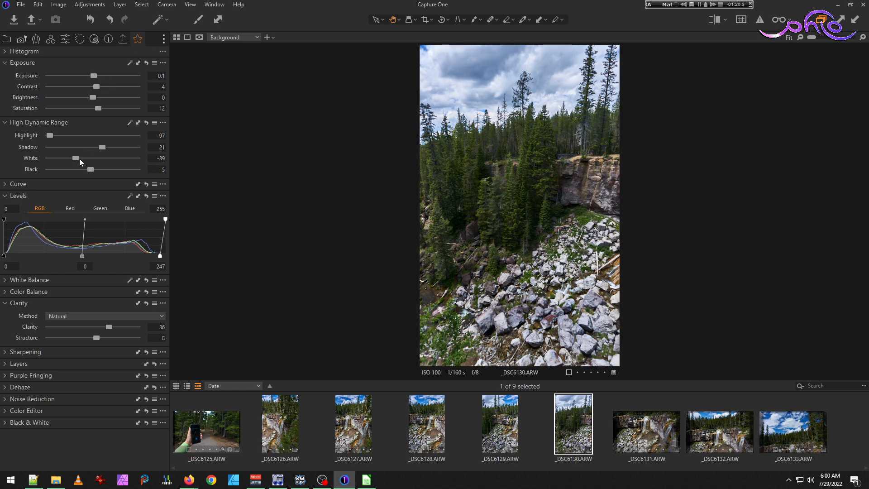
- Set the High Dynamic Range White to -67 on _DSC6130.ARW, and open _DSC6126.ARW on its own
drag(78, 159, 62, 158)
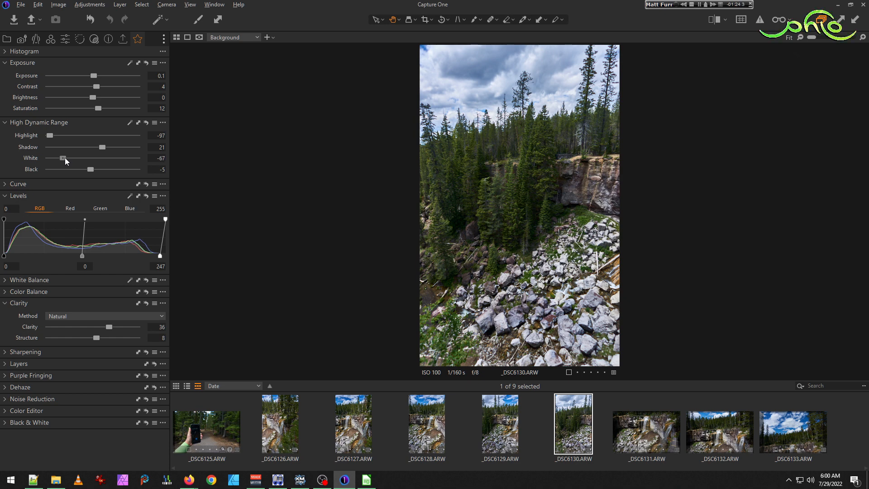
shift+click(288, 434)
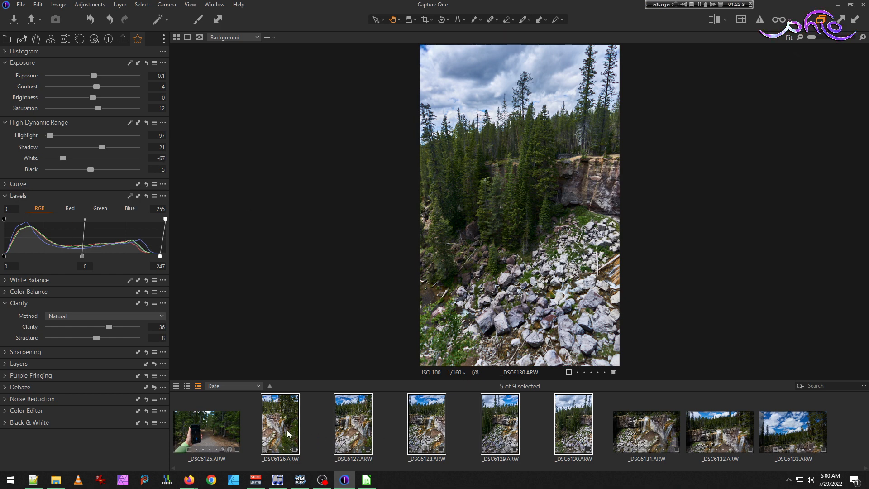
click(308, 421)
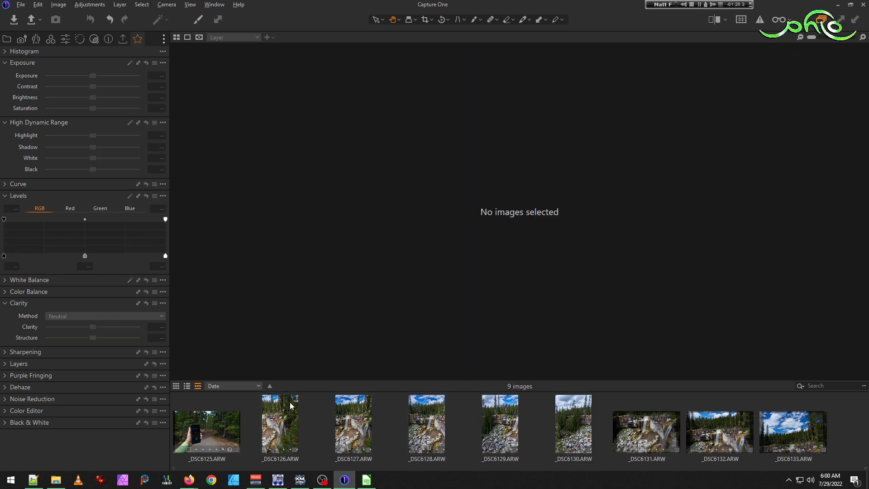
click(291, 405)
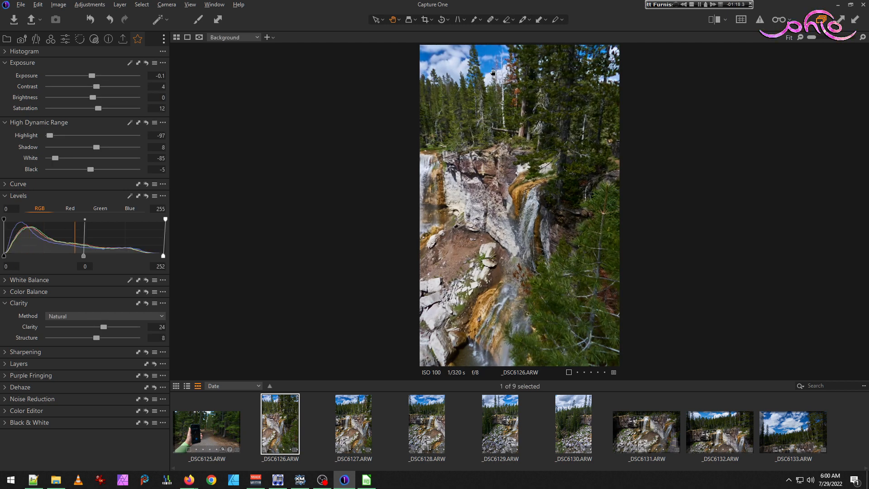
- Try masking the dark blue sky between the left-hand clouds of _DSC6126.ARW on a new adjustment layer with the Magic Brush
click(493, 73)
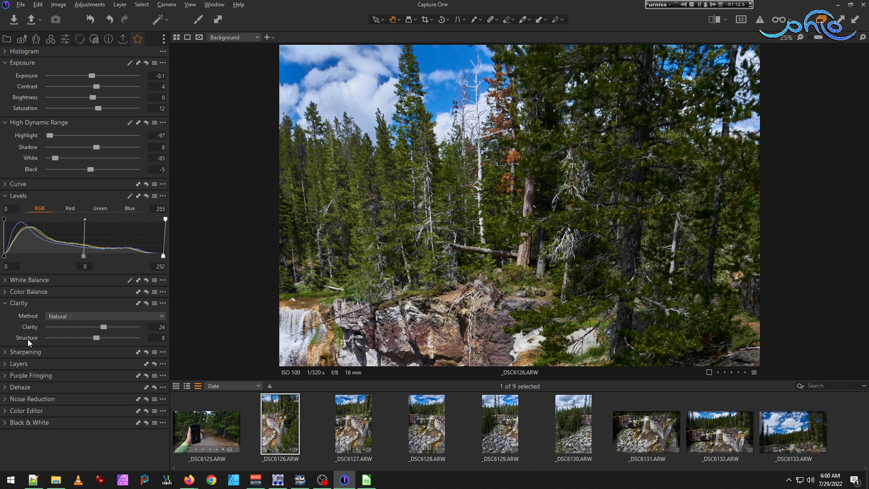
click(7, 364)
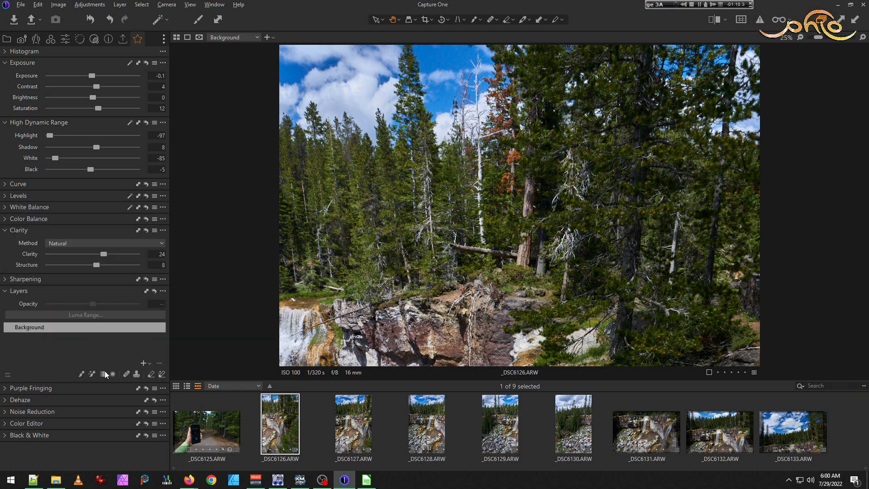
click(92, 372)
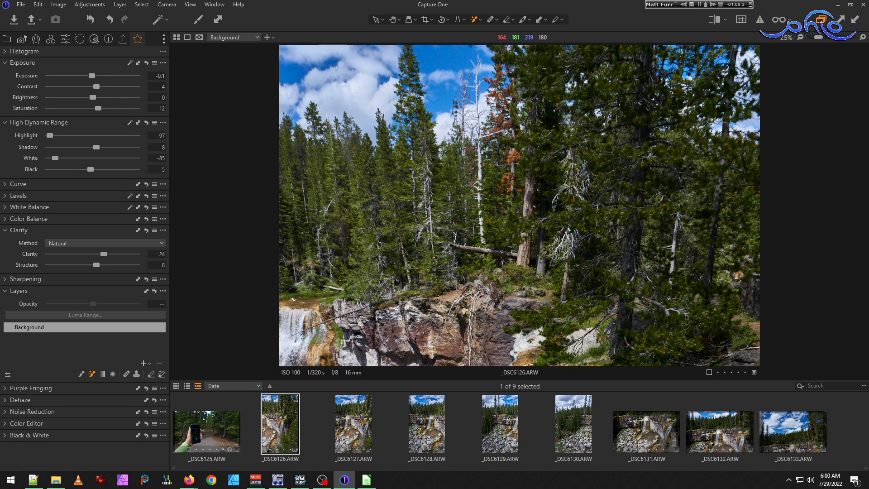
scroll(337, 67, up, 2)
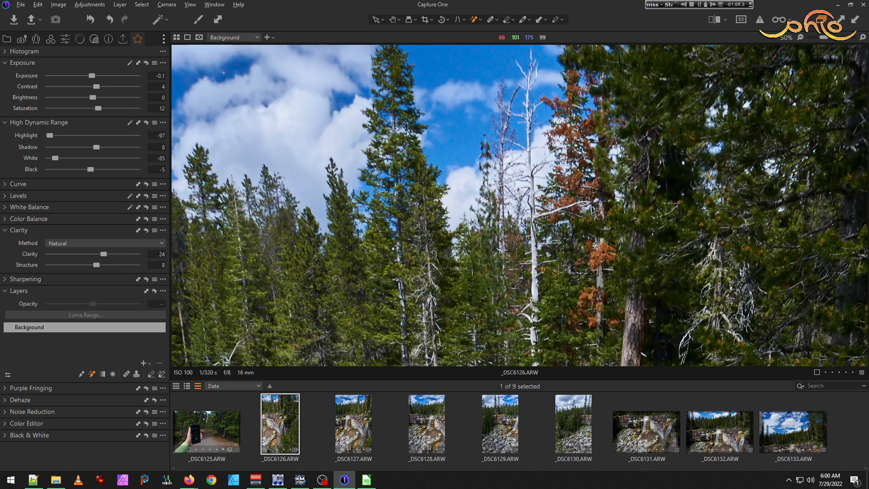
right_click(217, 131)
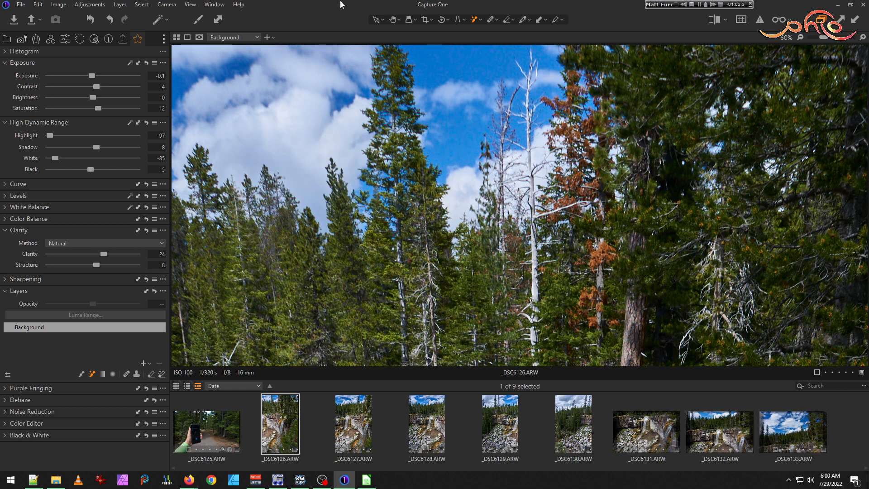
right_click(268, 100)
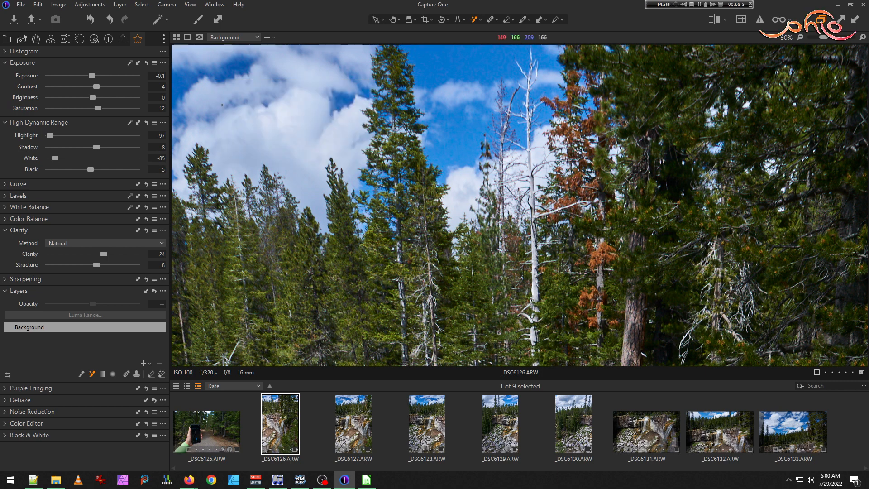
scroll(231, 84, up, 3)
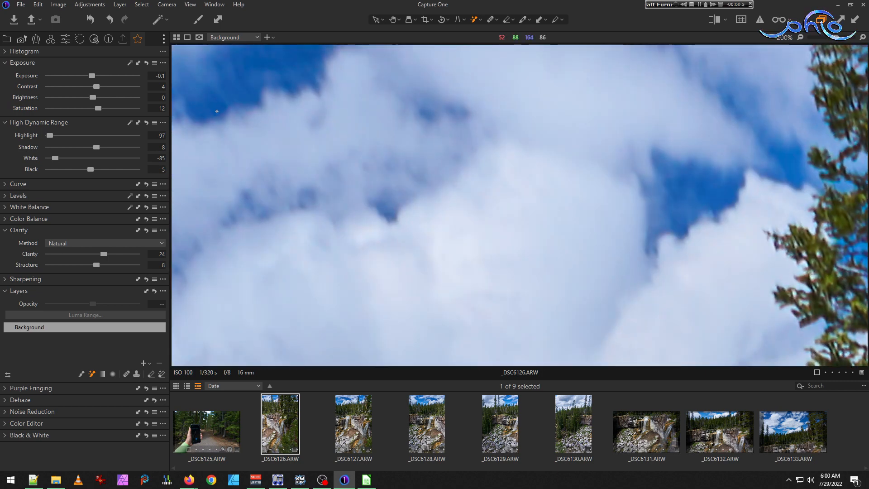
click(219, 113)
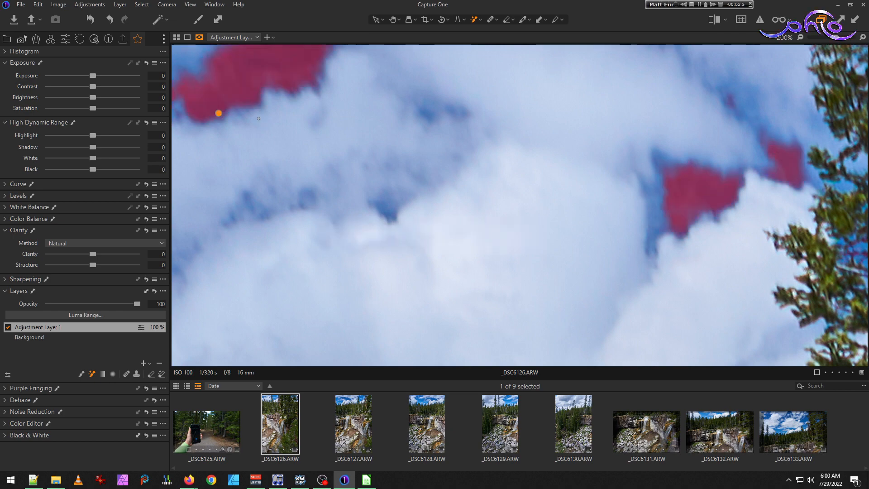
- Extend the Magic Brush mask to the open blue sky around the tall dead tree
scroll(261, 121, down, 3)
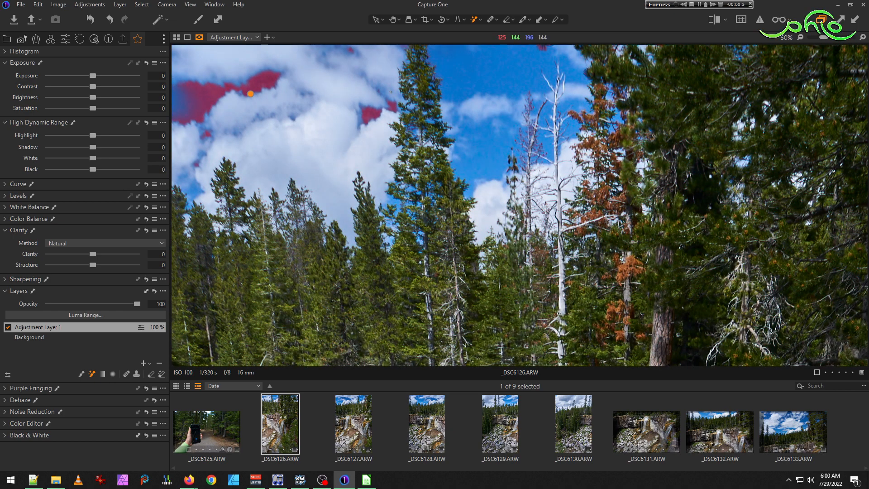
click(450, 74)
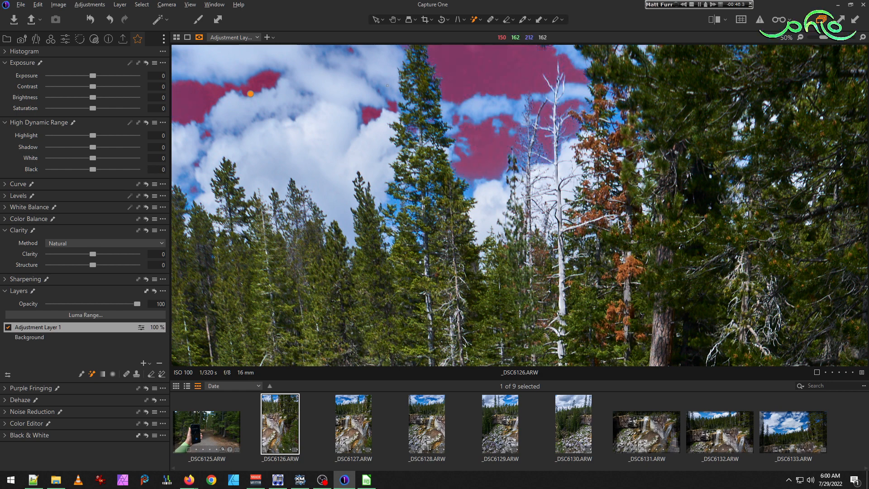
scroll(198, 189, up, 5)
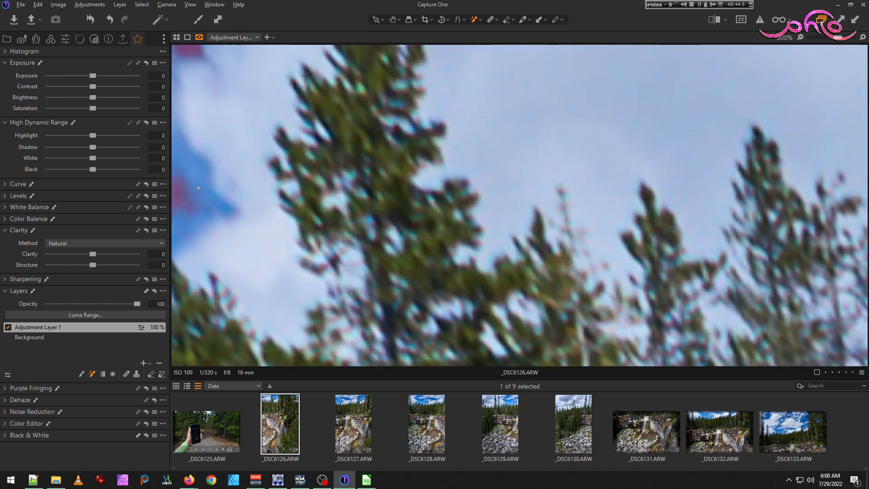
scroll(223, 210, down, 5)
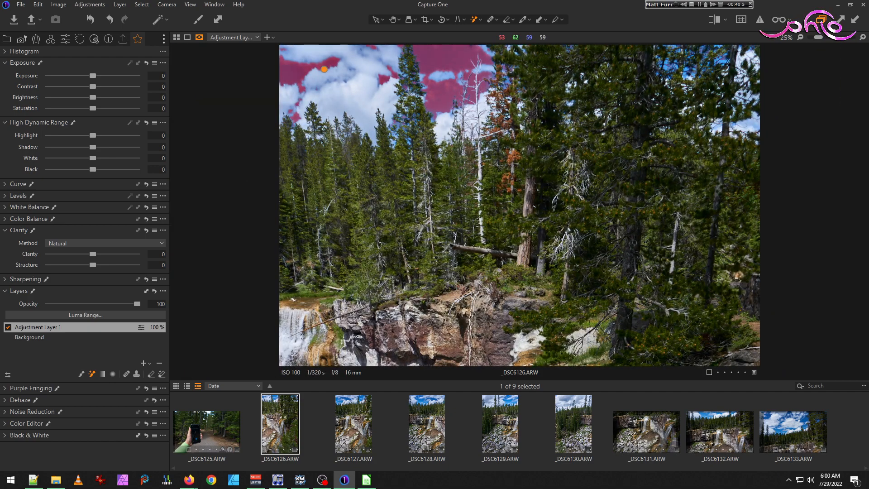
- Add the blue sky gaps behind the dense right-hand trees to the mask and inspect its coverage up close
scroll(721, 92, up, 4)
drag(721, 92, 618, 120)
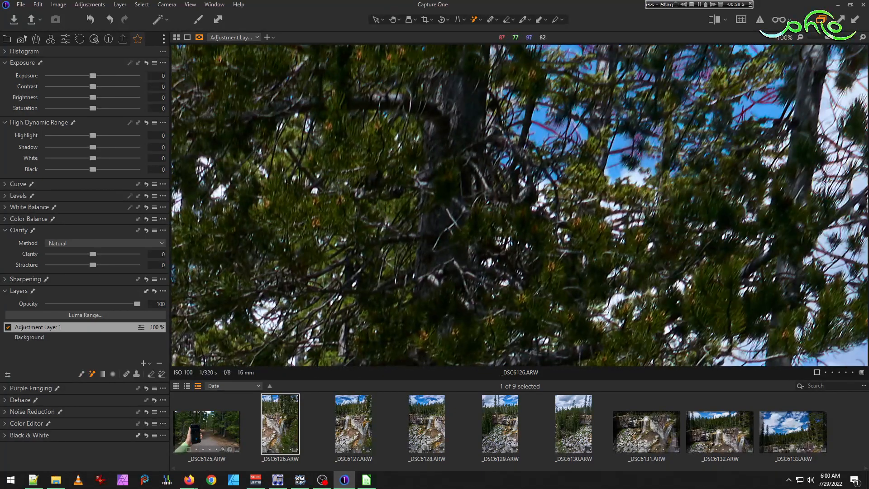
click(540, 133)
scroll(540, 133, down, 1)
mouse_move(530, 129)
mouse_down()
mouse_move(638, 99)
mouse_move(508, 256)
mouse_up()
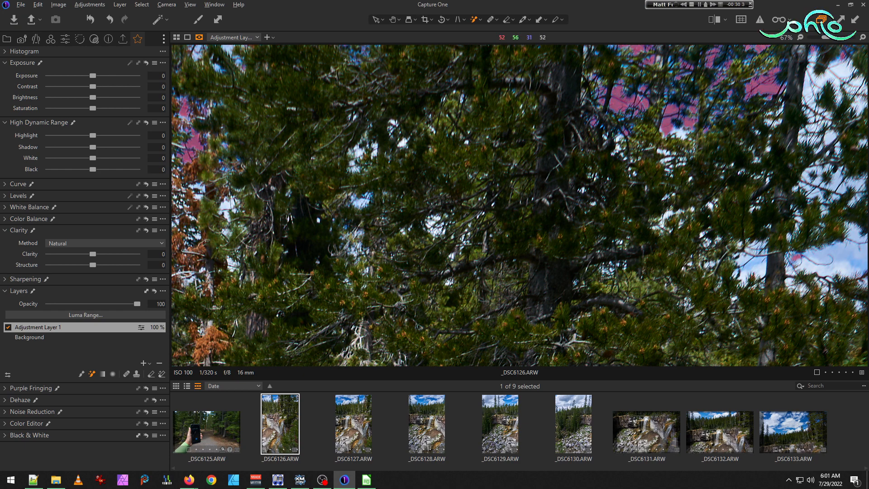
scroll(360, 91, up, 5)
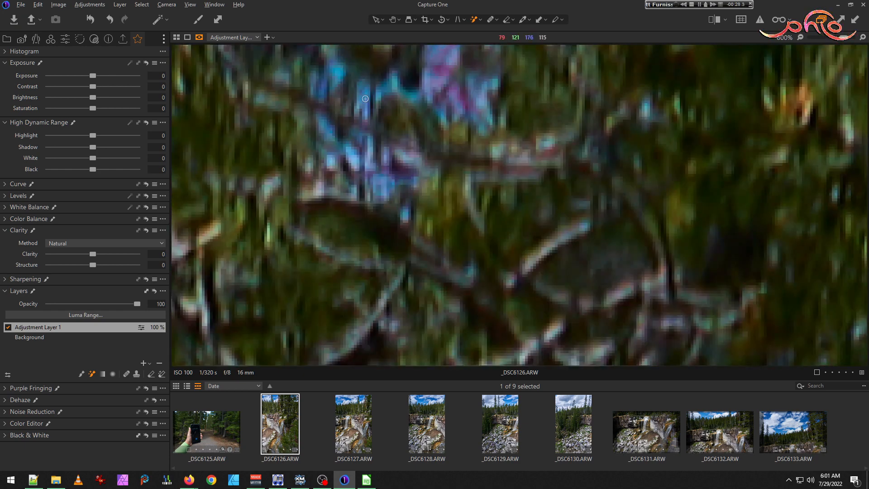
scroll(365, 98, down, 5)
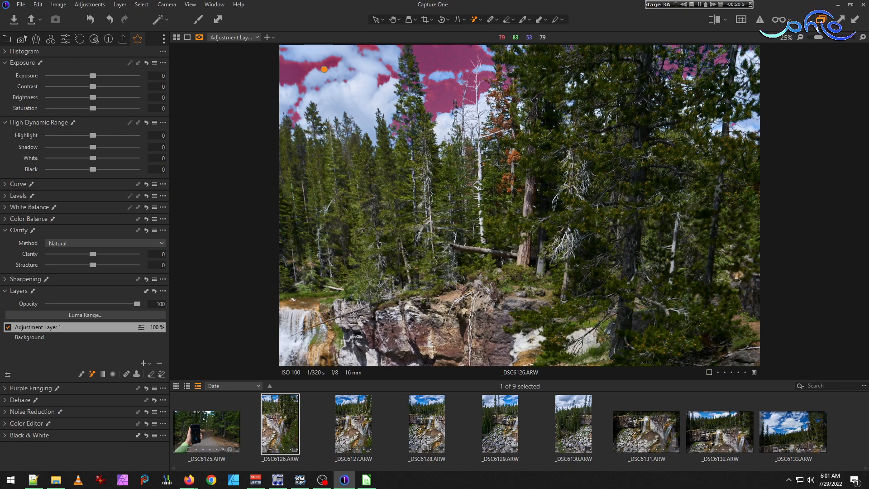
scroll(519, 101, up, 3)
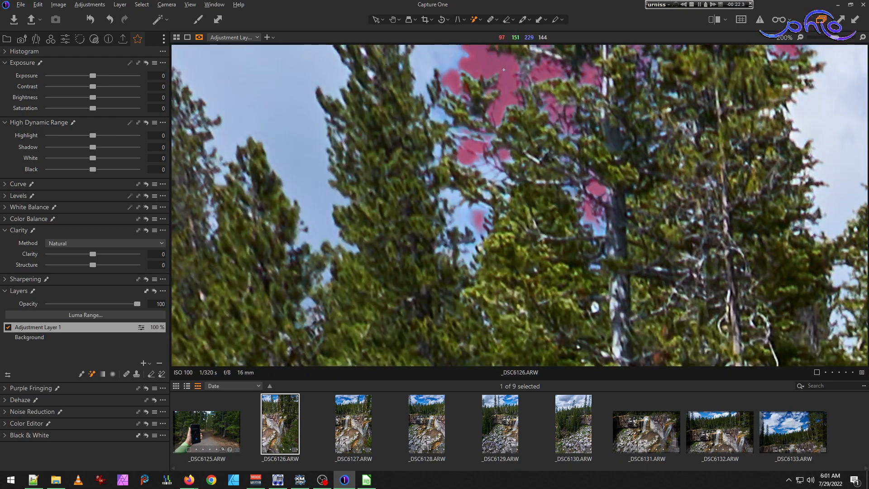
scroll(504, 70, down, 3)
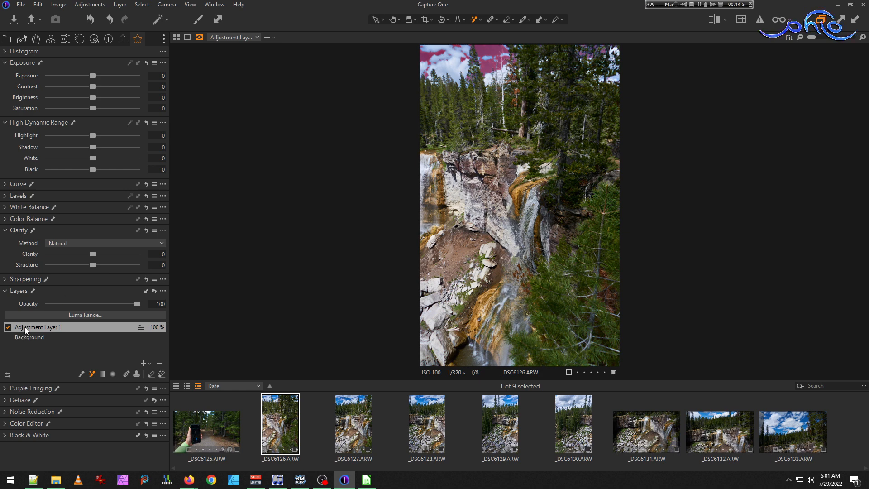
- Try refining the sky mask with a radius of 300, and delete the adjustment layer
right_click(47, 331)
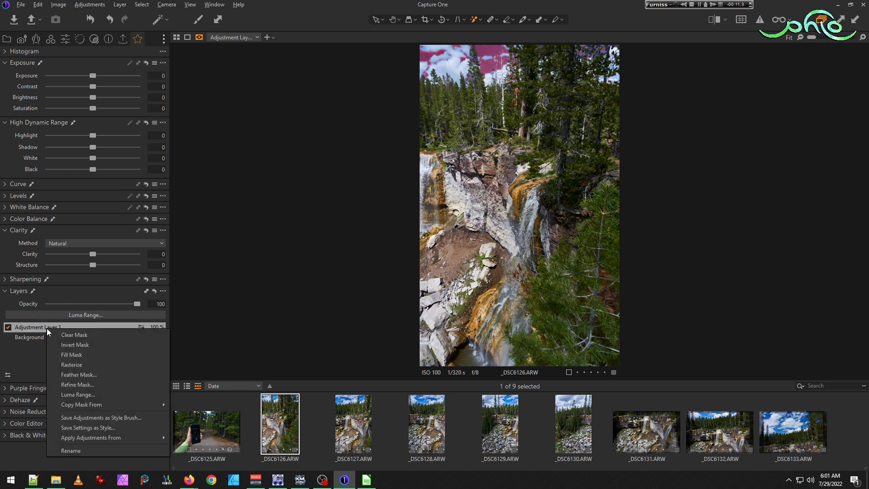
click(95, 384)
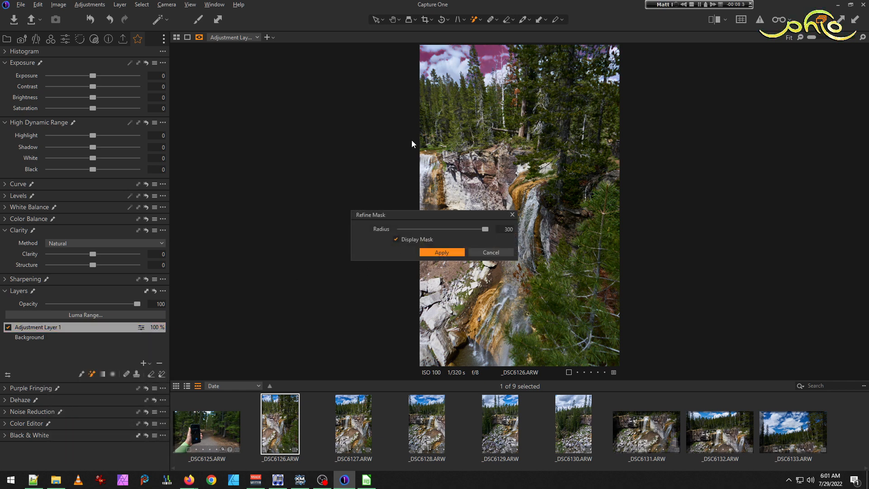
click(490, 252)
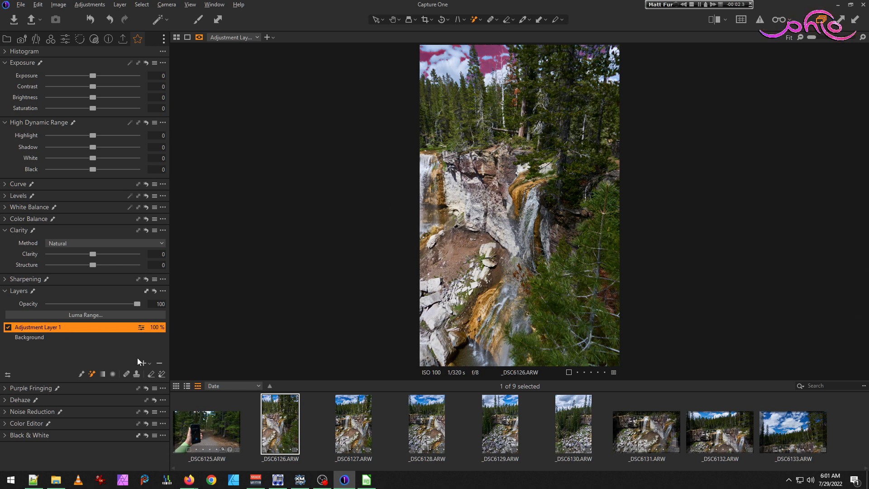
click(162, 363)
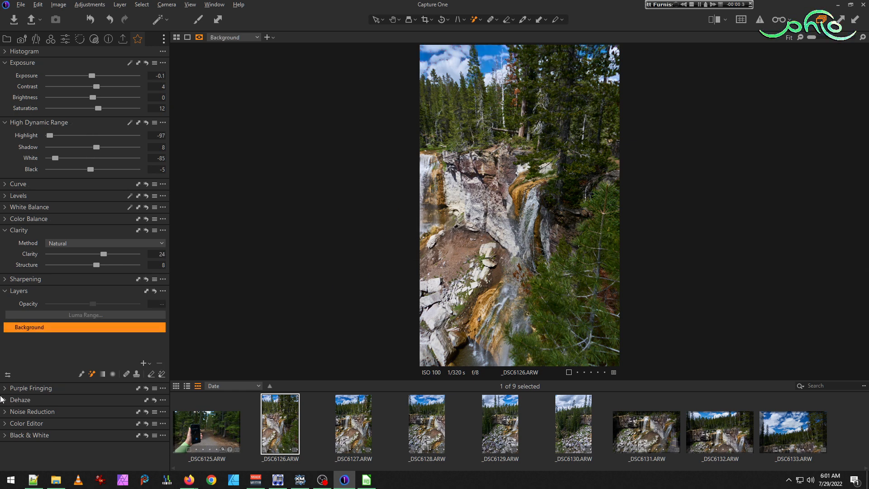
- Sample the blue sky beside the tall tree as a colour range in the advanced Color Editor
click(7, 423)
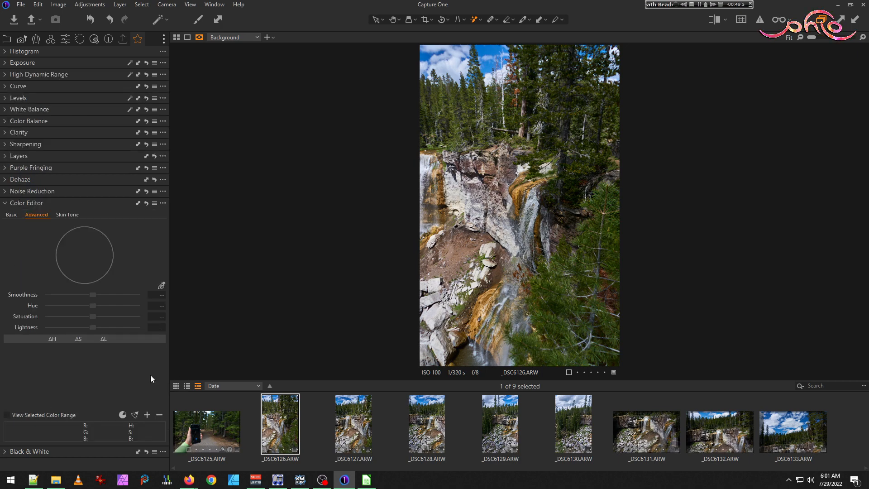
scroll(457, 96, up, 3)
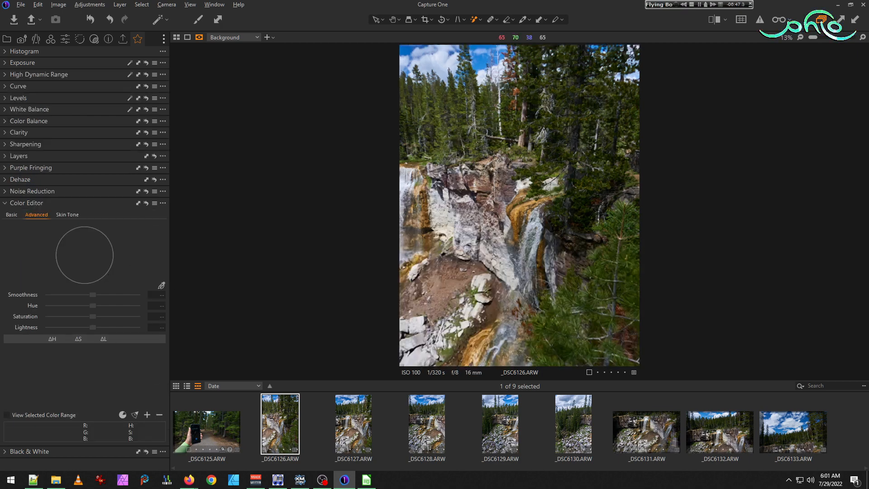
drag(363, 81, 362, 215)
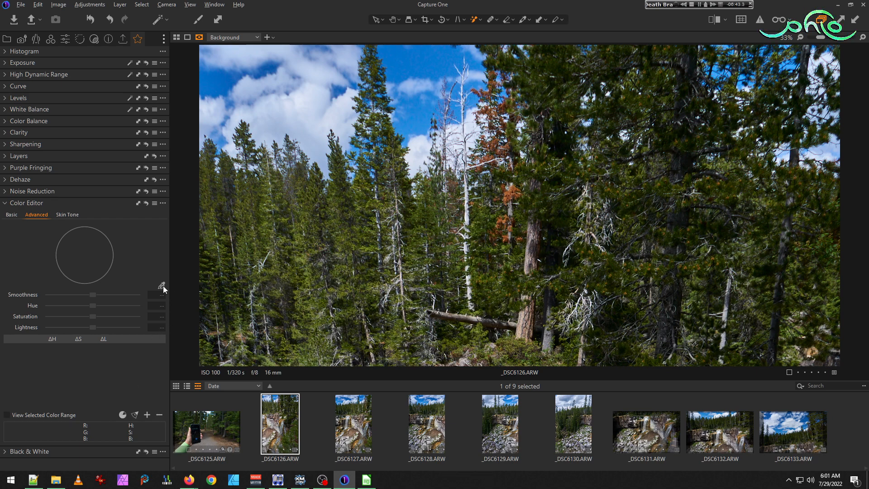
click(398, 57)
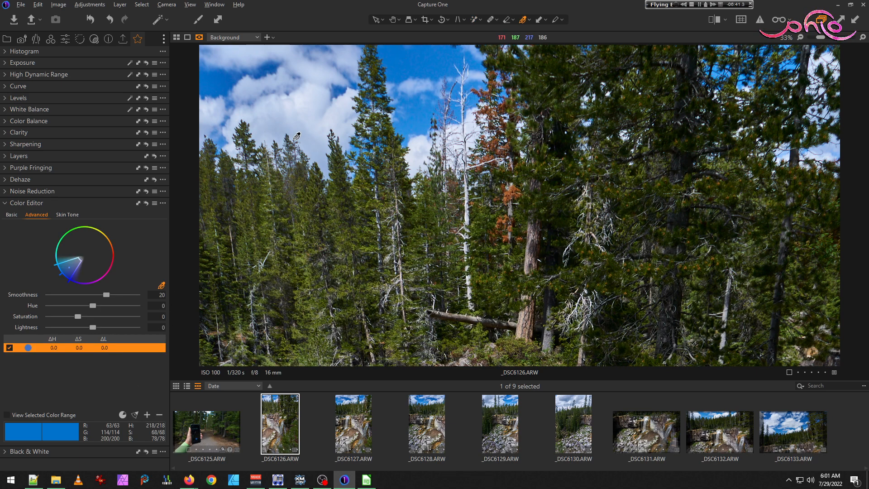
- View only the selected colour range and examine which parts of the sky and trees it covers
click(7, 415)
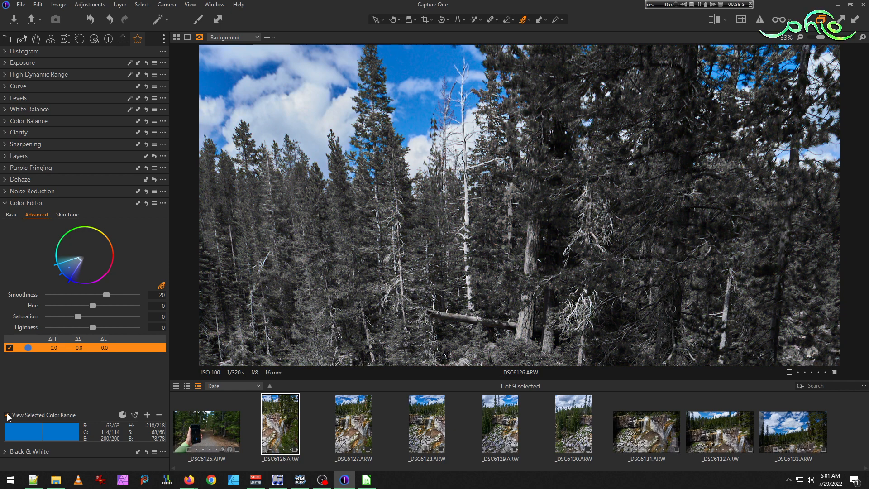
click(7, 415)
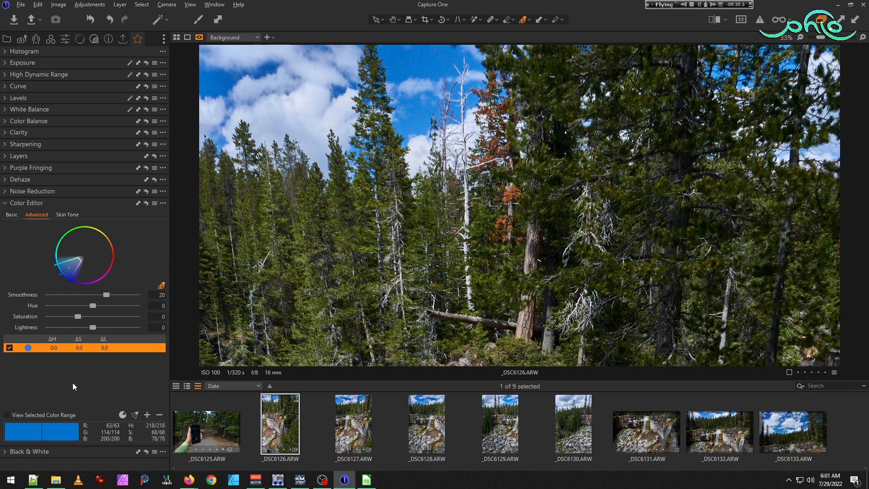
click(7, 415)
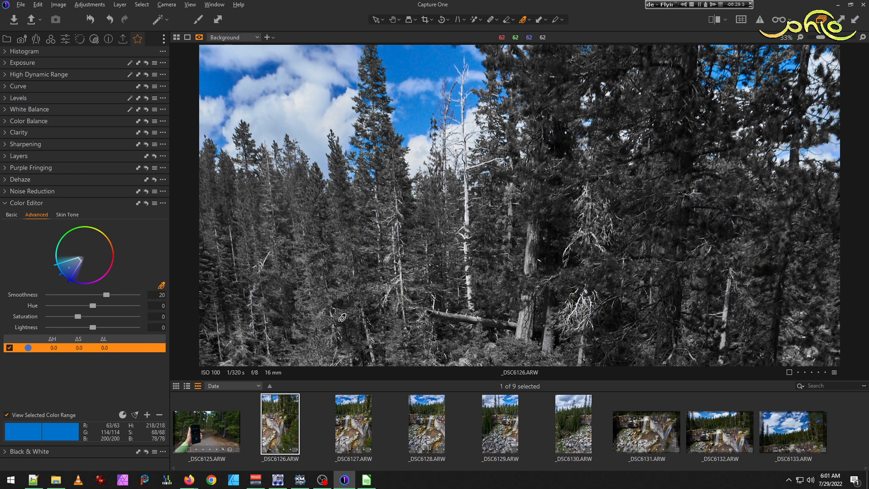
scroll(459, 270, down, 3)
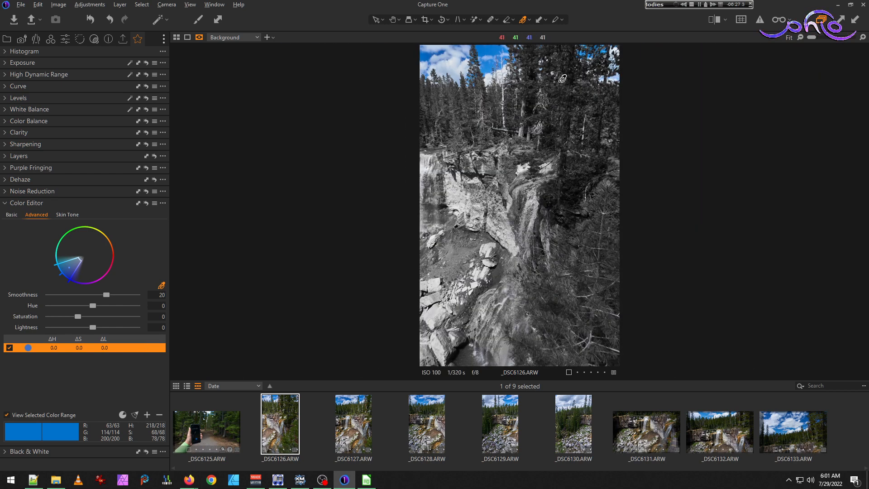
scroll(516, 63, up, 3)
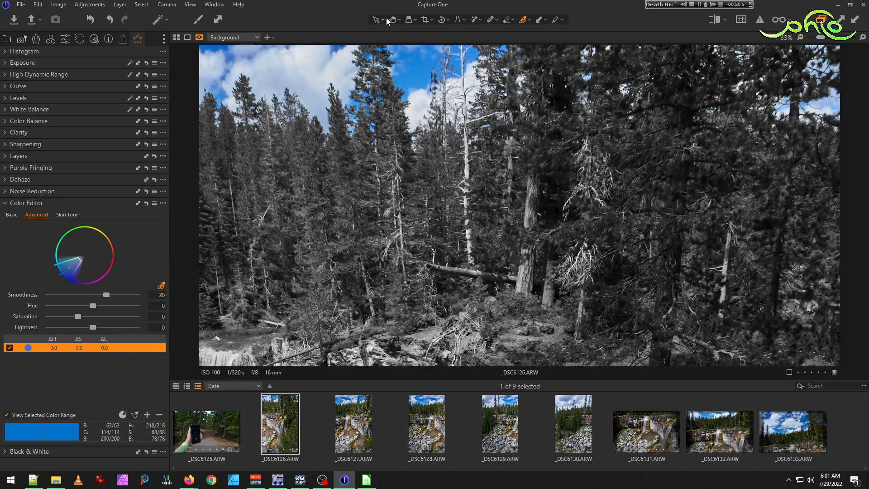
- Expand the sampled blue range to cover all saturation levels, and try undoing that colour change
click(393, 20)
drag(395, 95, 392, 142)
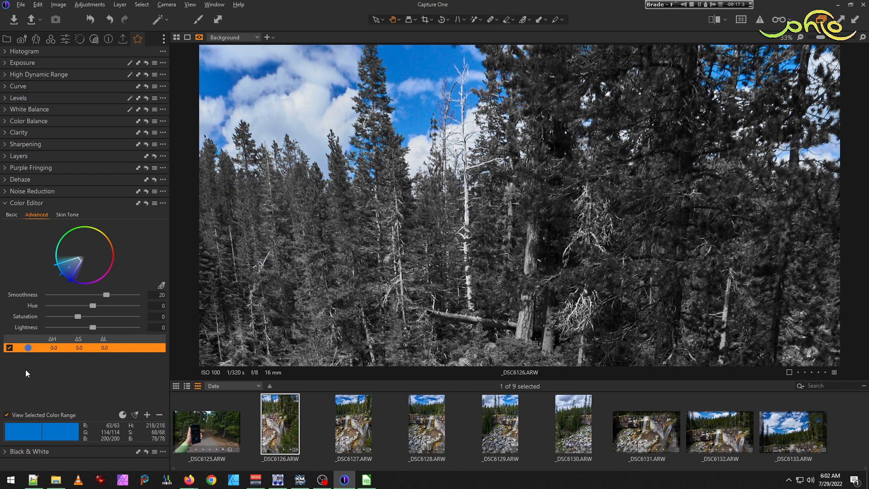
click(163, 203)
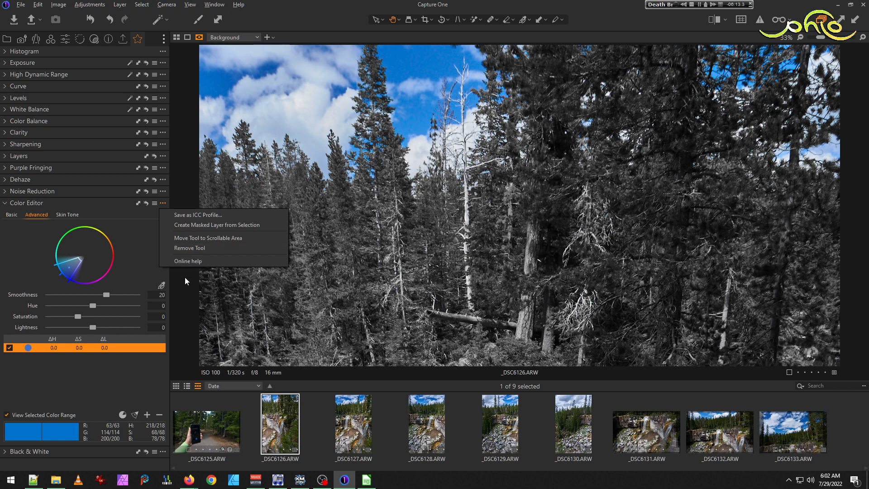
click(129, 385)
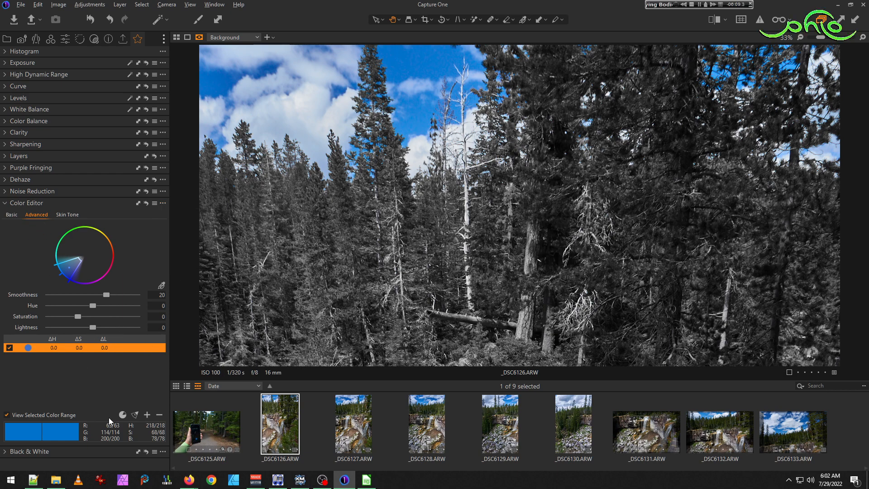
click(136, 414)
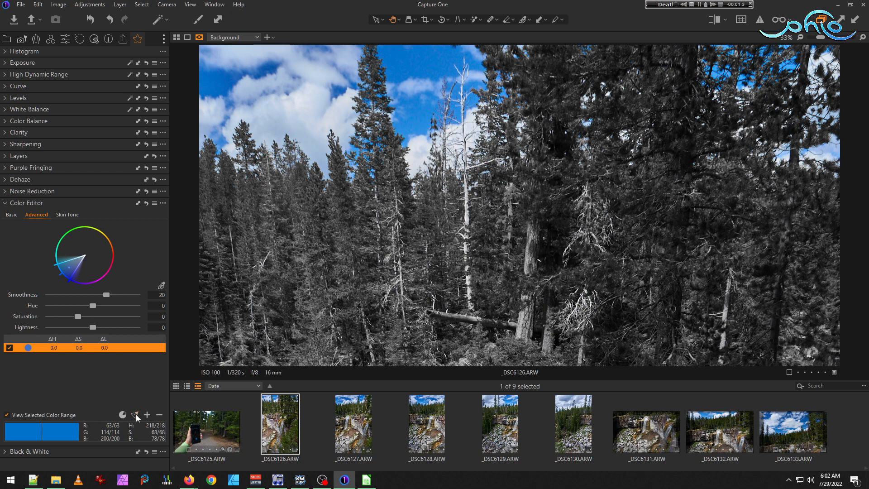
click(38, 5)
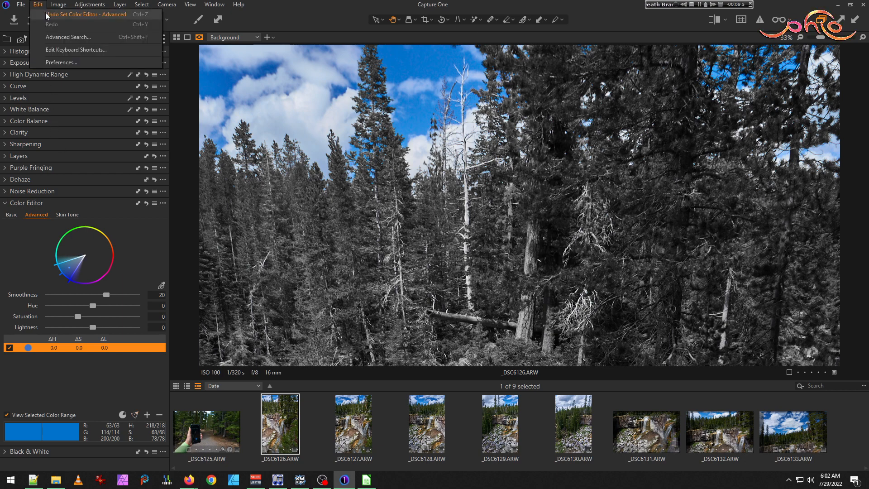
click(49, 18)
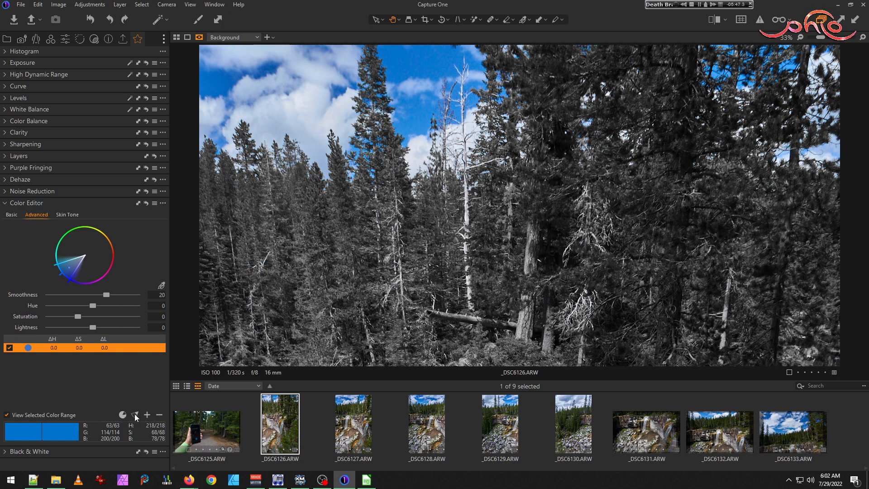
- Invert the blue colour slice, view the result on the whole photo, and restore the original slice
click(123, 415)
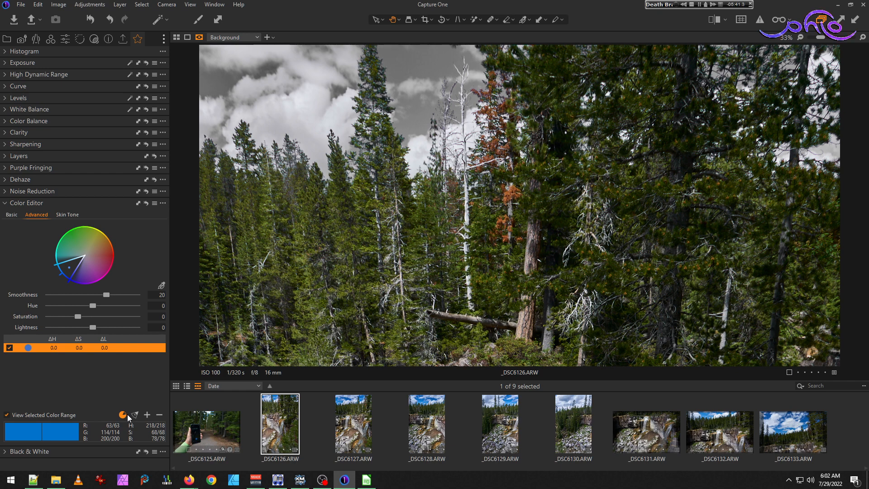
double_click(578, 176)
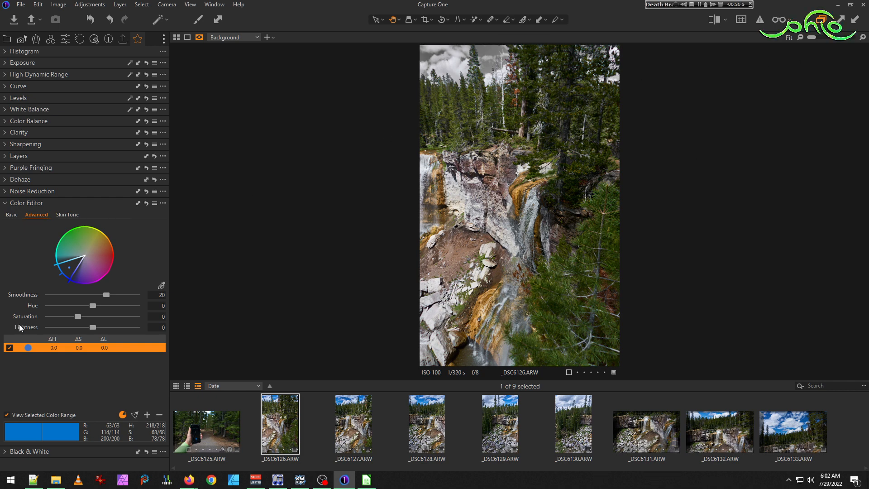
click(123, 416)
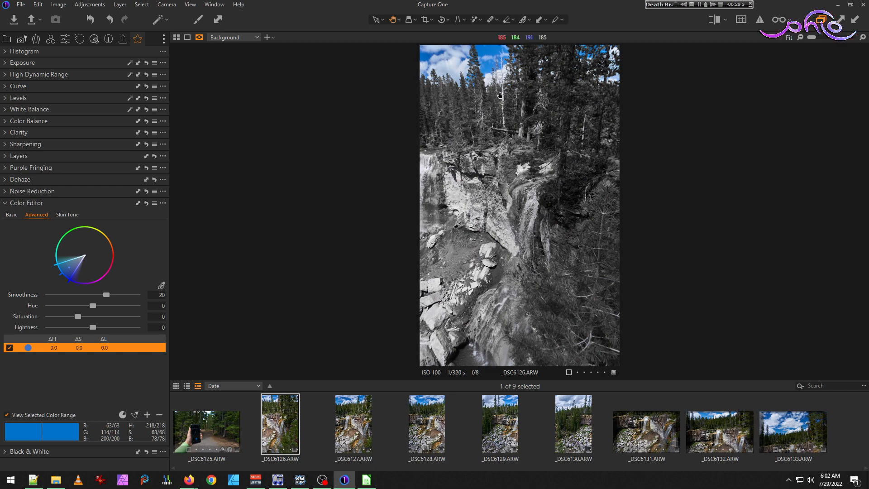
- Create a masked layer from the blue colour selection and inspect its coverage on the trees and rocks
scroll(510, 58, up, 1)
scroll(510, 57, up, 2)
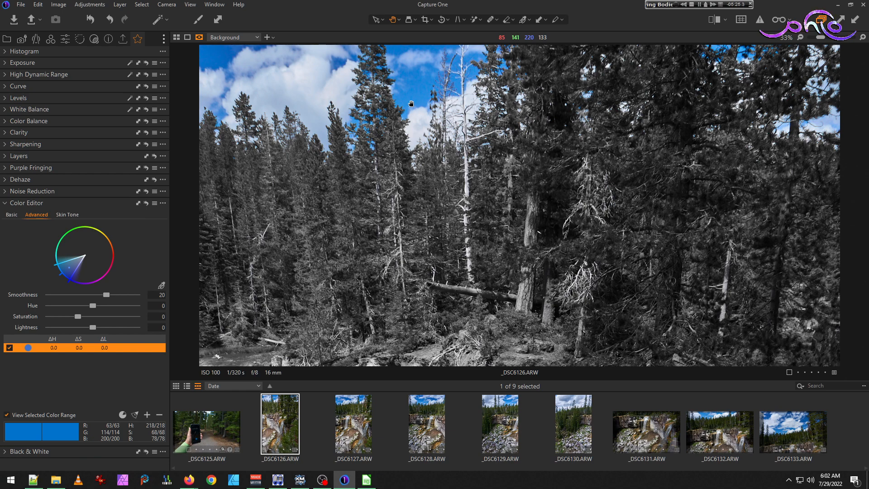
click(163, 203)
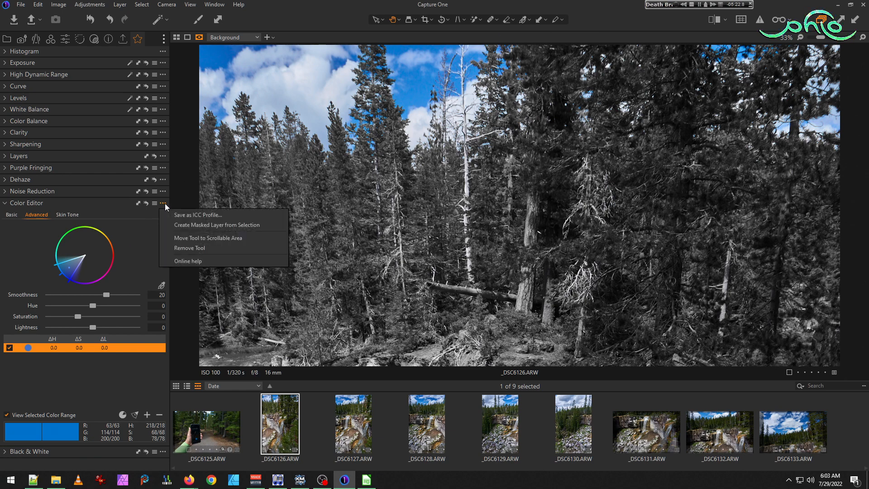
click(228, 225)
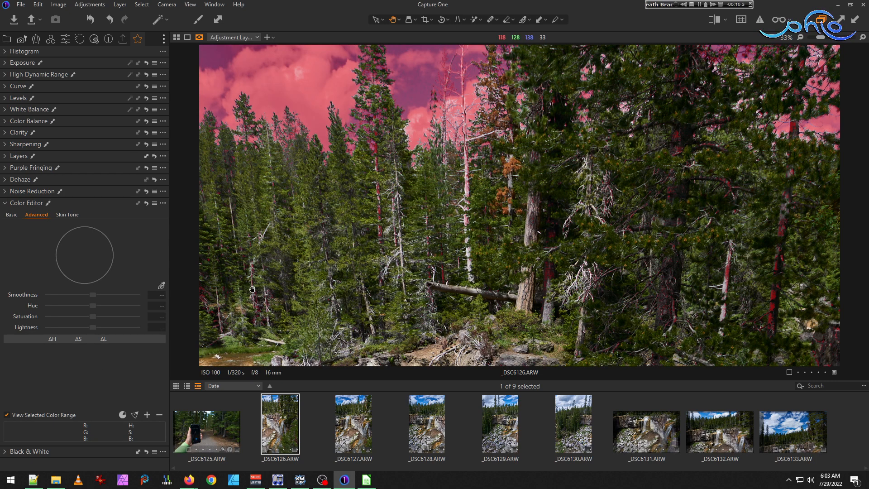
scroll(254, 292, up, 3)
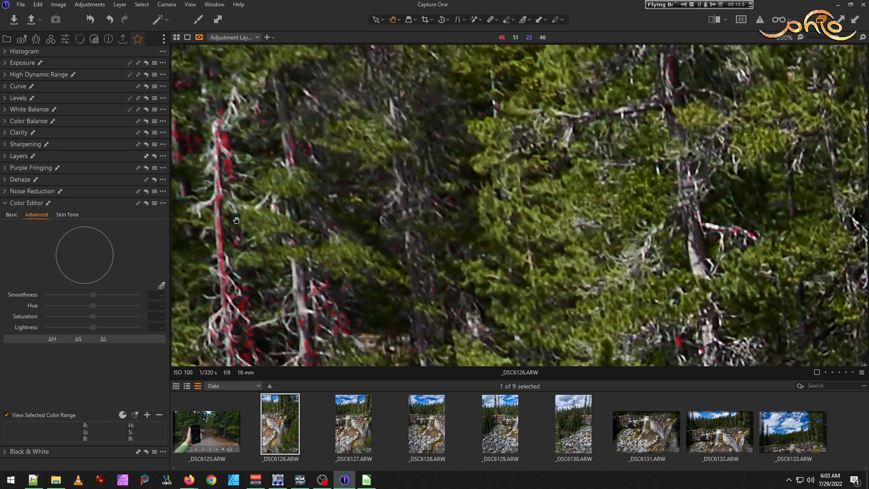
scroll(359, 186, down, 3)
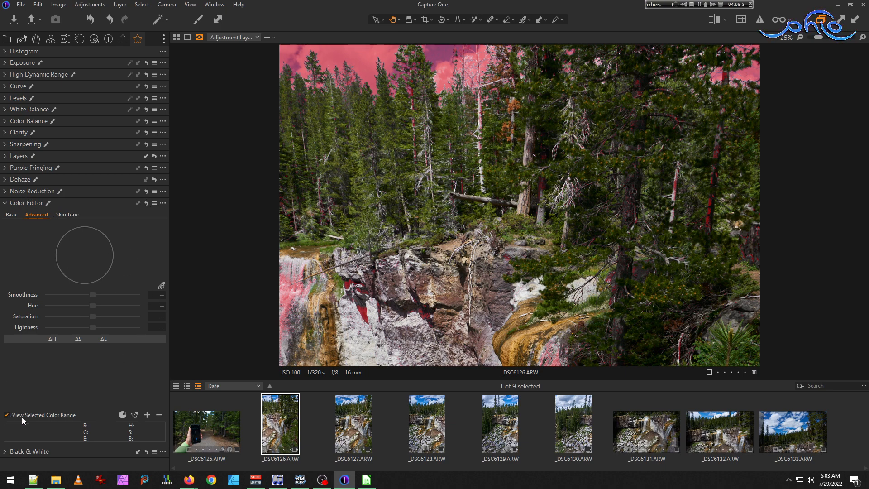
- Delete the masked adjustment layer and remove the blue range along with its selected-range view
click(7, 206)
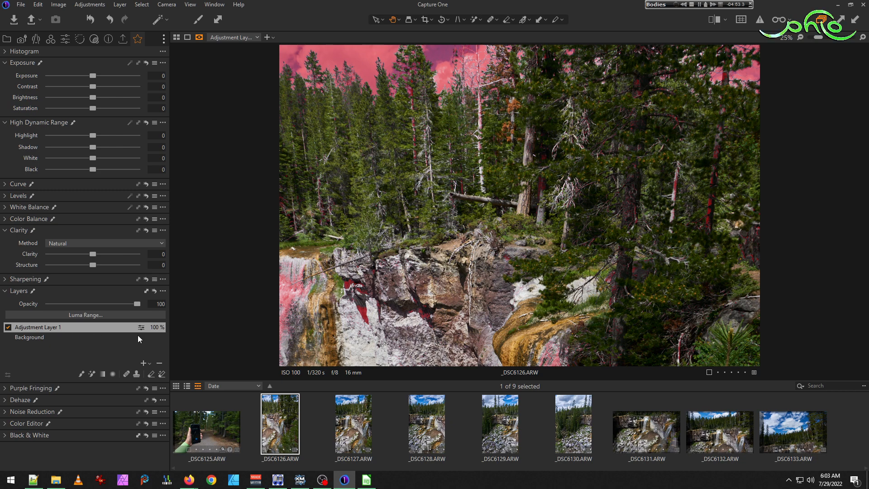
click(159, 363)
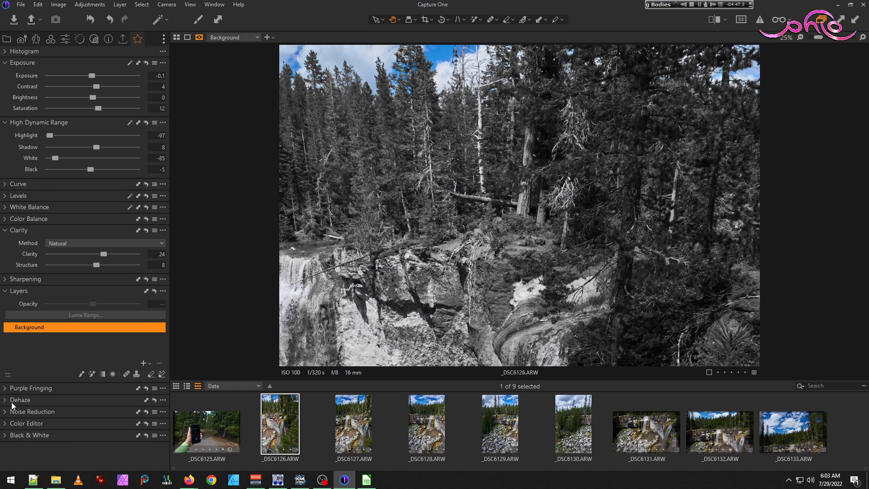
click(8, 425)
click(8, 416)
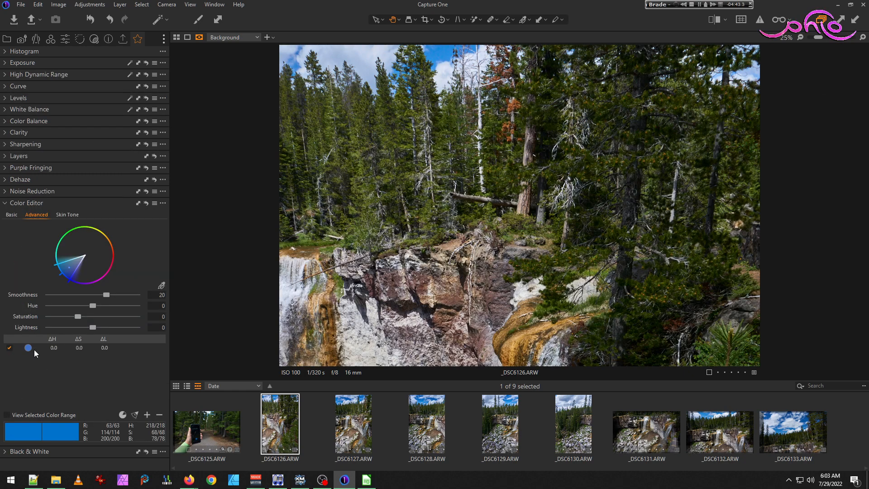
click(15, 349)
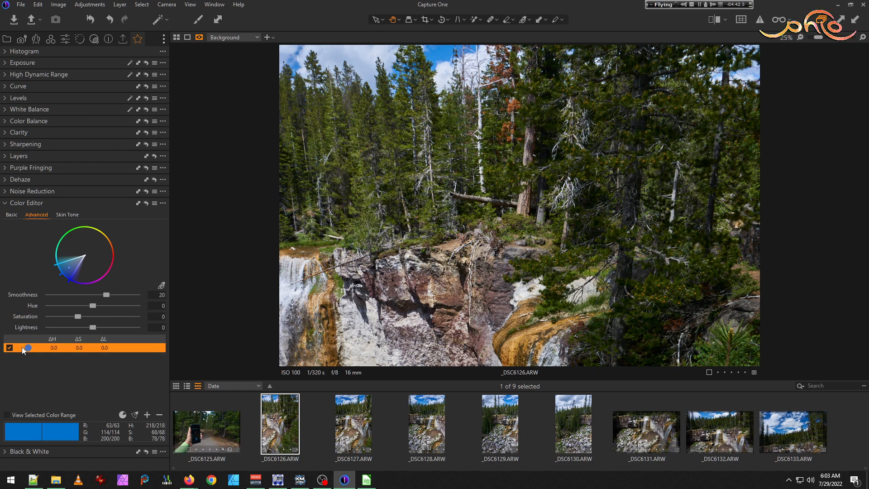
click(160, 415)
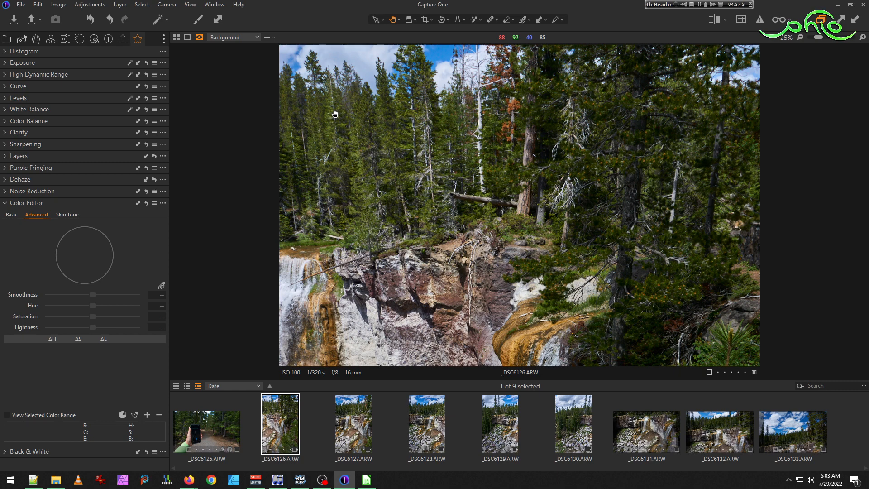
- Sample the blue sky between the tall tree and the bare trunks as a new advanced colour range
drag(417, 84, 401, 195)
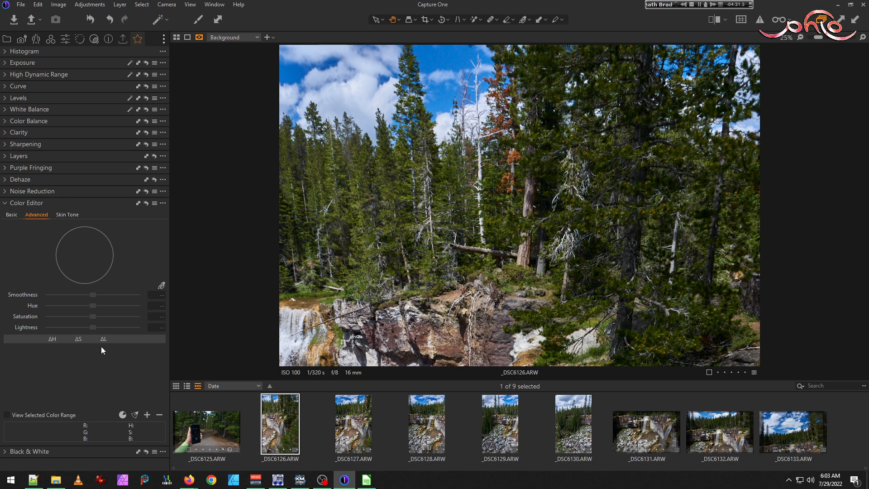
click(161, 285)
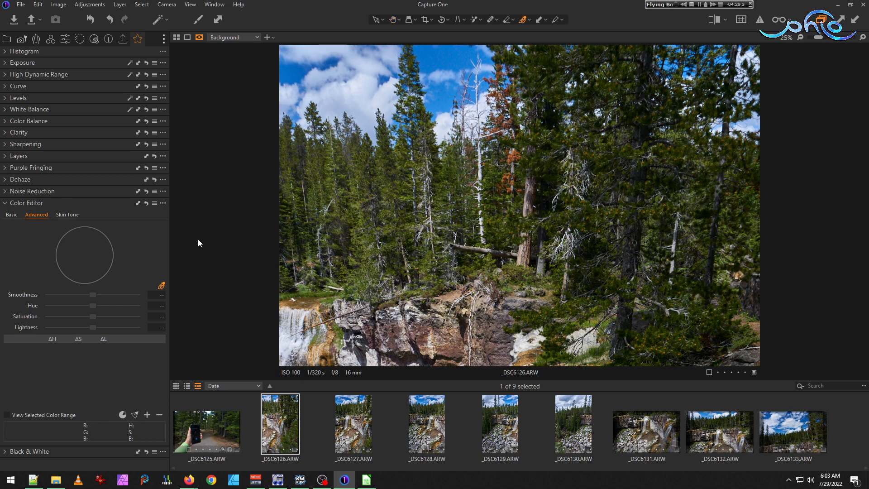
click(455, 63)
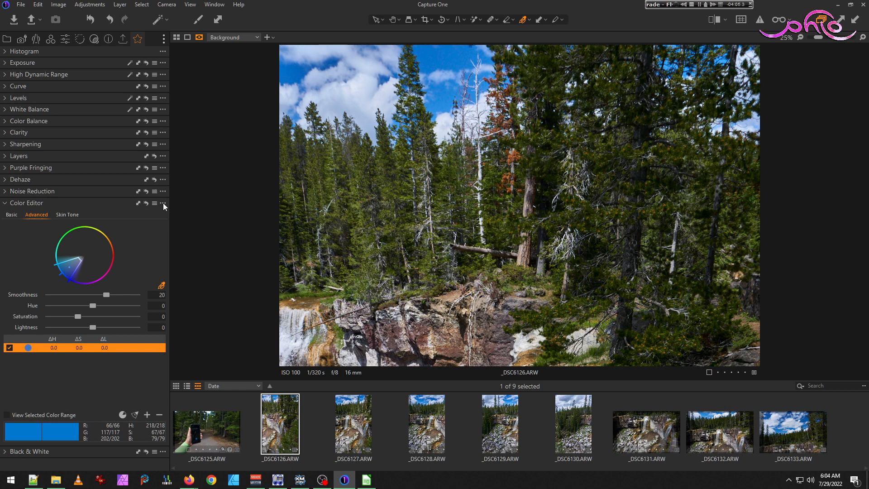
- View only the newly sampled colour range and examine its coverage from the sky down to the rocks and waterfall
click(7, 415)
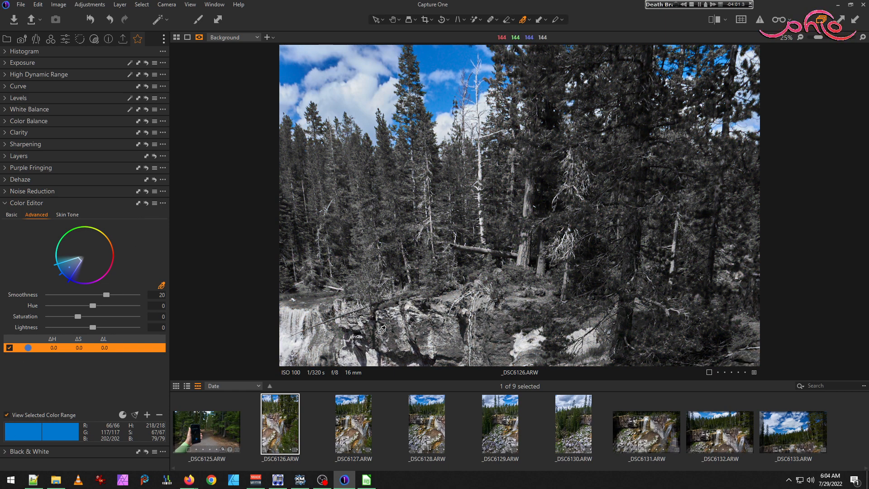
drag(302, 350, 346, 237)
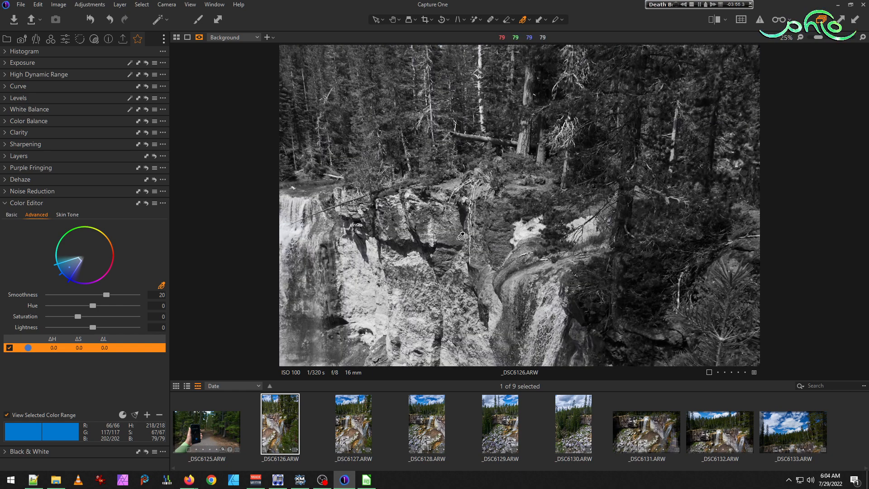
drag(419, 344, 381, 179)
drag(382, 286, 383, 159)
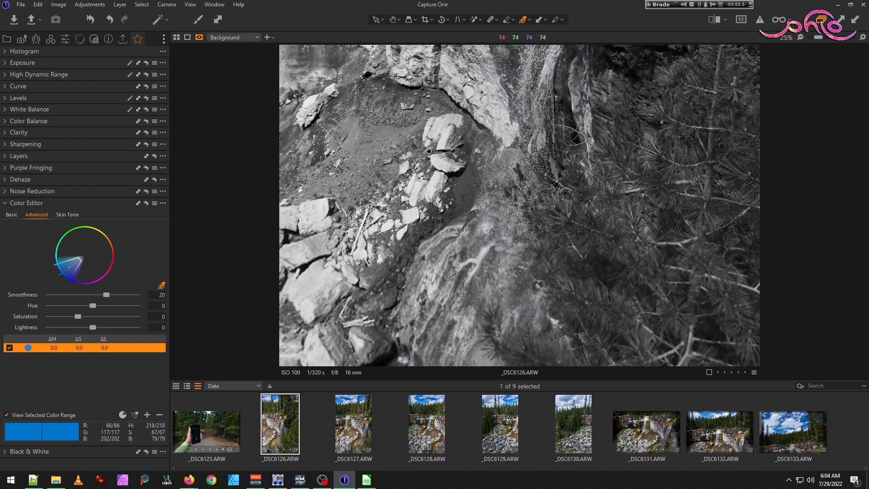
drag(387, 68, 390, 320)
drag(390, 84, 392, 192)
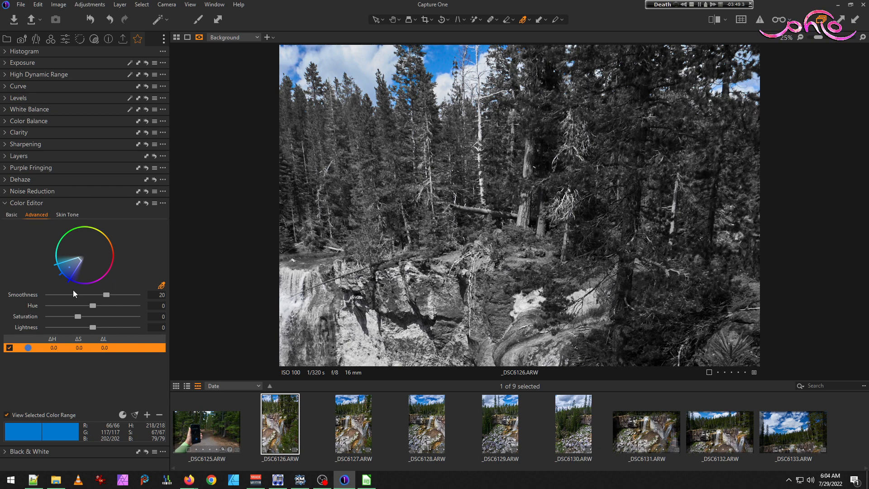
- Remove the resampled blue range and turn off the selected colour range view
click(159, 415)
click(7, 415)
scroll(472, 170, down, 2)
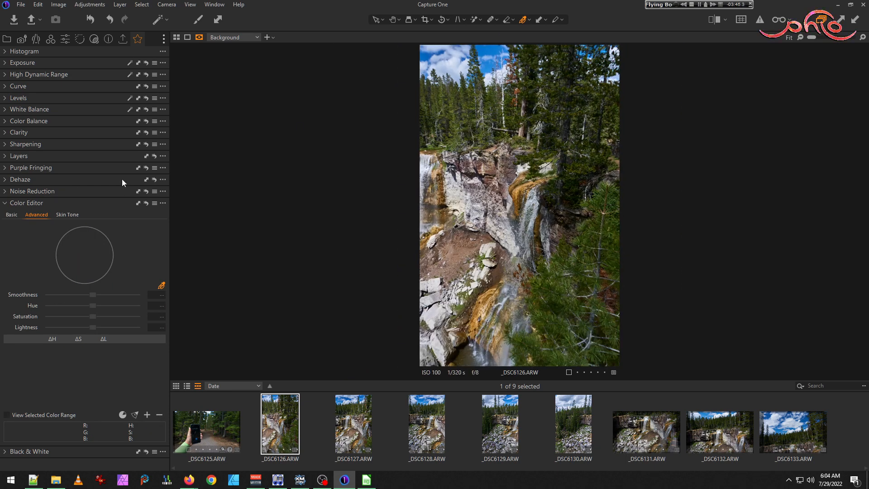
- Choose the blue colour range in the basic Color Editor for the Background layer
click(5, 156)
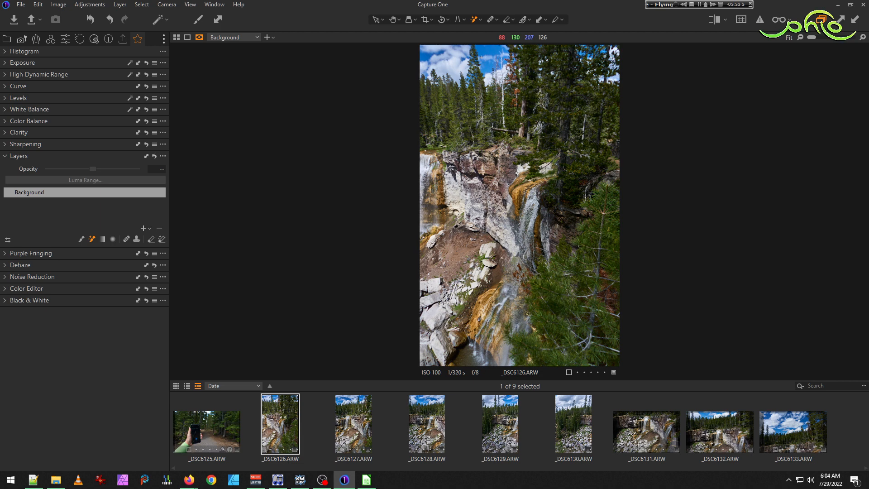
scroll(484, 56, up, 2)
drag(469, 68, 472, 114)
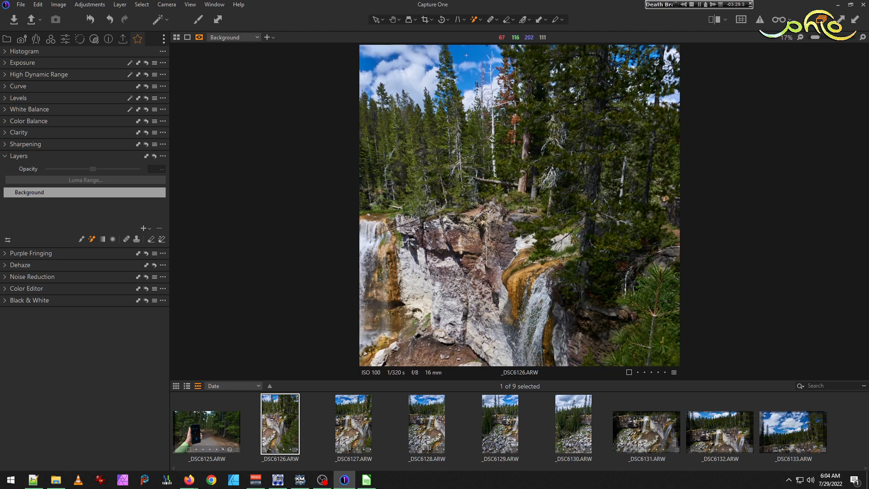
click(6, 289)
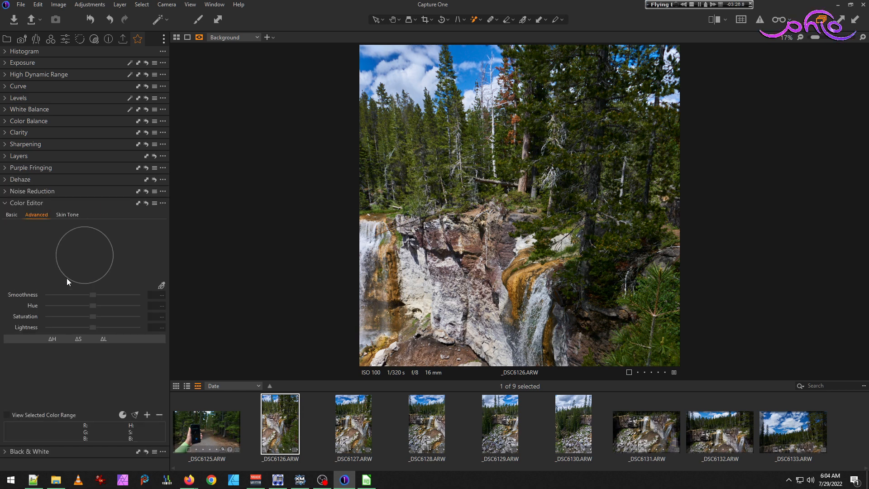
click(12, 214)
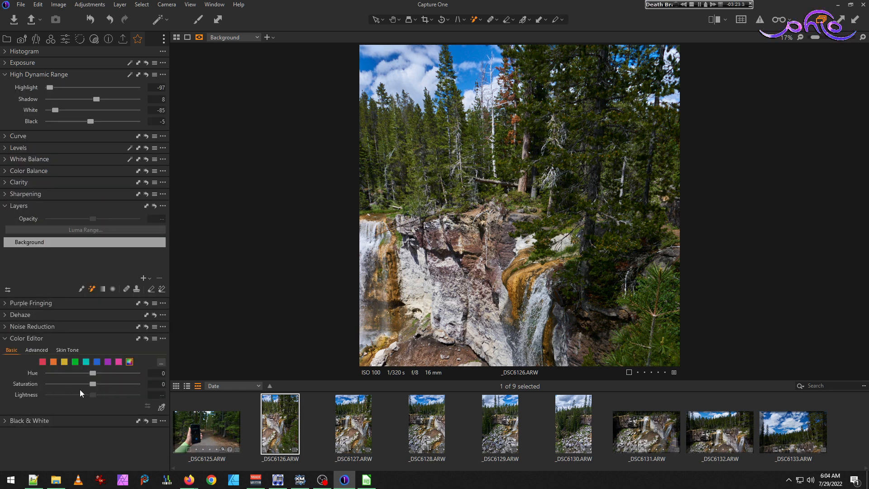
click(97, 364)
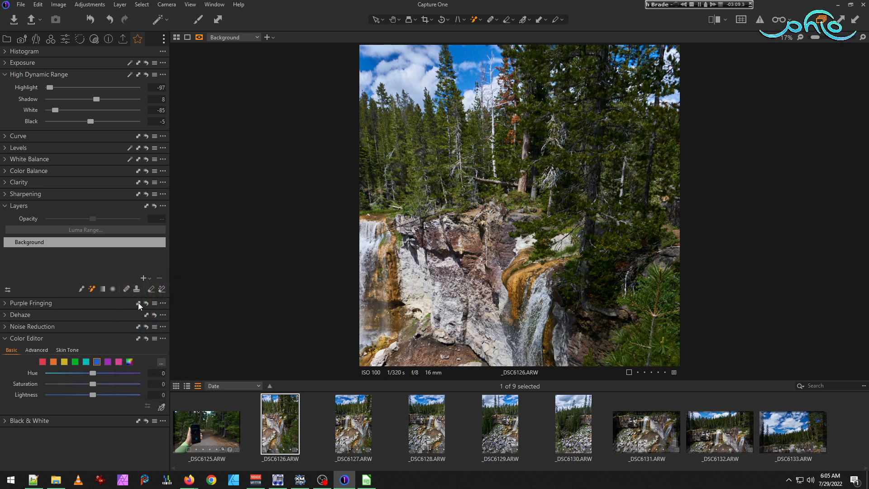
- Try creating a masked layer from the basic blue selection, and delete that adjustment layer
click(164, 338)
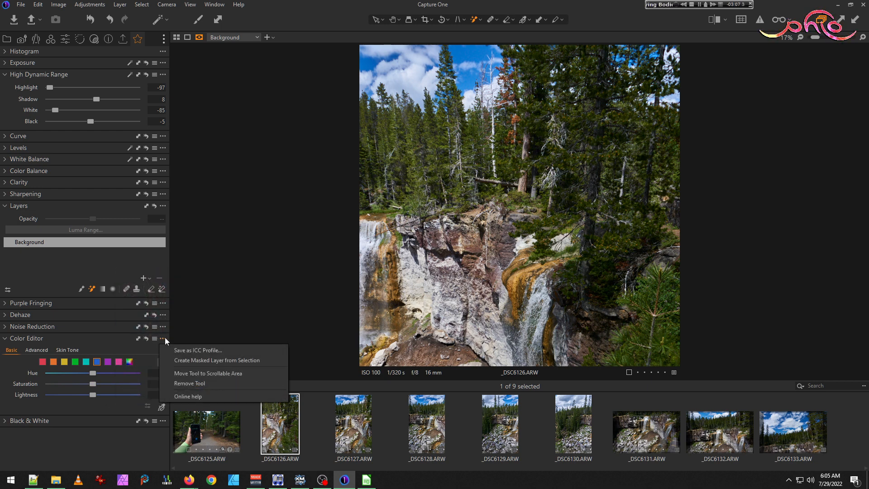
click(235, 359)
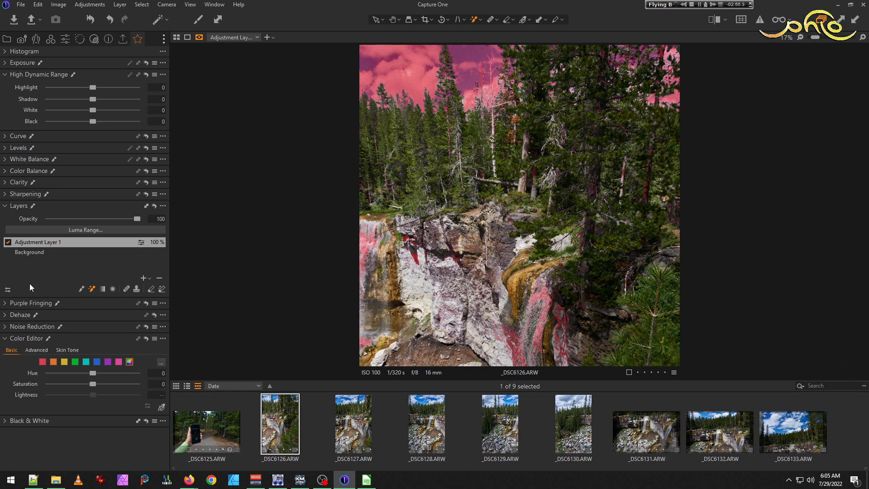
click(160, 278)
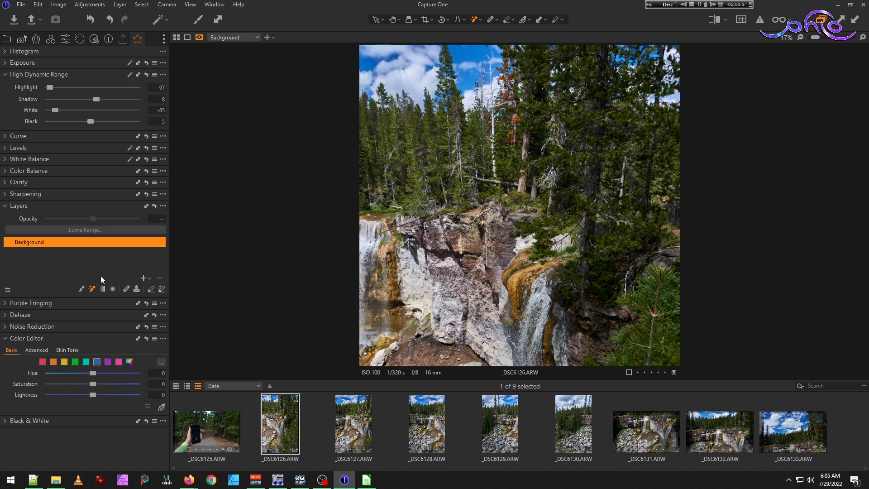
click(68, 349)
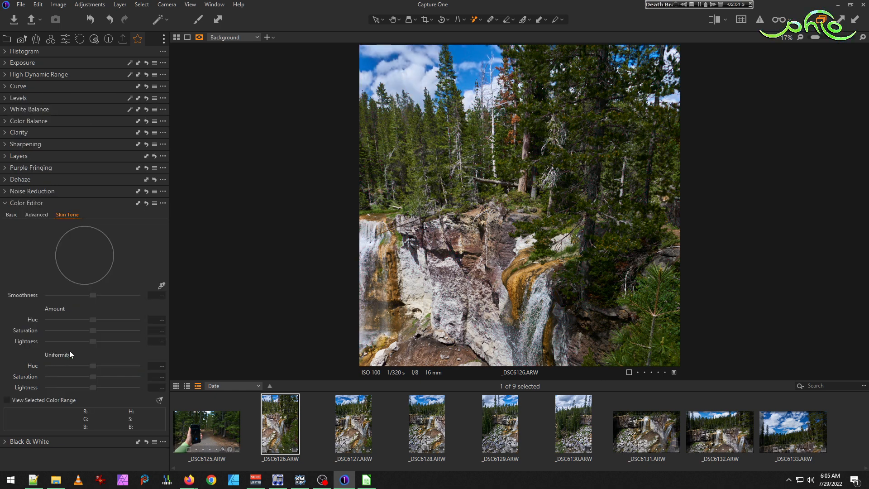
click(39, 215)
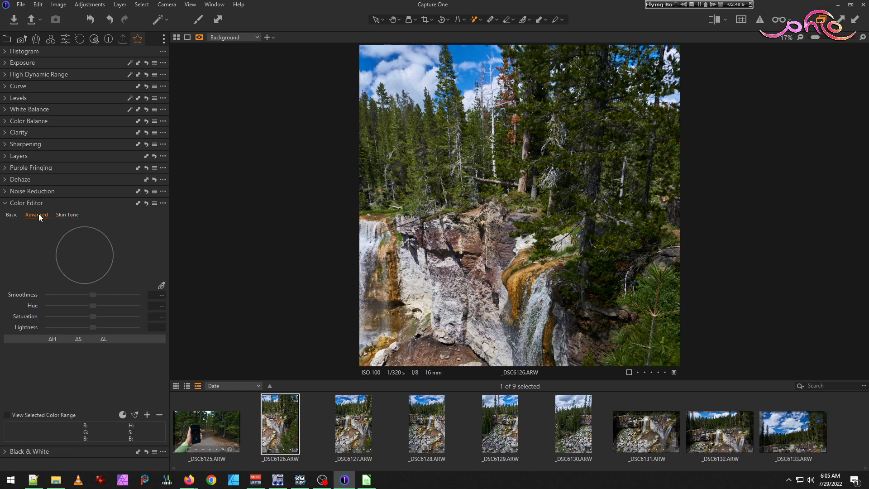
click(6, 203)
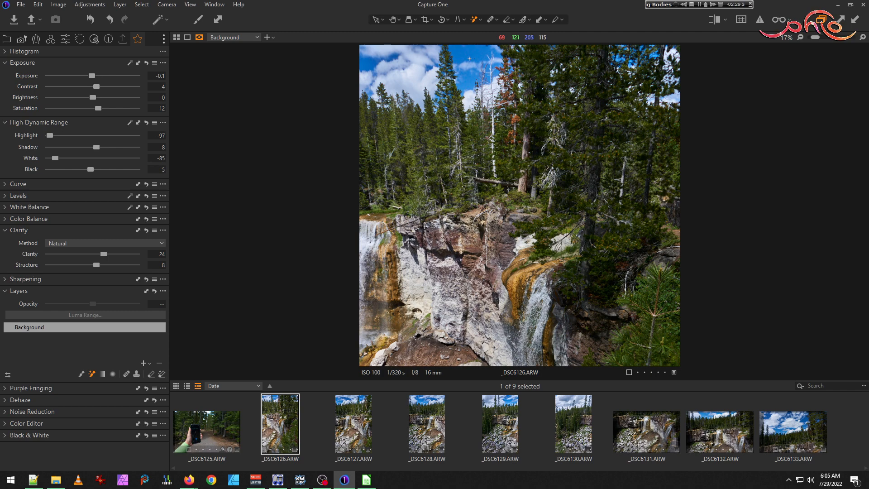
- Mask the dark blue sky beside the tall tree with the Magic Brush on a new adjustment layer
scroll(410, 77, up, 2)
scroll(410, 76, up, 1)
mouse_move(404, 82)
mouse_down()
mouse_move(392, 116)
mouse_move(359, 118)
mouse_up()
click(361, 74)
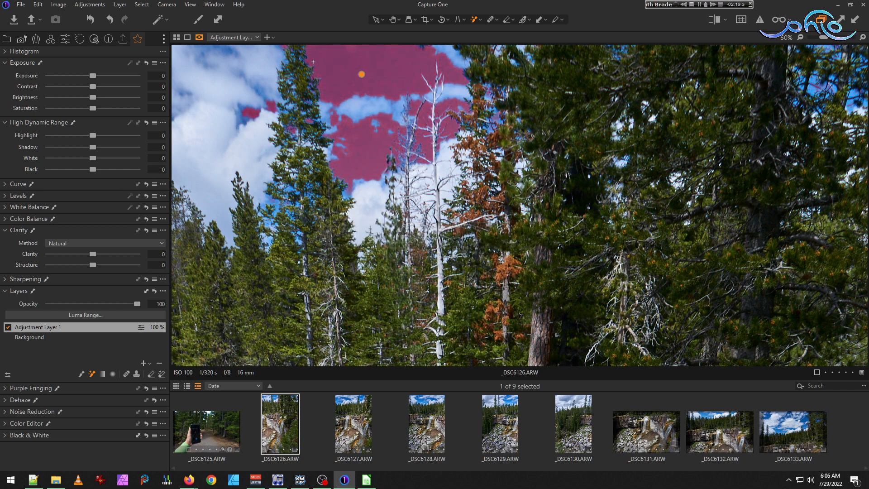
- Examine the sky mask's coverage around the clouds, through the tree branches and across the forest
drag(291, 105, 345, 158)
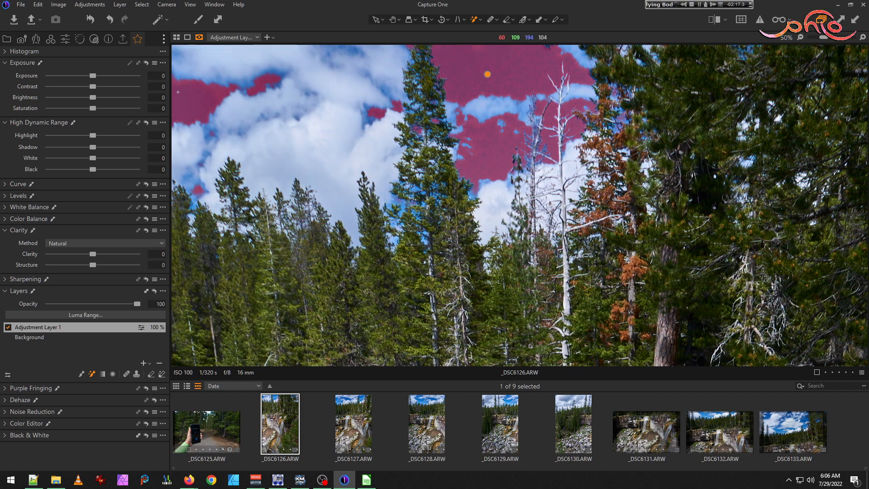
scroll(192, 181, up, 3)
scroll(196, 169, down, 3)
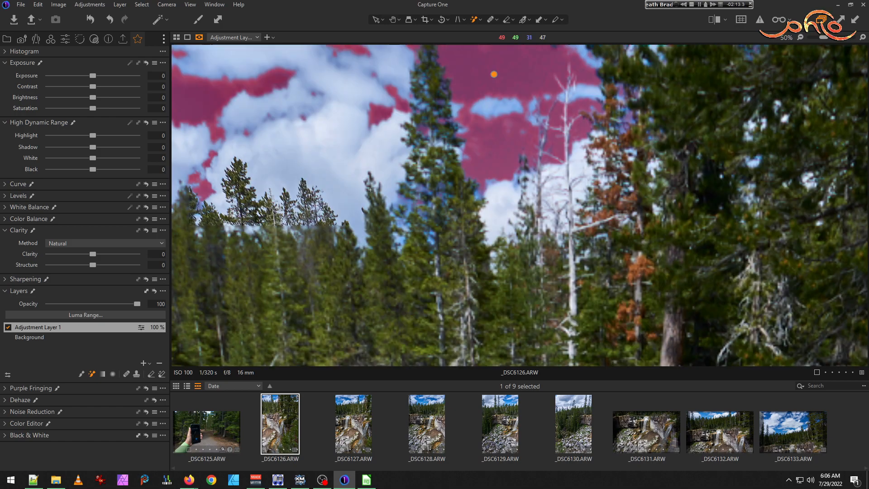
scroll(424, 102, up, 2)
scroll(275, 278, up, 2)
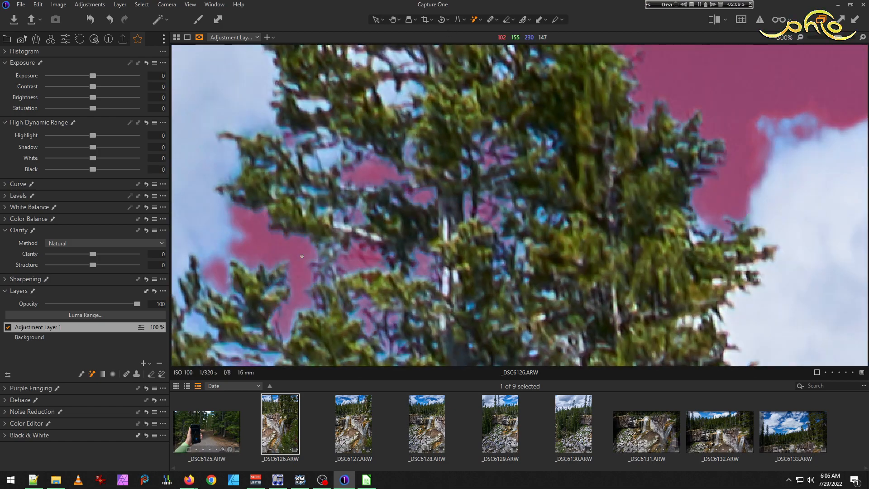
scroll(314, 244, down, 3)
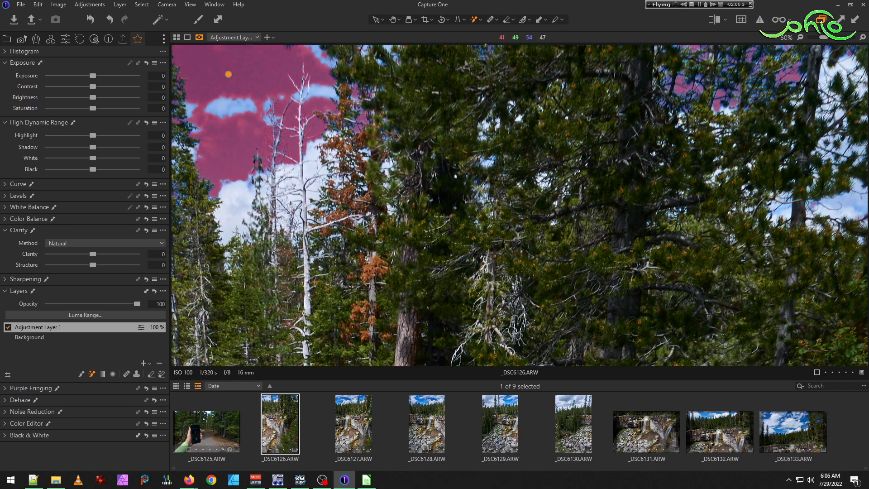
scroll(487, 48, up, 3)
scroll(488, 47, up, 1)
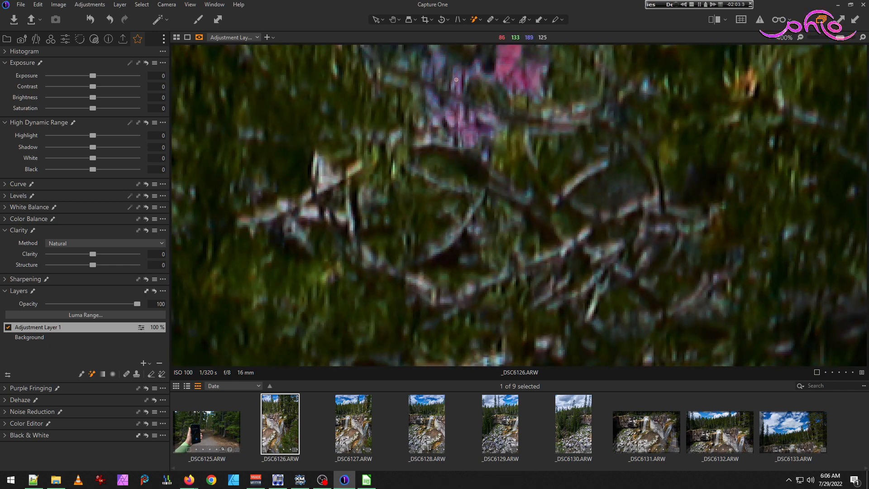
scroll(466, 108, down, 4)
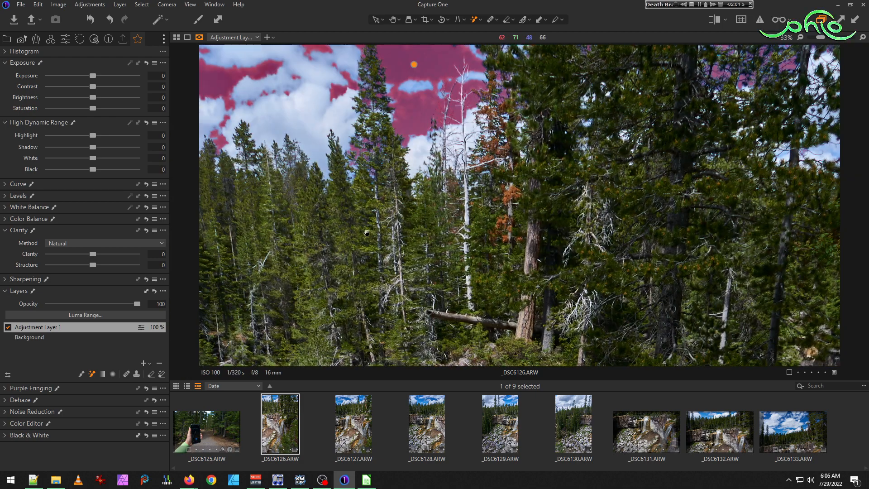
scroll(660, 86, up, 3)
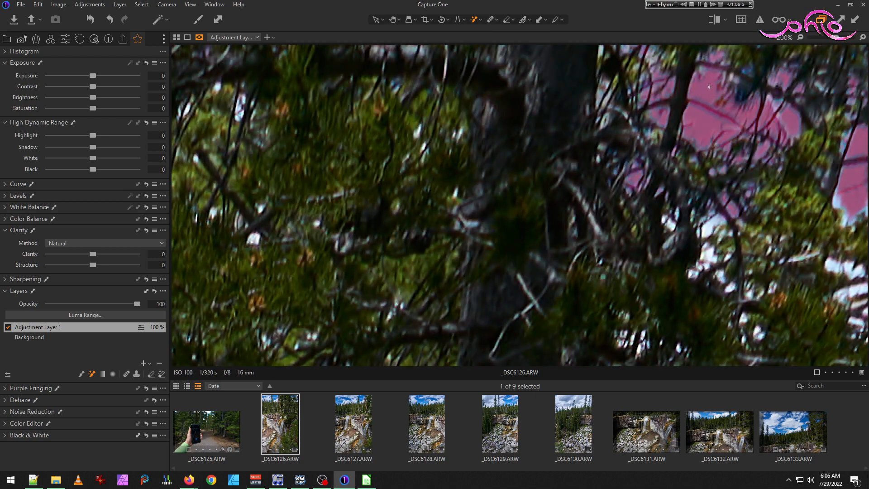
scroll(706, 86, down, 5)
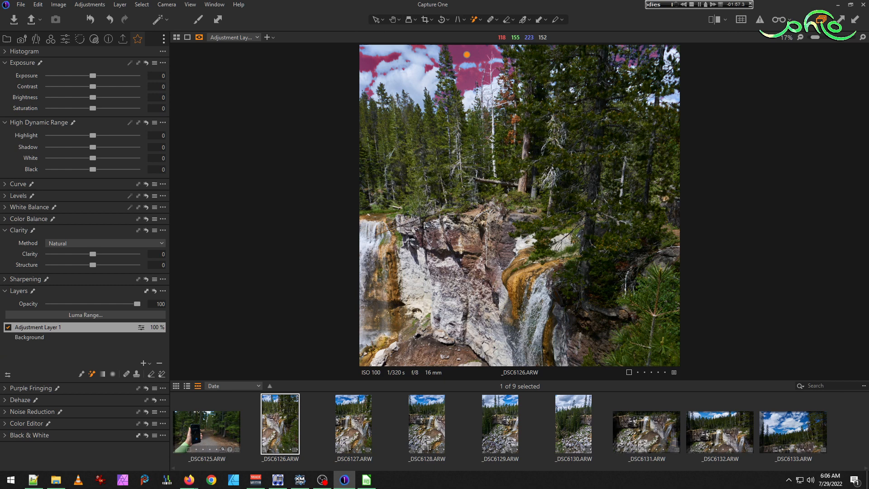
- Refine the mask of Adjustment Layer 1 with a radius of 124
click(23, 325)
right_click(24, 325)
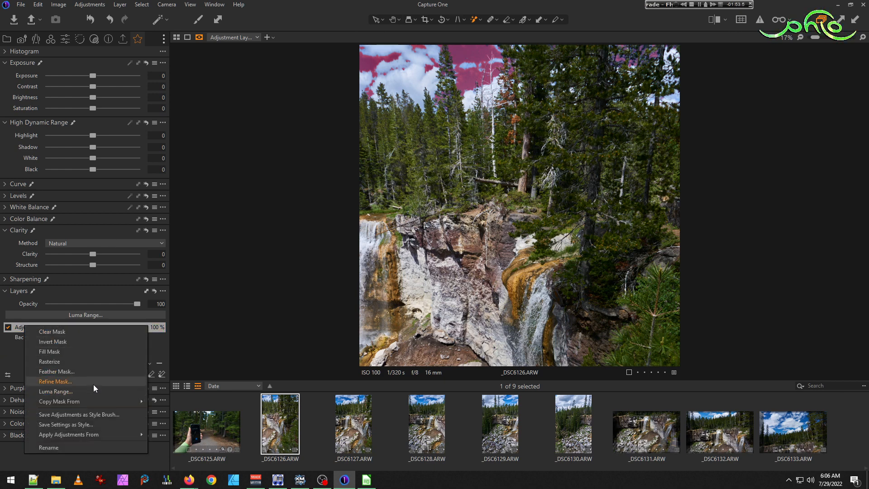
click(93, 384)
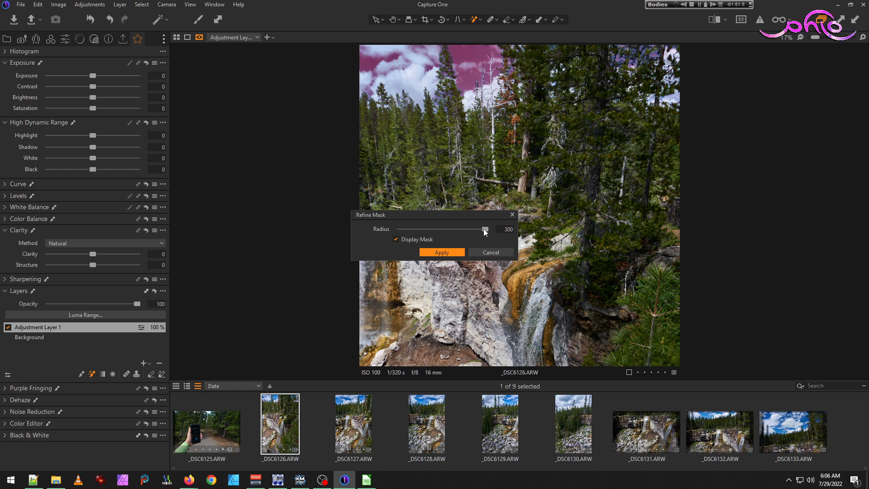
drag(465, 230, 471, 229)
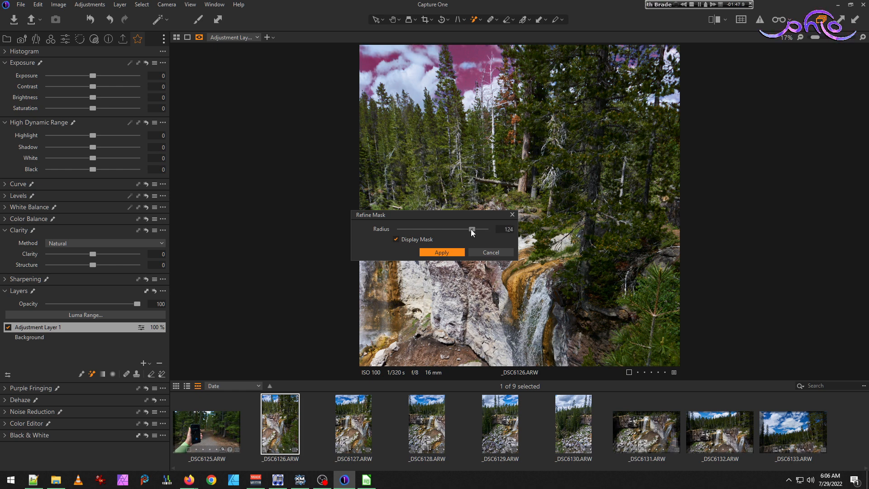
click(455, 253)
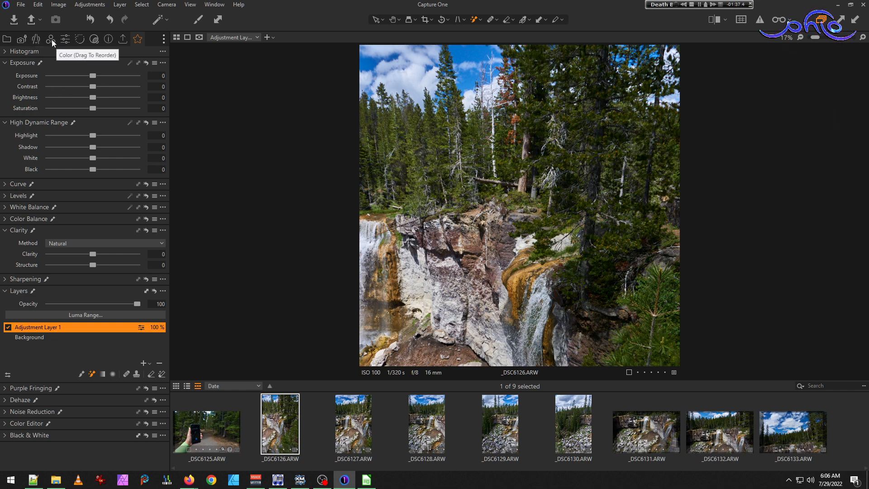
- Try to enable Uniform Light in the photo's LCC settings, and return to the favourite adjustment tools
click(36, 40)
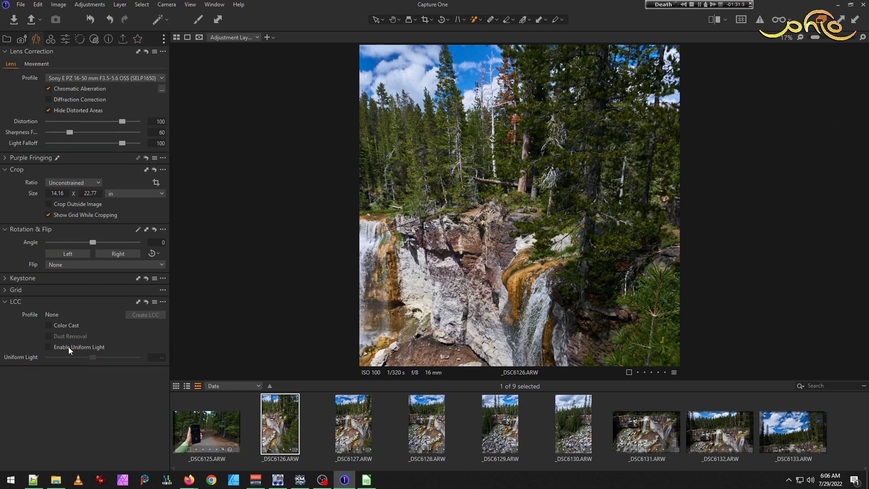
click(49, 347)
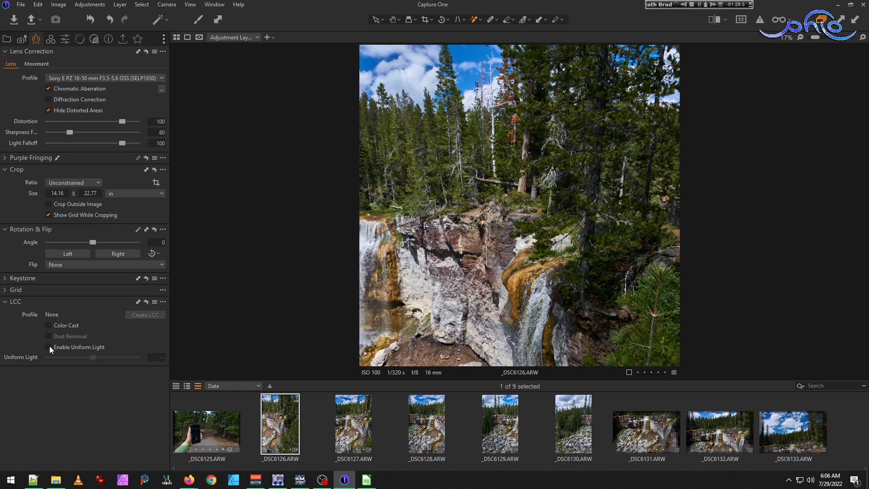
click(48, 348)
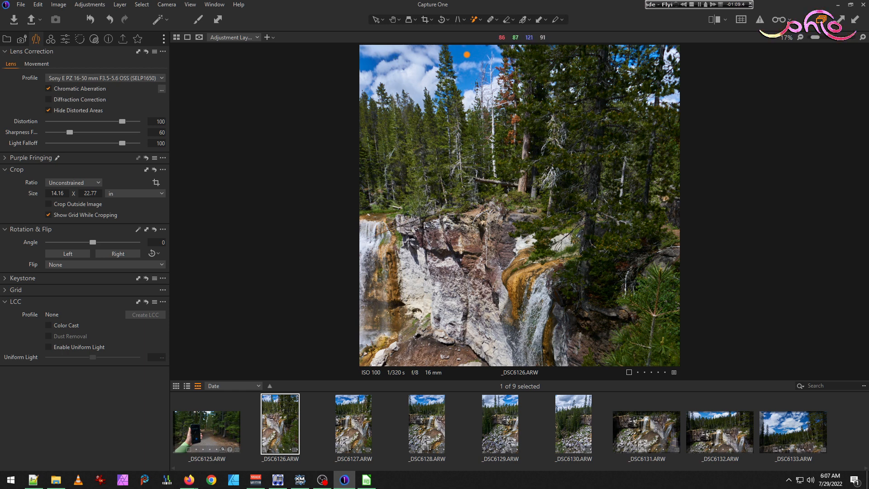
click(138, 39)
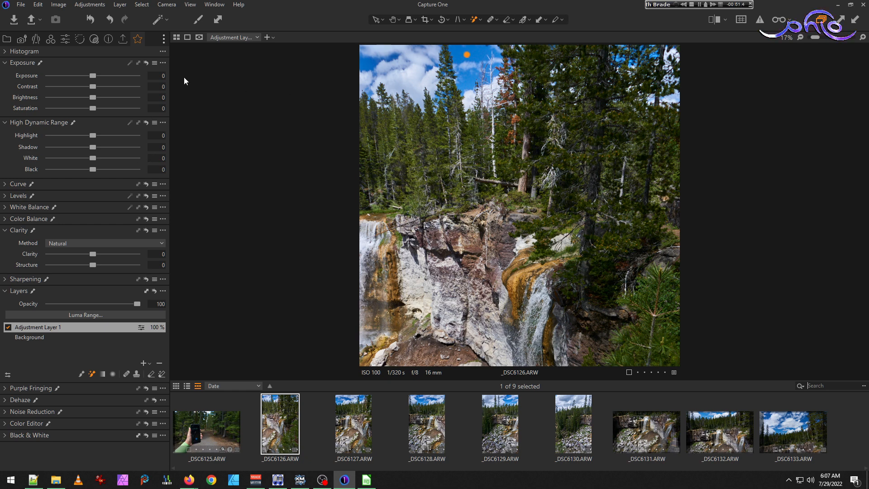
click(22, 337)
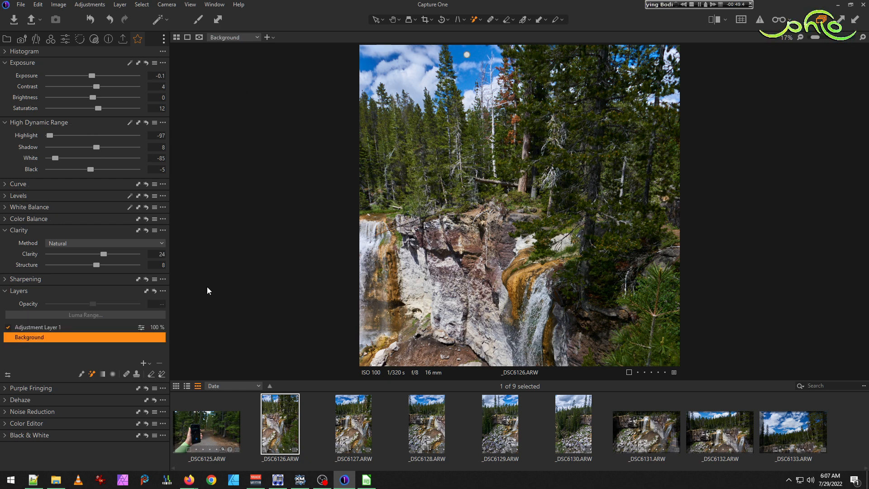
click(42, 327)
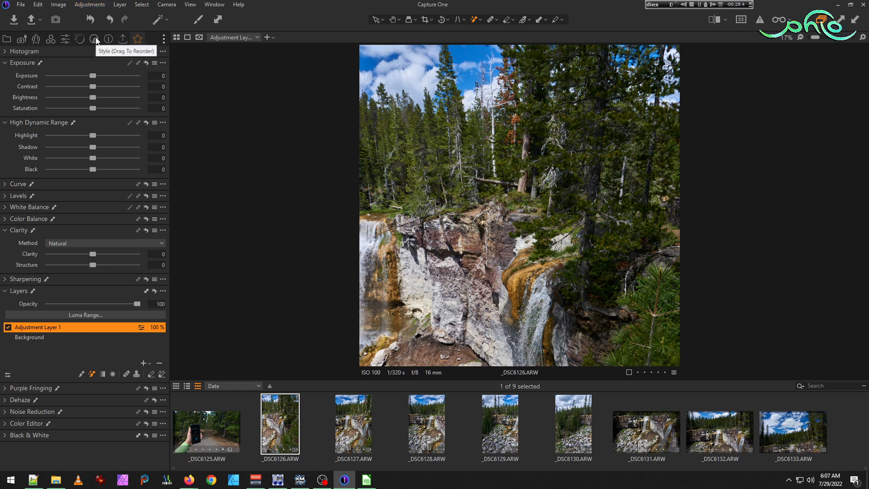
click(66, 39)
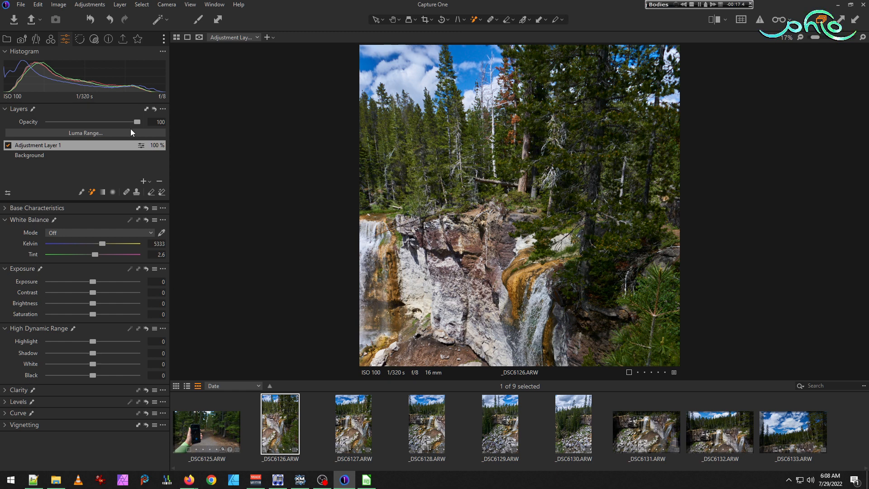
click(136, 41)
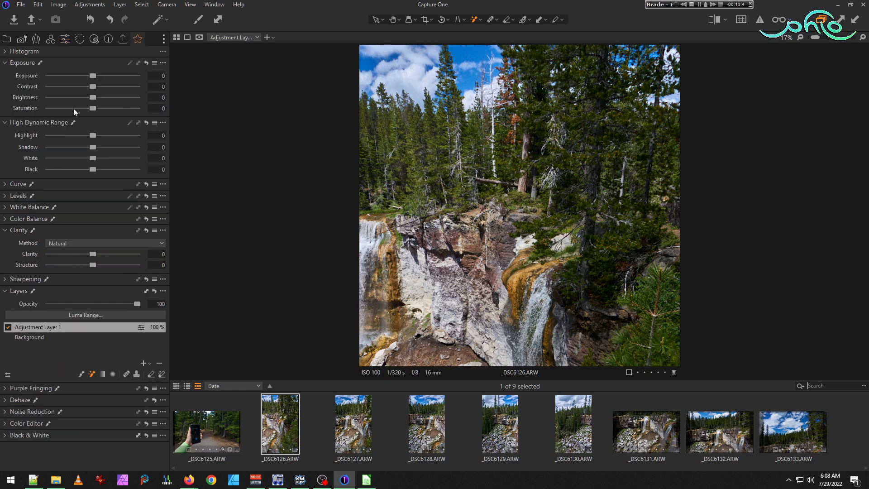
- Set Adjustment Layer 1's Shadow to 19, Black to 76 and Exposure to 0.1, and rename the layer "blue sky"
drag(94, 148, 127, 167)
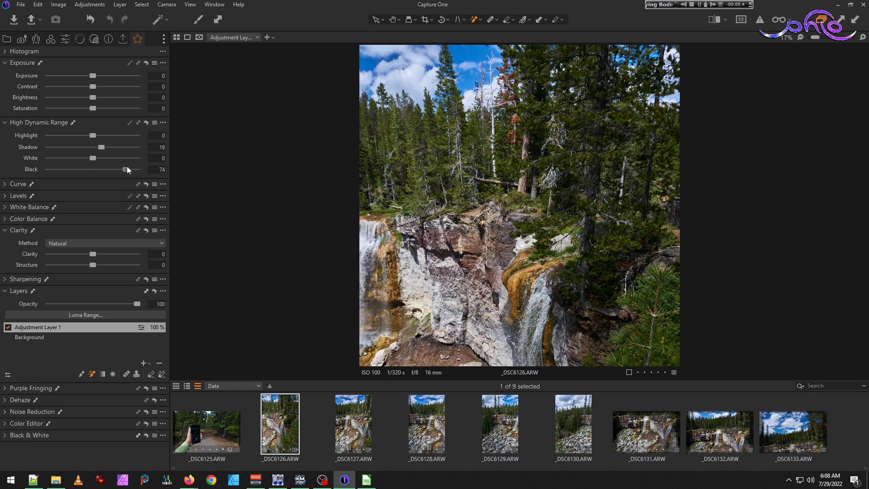
drag(90, 77, 91, 77)
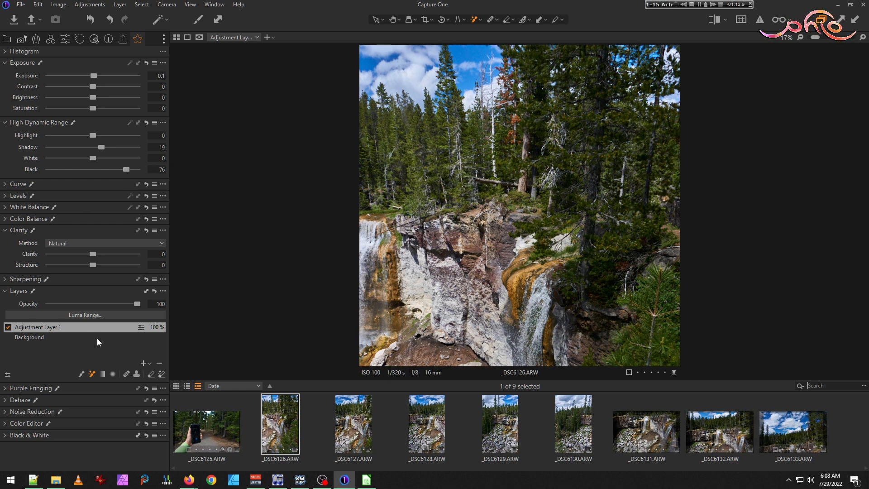
double_click(54, 327)
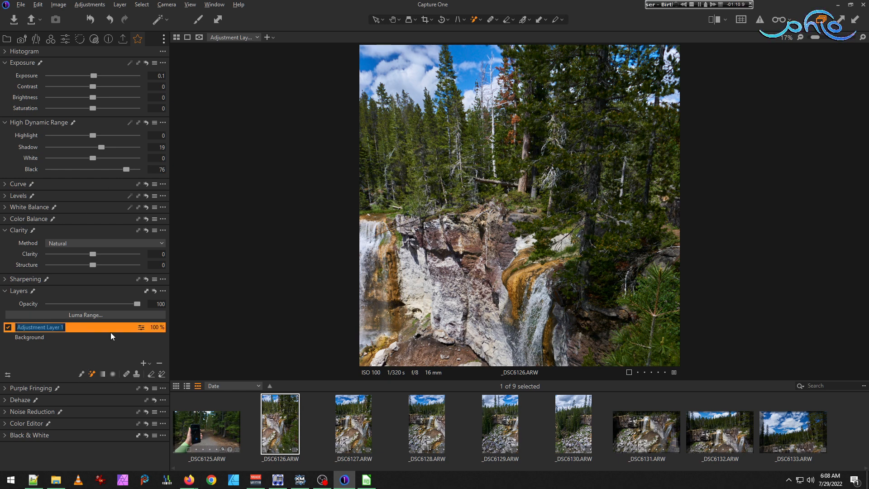
text(blue sky)
key(Return)
- Add a second adjustment layer above the blue sky layer and name it "dark blue sky"
click(143, 363)
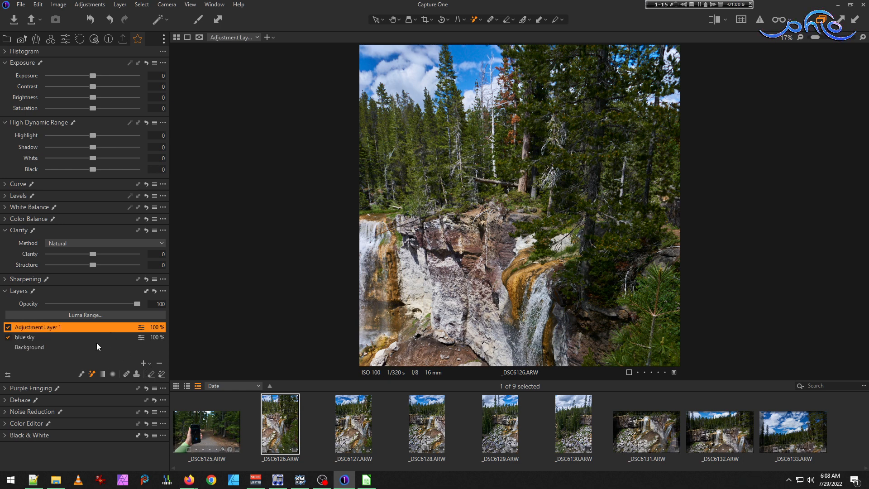
double_click(30, 327)
text(dark blue sky)
key(Return)
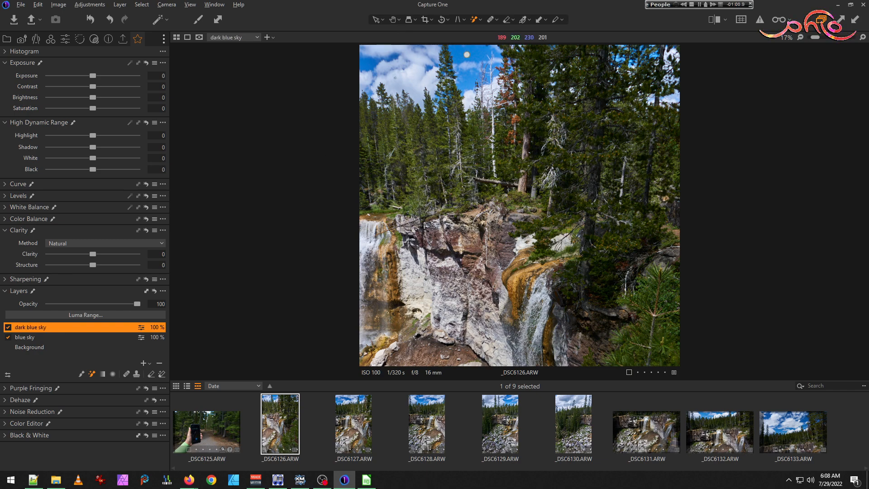
- Mask the dark blue patch between the clouds with the Magic Brush on the dark blue sky layer, and display the mask
scroll(467, 56, up, 4)
drag(390, 153, 563, 197)
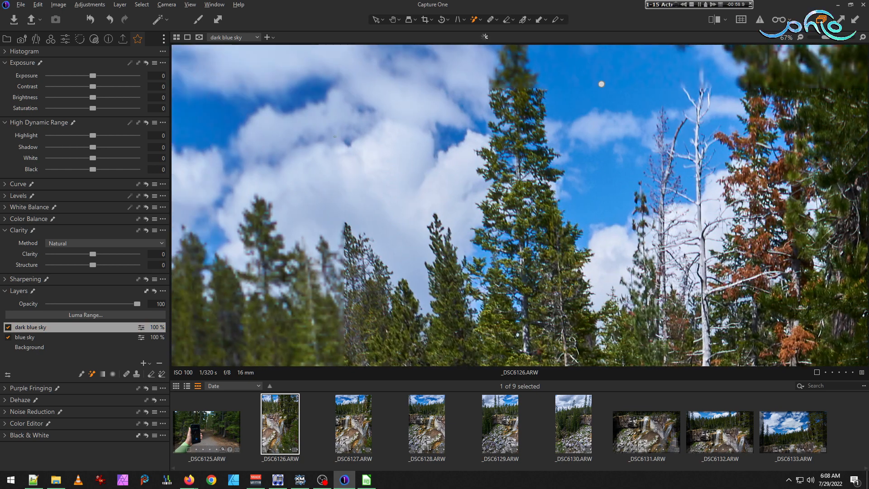
click(317, 94)
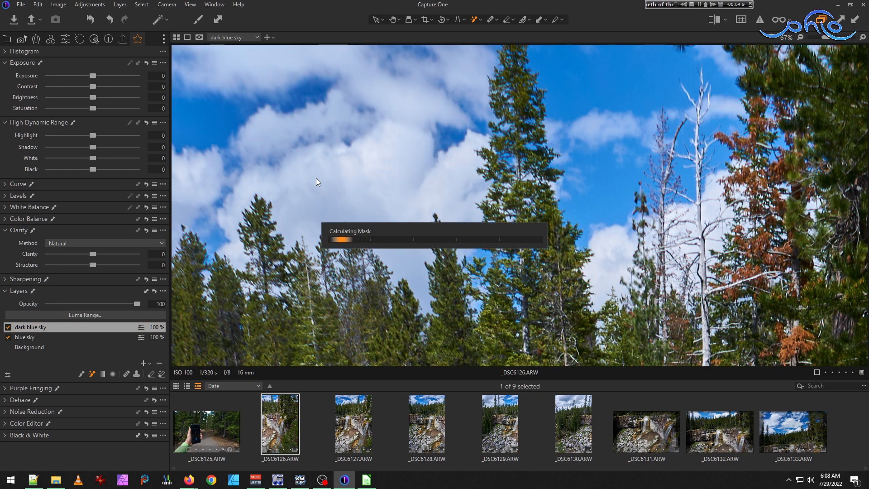
key(m)
- Examine the dark blue sky mask's coverage around the clouds, tall tree and bare branches
scroll(316, 178, down, 3)
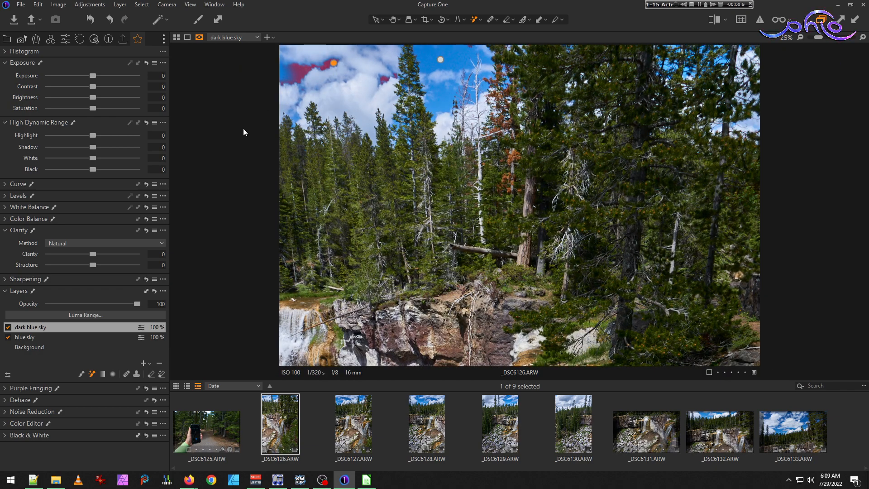
scroll(254, 120, up, 3)
drag(254, 119, 584, 297)
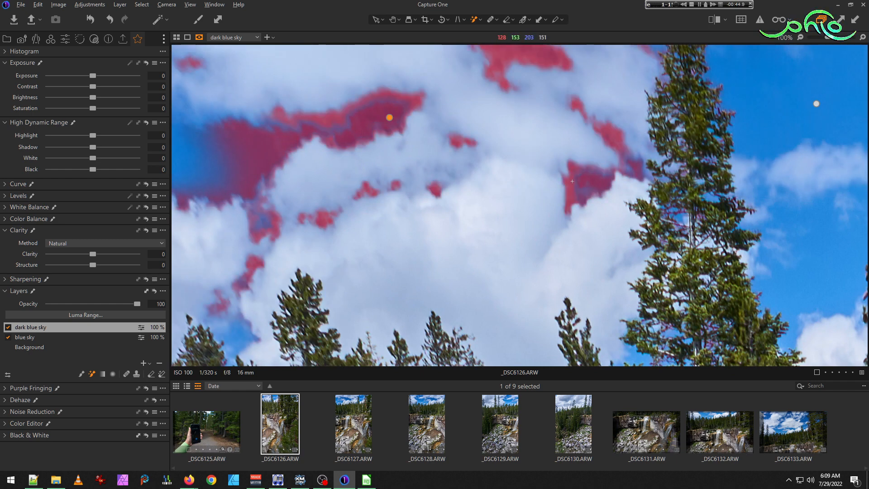
scroll(576, 180, down, 4)
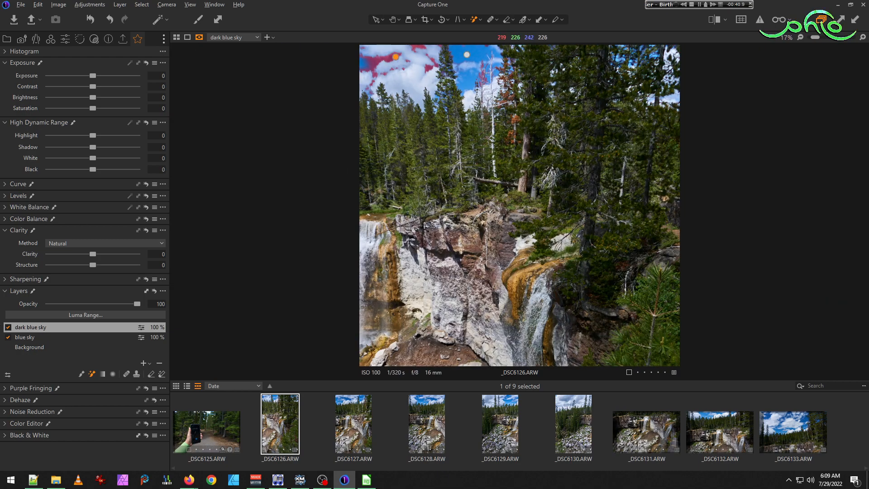
scroll(482, 63, up, 4)
scroll(403, 101, up, 2)
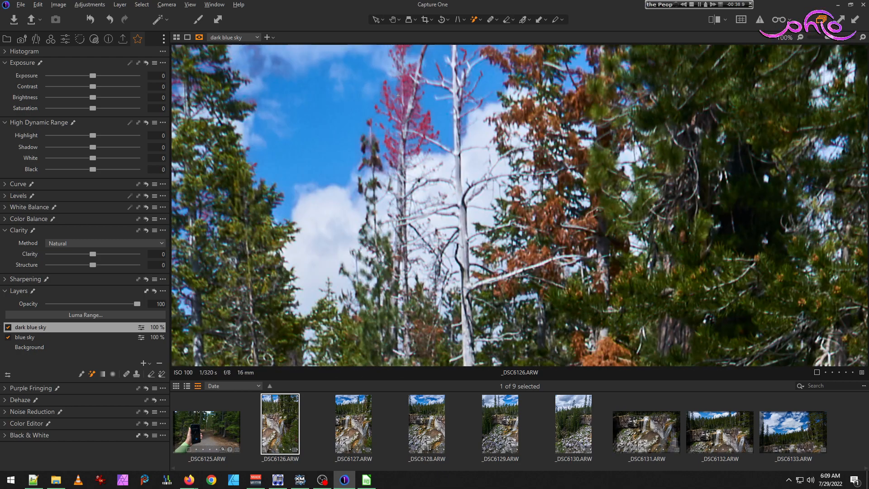
- Erase the dark blue sky mask from the bare trees and the brown-needled tree beside the blue patch
key(m)
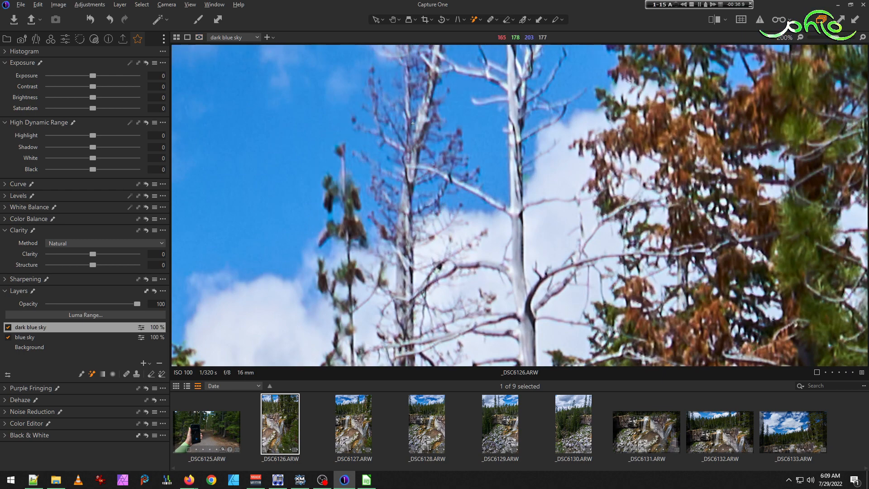
key(m)
scroll(451, 172, down, 3)
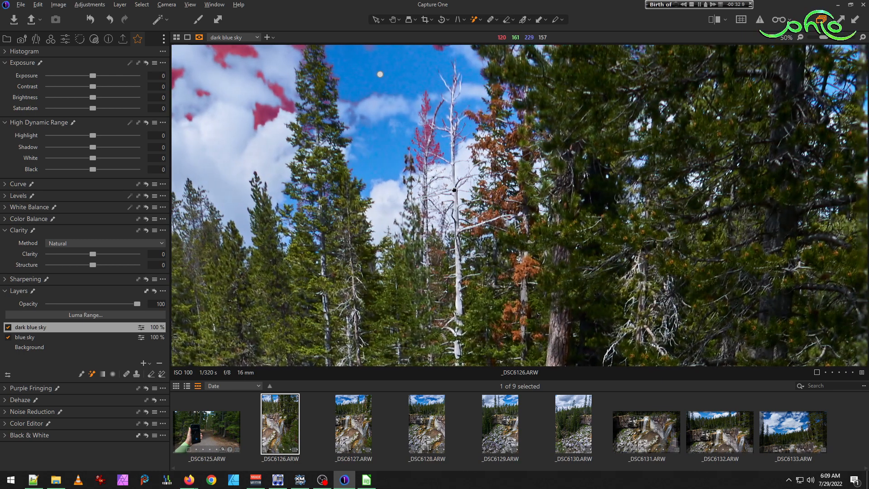
drag(454, 190, 450, 190)
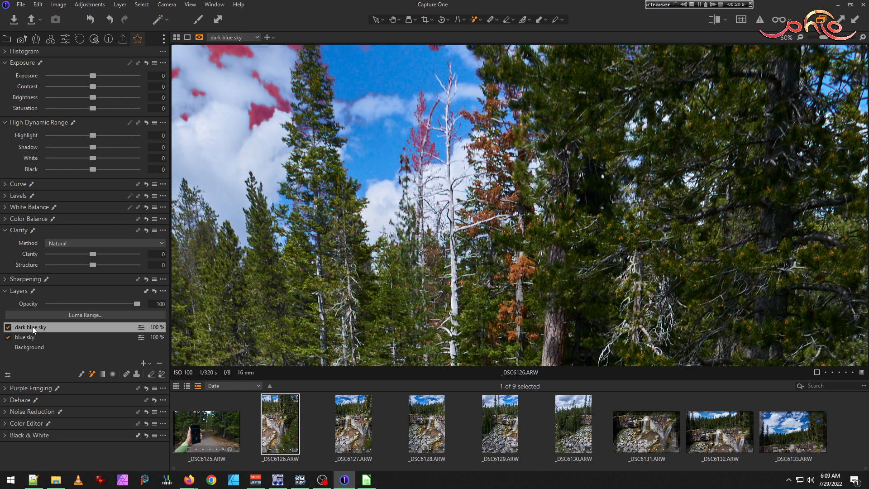
click(151, 374)
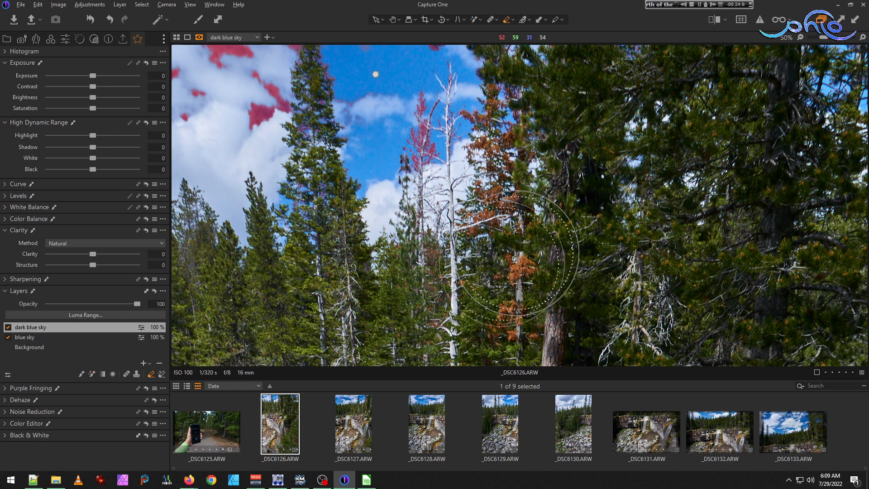
mouse_move(431, 227)
mouse_down()
mouse_move(430, 172)
mouse_move(473, 58)
mouse_move(529, 108)
mouse_up()
scroll(558, 265, down, 4)
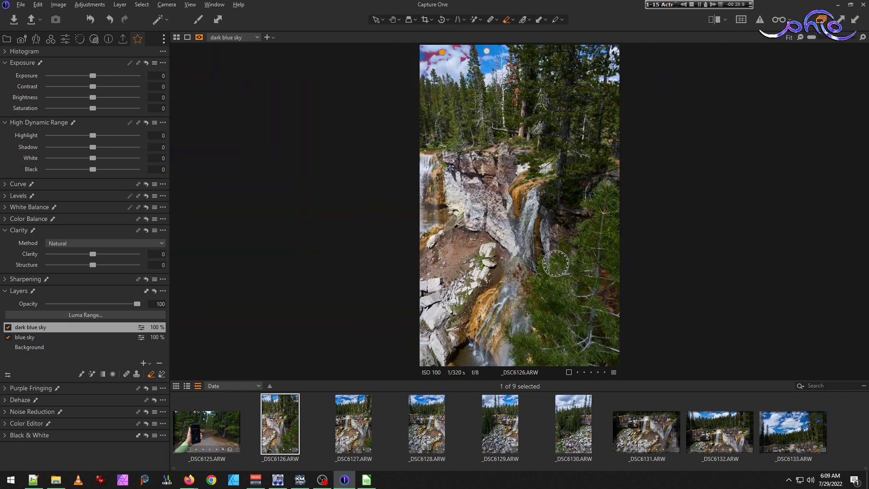
scroll(504, 86, up, 2)
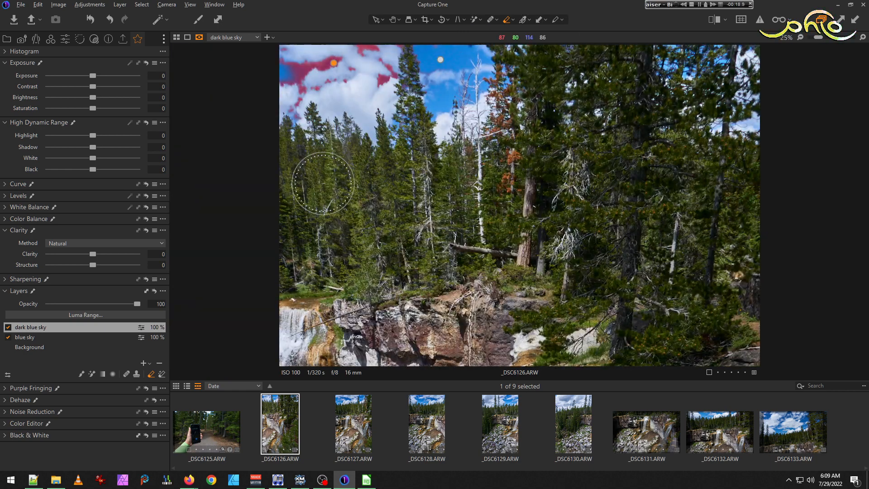
- Refine the dark blue sky layer's mask with a radius of 97
right_click(38, 327)
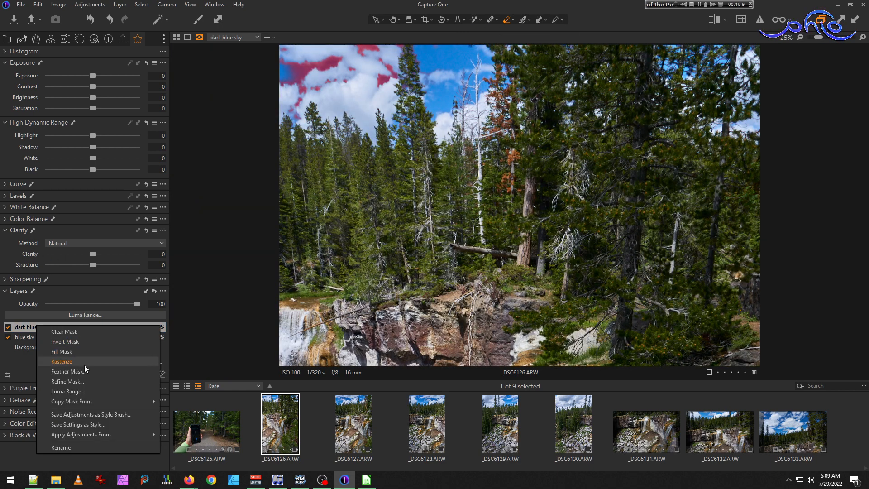
click(92, 381)
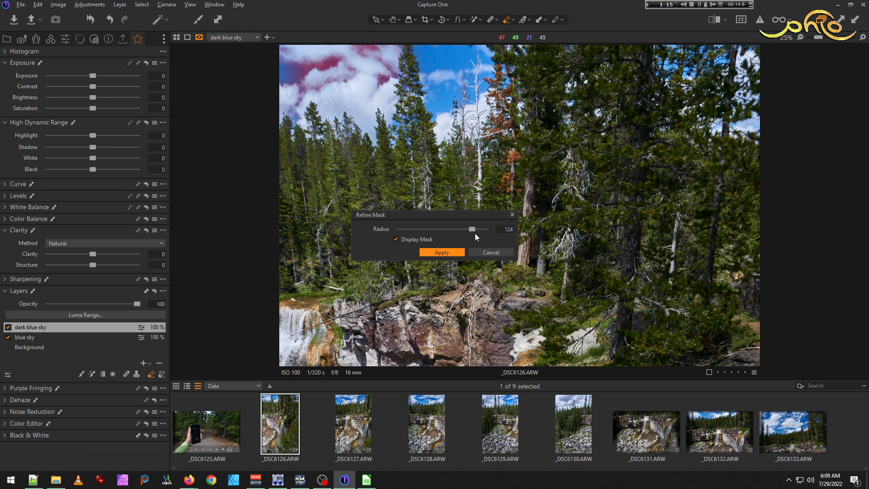
drag(473, 229, 469, 227)
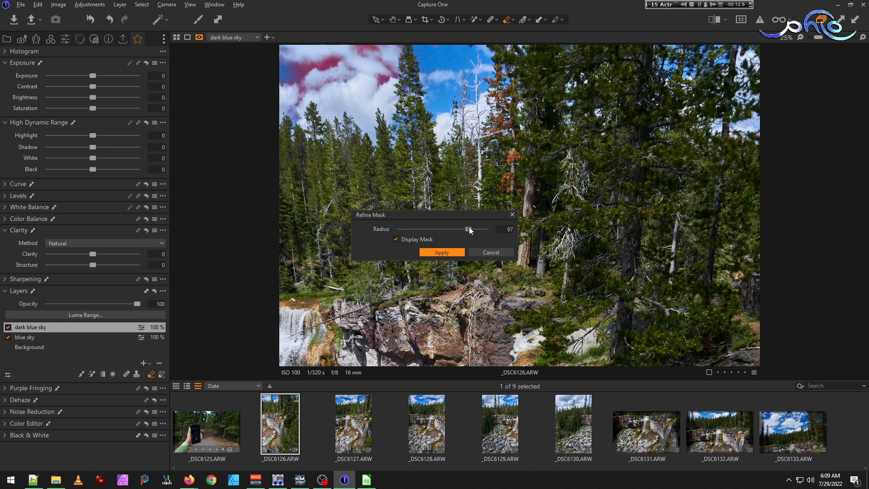
click(442, 251)
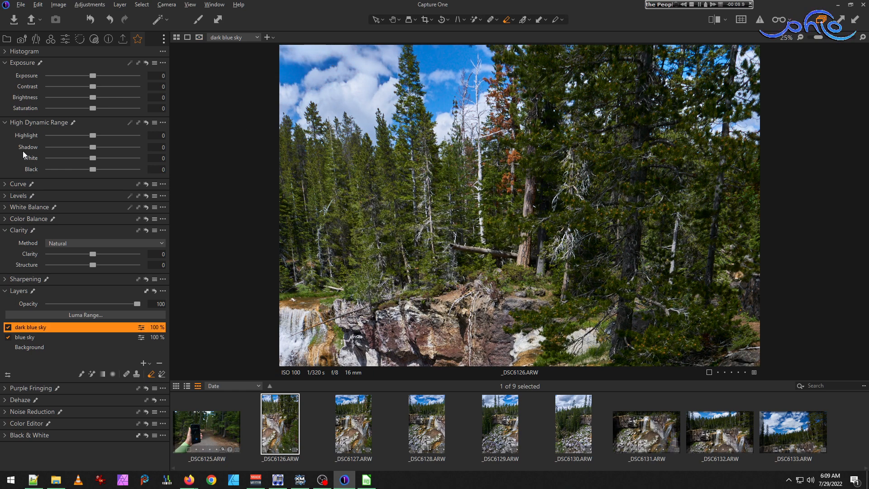
- Set the dark blue sky layer's Exposure to 0.6
drag(88, 73, 89, 72)
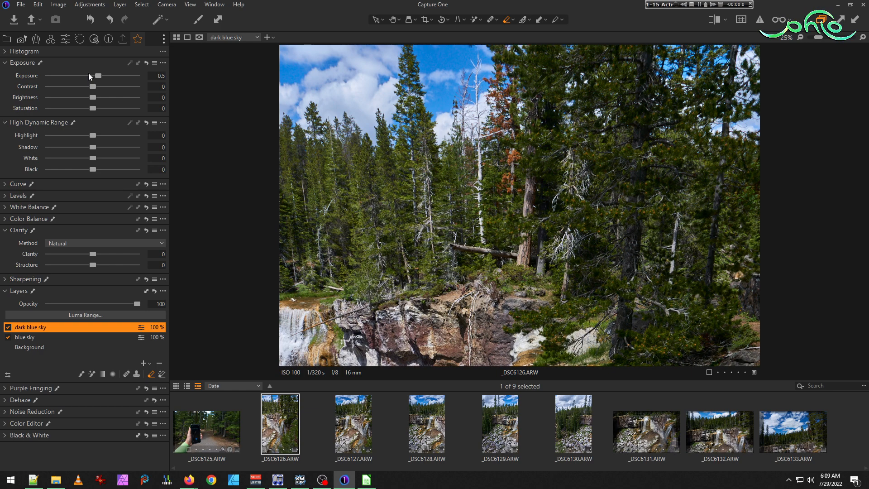
scroll(89, 73, up, 1)
scroll(89, 75, down, 1)
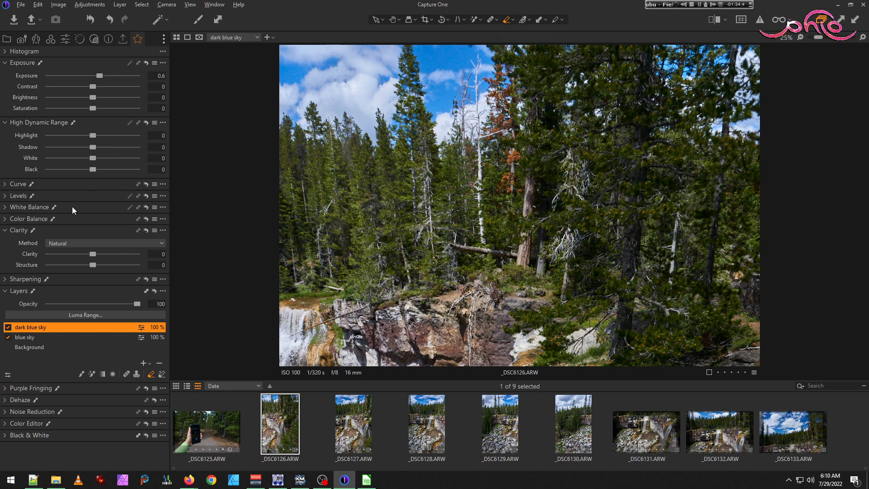
- Set the blue sky layer's Saturation to 10 and Exposure to 0.1
click(31, 339)
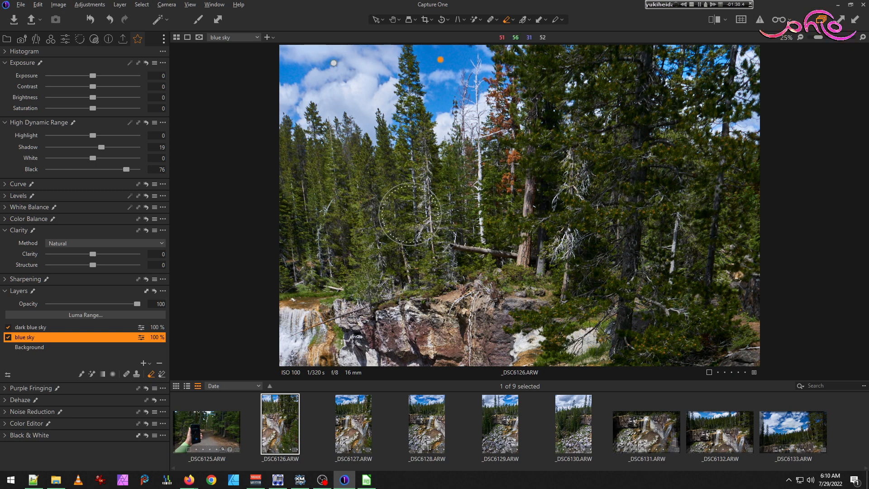
scroll(474, 235, down, 2)
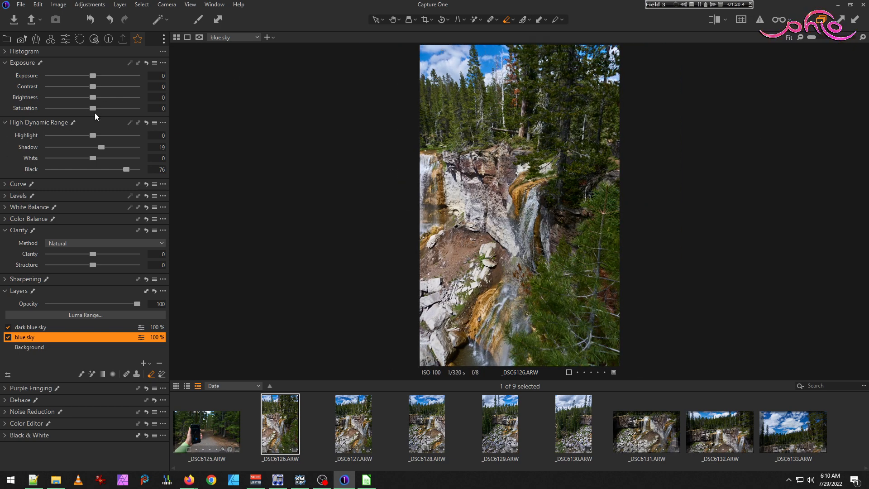
drag(95, 107, 101, 107)
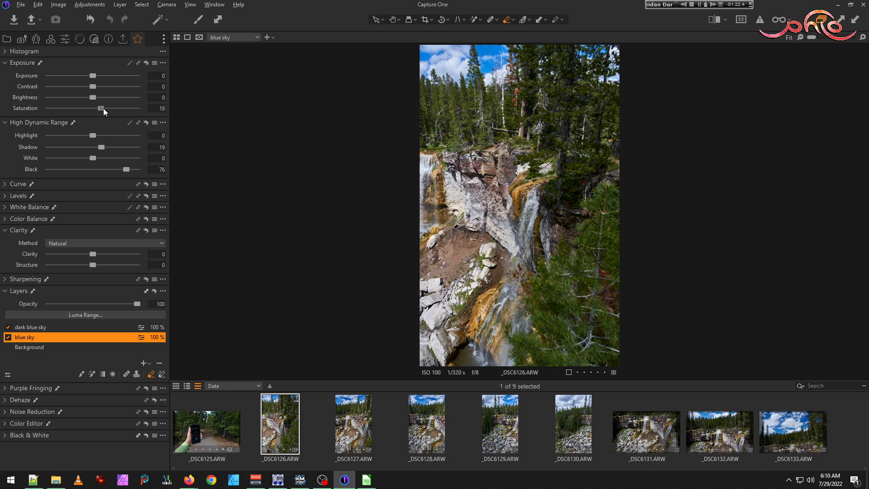
drag(104, 108, 102, 109)
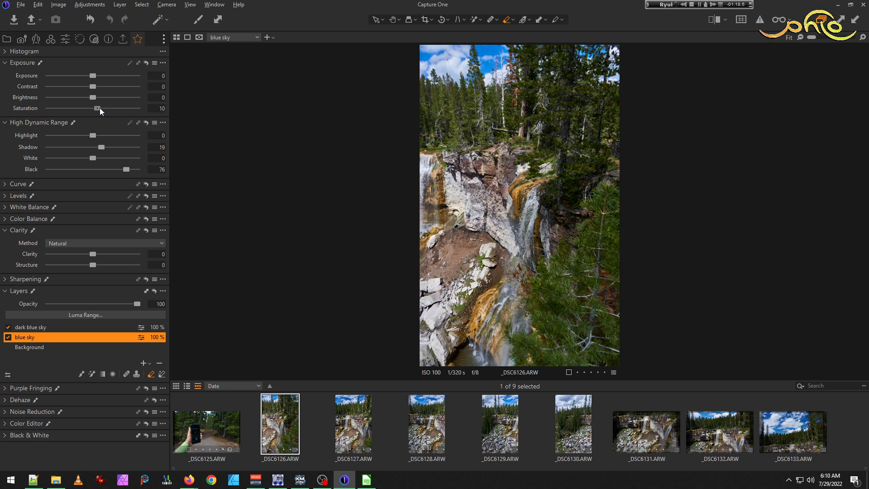
drag(77, 74, 79, 74)
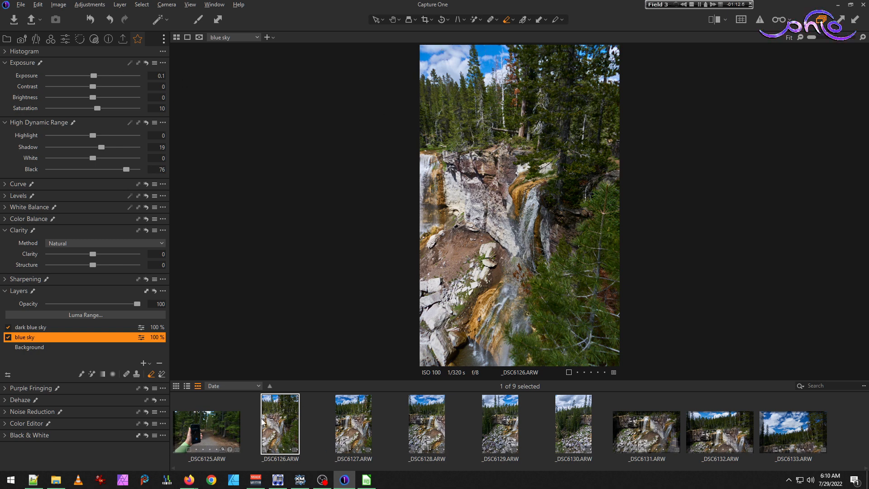
- On photo _DSC6127.ARW, mask the blue sky between the clouds with the Magic Brush on a new adjustment layer
click(364, 422)
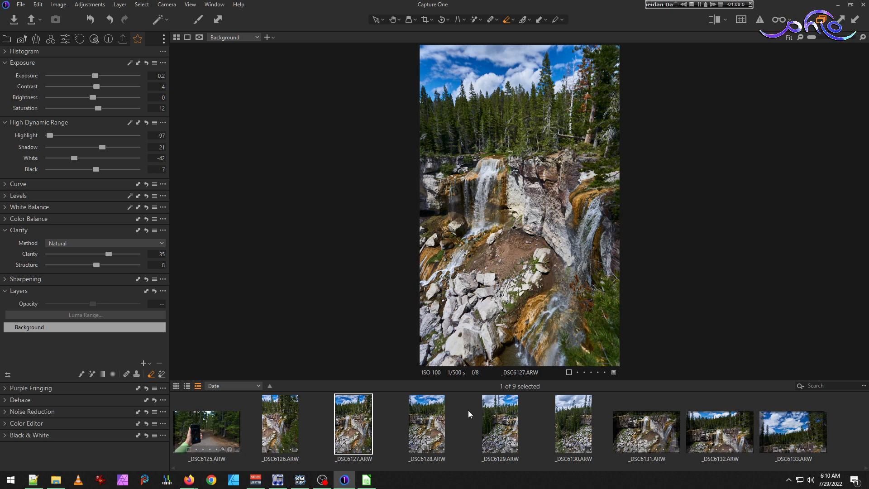
scroll(479, 66, up, 2)
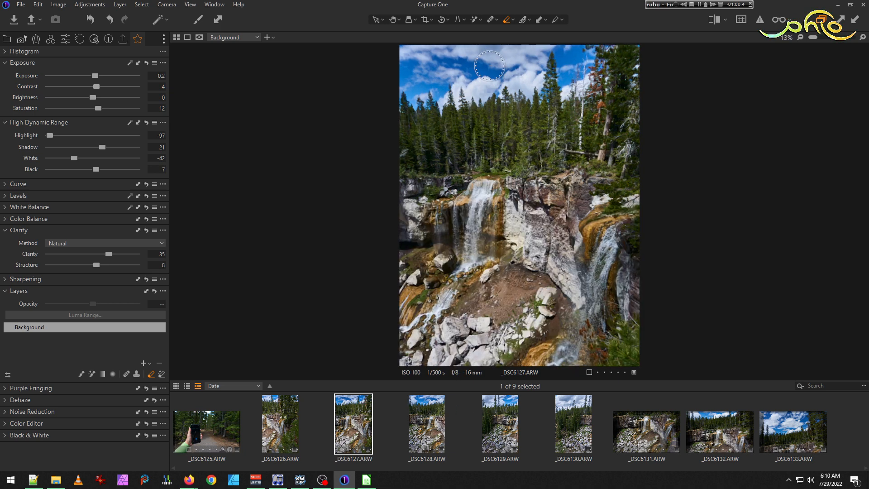
scroll(479, 66, up, 1)
drag(472, 86, 461, 188)
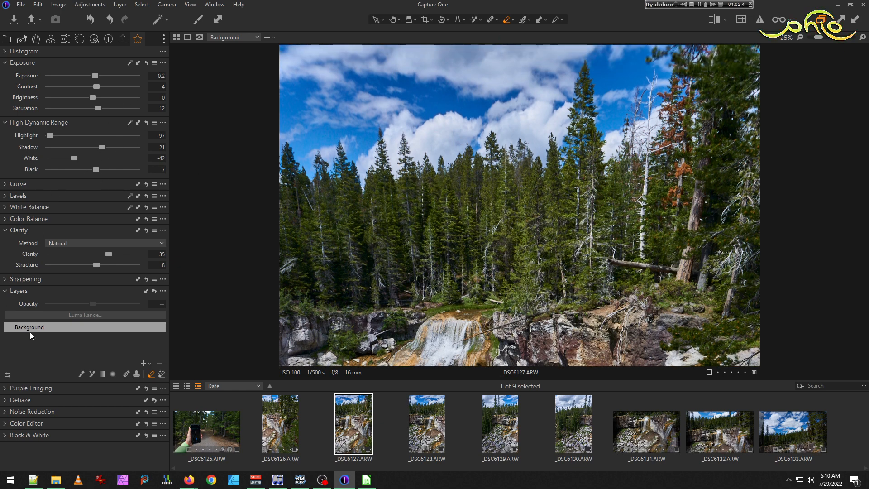
click(92, 374)
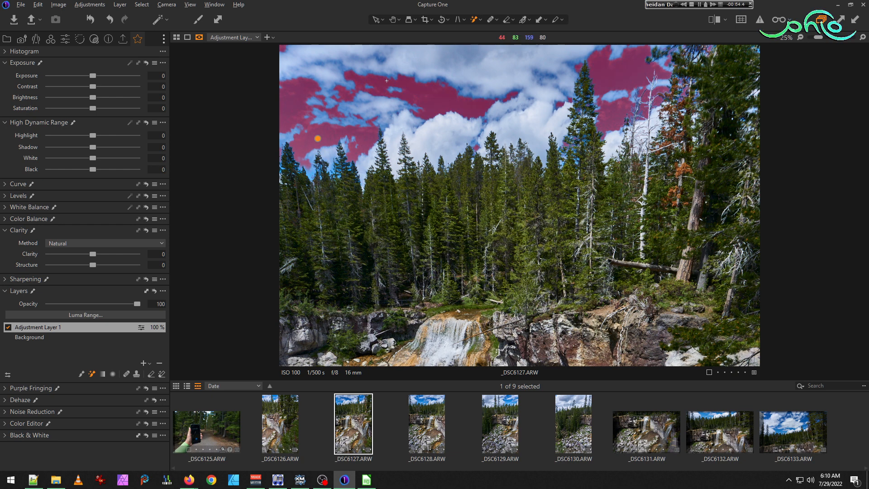
- Extend the Magic Brush mask into the paler blue edges and gaps between the clouds, undoing the stroke that spreads over the thin cloud
scroll(389, 81, up, 3)
scroll(367, 132, up, 1)
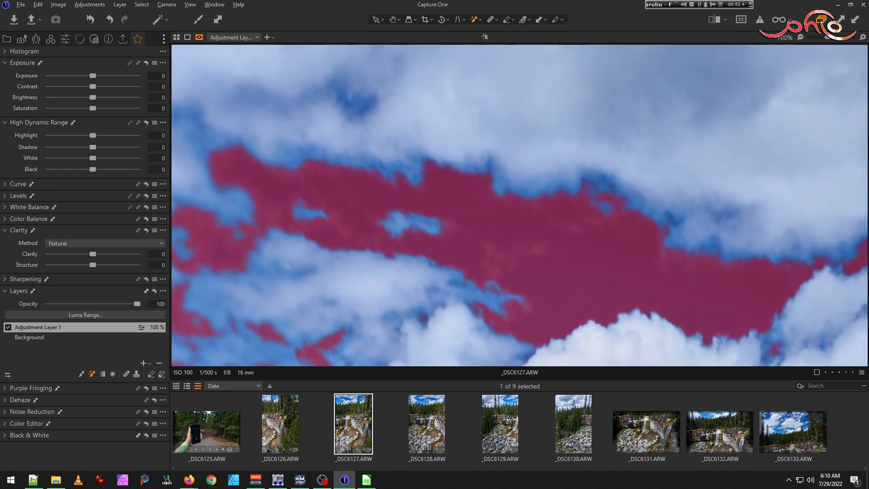
click(385, 116)
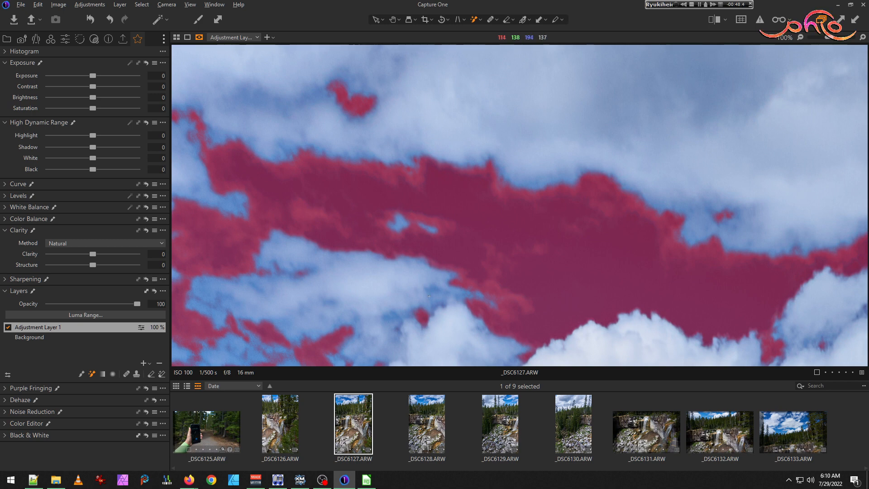
click(420, 265)
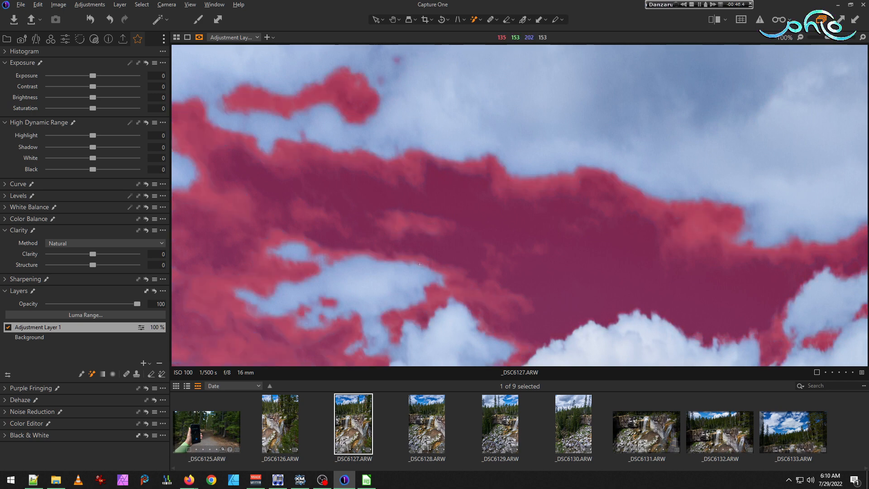
key(ctrl+z)
key(space)
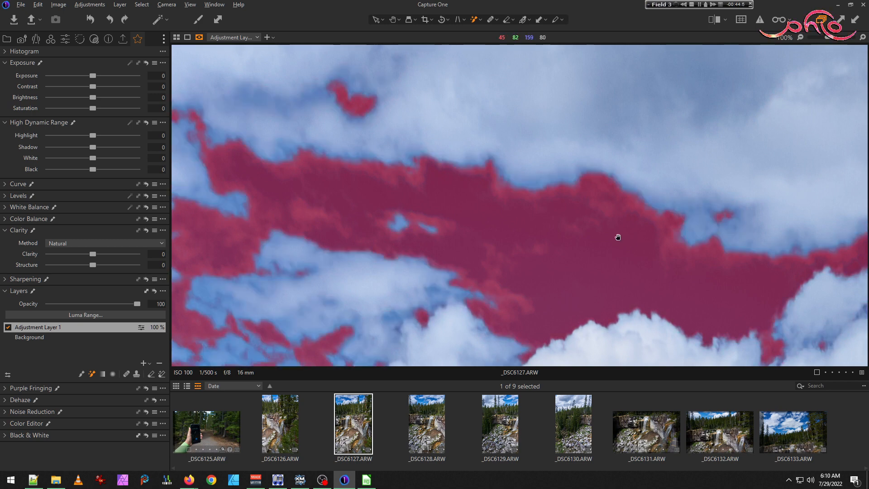
drag(617, 236, 273, 188)
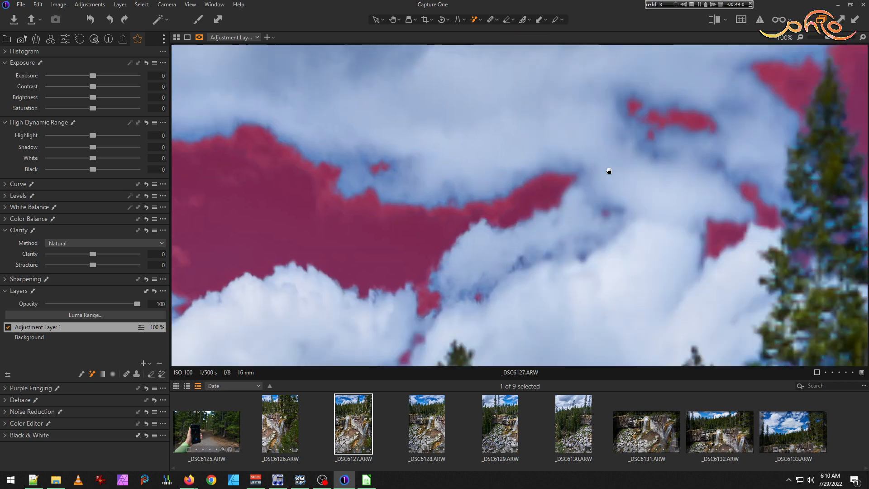
click(583, 260)
key(ctrl+0)
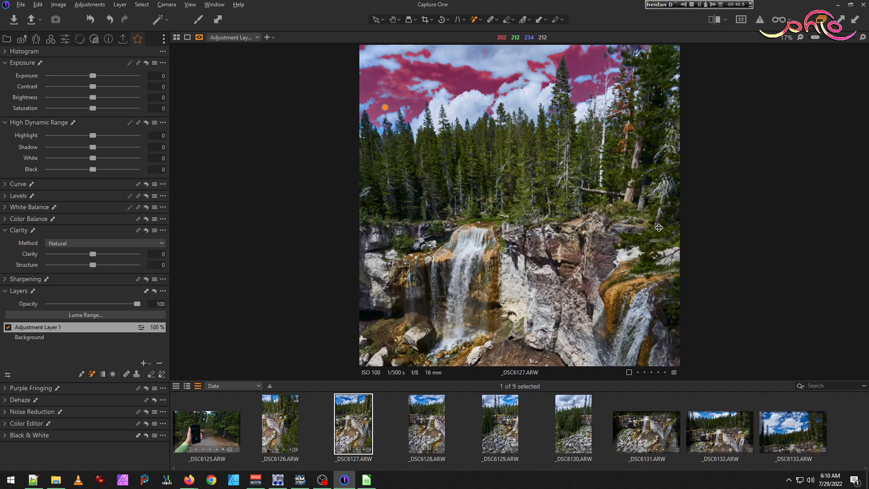
- Add the remaining blue sky just above the treetops at the photo's left edge to the mask
scroll(366, 125, up, 4)
key(space)
drag(264, 121, 477, 199)
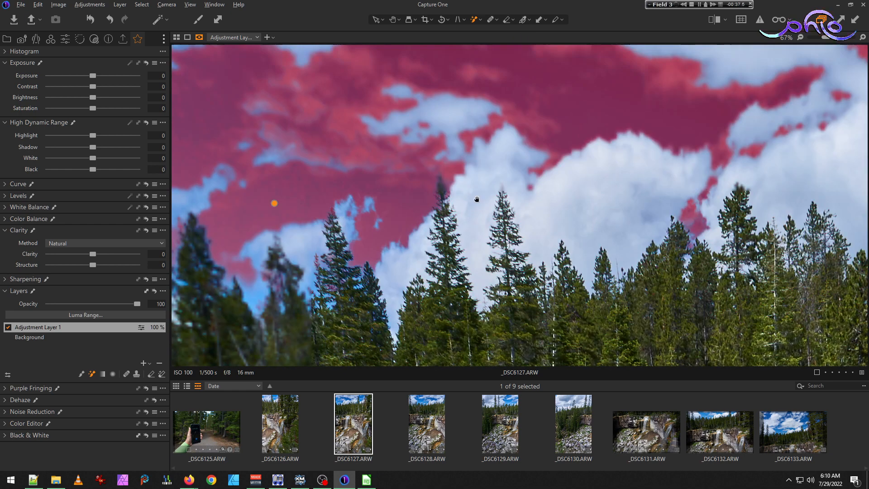
click(257, 295)
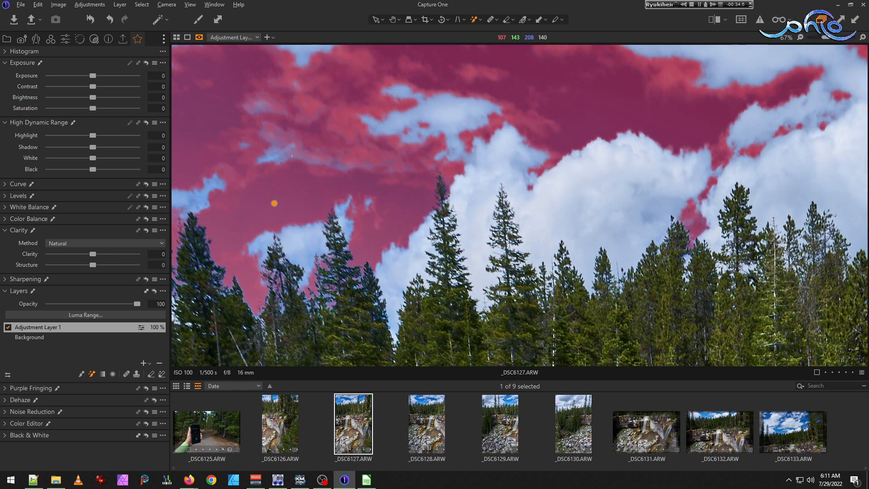
scroll(261, 135, down, 3)
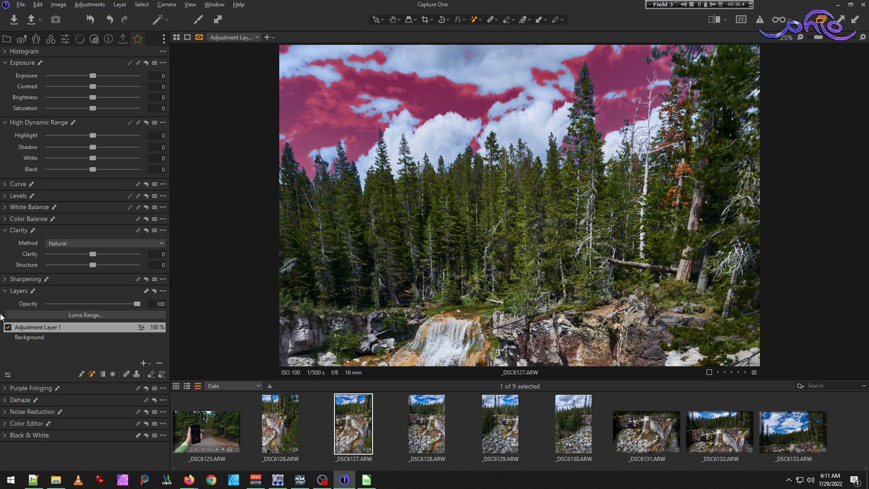
- Refine Adjustment Layer 1's mask with a radius of 196
right_click(43, 328)
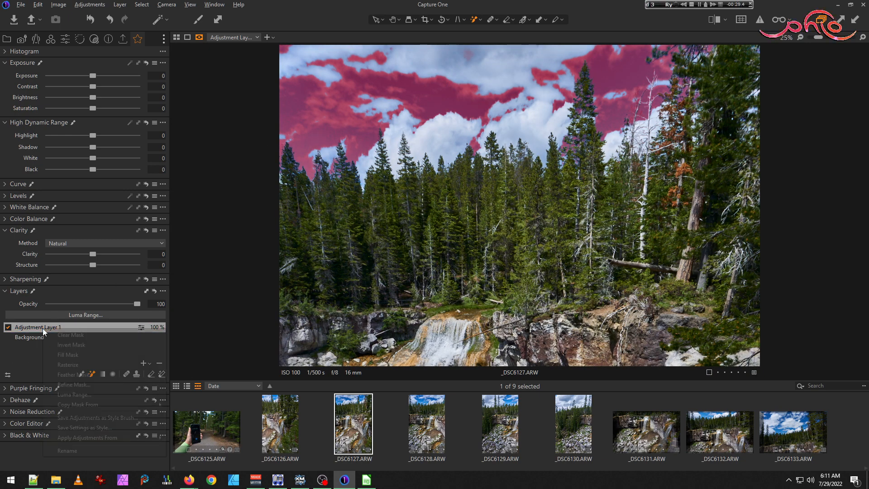
click(101, 385)
drag(471, 229, 472, 228)
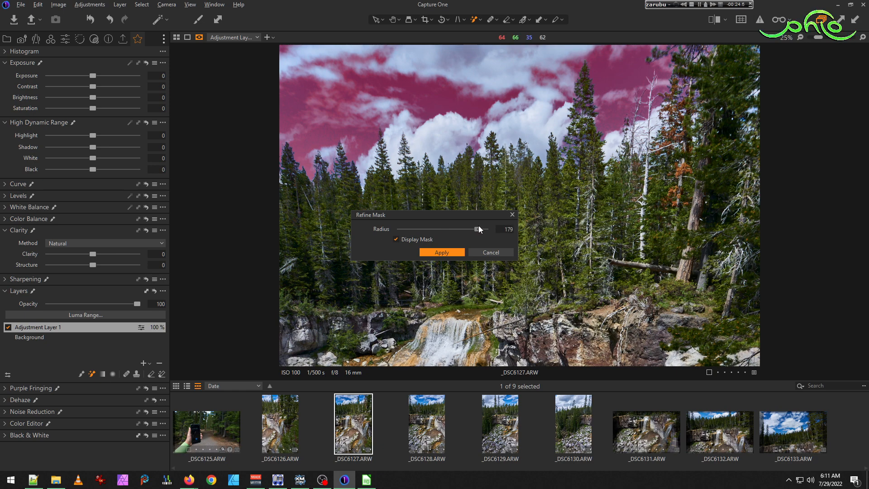
drag(478, 226, 480, 225)
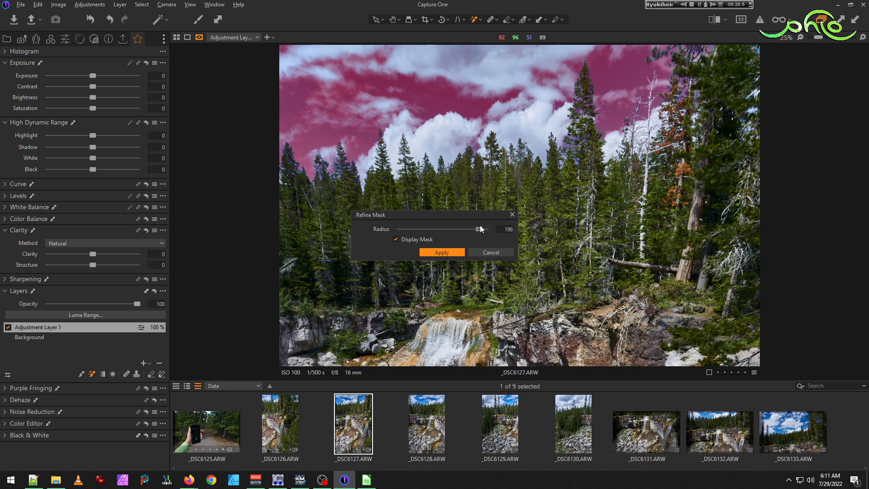
click(451, 253)
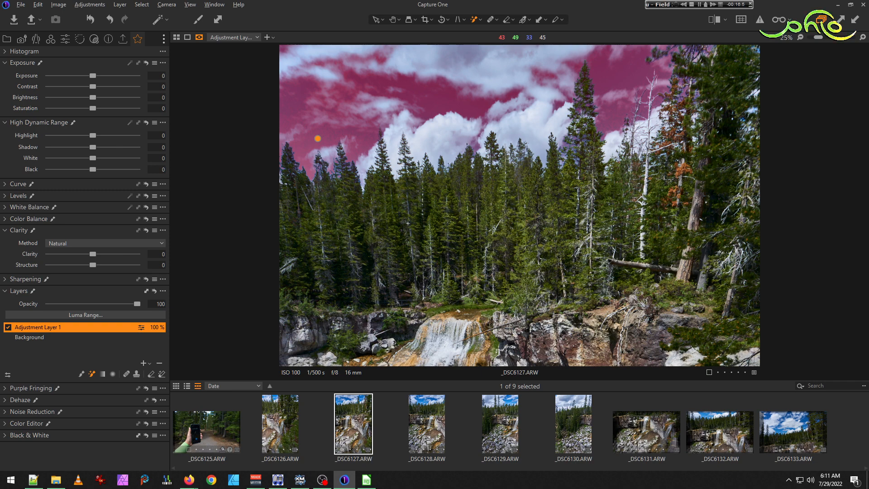
- Rename Adjustment Layer 1 to "sky"
double_click(50, 327)
text(sky)
key(Return)
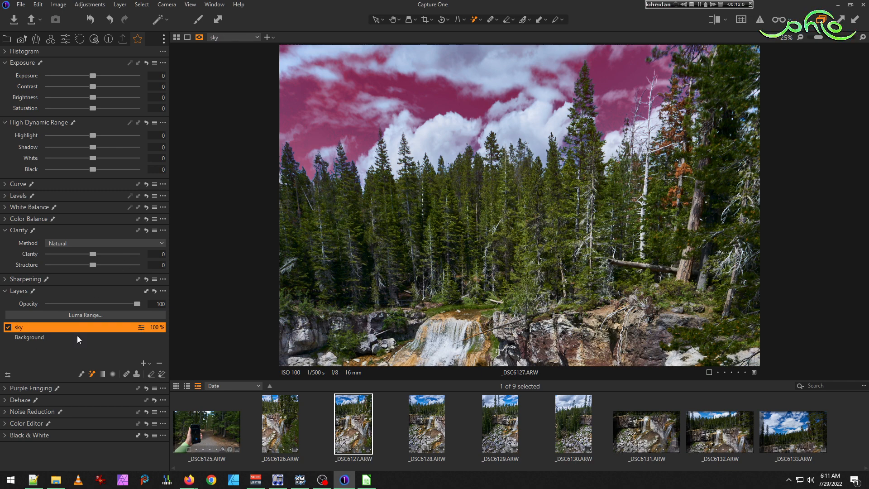
- Hide the mask overlay and reset Shadow, Black and Saturation to 0 on the "blue sky" layer of _DSC6126.ARW
key(m)
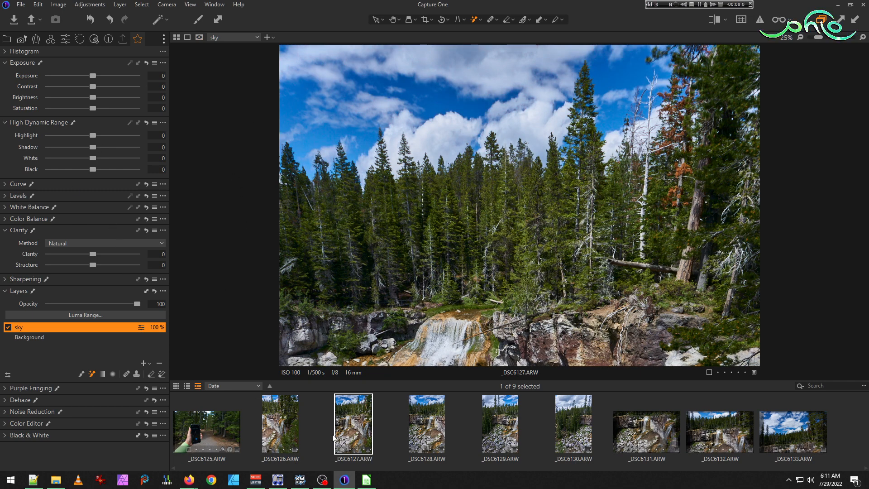
click(292, 423)
double_click(102, 147)
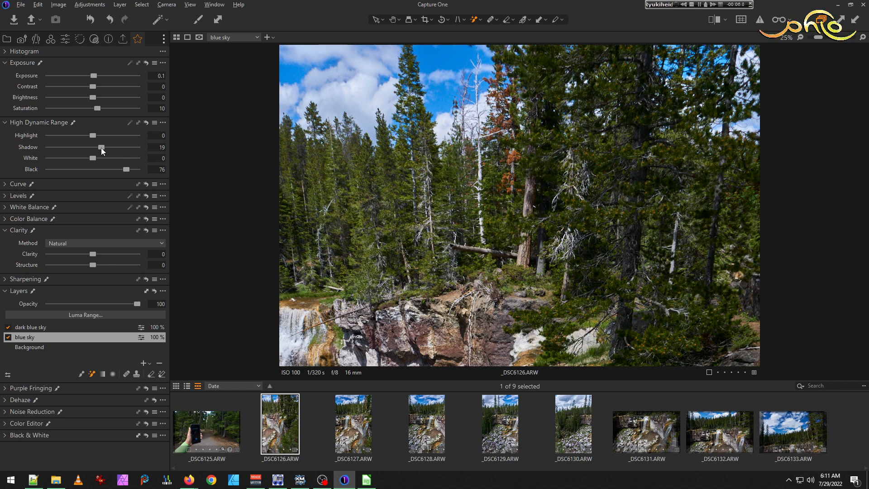
double_click(127, 170)
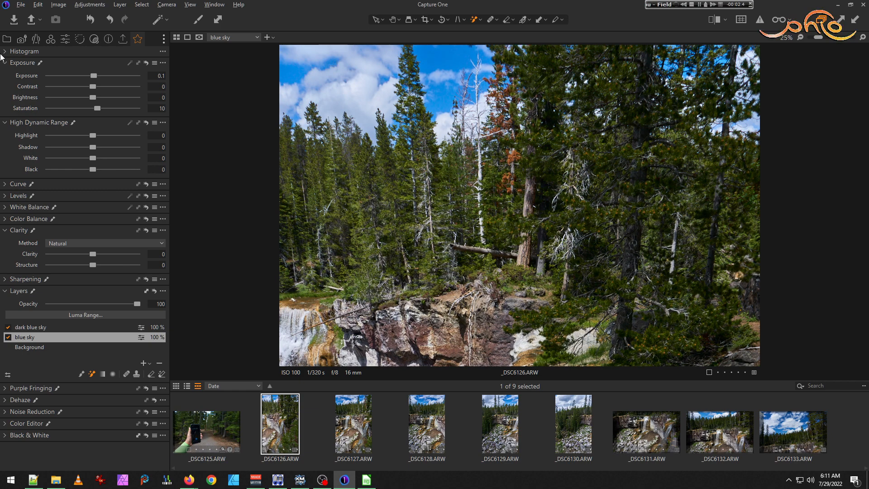
double_click(96, 108)
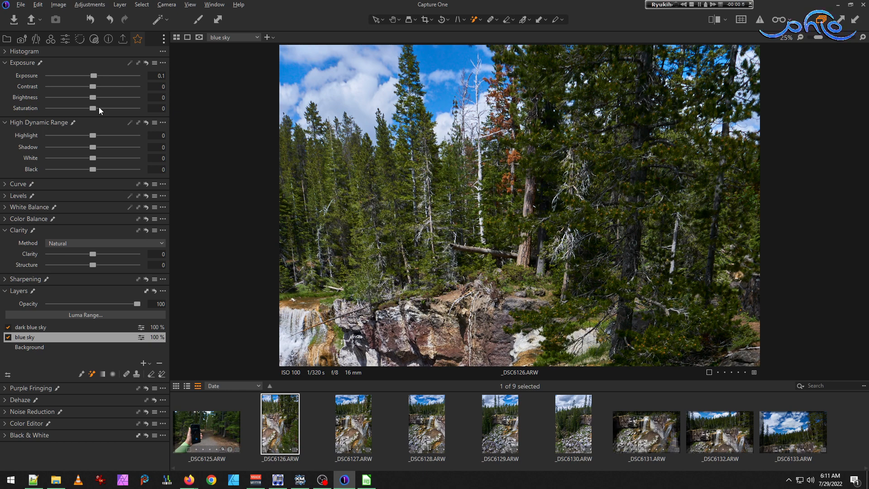
- Compare _DSC6127.ARW with _DSC6126.ARW and add a new adjustment layer named "dark sky" above the sky layer of _DSC6127.ARW
click(357, 418)
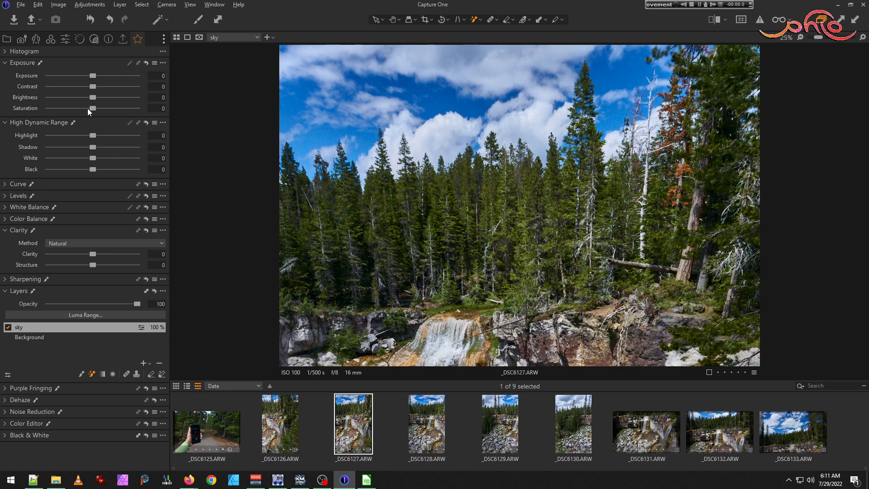
click(282, 402)
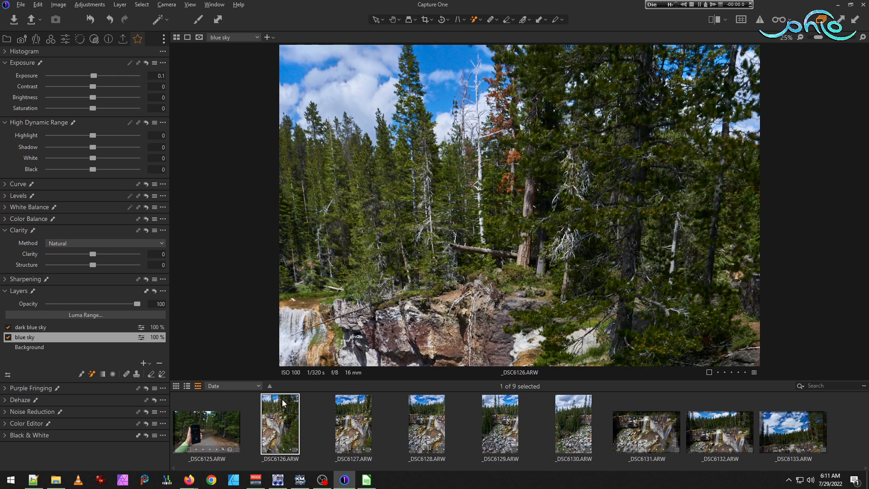
click(354, 408)
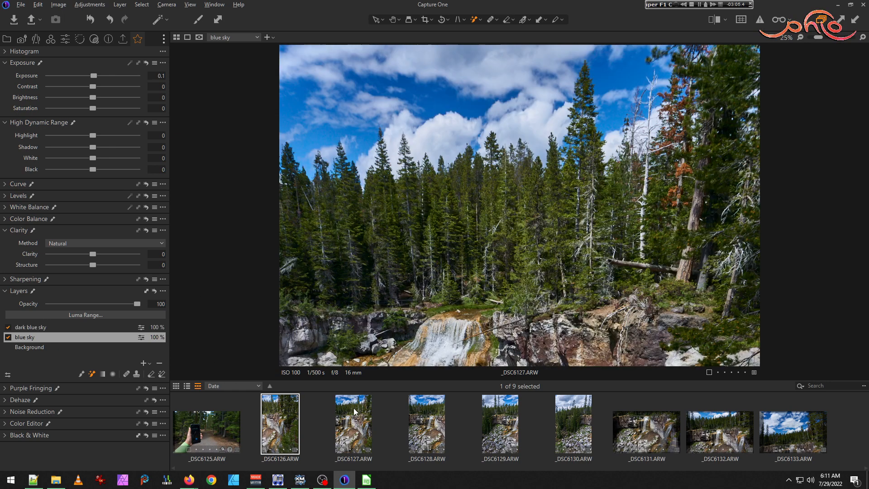
scroll(106, 78, up, 1)
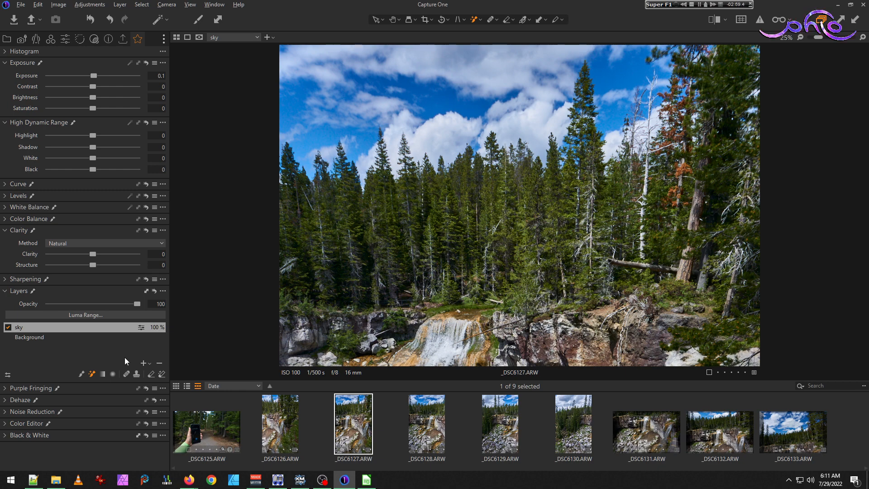
click(143, 363)
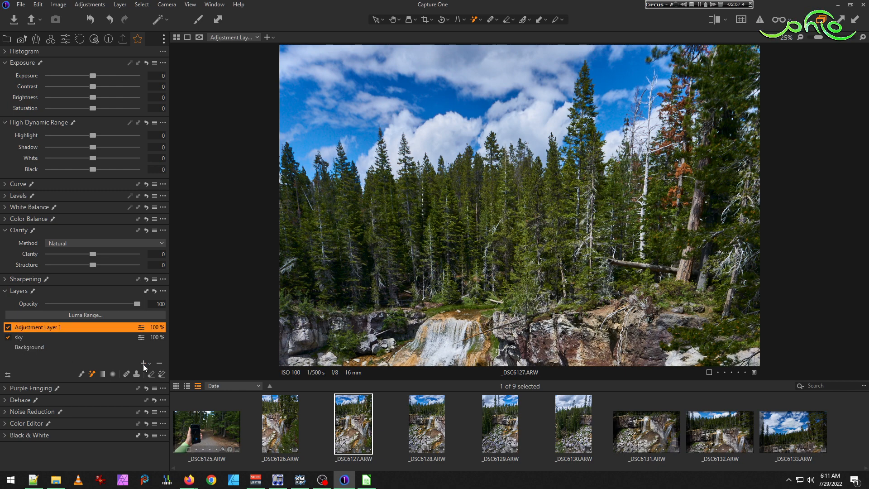
double_click(77, 329)
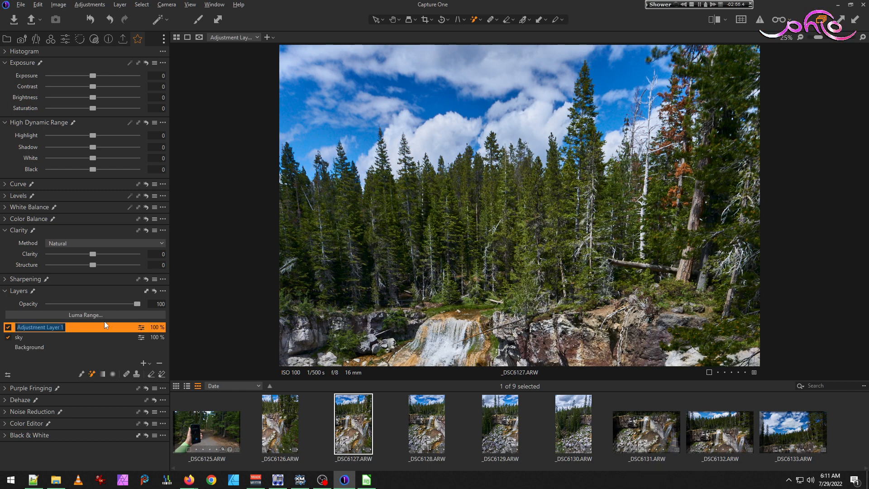
text(dark sky)
key(Return)
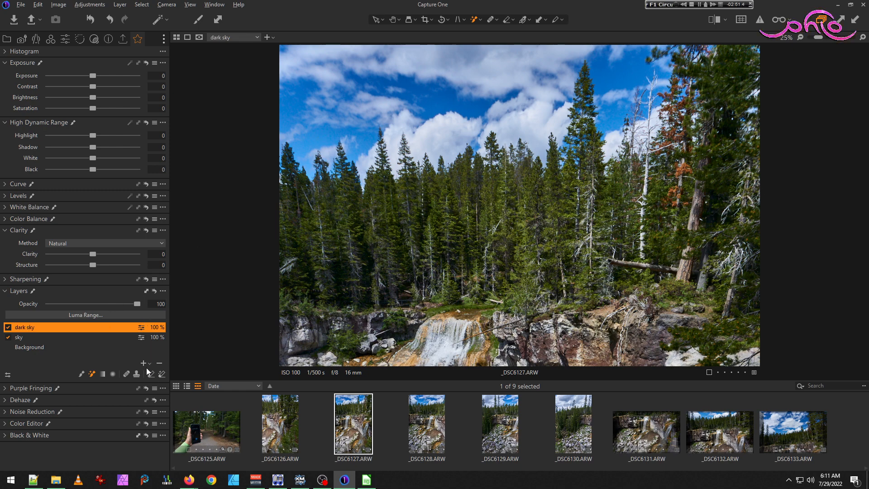
- Mask the deep blue areas between the clouds on the dark sky layer with the Magic Brush and check the mask edges
key(h)
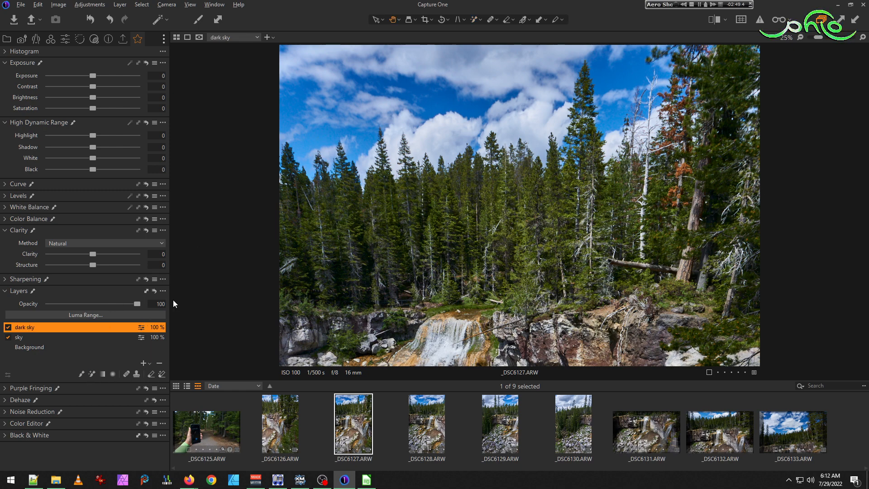
click(92, 374)
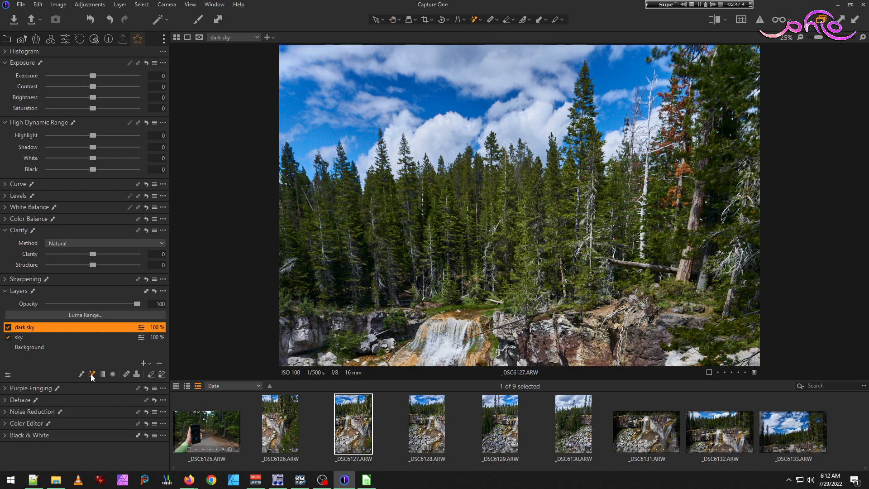
click(423, 87)
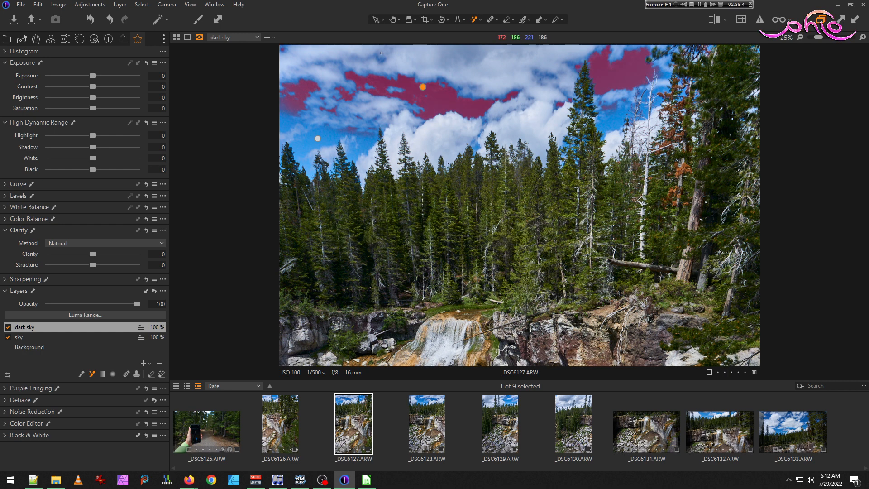
scroll(486, 116, up, 3)
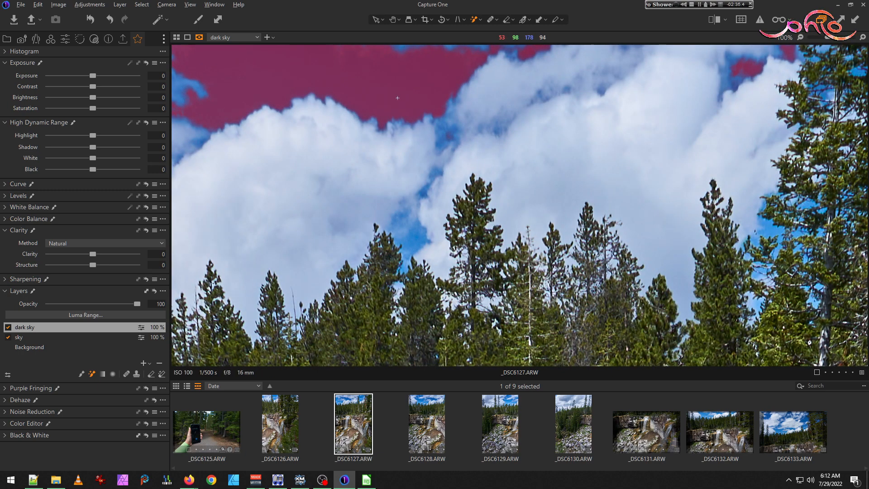
scroll(378, 81, down, 2)
drag(346, 77, 357, 175)
scroll(363, 105, up, 2)
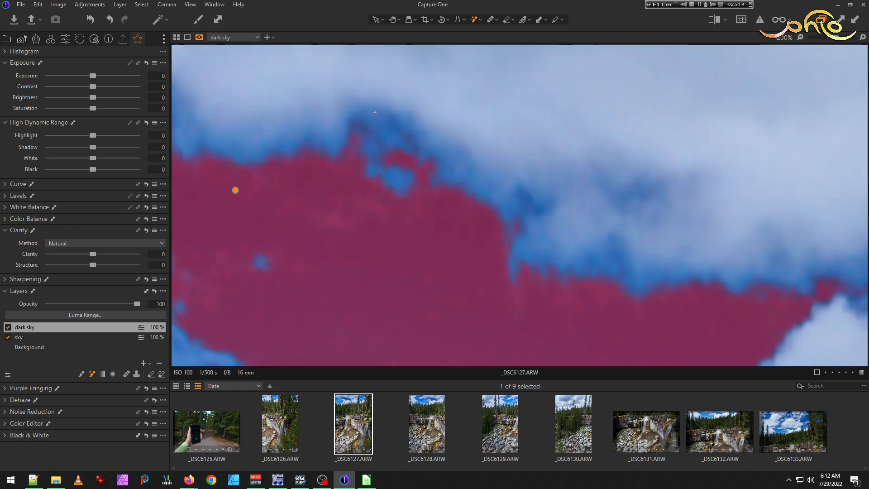
scroll(436, 130, down, 4)
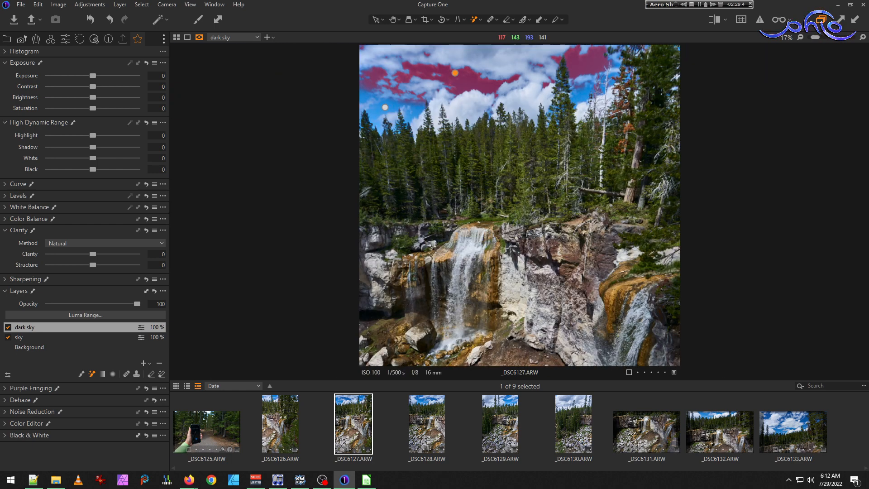
- Limit the dark sky mask to a Luma Range of 0 to 83 with falloff 0 to 142, and rasterize the mask
right_click(62, 329)
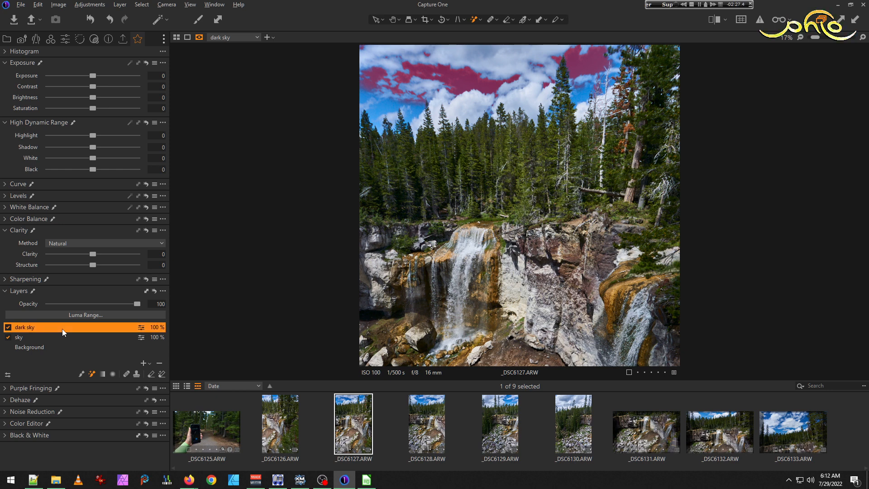
right_click(42, 325)
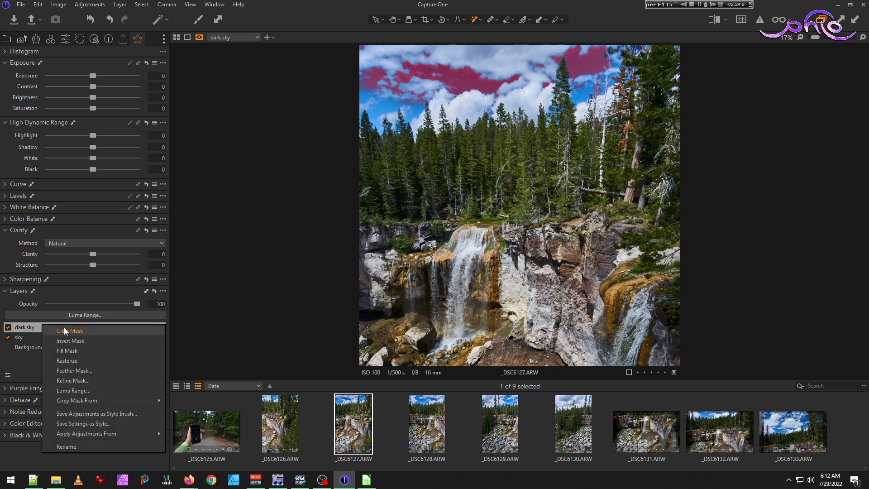
click(100, 390)
drag(622, 184, 548, 184)
click(508, 263)
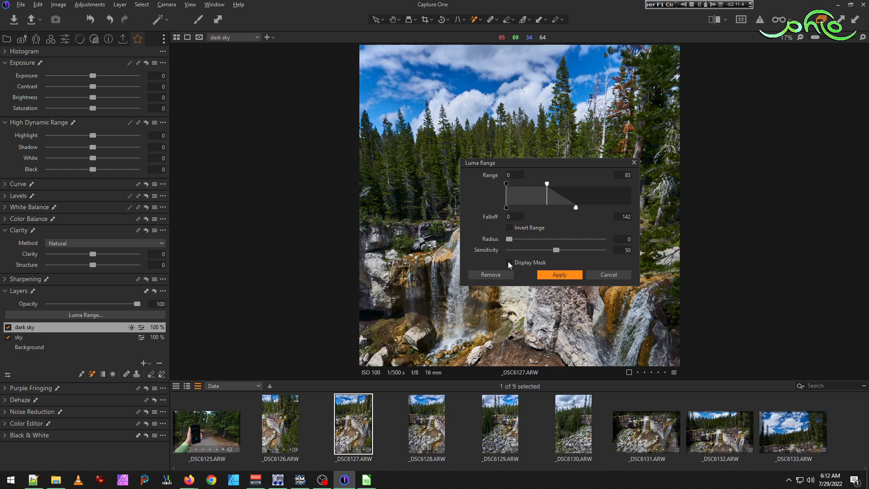
click(509, 263)
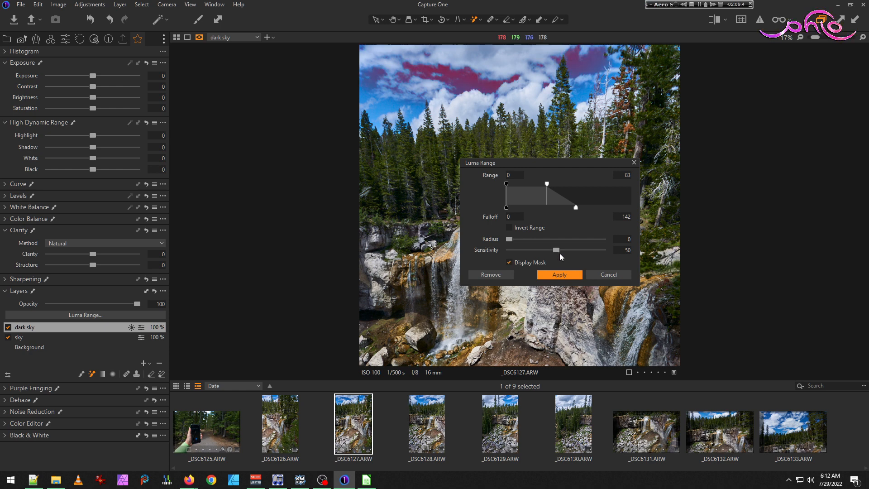
click(557, 275)
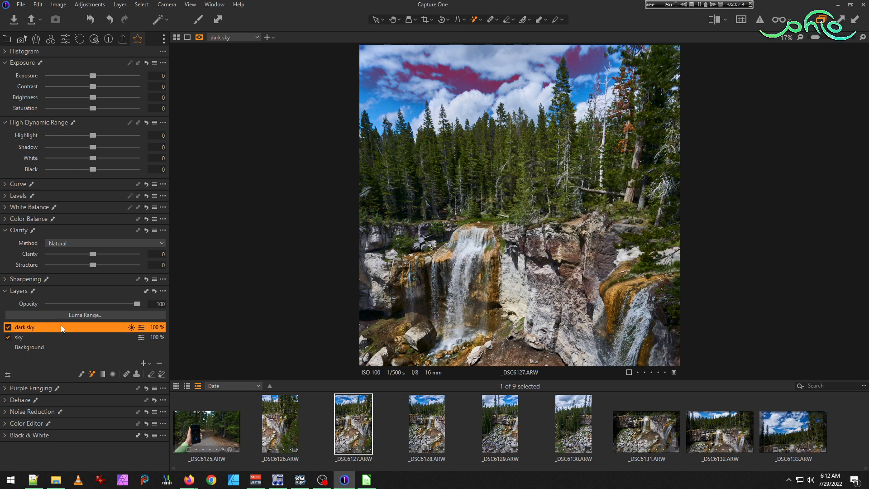
click(71, 362)
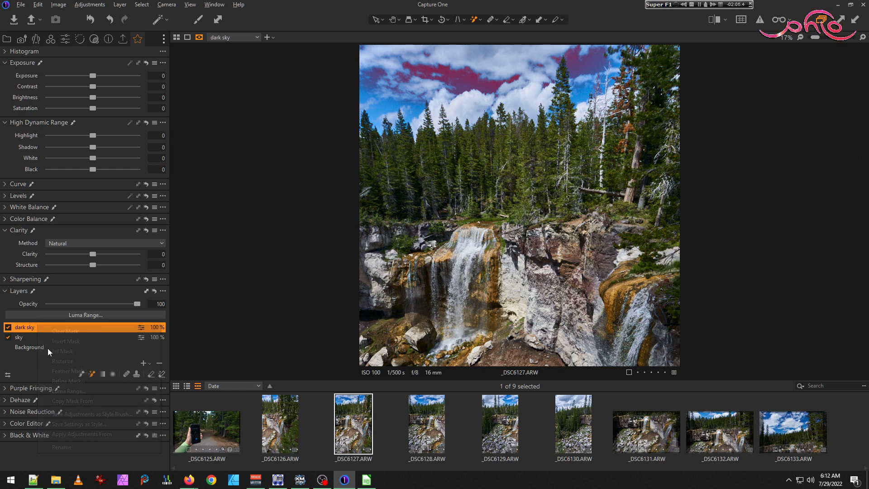
- Refine the dark sky layer's mask with a radius of 116
right_click(40, 329)
click(71, 385)
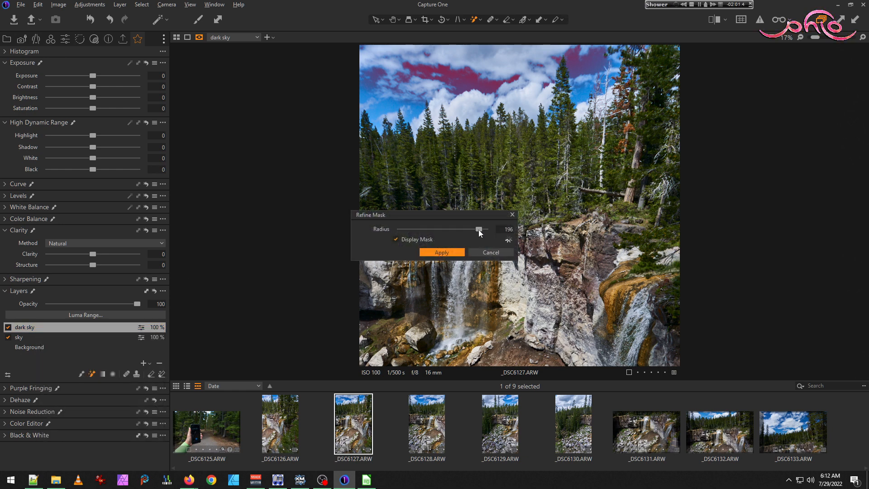
drag(479, 230, 469, 229)
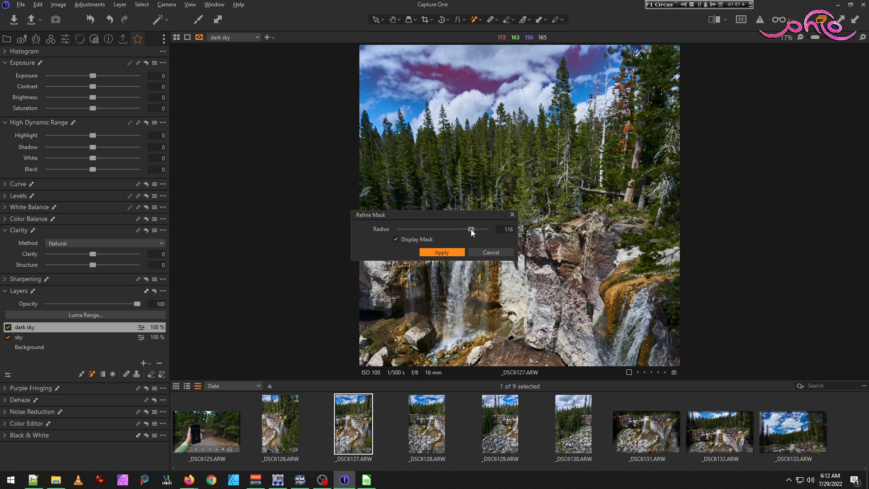
click(452, 253)
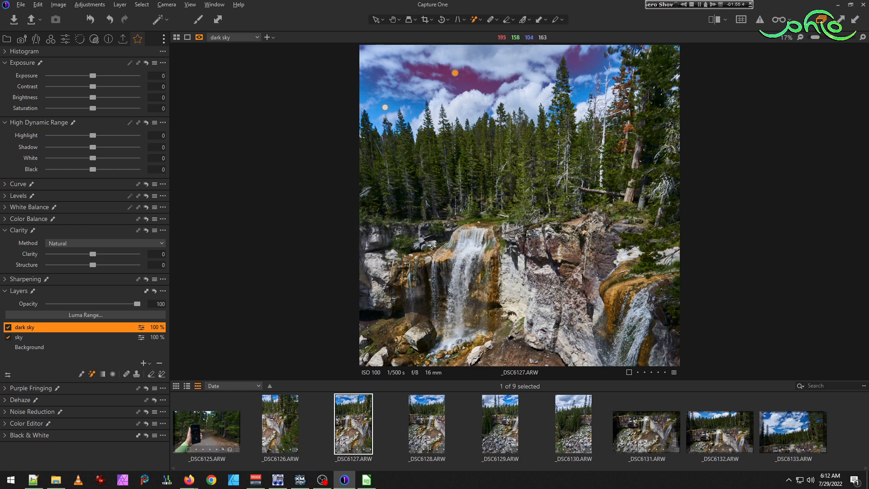
- Hide the mask overlay, set the dark sky layer's exposure to 0.7, and compare the photo with _DSC6126.ARW
key(m)
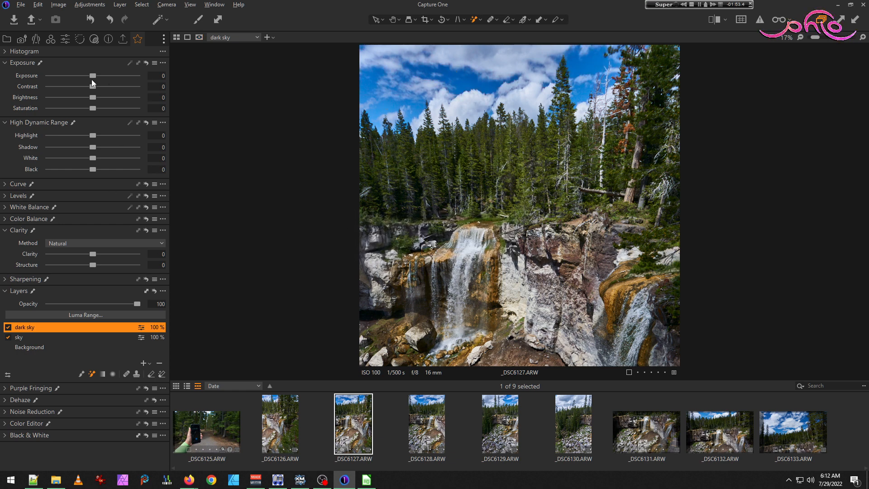
scroll(102, 77, up, 3)
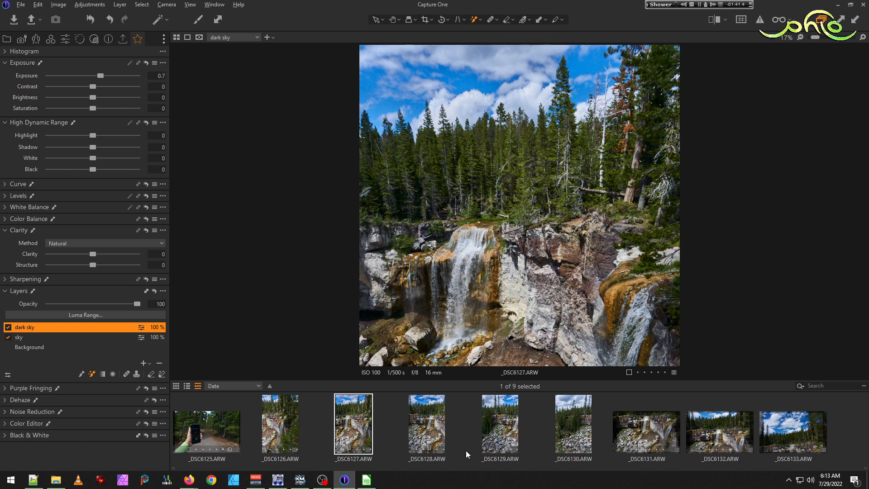
click(281, 426)
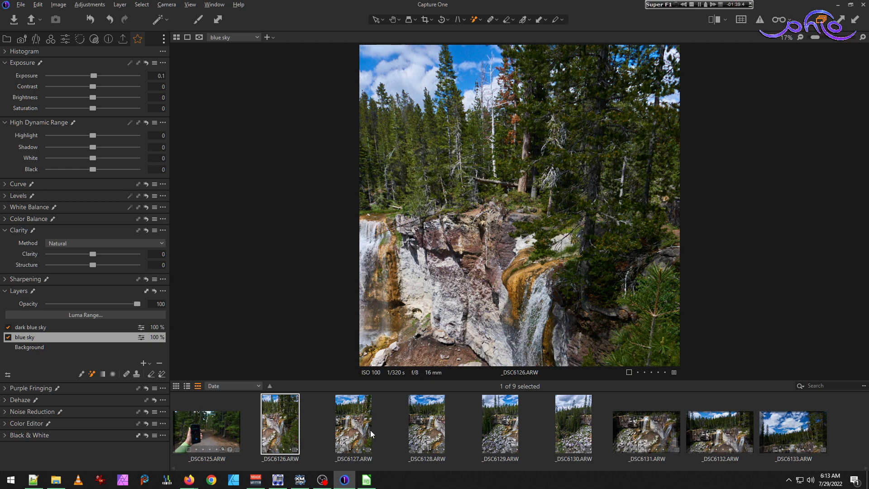
click(349, 426)
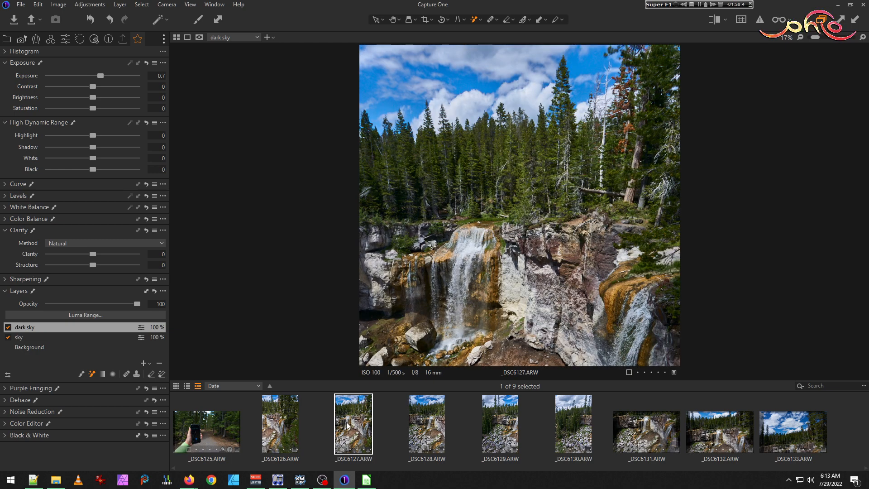
- In _DSC6128.ARW, mask the blue sky on a new layer with the Magic Brush, including the paler blue patches between the clouds
click(429, 432)
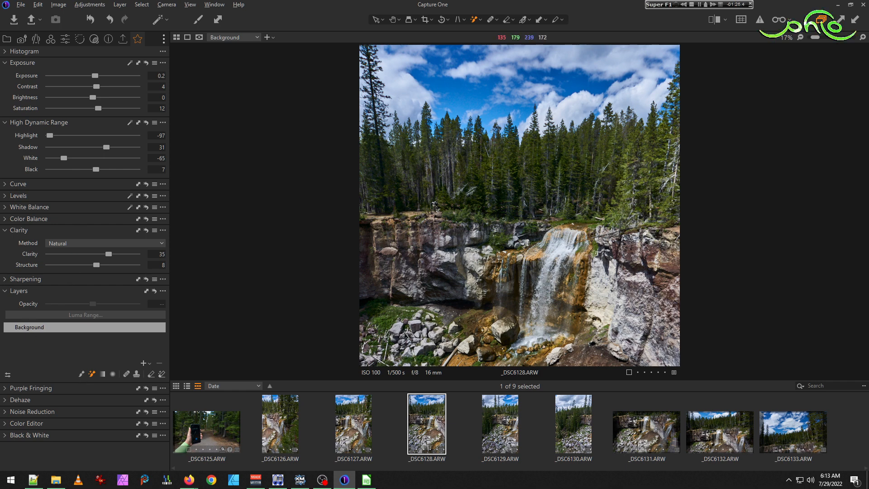
click(490, 132)
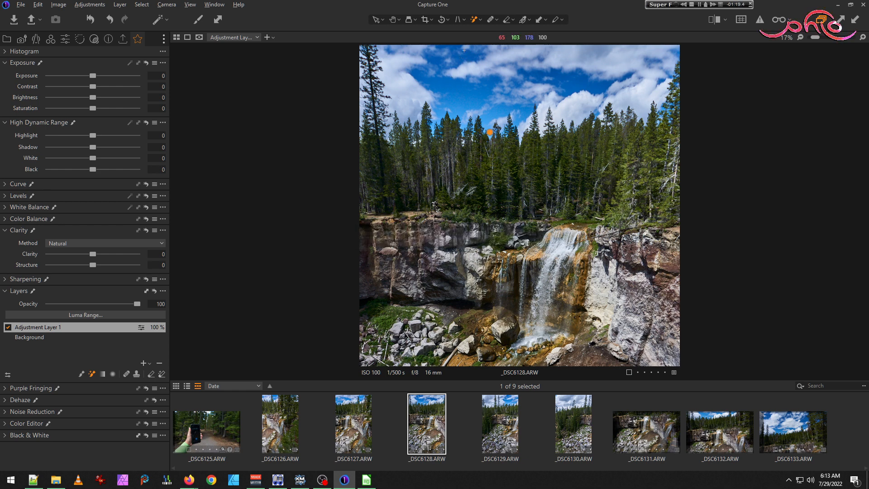
key(m)
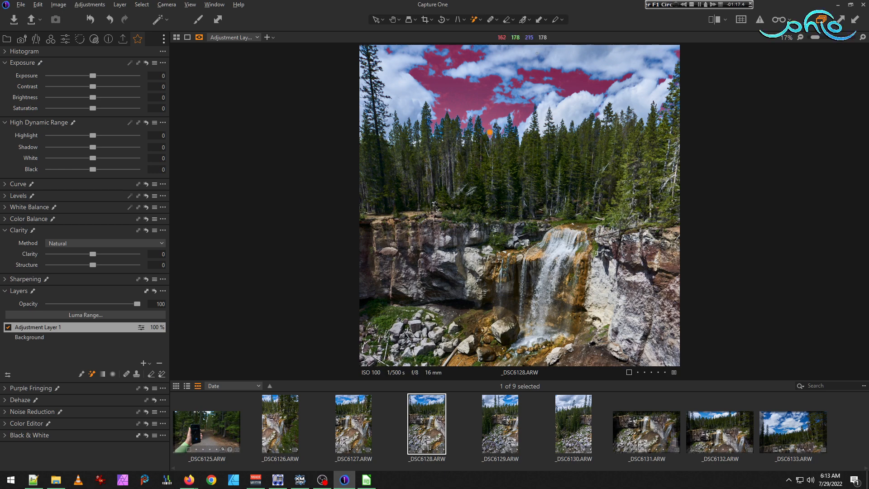
scroll(545, 56, up, 4)
drag(512, 62, 506, 182)
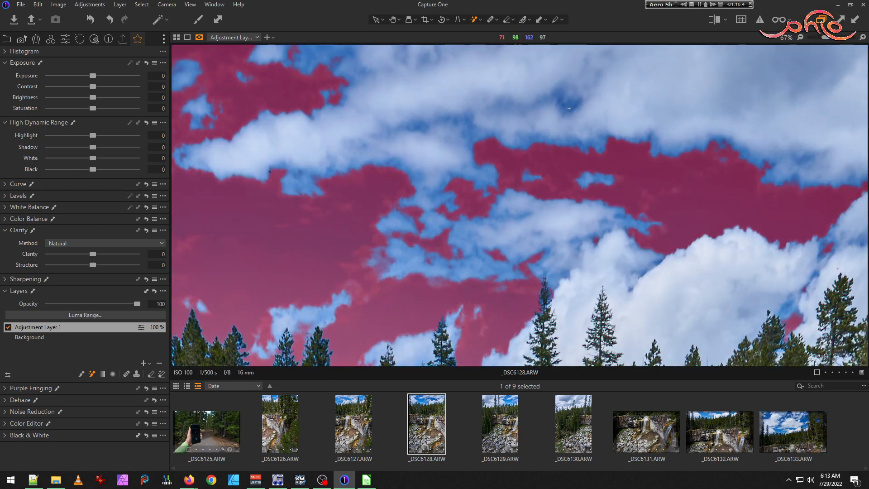
click(522, 216)
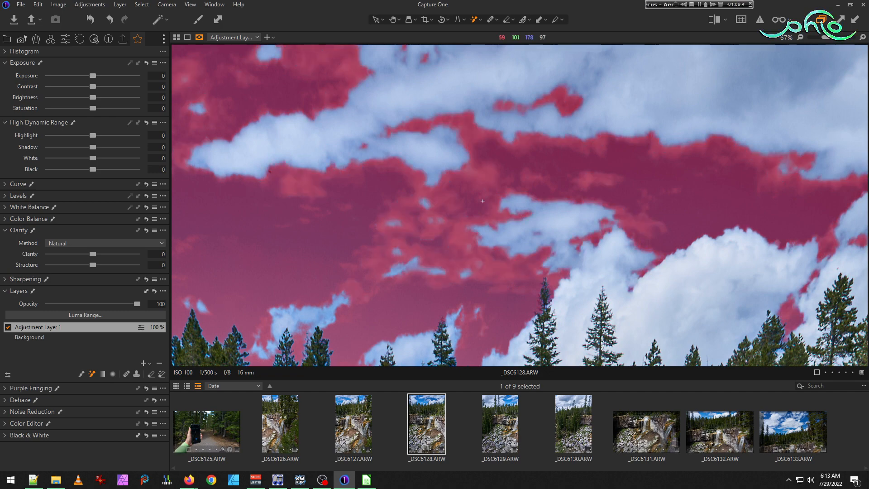
scroll(488, 188, down, 5)
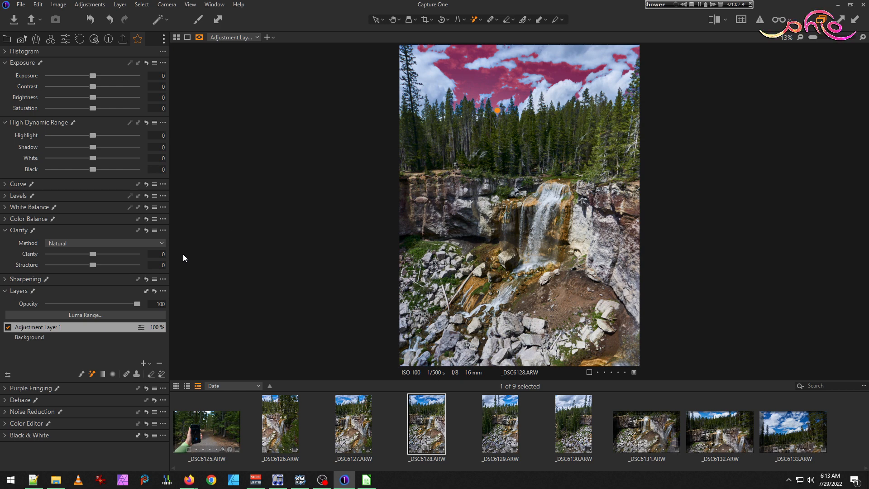
right_click(93, 328)
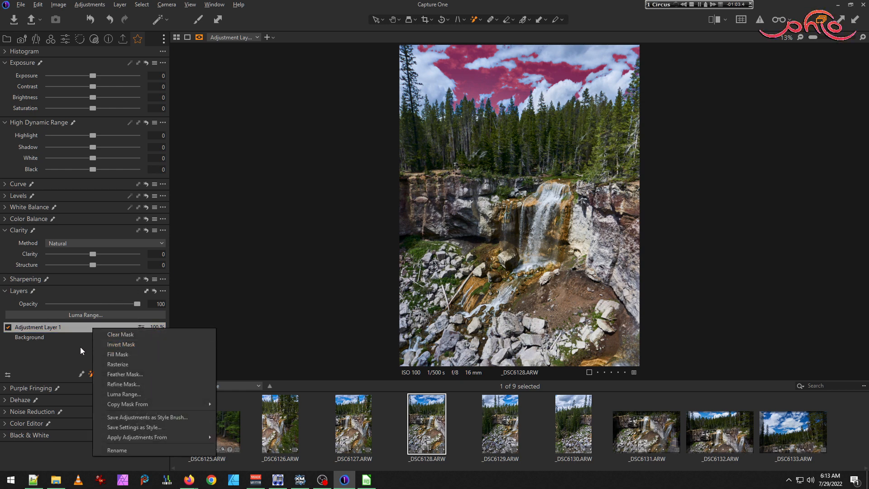
click(157, 394)
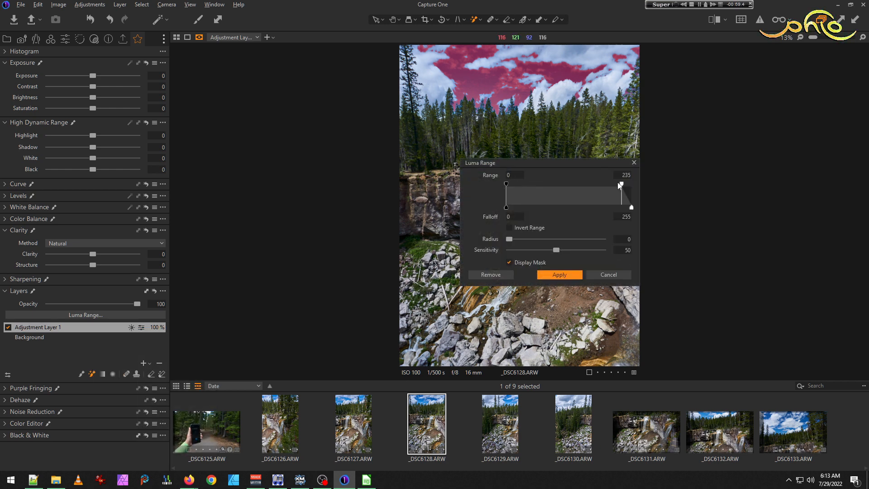
drag(620, 184, 579, 184)
drag(631, 207, 583, 186)
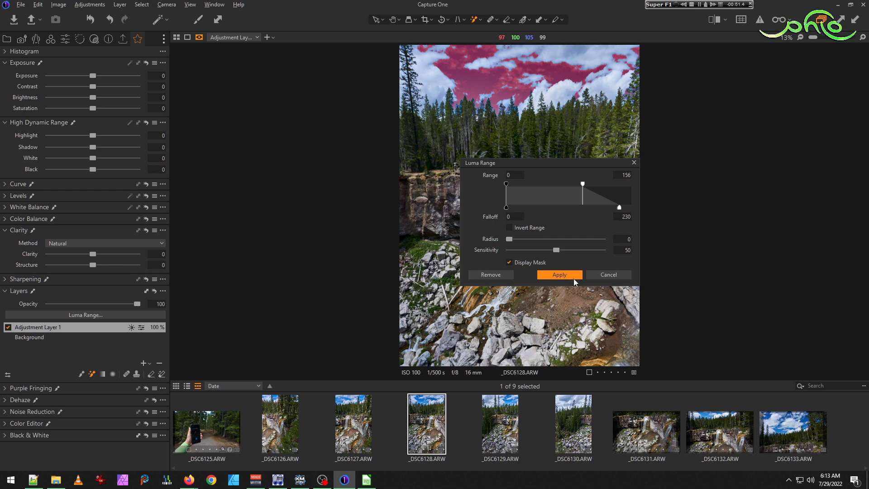
click(581, 274)
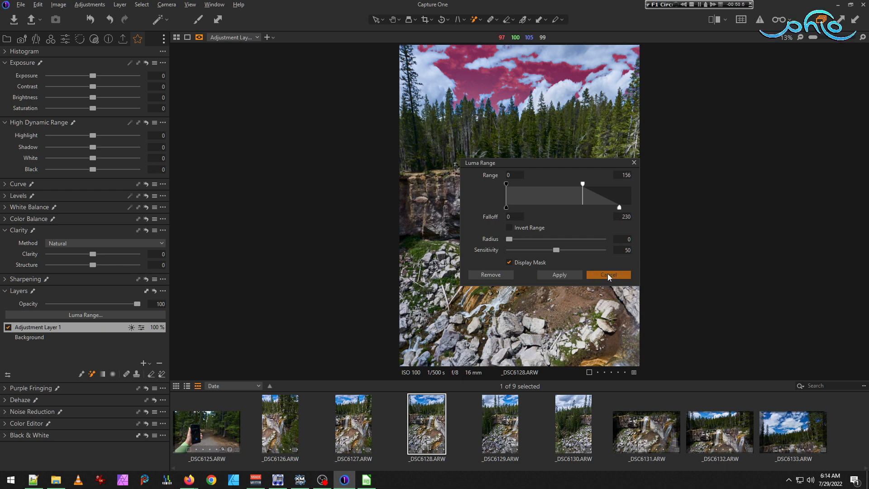
- Refine the new adjustment layer's mask with a radius of 196
right_click(48, 327)
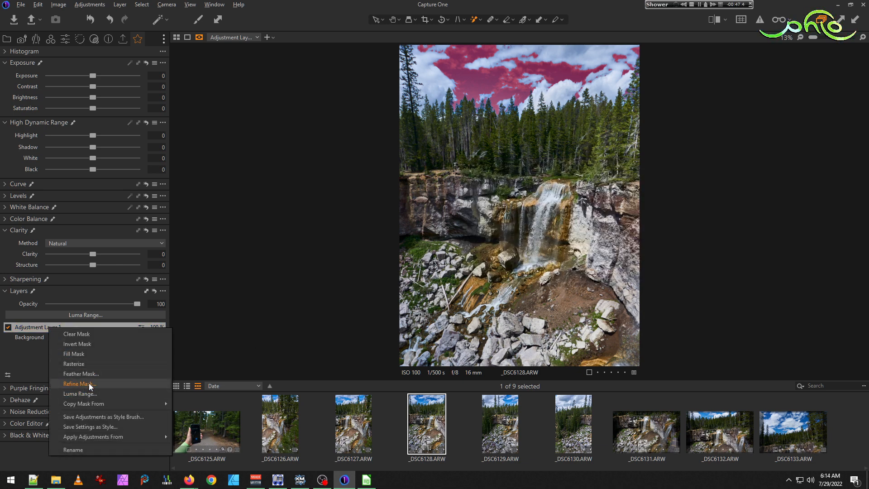
click(80, 384)
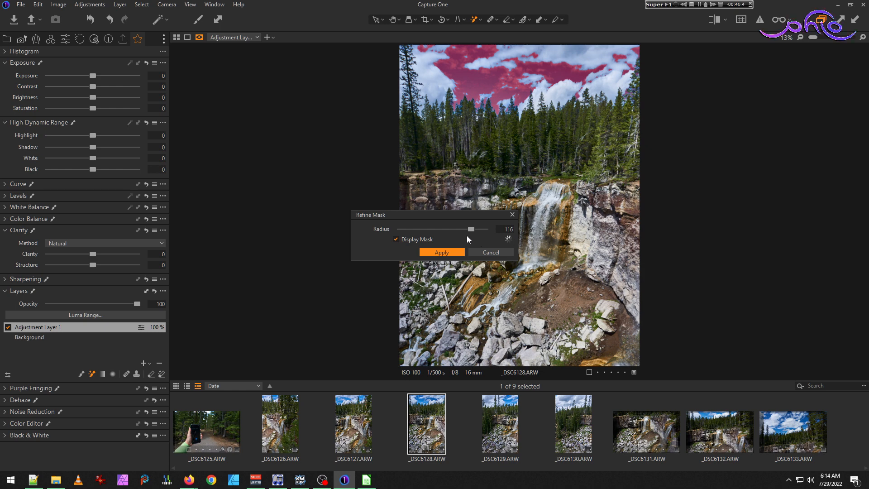
drag(477, 230, 482, 229)
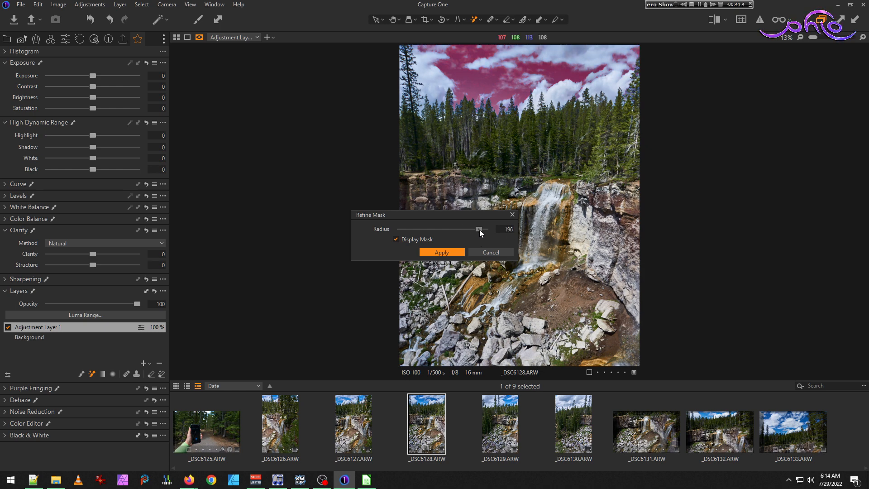
click(455, 253)
- Rename the adjustment layer as sky
double_click(30, 325)
text(sky)
key(Return)
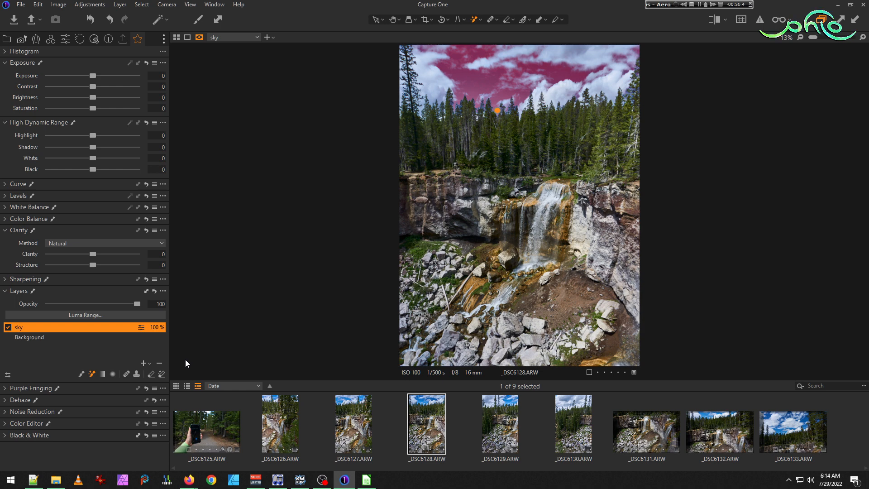
- Hide the mask overlay and set the sky layer's exposure to 0.1
key(m)
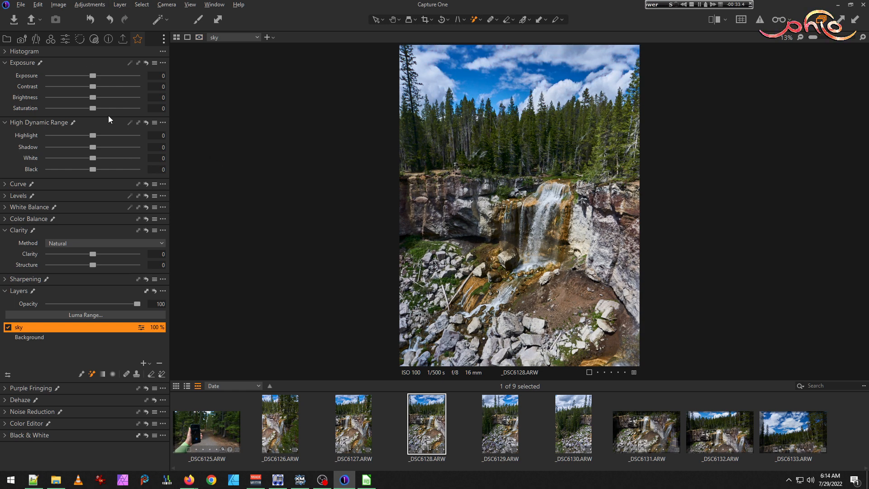
scroll(99, 77, up, 1)
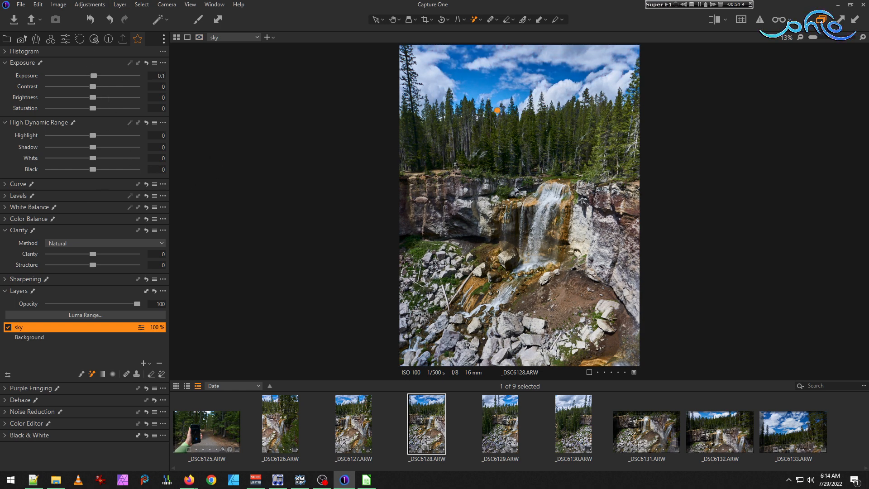
- Mask the darker blue patches among the upper clouds of _DSC6128.ARW on a second adjustment layer with the Magic Brush
scroll(523, 68, up, 3)
drag(524, 174, 513, 237)
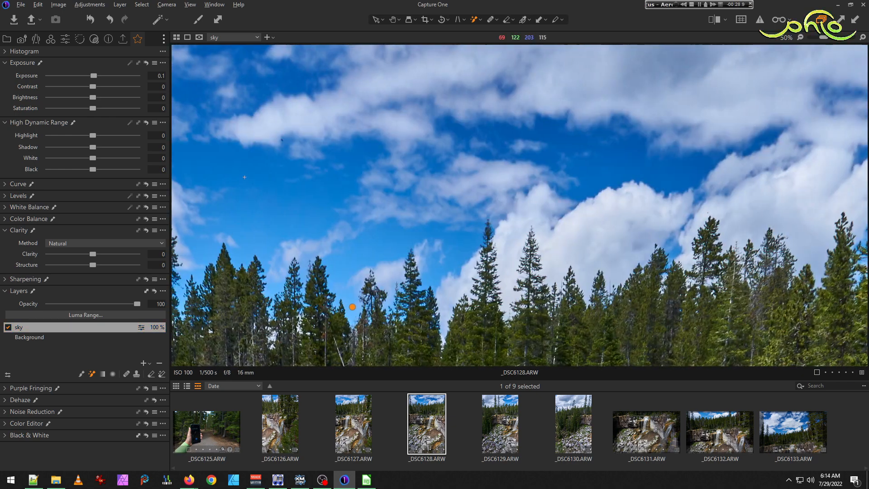
click(143, 363)
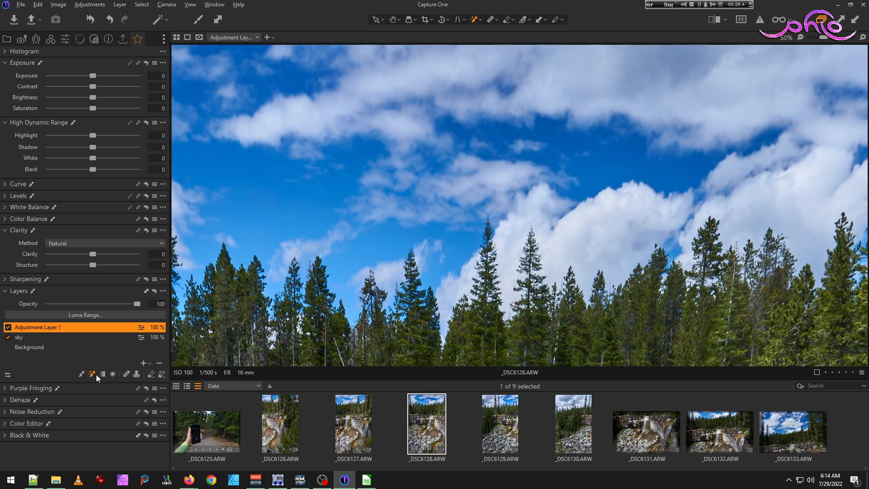
click(545, 120)
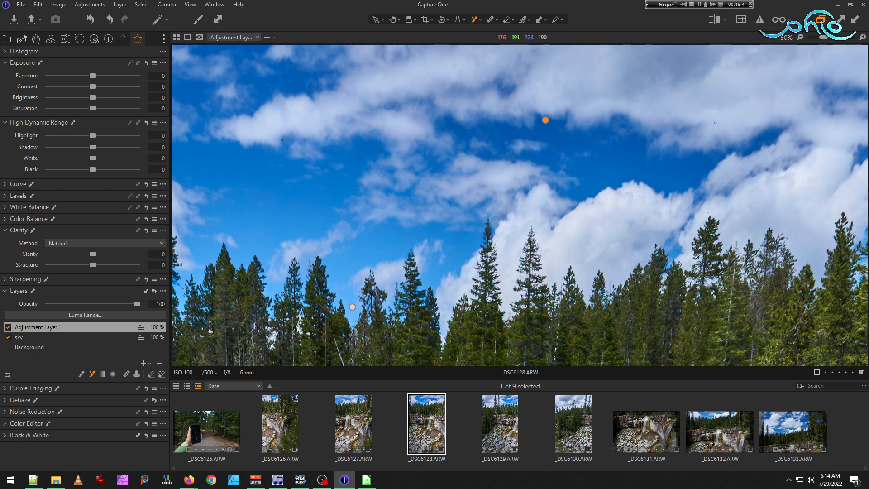
key(m)
scroll(514, 89, up, 4)
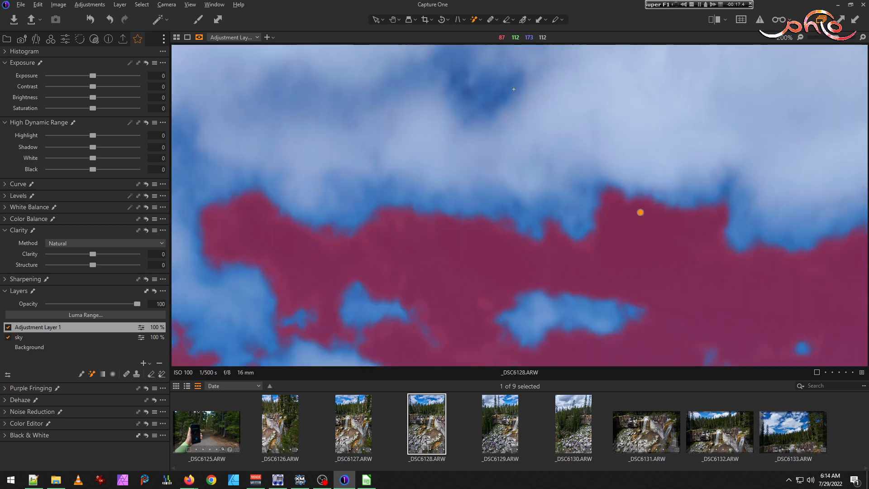
click(462, 78)
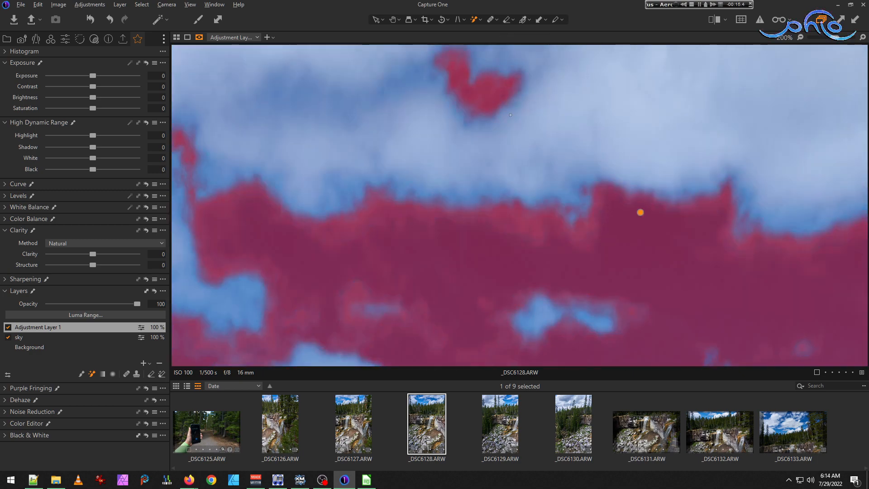
key(m)
scroll(510, 115, down, 7)
key(m)
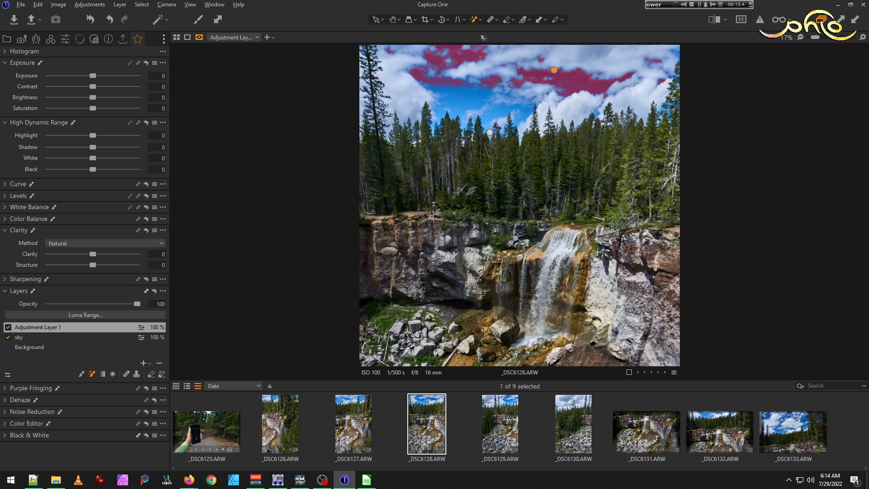
- Refine the second adjustment layer's mask with a radius of 116, hide the overlay and set the layer's exposure to 0.5
right_click(51, 328)
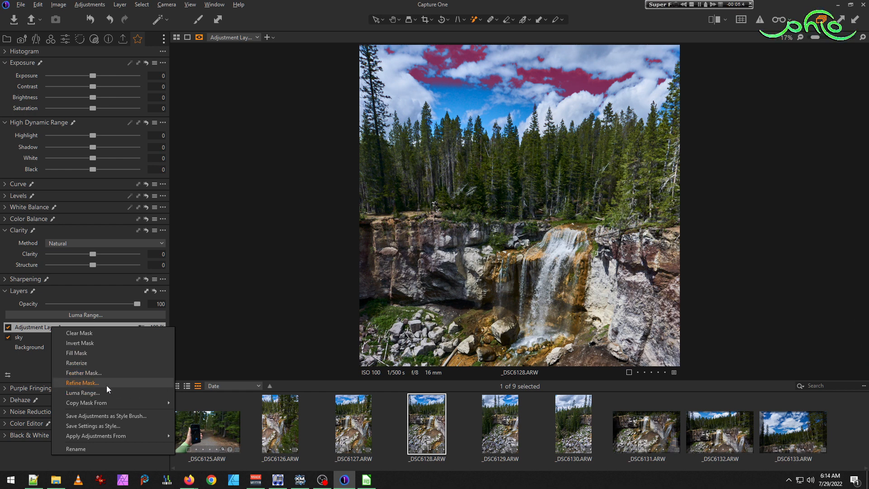
click(83, 383)
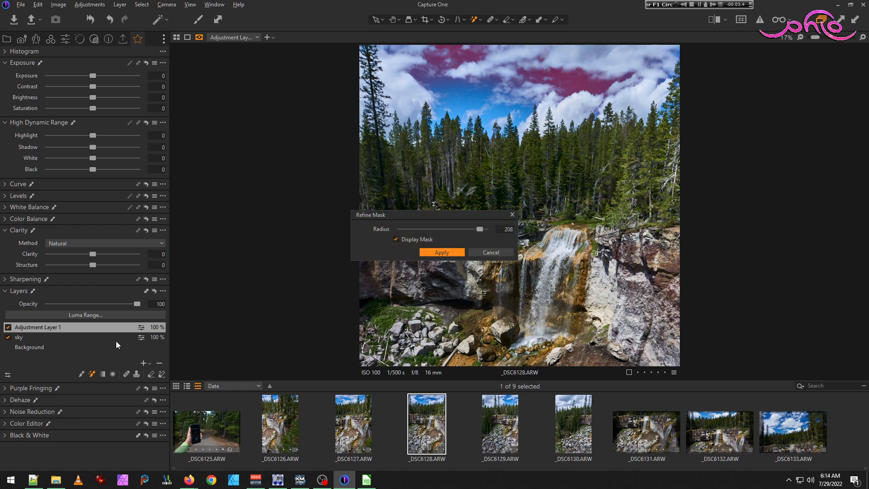
drag(479, 229, 471, 229)
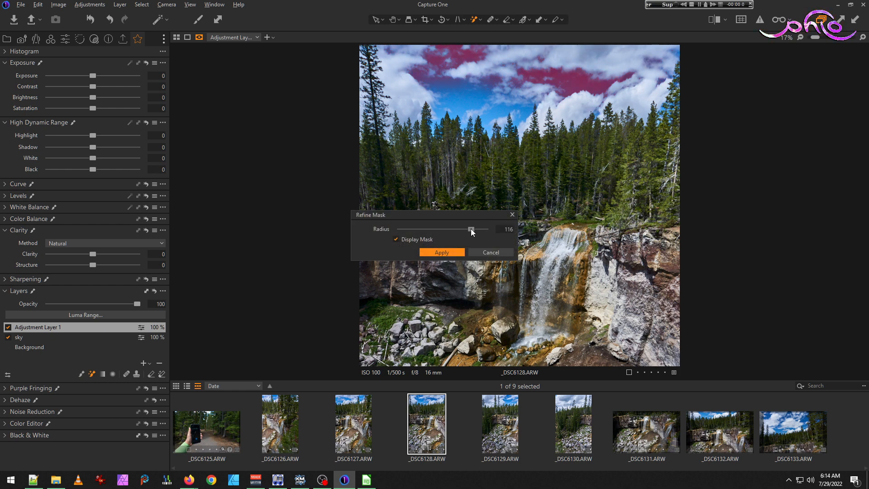
click(445, 252)
key(m)
click(100, 76)
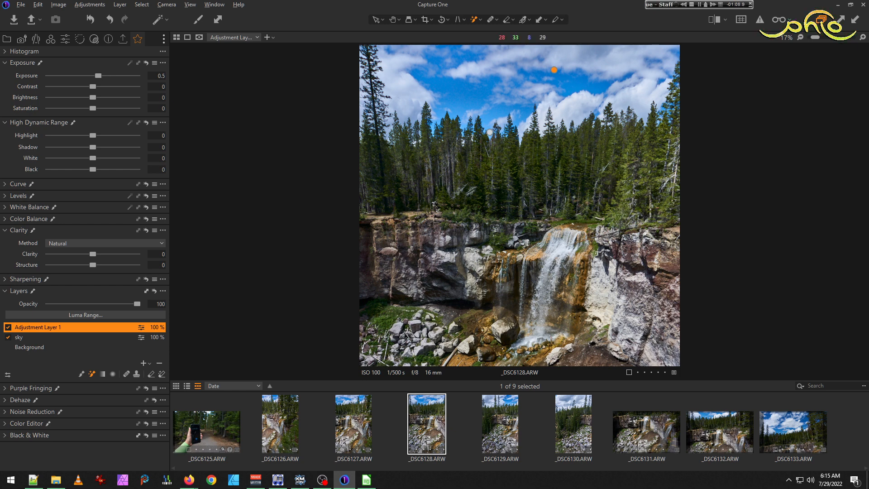
- In _DSC6129.ARW, mask the blue sky on a new layer with the Magic Brush, including the small patches beside the main opening
click(508, 431)
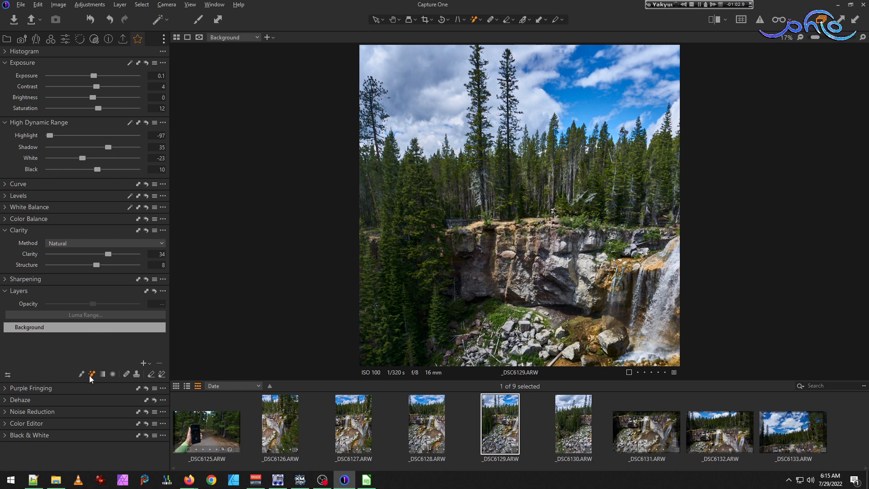
key(ctrl+shift+l)
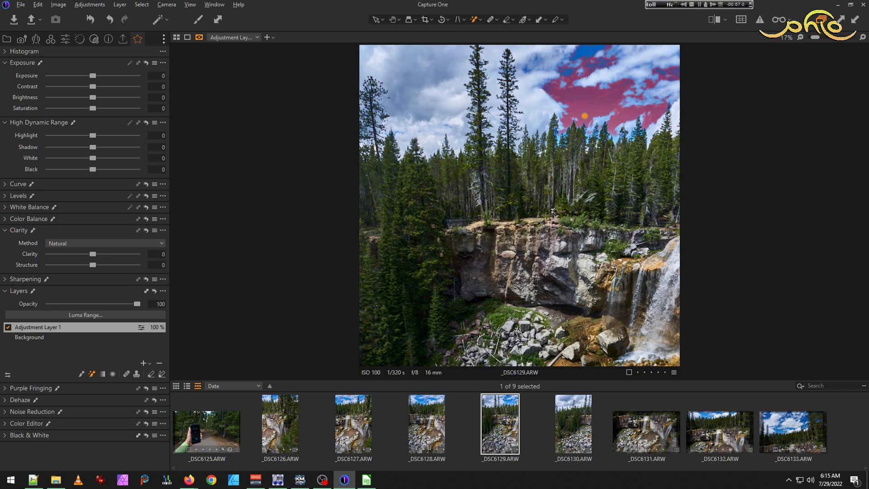
scroll(579, 60, up, 3)
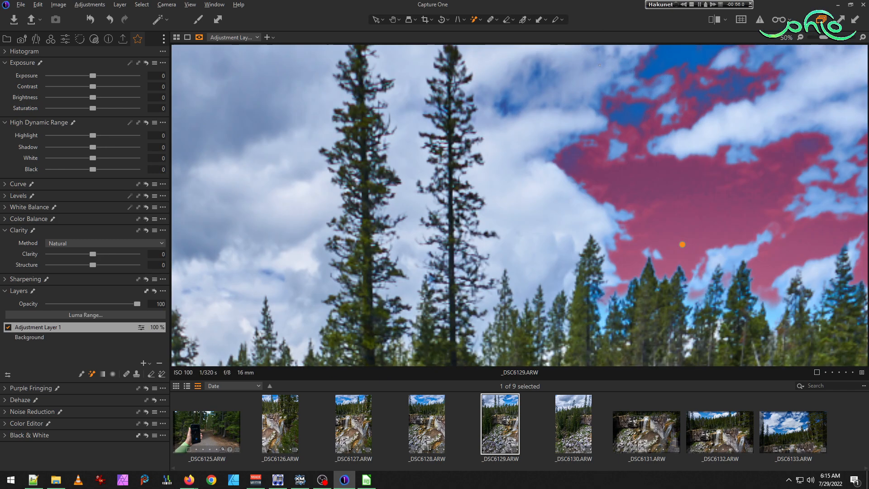
click(504, 105)
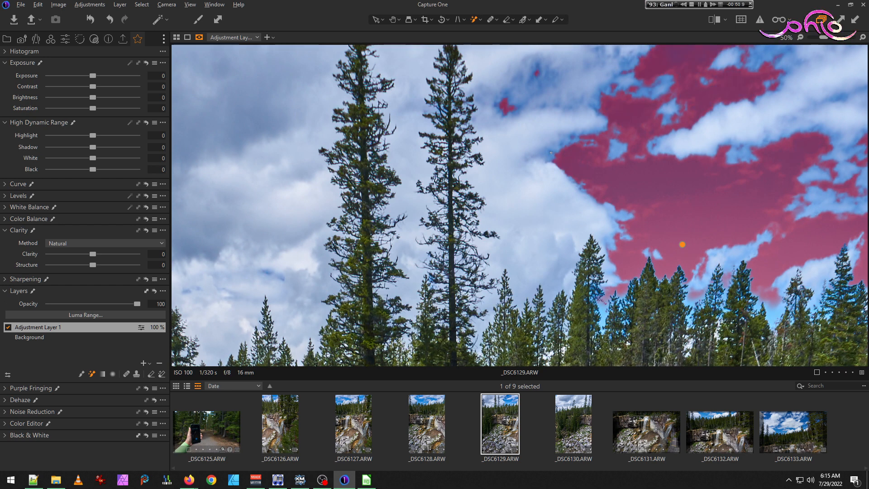
- Extend the Magic Brush mask to the faint blue patches in the clouds and the sky along the treetops
scroll(624, 182, down, 3)
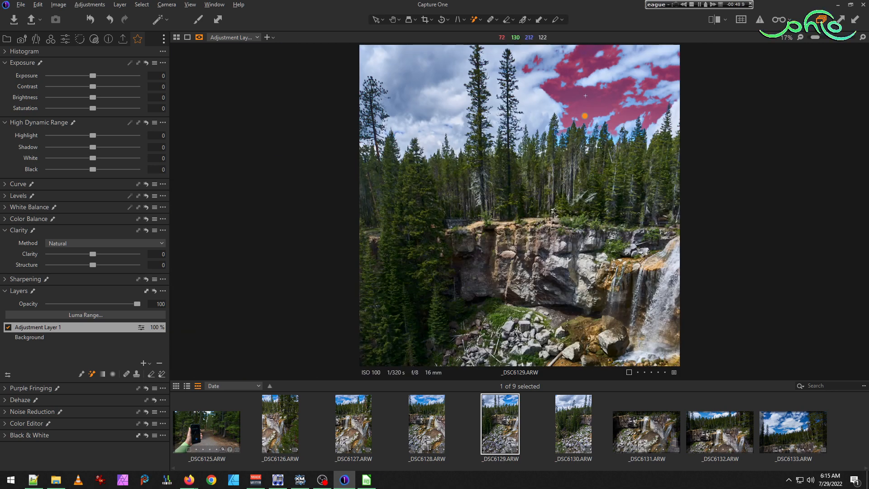
scroll(585, 116, up, 3)
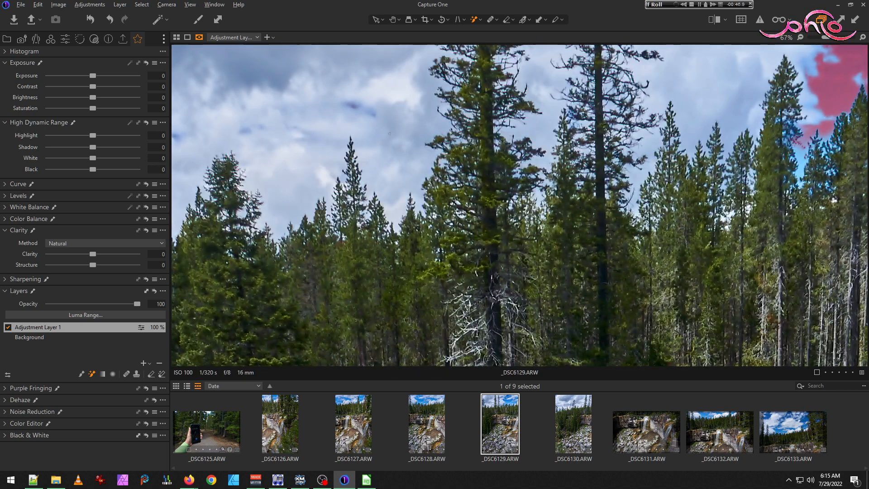
scroll(271, 111, up, 3)
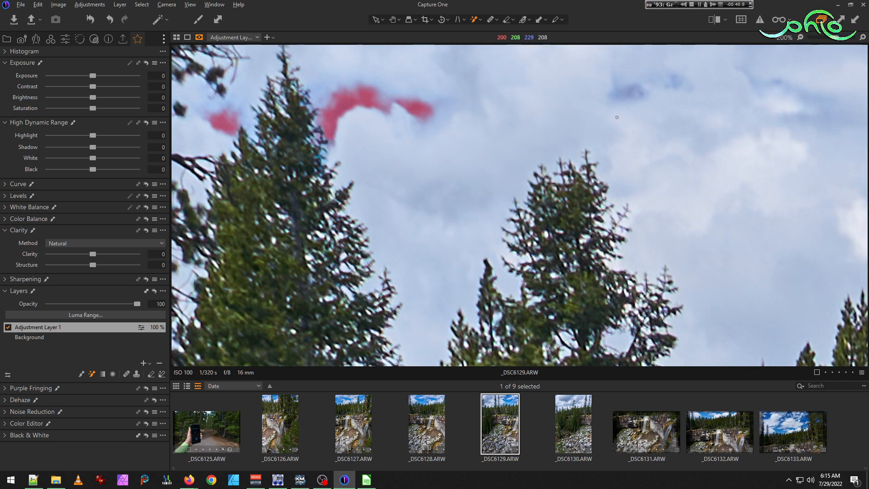
scroll(619, 116, down, 6)
scroll(710, 86, up, 4)
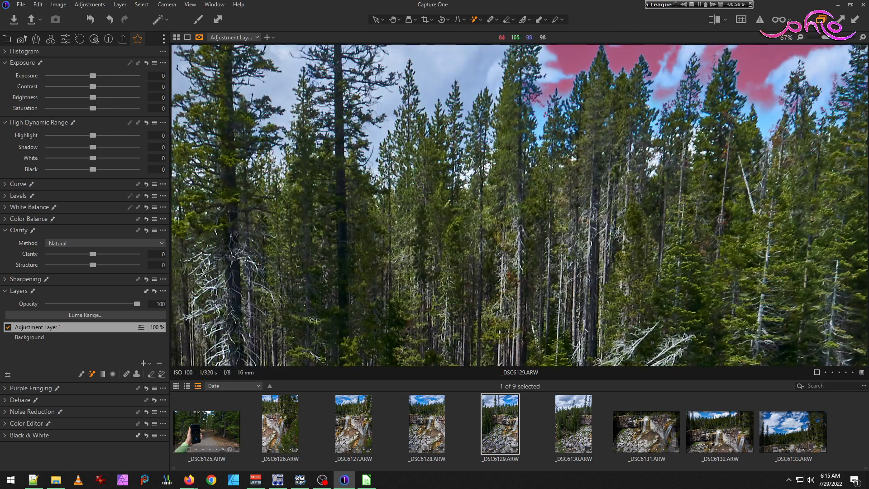
click(654, 104)
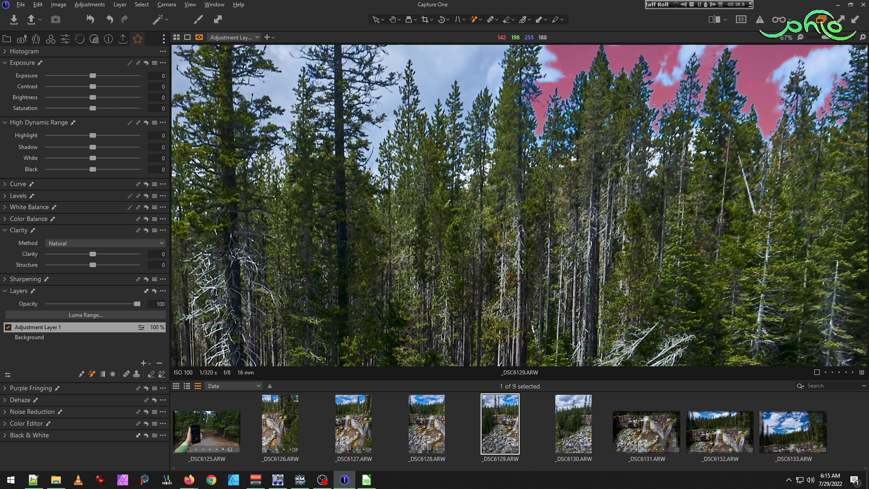
scroll(645, 126, up, 1)
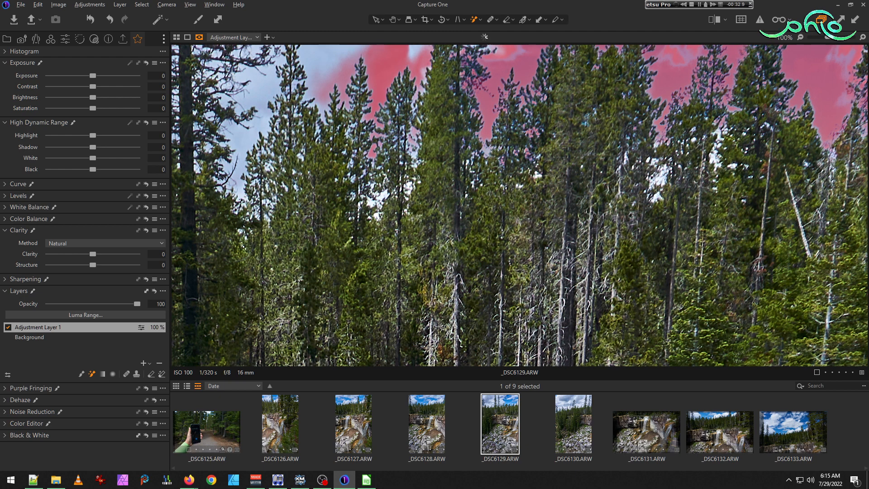
scroll(617, 95, down, 3)
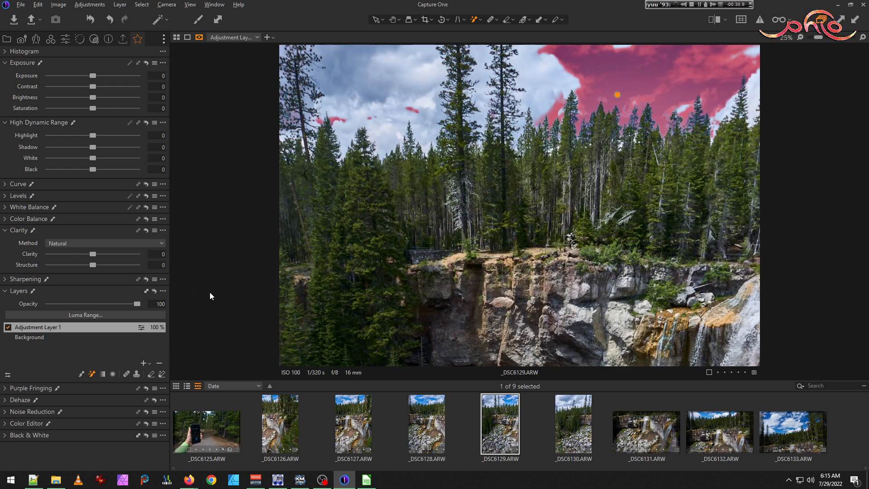
right_click(57, 330)
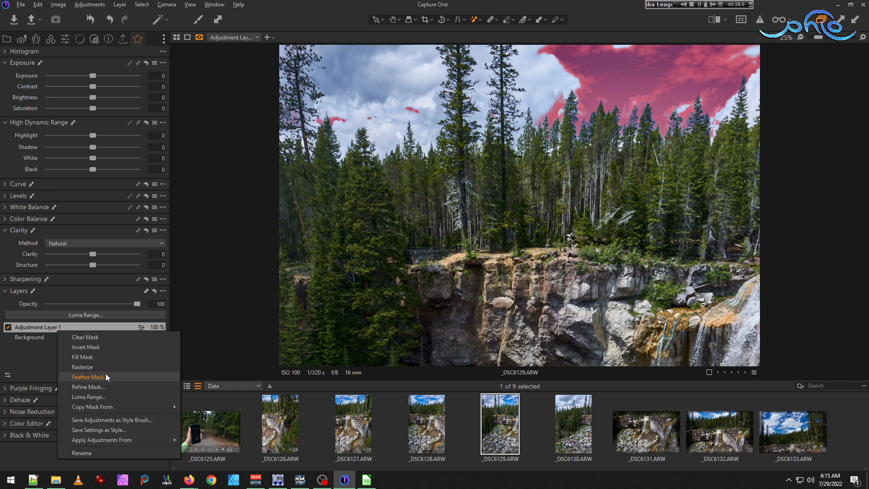
click(111, 386)
click(480, 229)
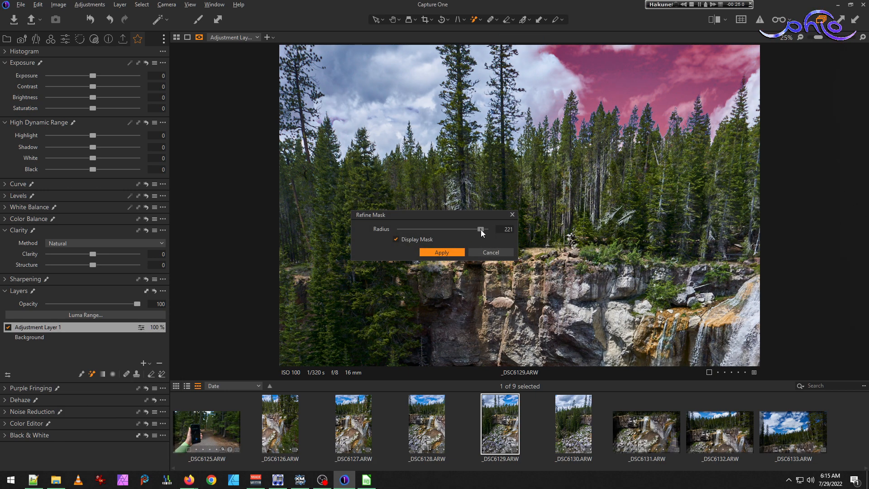
mouse_move(482, 229)
mouse_down()
mouse_move(495, 230)
mouse_move(480, 230)
mouse_up()
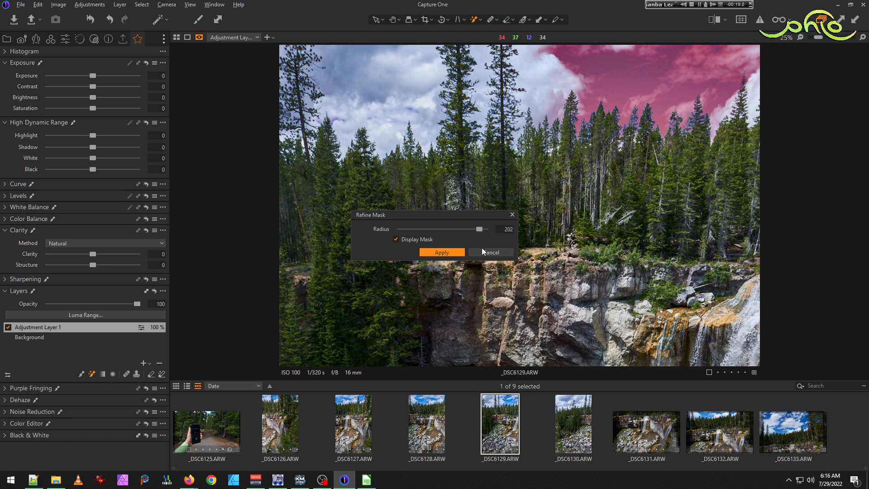
click(483, 251)
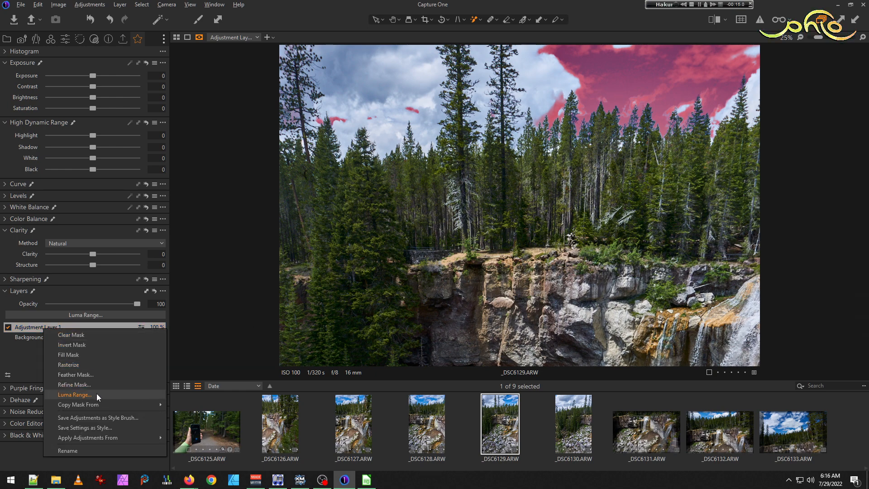
- Limit the layer's mask with a luma range up to 162 and an upper falloff of 220
click(96, 394)
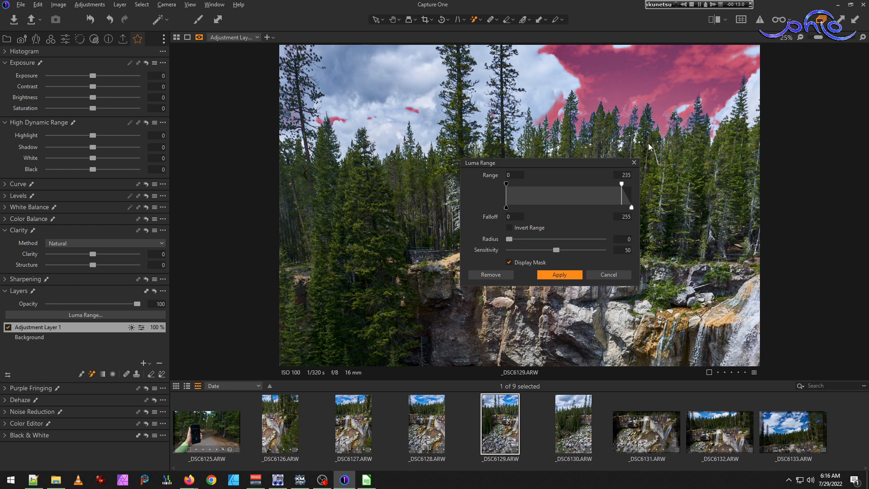
drag(623, 184, 586, 187)
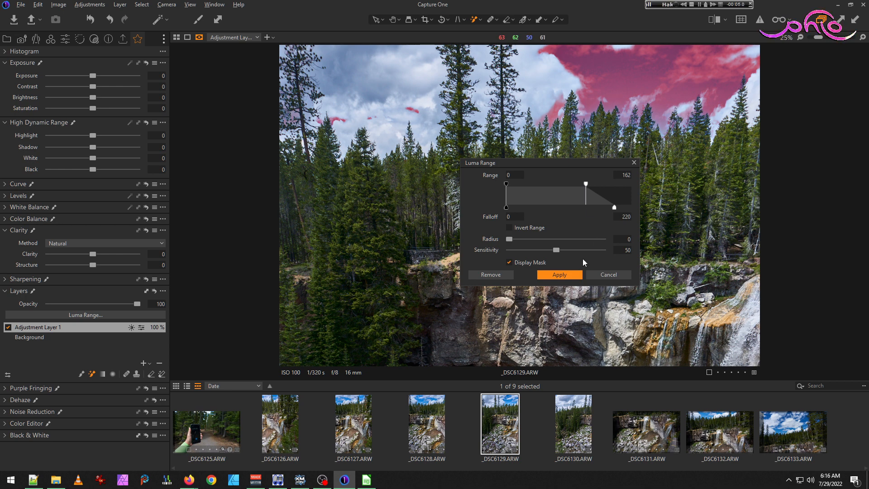
click(571, 273)
- Refine the adjustment layer's mask in _DSC6129.ARW with a radius of 235
right_click(50, 322)
click(94, 382)
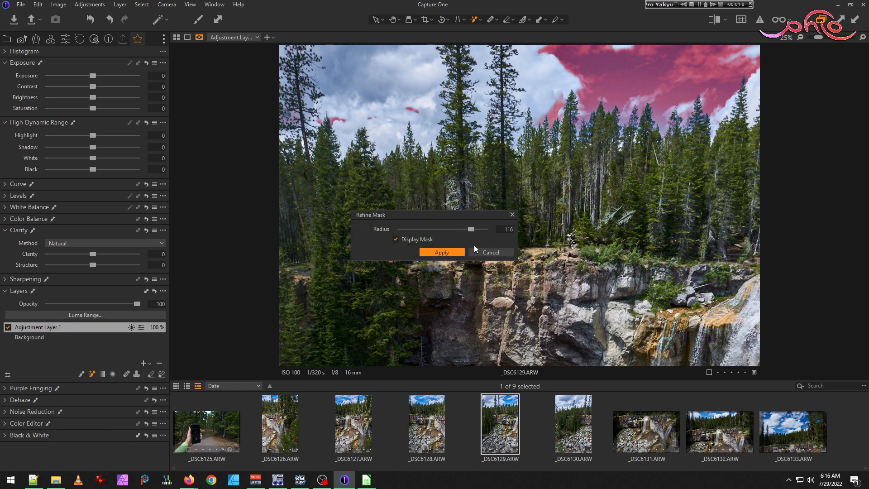
drag(480, 227, 481, 230)
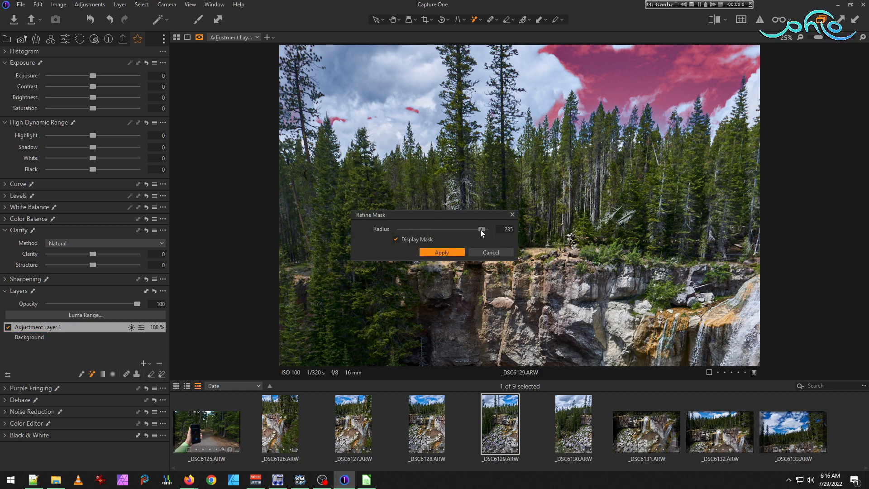
click(438, 253)
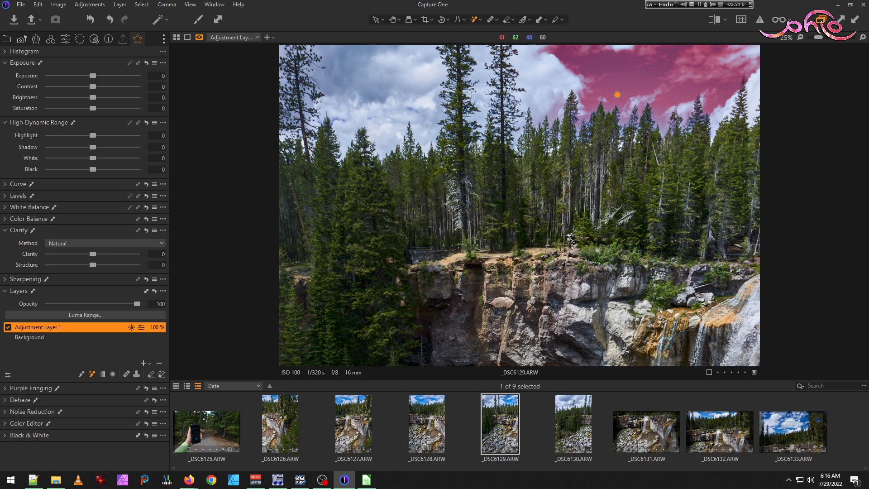
- Rename the adjustment layer in _DSC6129.ARW as sky and hide the mask overlay
double_click(57, 330)
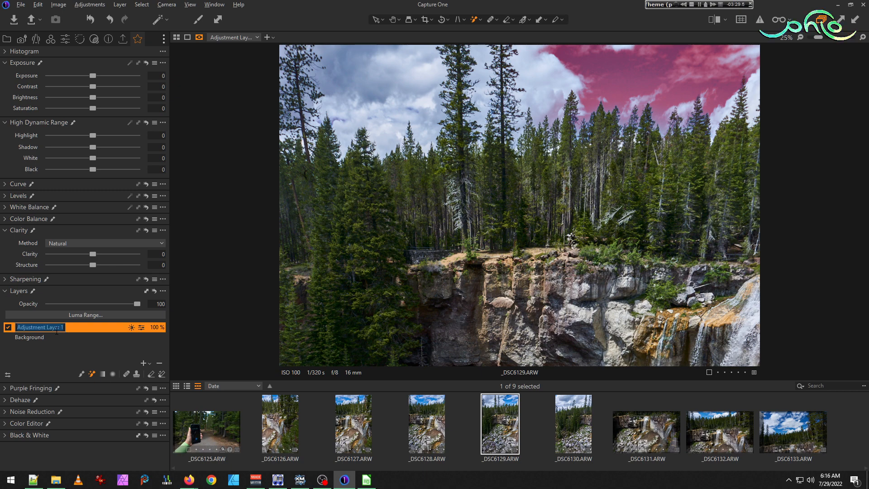
text(sky)
key(Return)
key(m)
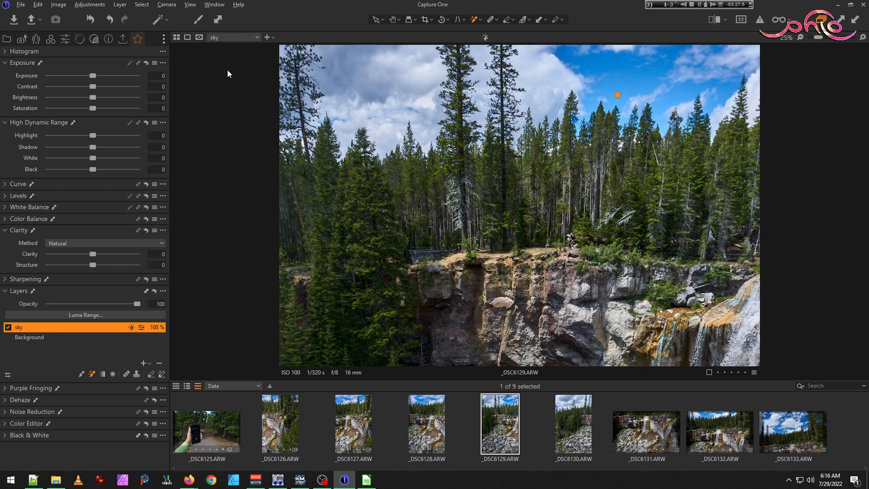
- Try an exposure of 0.1 on the sky layer, return it to 0 and compare the photo with _DSC6128.ARW
scroll(102, 75, up, 1)
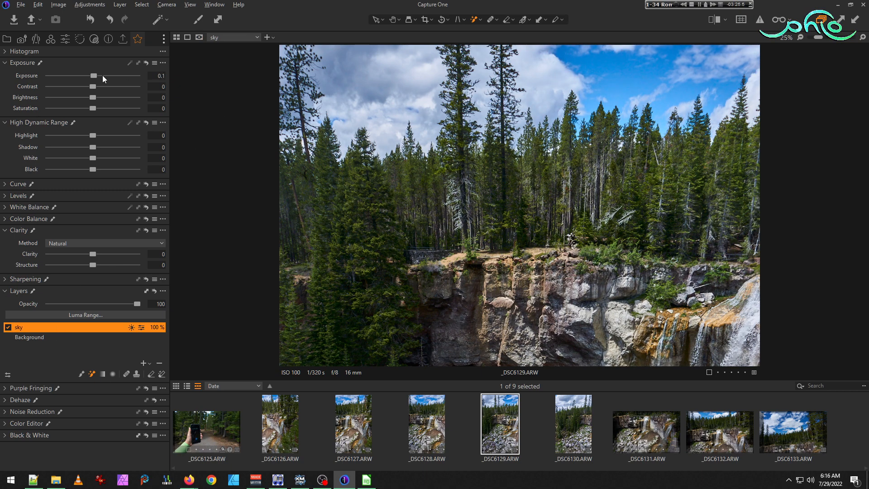
scroll(102, 75, down, 1)
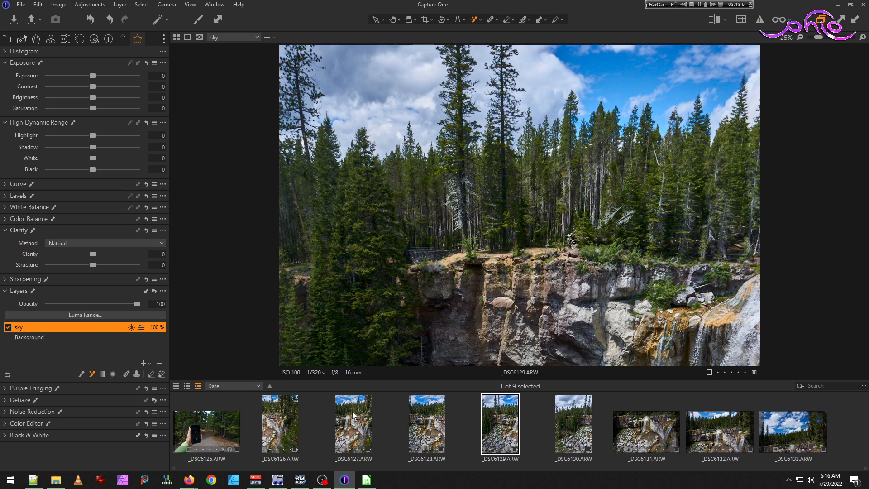
click(434, 426)
click(500, 421)
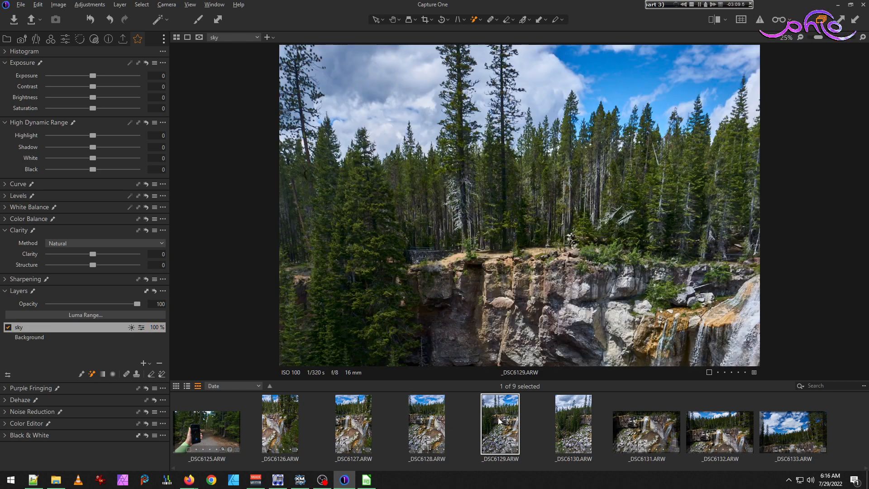
- Compare the sky in _DSC6129.ARW with the neighbouring photos _DSC6128.ARW and _DSC6130.ARW
click(433, 429)
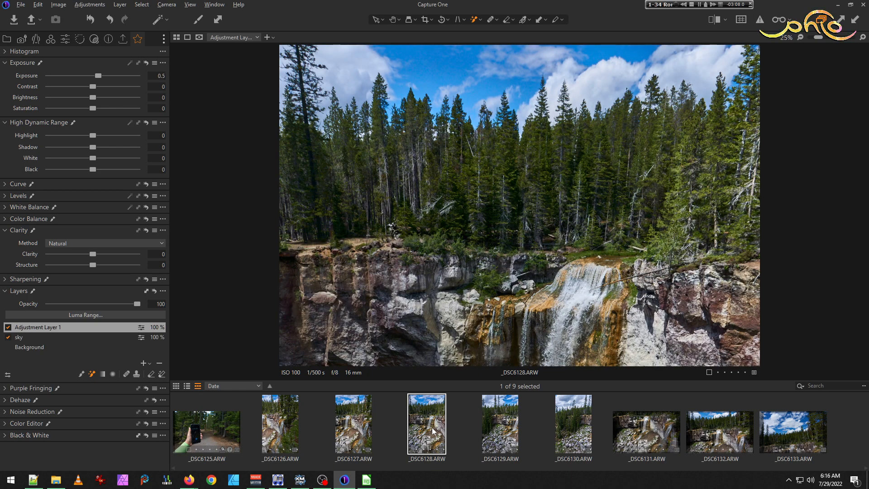
click(507, 423)
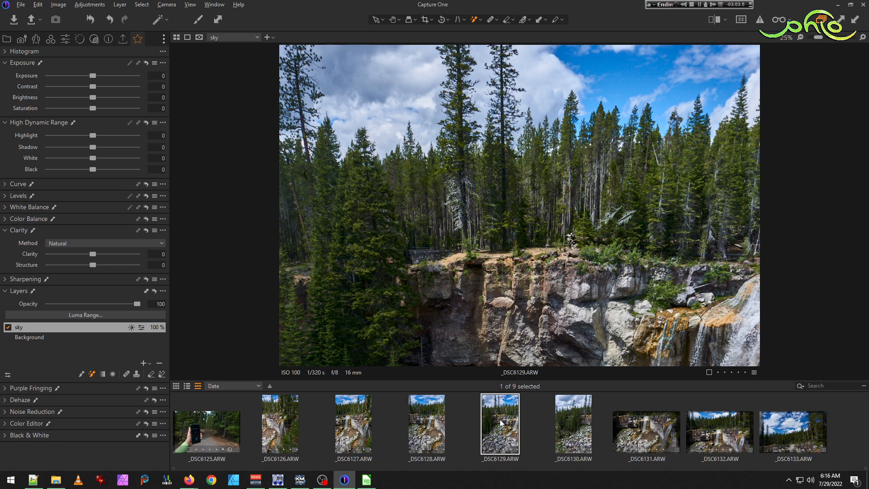
click(583, 416)
click(499, 439)
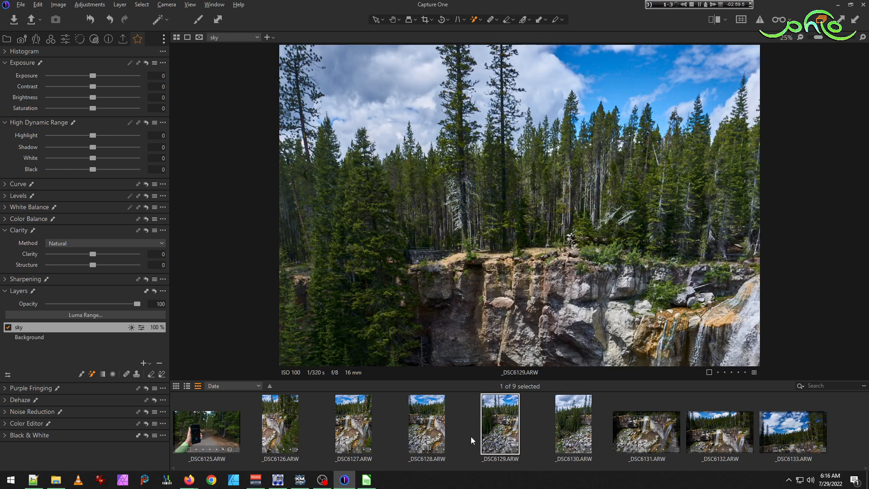
click(437, 435)
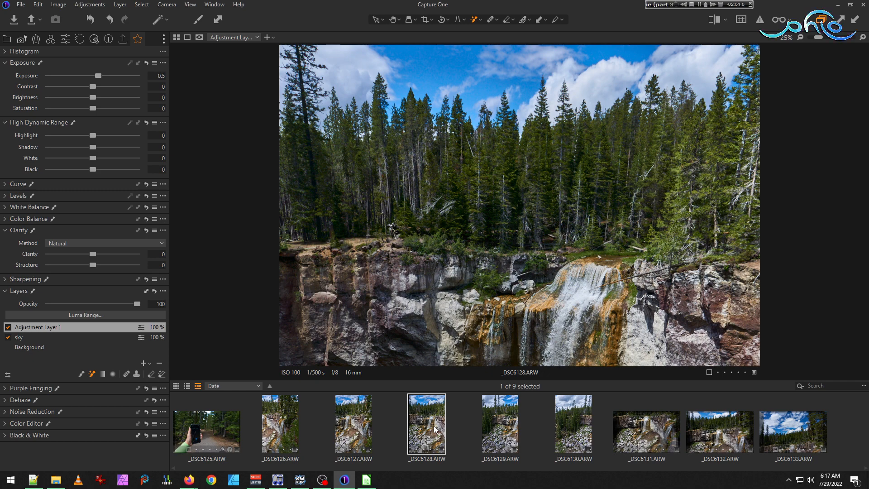
- Select the photos _DSC6126.ARW through _DSC6130.ARW and choose the TIFF 16bit export recipe
click(290, 432)
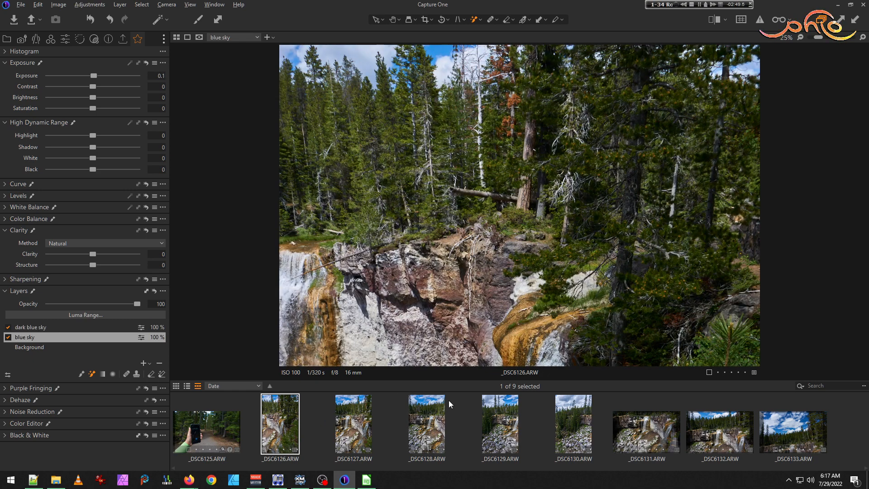
shift+click(564, 439)
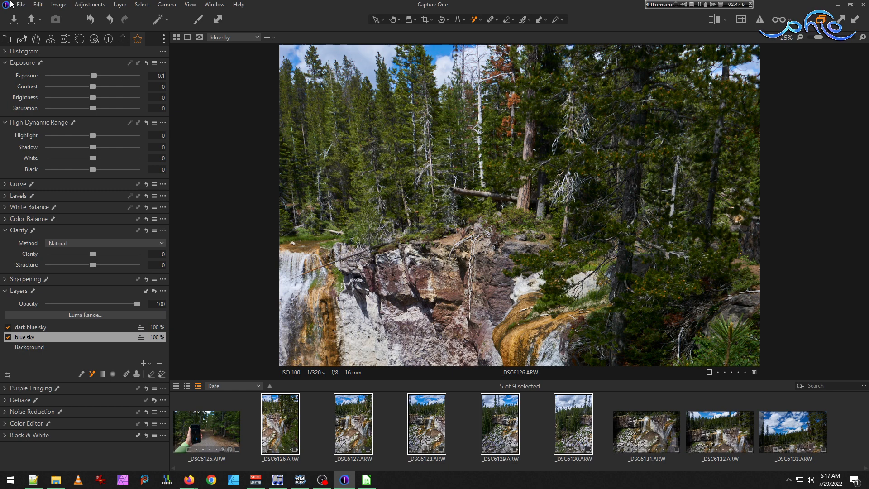
click(123, 39)
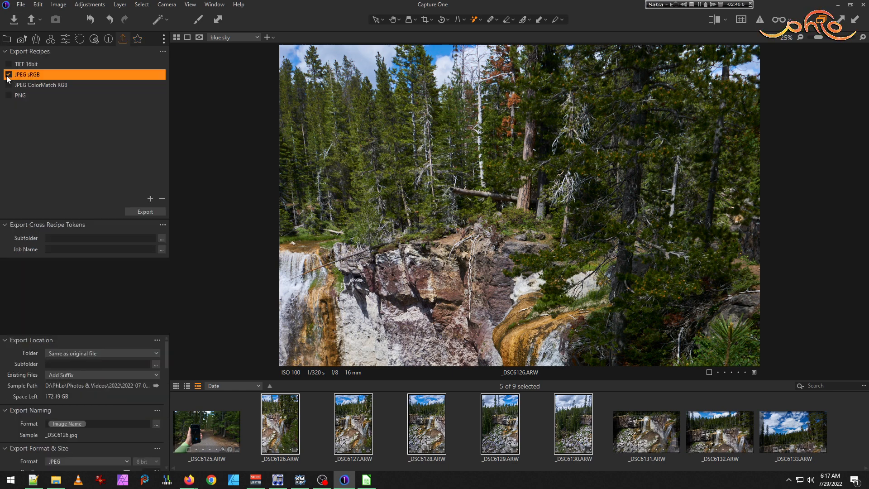
click(19, 68)
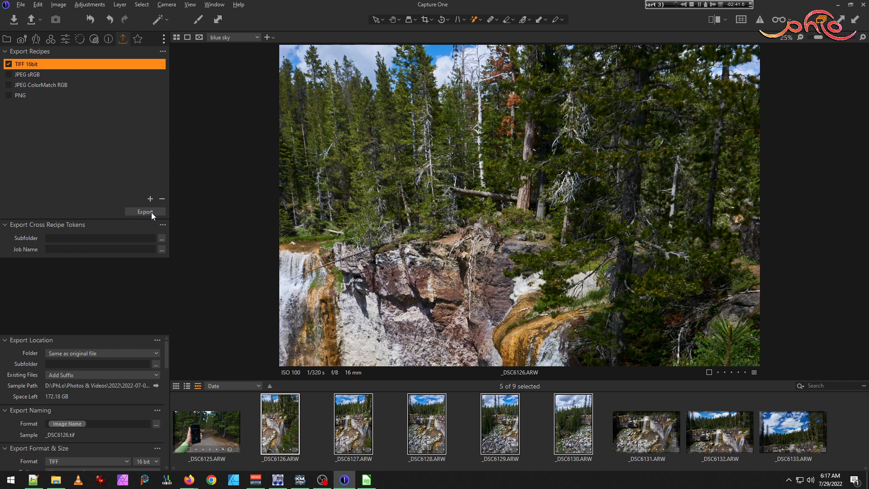
- Export the selected waterfall photos as 16-bit TIFF files into the same folder as the originals
scroll(642, 271, down, 2)
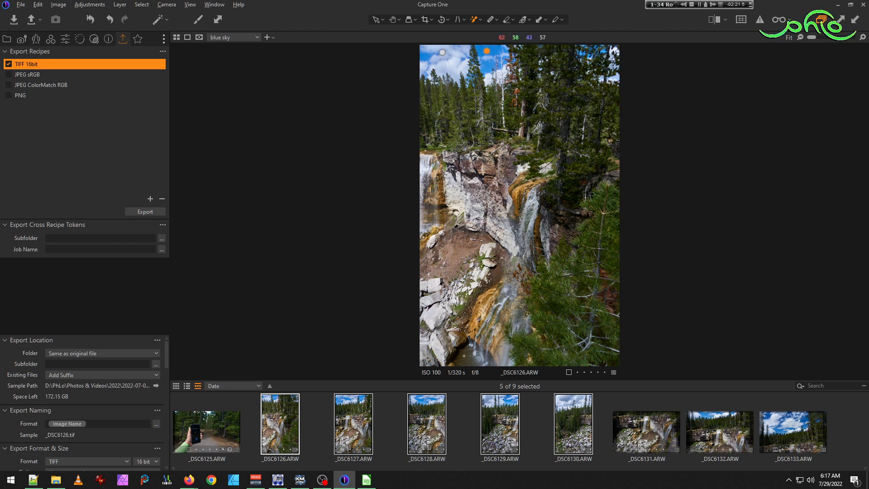
scroll(480, 357, up, 3)
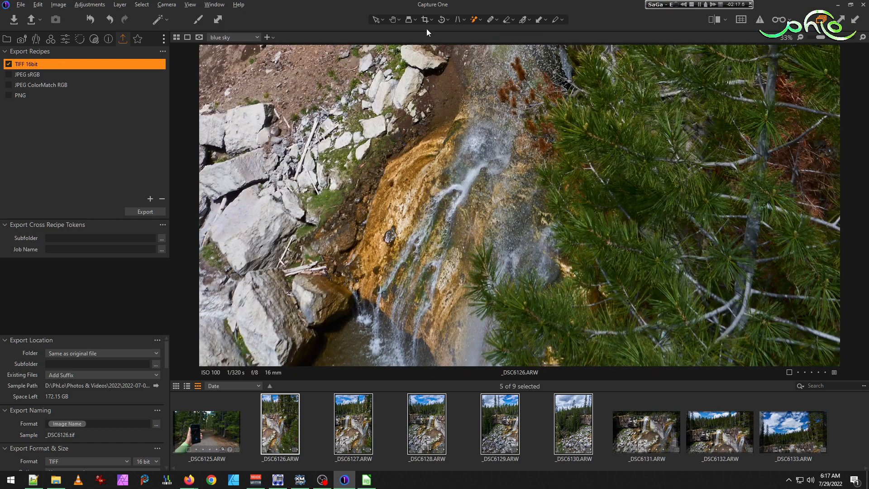
click(393, 20)
drag(411, 312, 405, 267)
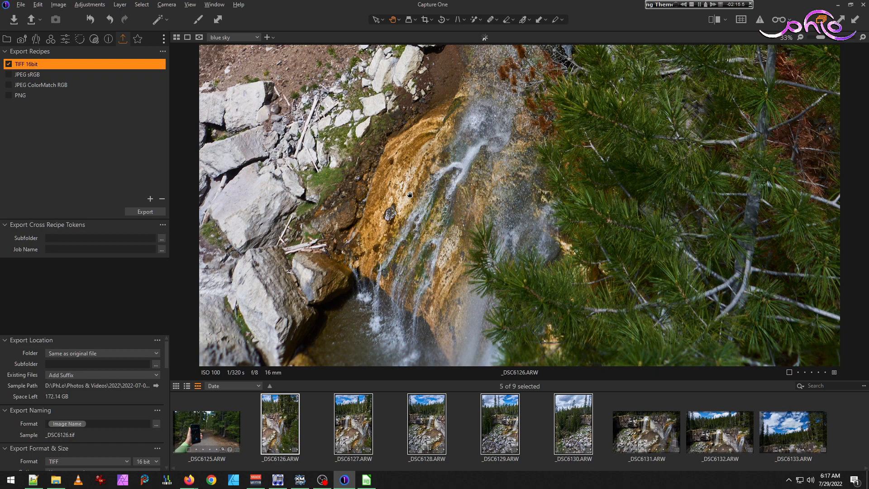
scroll(388, 212, up, 5)
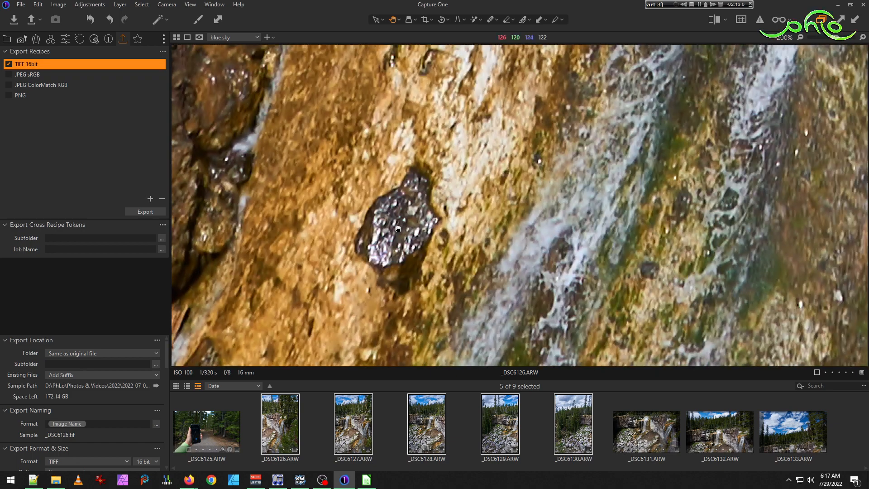
scroll(404, 242, down, 5)
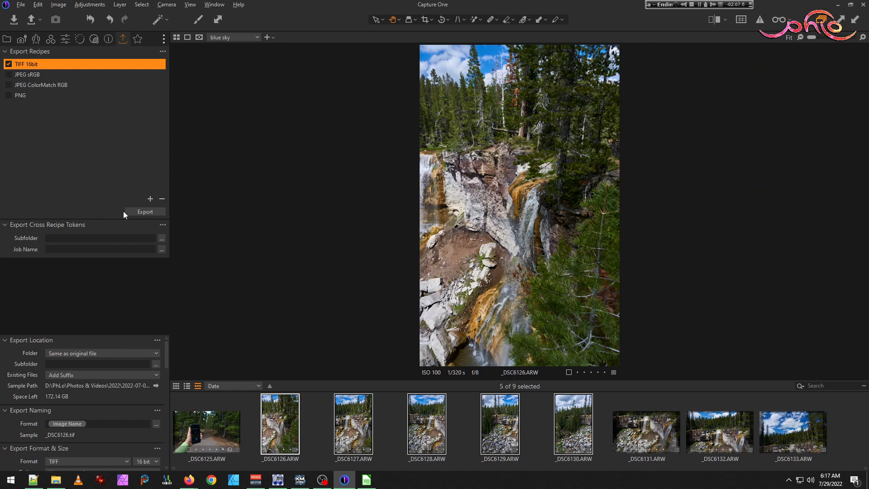
click(145, 212)
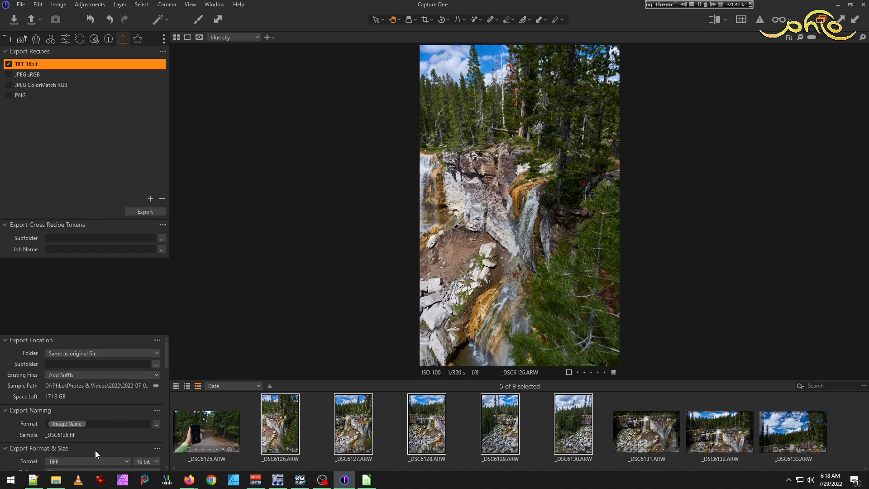
- Switch to File Explorer and review the waterfall photos _DSC6126 through _DSC6130 full screen, including the exported TIFFs
click(64, 483)
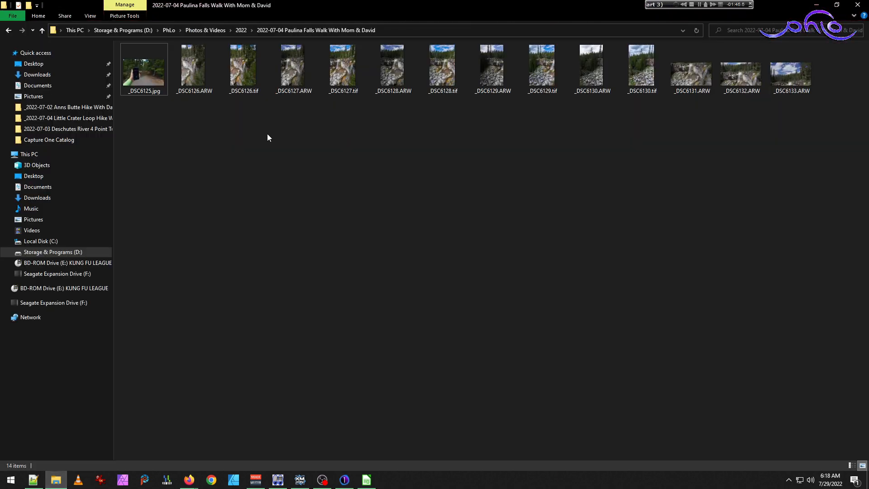
double_click(203, 66)
double_click(461, 72)
key(Right)
key(Right)
key(Right)
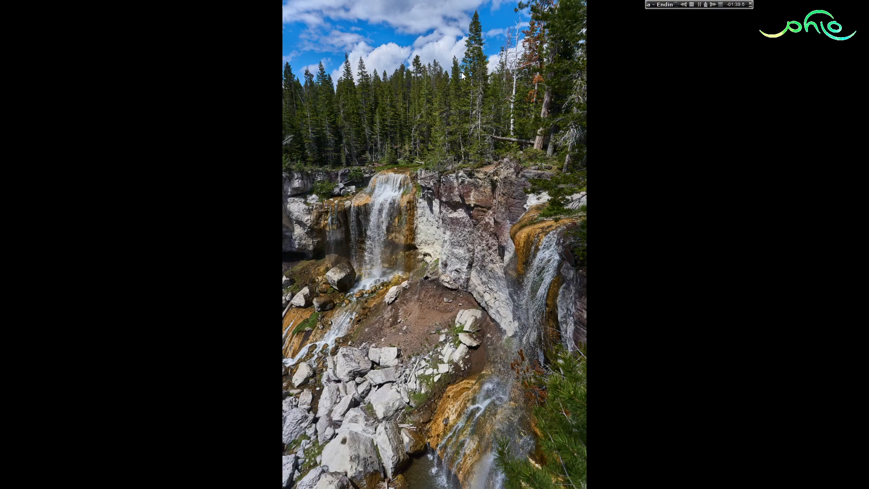
key(Right)
key(Right)
key(Right)
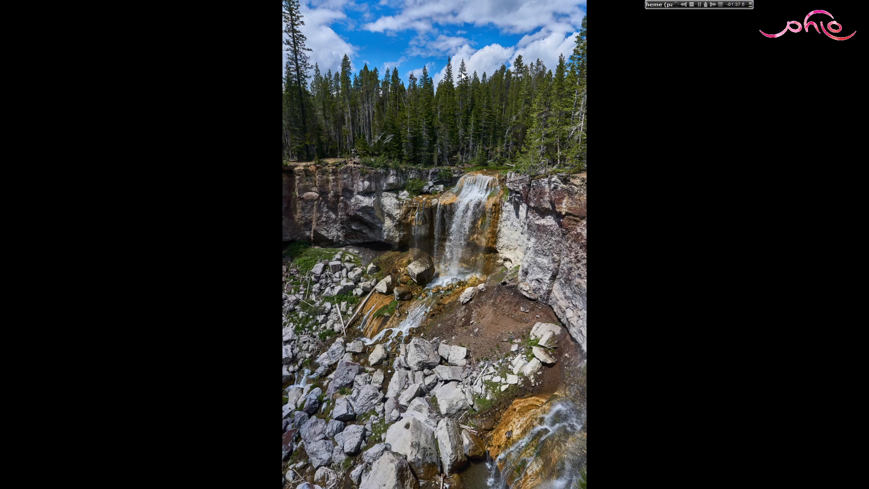
key(Right)
key(Right)
key(Right)
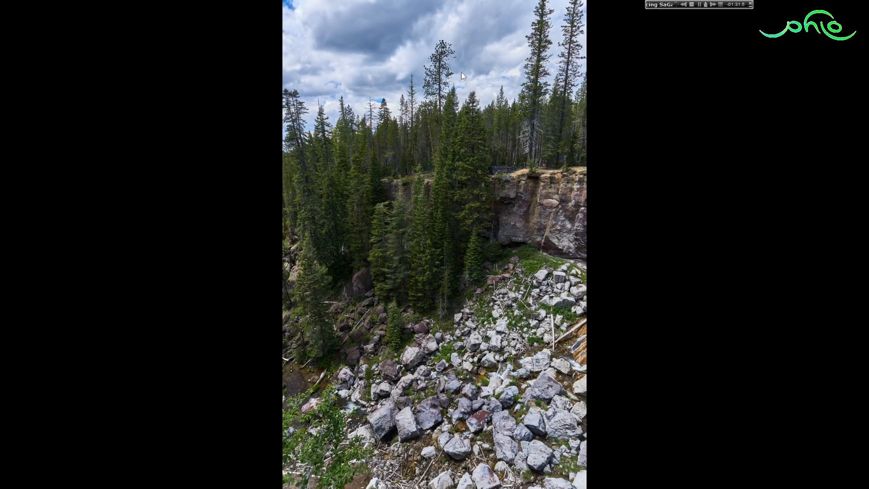
key(Escape)
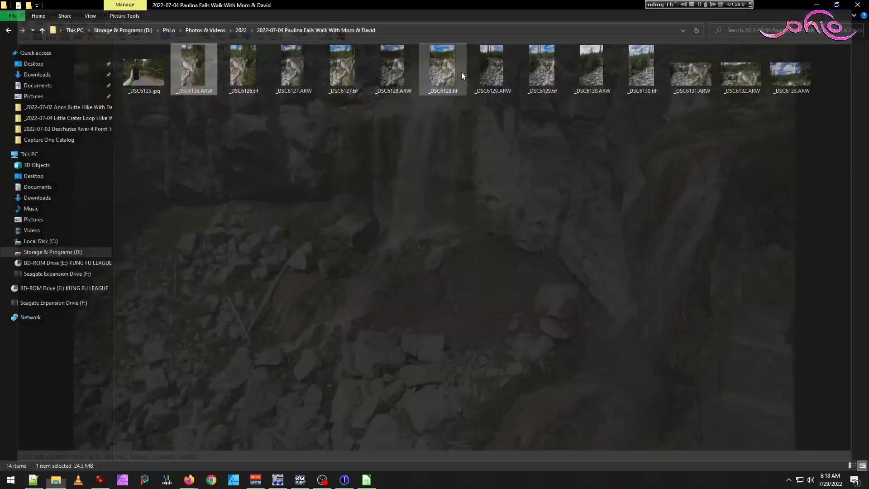
- Delete the raw files _DSC6126.ARW through _DSC6130.ARW from the photo folder, keeping their TIFF versions
ctrl+click(293, 71)
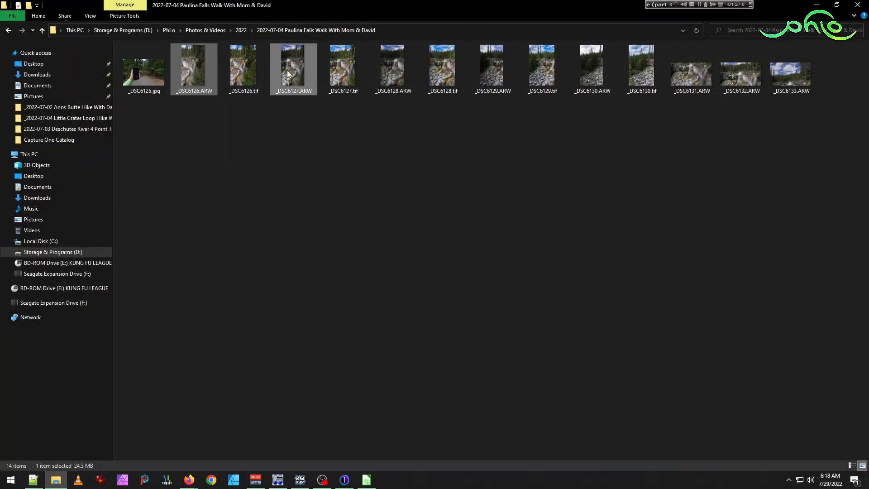
ctrl+click(388, 80)
ctrl+click(479, 75)
ctrl+click(591, 81)
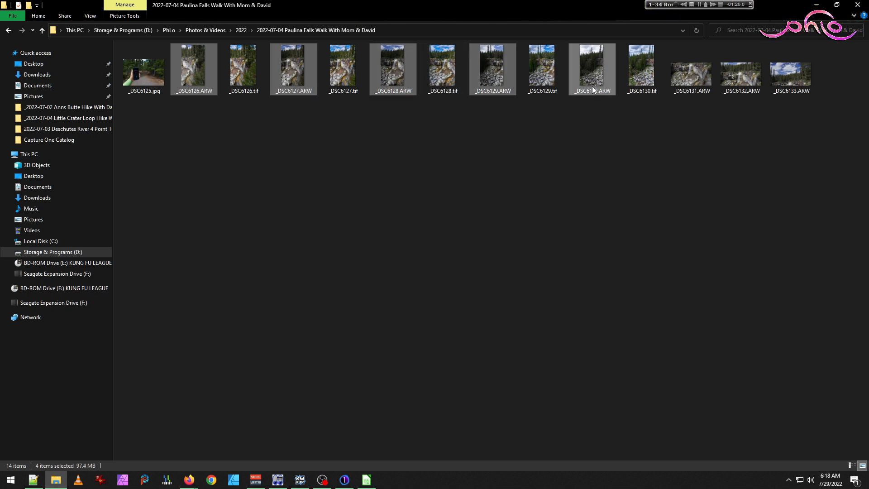
key(Delete)
- Create a new folder named temp in the photo folder
right_click(310, 173)
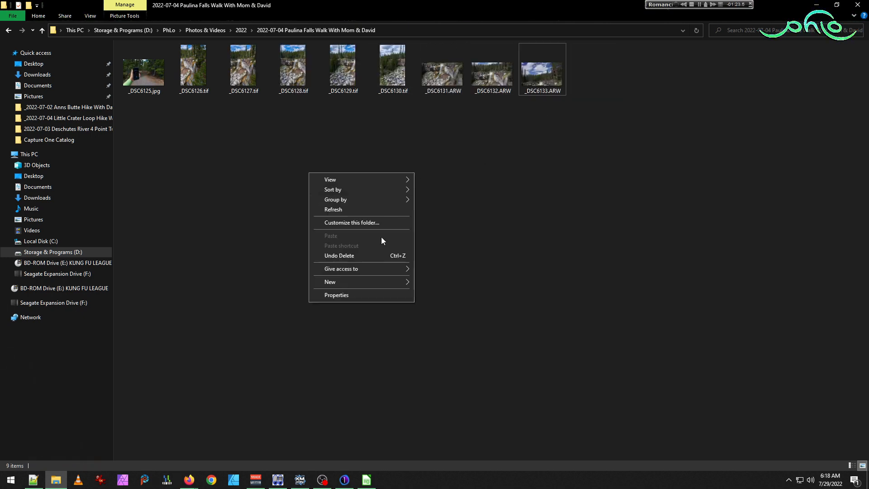
mouse_move(355, 279)
click(468, 283)
text(temp)
key(Return)
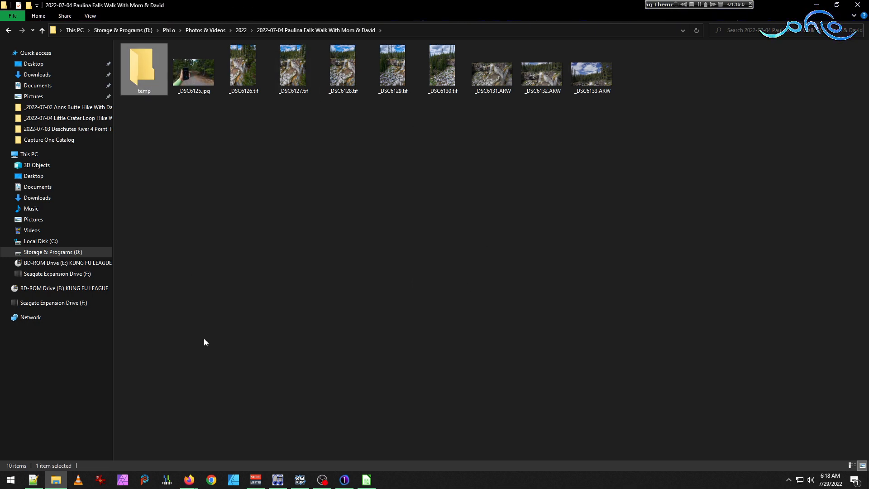
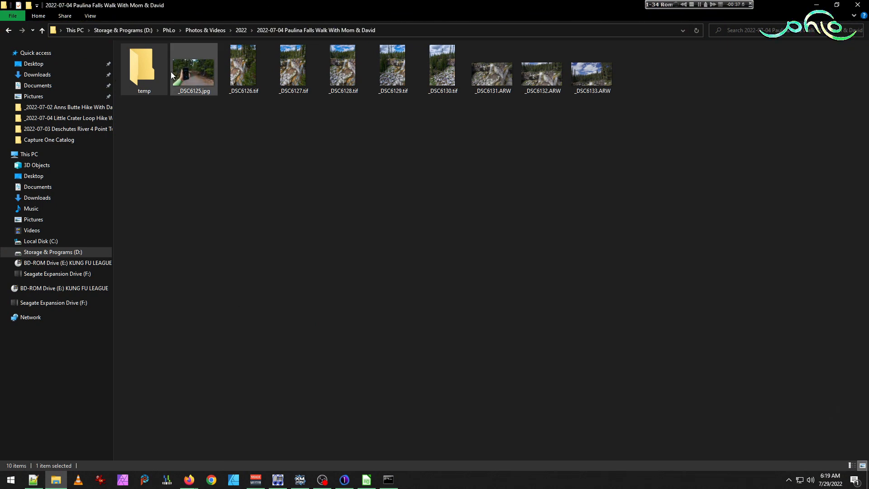
- Copy the TIFF files _DSC6126.tif through _DSC6130.tif into the temp folder
click(245, 65)
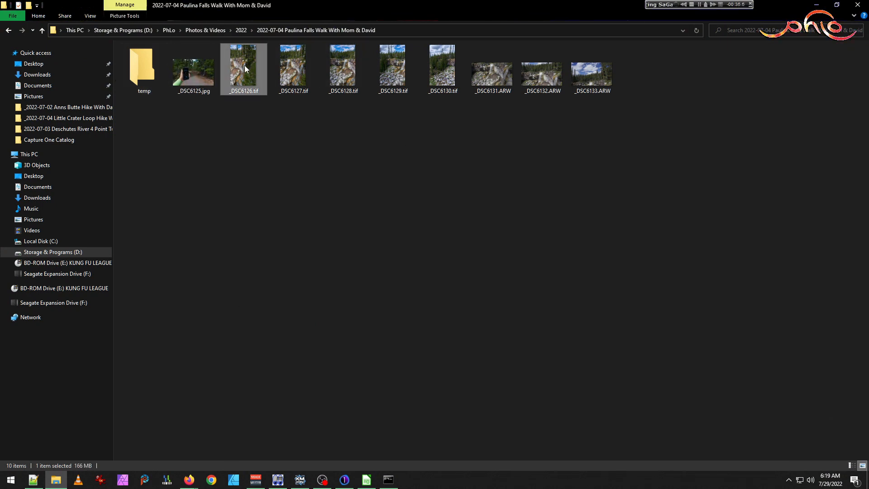
shift+click(428, 72)
drag(228, 77, 285, 81)
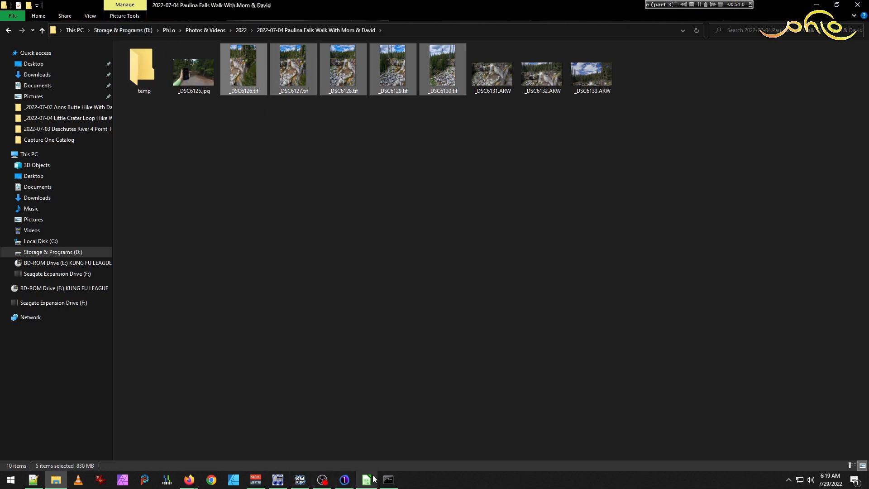
- Switch to Command Prompt and strip the metadata from the first TIFF with exiftool -all= "_DSC6126.tif"
click(388, 480)
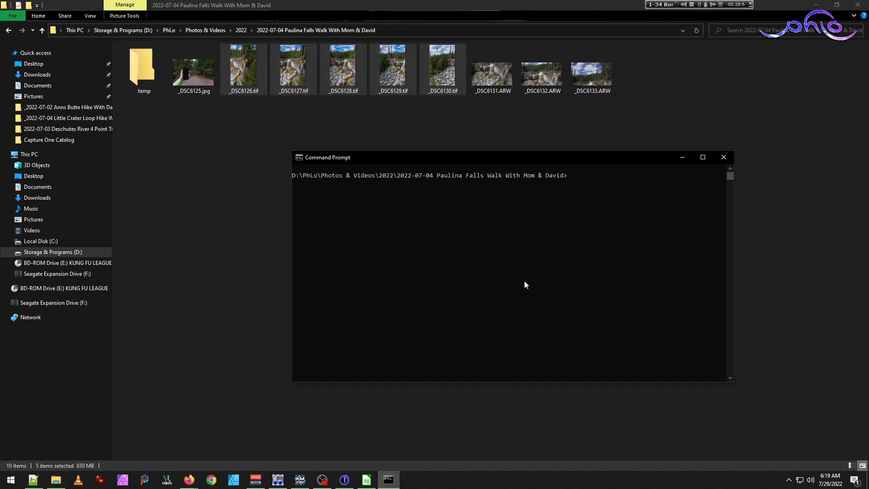
text(exiftool -all= "")
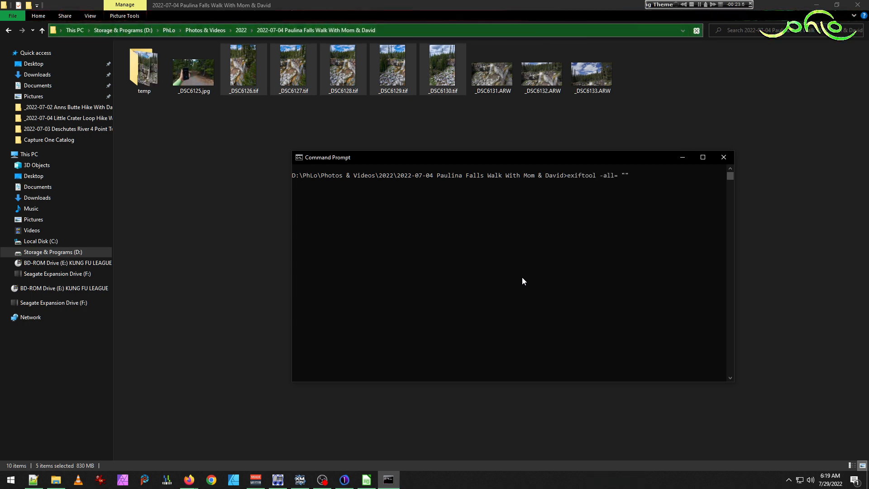
click(244, 82)
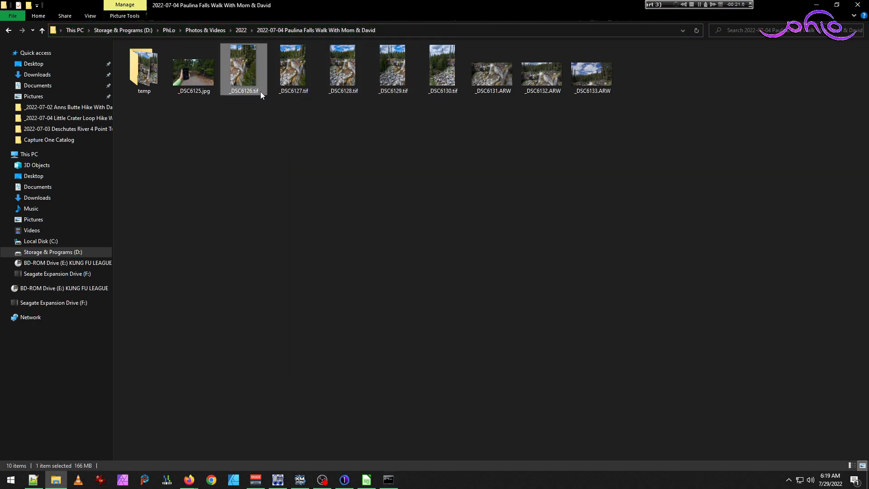
click(260, 92)
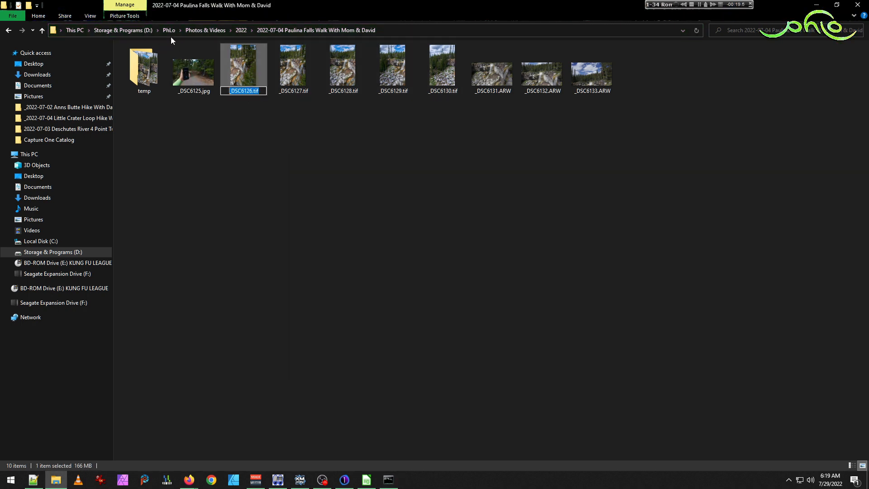
key(alt+Tab)
text(_DSC6126.tif)
key(Return)
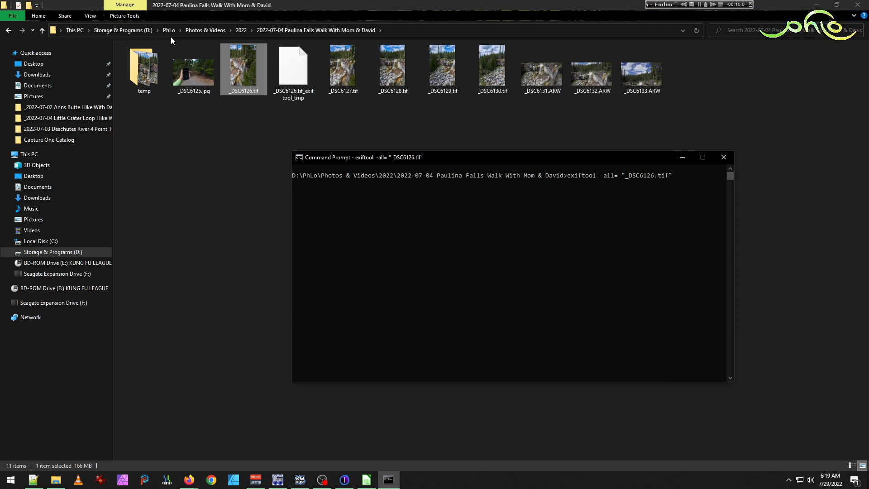
- Run the exiftool metadata removal on _DSC6127.tif by adapting the previous command
key(Up)
key(Left)
key(Left)
key(Left)
key(Left)
key(Left)
key(BackSpace)
text(7)
key(Return)
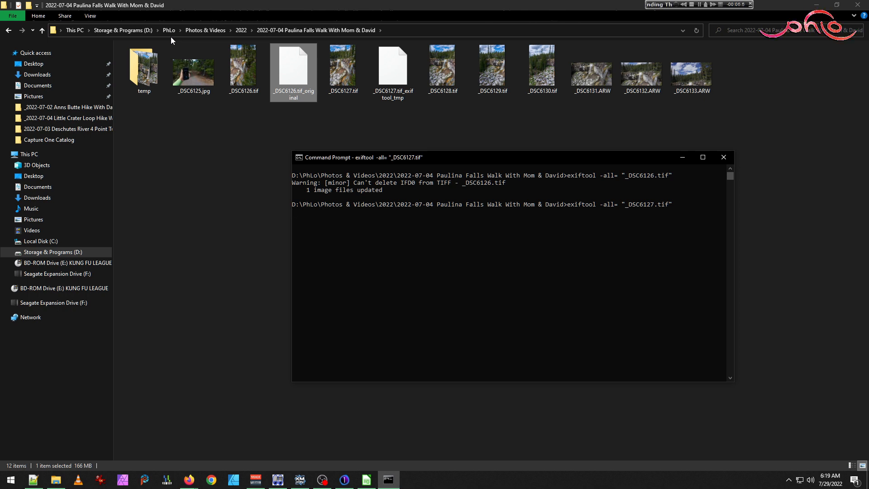
- Strip the metadata from _DSC6128.tif with exiftool -all=
key(Up)
key(Left)
key(Left)
key(Left)
key(Left)
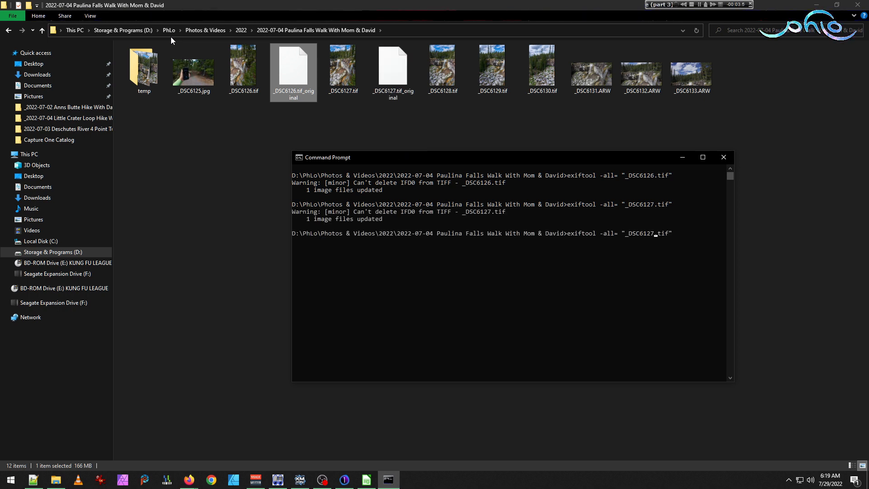
text(8)
key(Return)
- Remove all metadata from _DSC6129.tif with the same exiftool command
key(Up)
key(Left)
key(Left)
key(Left)
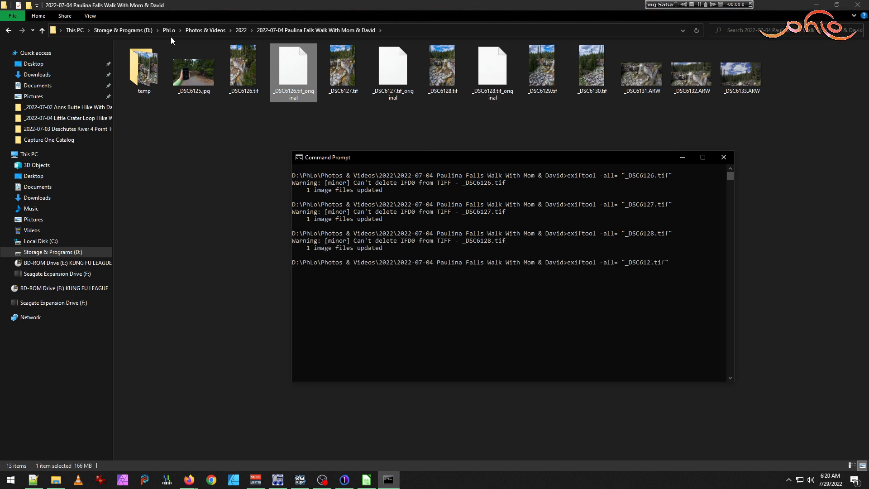
key(Return)
key(Up)
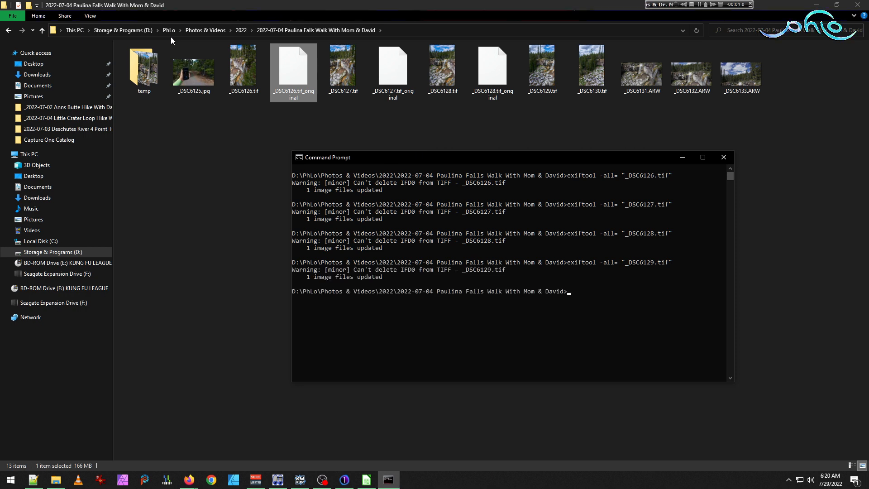
- Strip the metadata from _DSC6130.tif by running the recalled exiftool -all= command on it
key(BackSpace)
key(BackSpace)
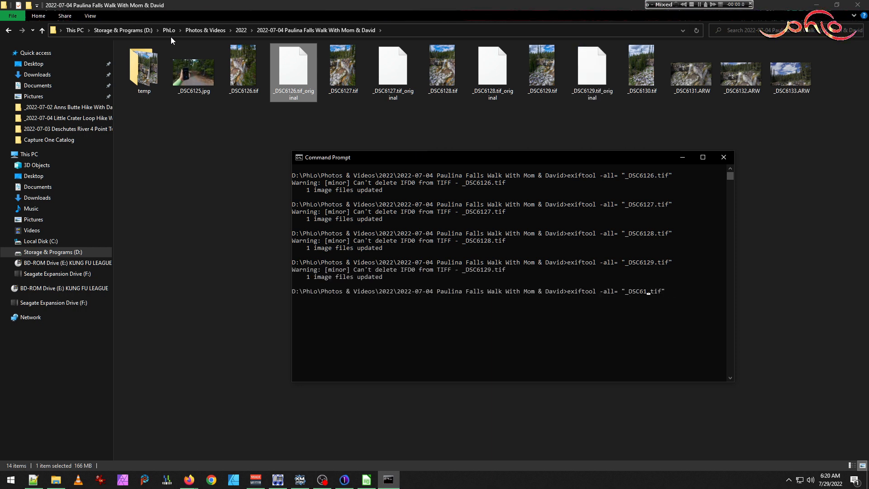
text(30)
key(Return)
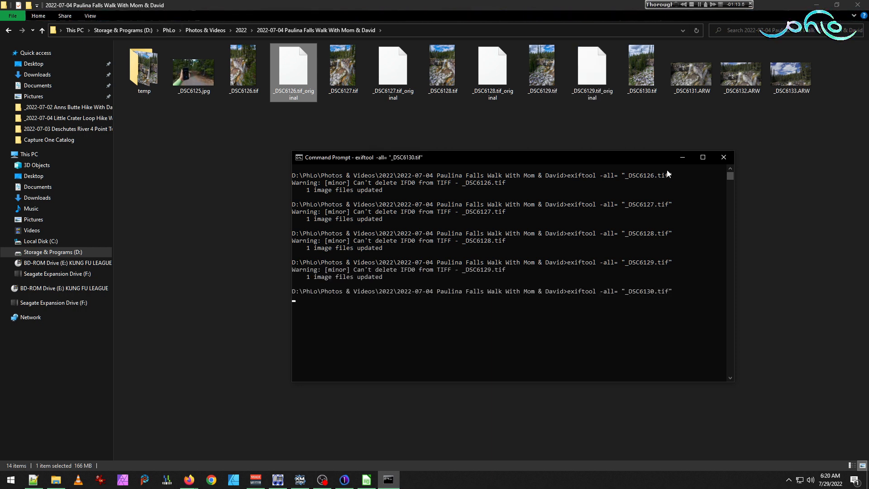
- Delete the five .tif_original backup files from the Paulina Falls photo folder in File Explorer
click(374, 132)
click(273, 77)
ctrl+click(410, 86)
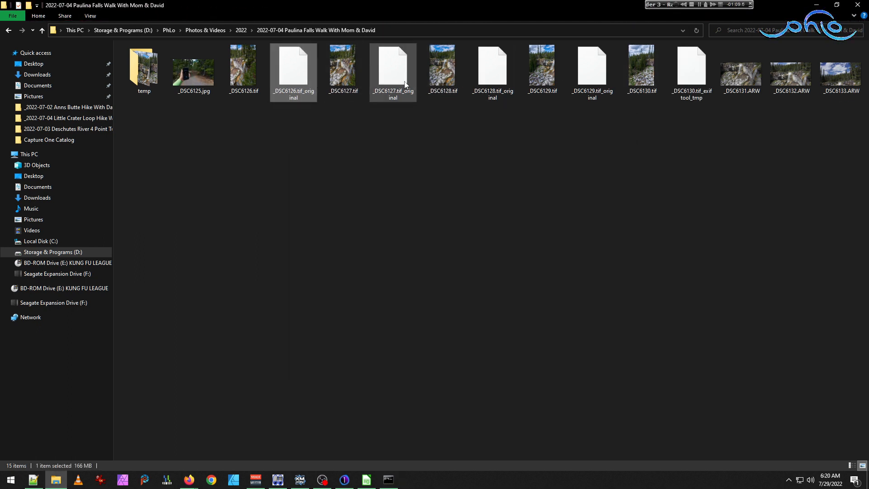
ctrl+click(493, 73)
ctrl+click(592, 72)
ctrl+click(686, 70)
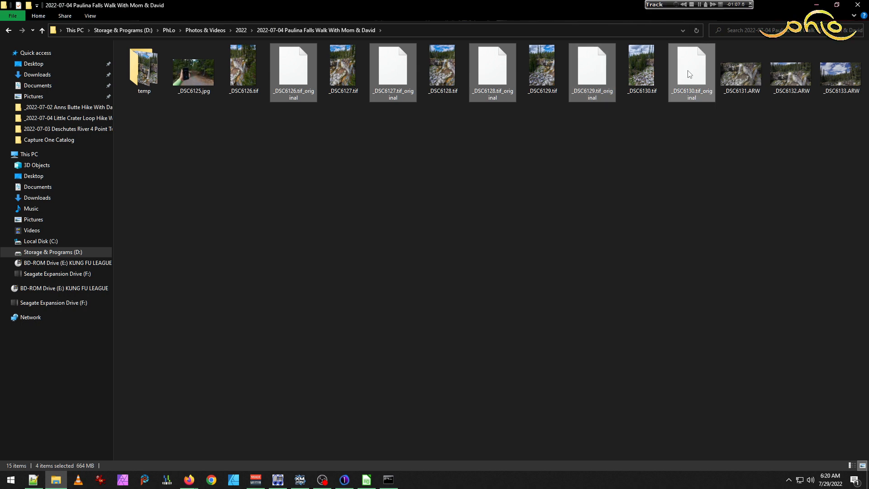
key(Delete)
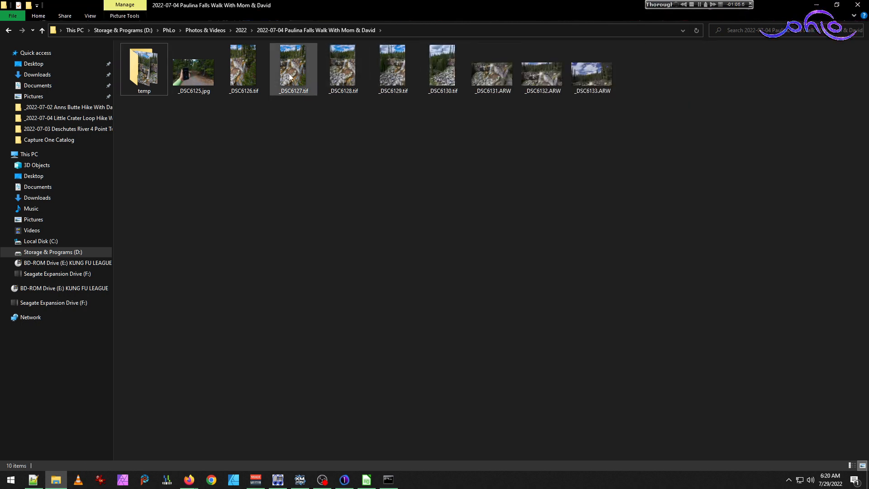
- Launch Hugin and load _DSC6126.tif through _DSC6130.tif from the photo folder with a horizontal field of view of 50 degrees
click(11, 479)
click(252, 303)
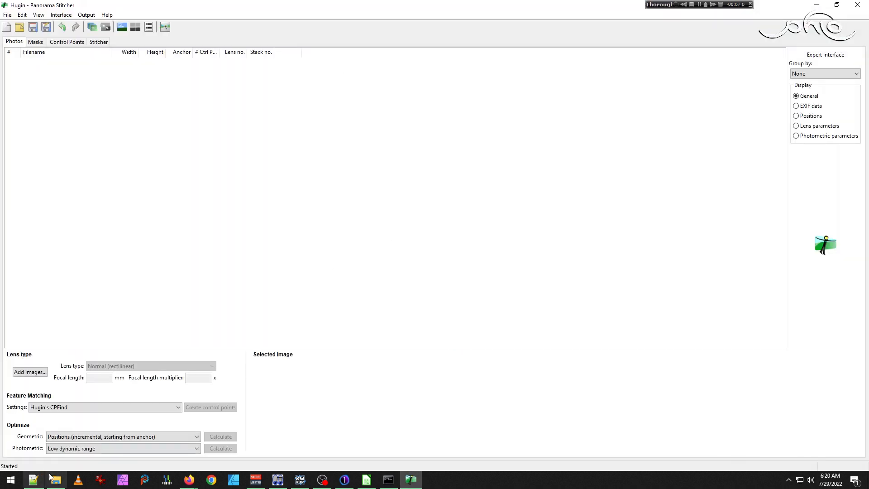
click(54, 479)
click(243, 67)
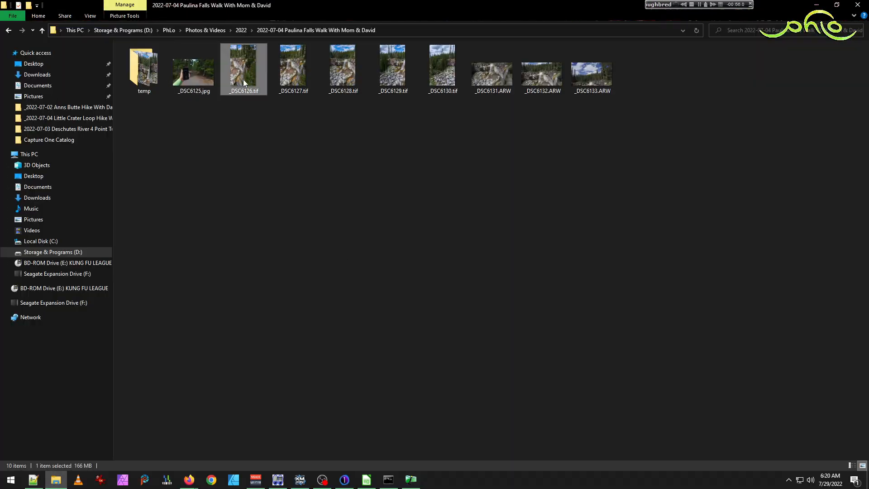
shift+click(456, 91)
drag(243, 68, 344, 251)
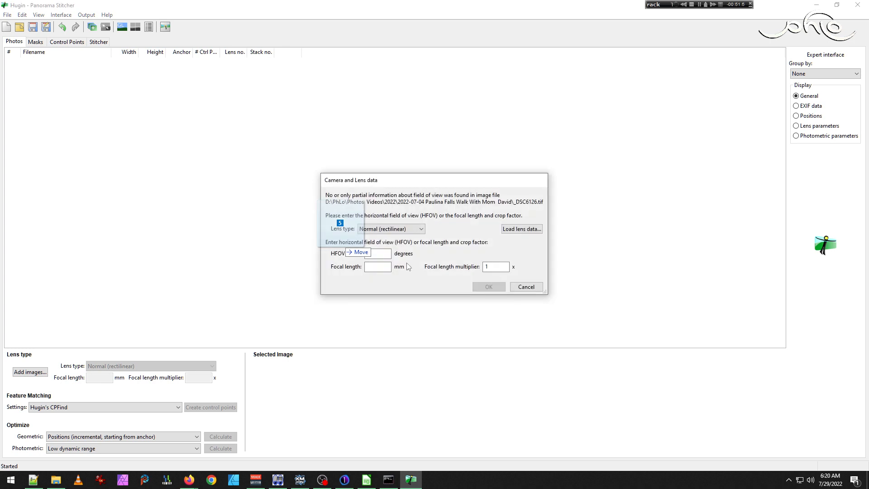
text(50)
key(Return)
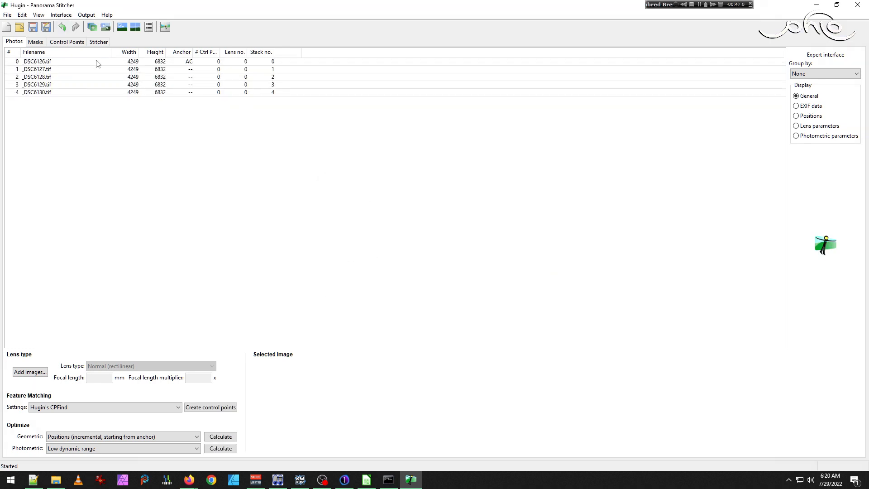
- Open the fast panorama preview and align the five loaded images
click(38, 14)
click(91, 56)
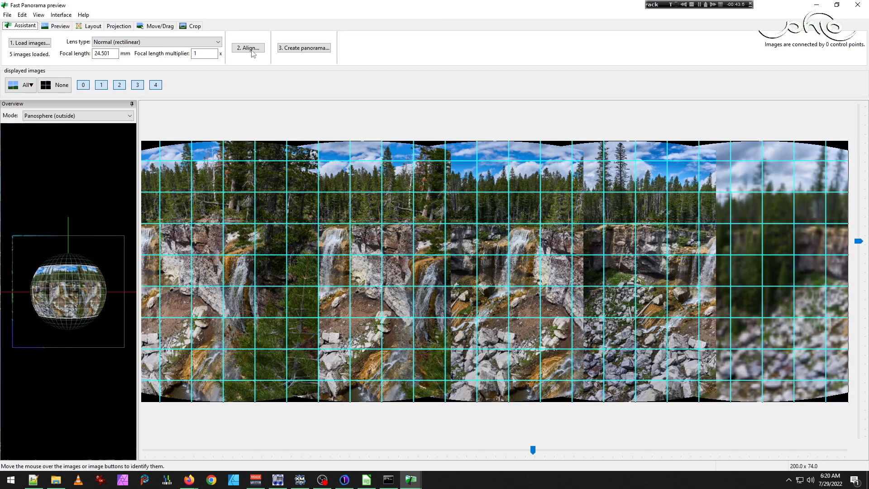
click(251, 49)
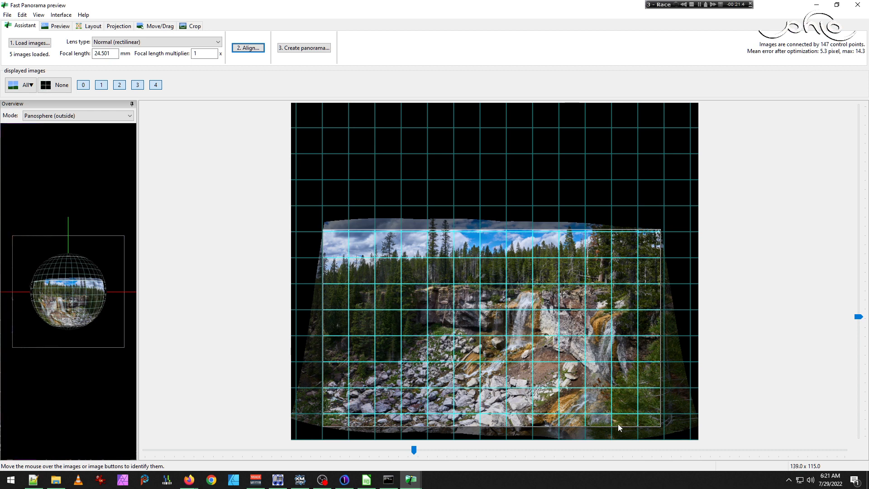
- Try the Panini projection on the aligned panorama, then switch it to Mercator
click(117, 26)
click(151, 48)
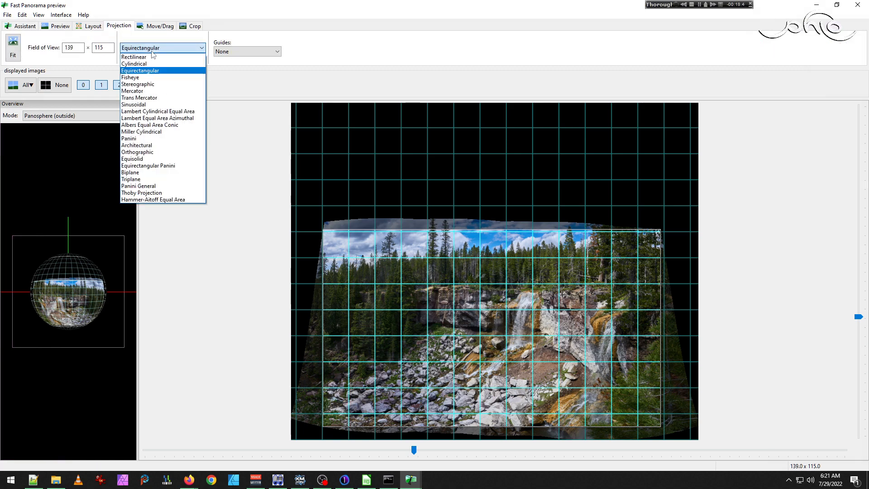
click(150, 138)
click(143, 48)
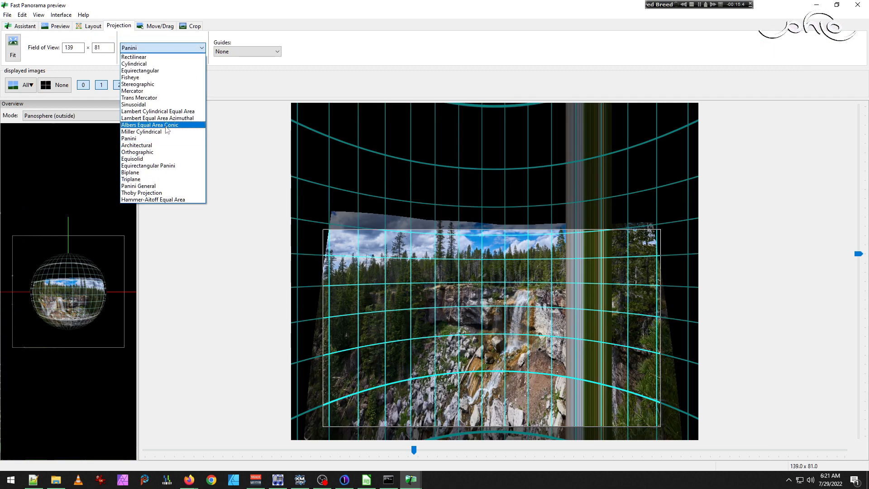
click(168, 91)
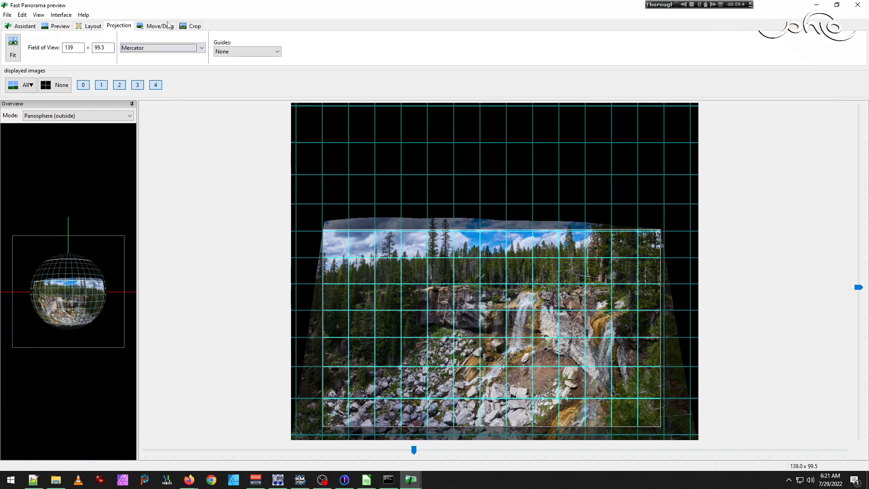
- Autocrop the Mercator panorama, extending the vertical field of view to 116 and repeating the autocrop
click(194, 26)
click(20, 47)
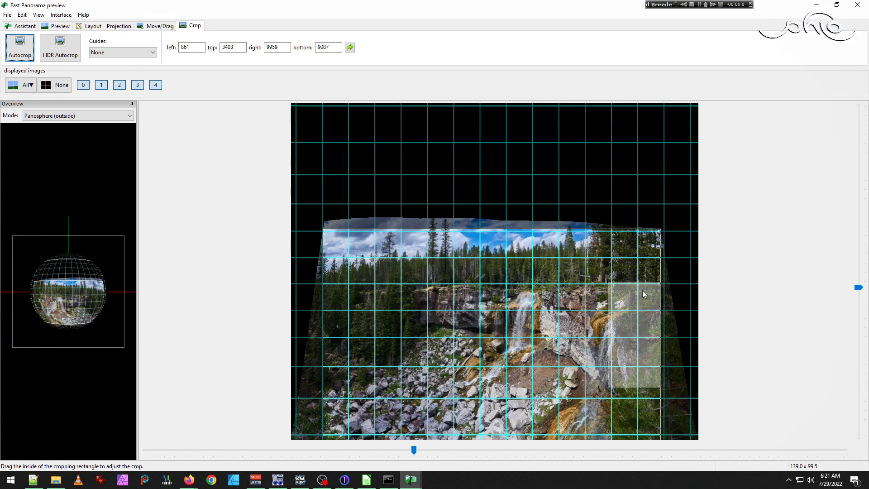
drag(859, 289, 851, 318)
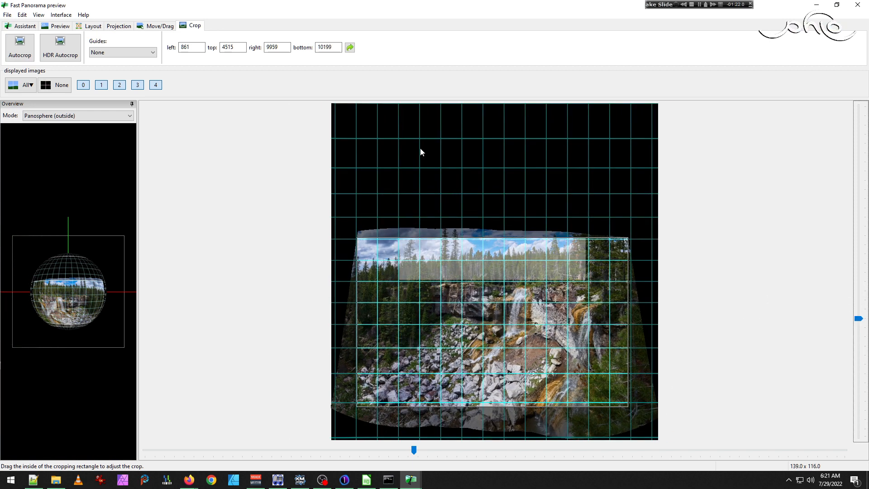
click(22, 55)
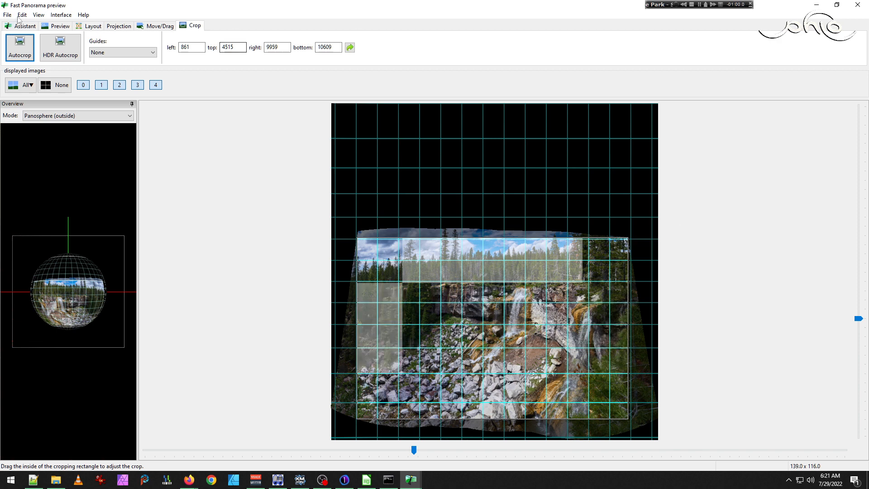
- Change the projection to Cylindrical, extend the vertical field of view to 116, and autocrop the panorama
click(120, 26)
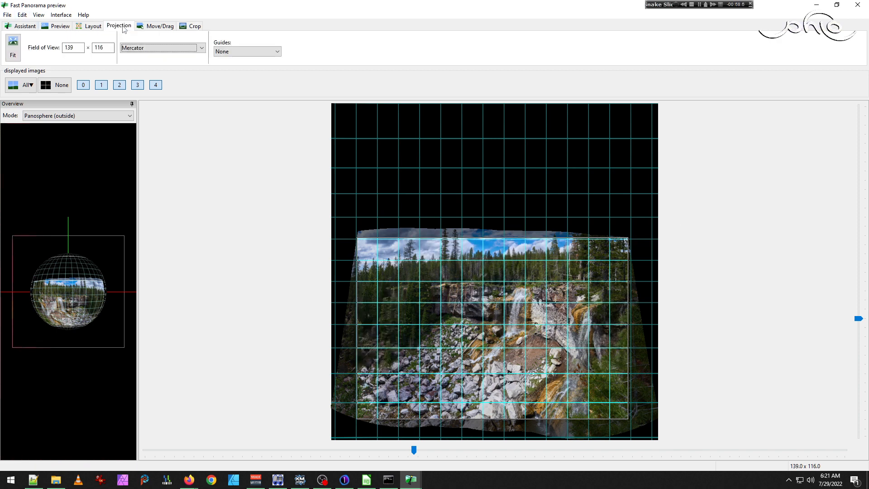
click(155, 49)
click(153, 63)
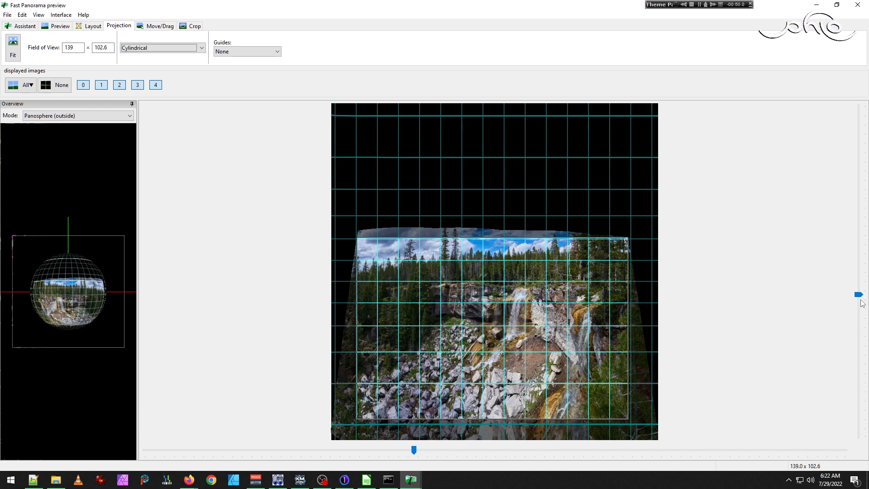
drag(859, 295, 859, 322)
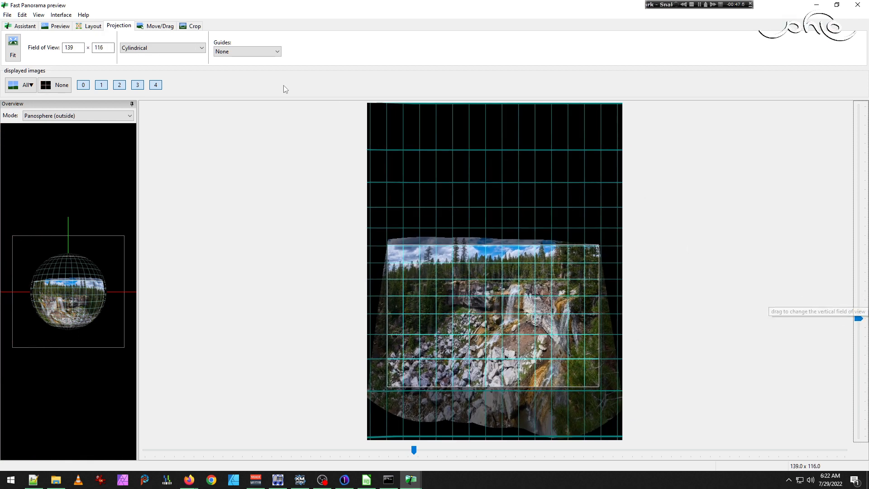
click(194, 26)
click(17, 47)
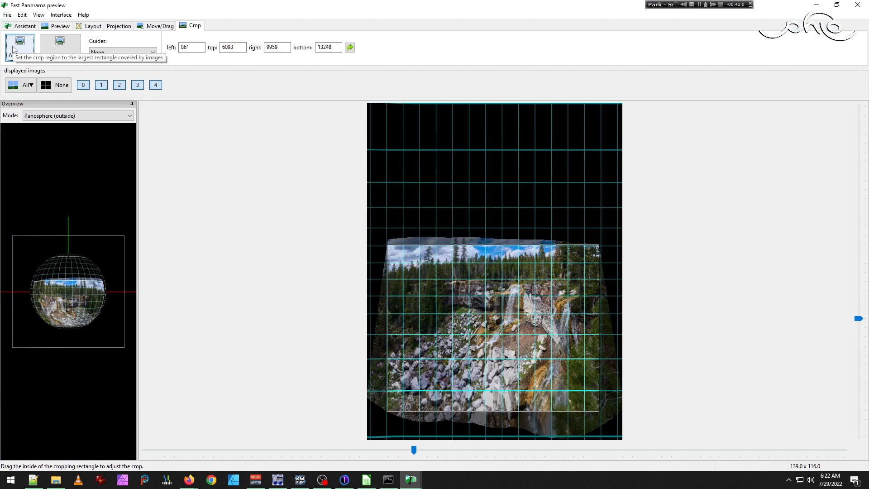
- Try the Mercator and Equisolid projections on the panorama
click(129, 28)
click(154, 48)
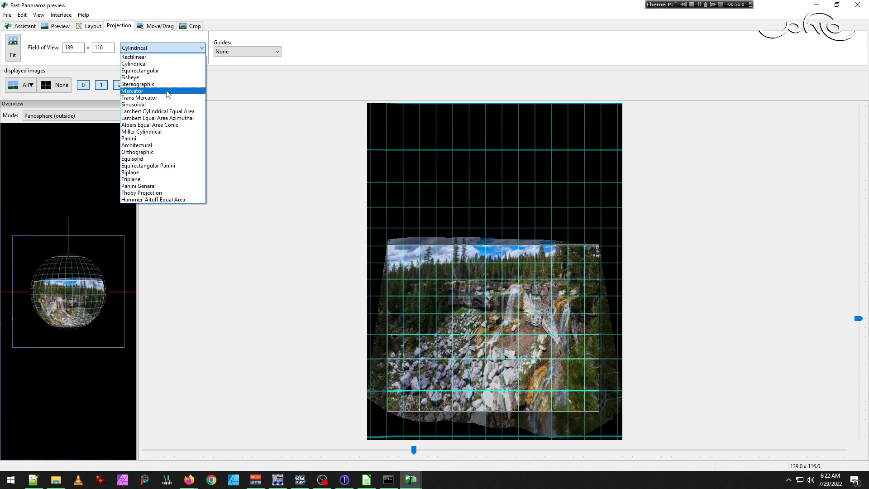
click(167, 92)
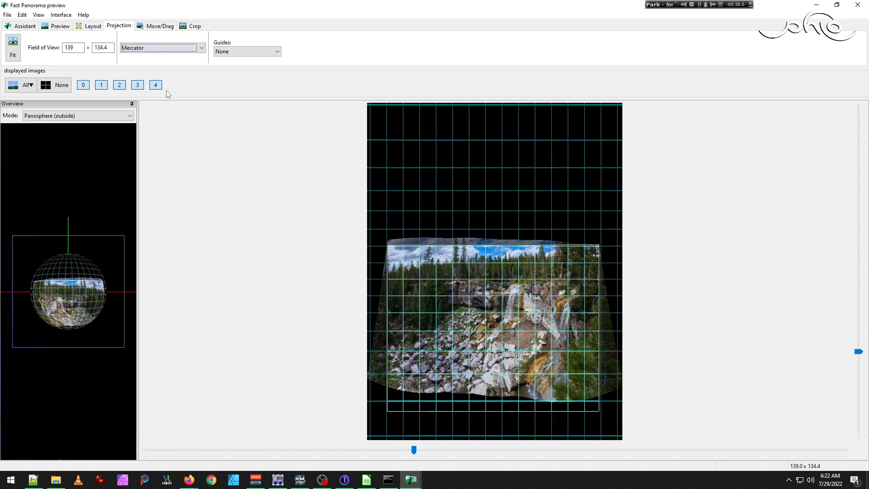
click(136, 48)
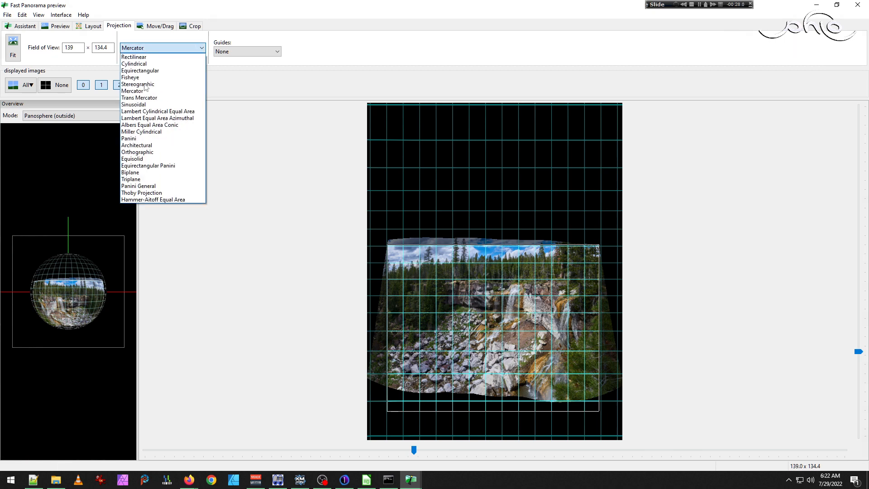
click(163, 160)
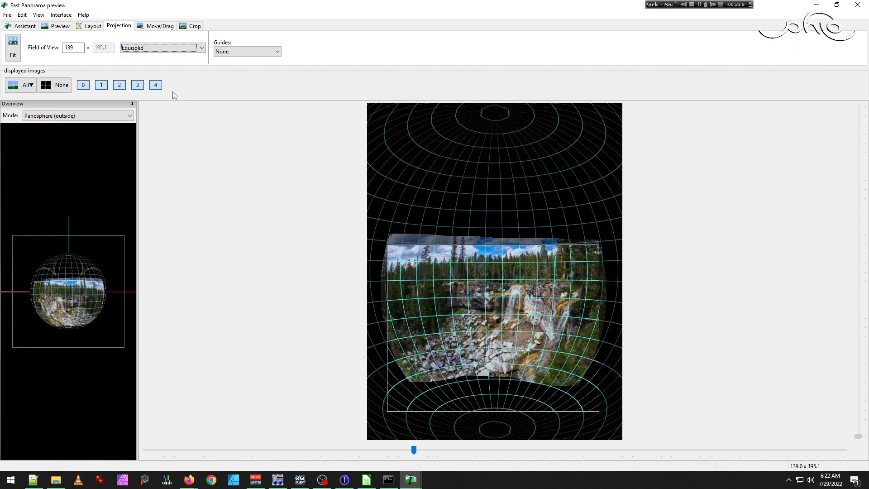
- Set the projection to Panini General and autocrop the panorama to the largest covered rectangle
click(158, 48)
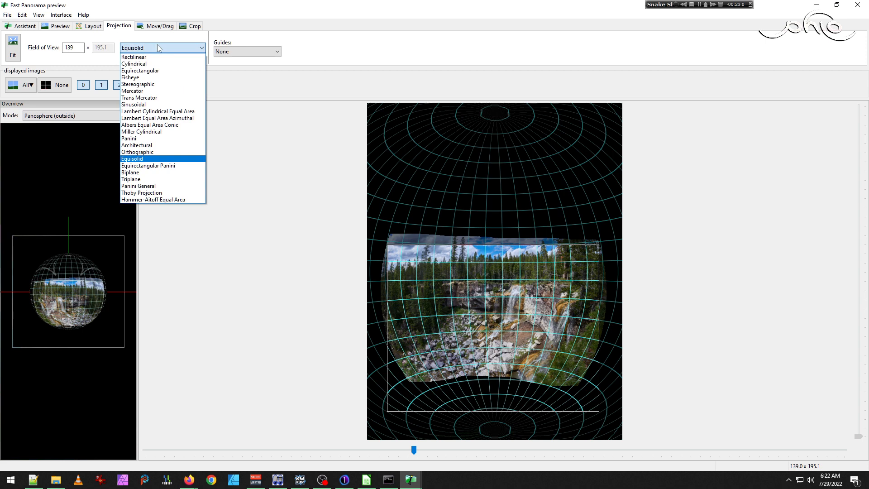
click(162, 186)
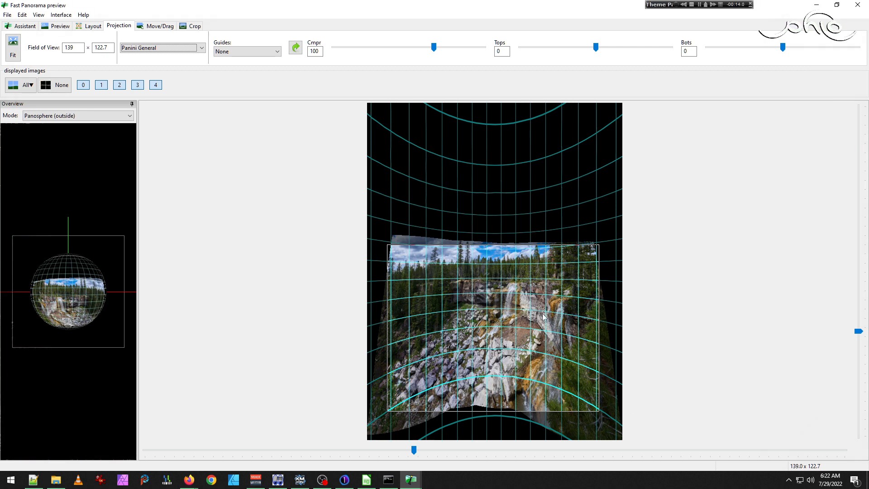
click(194, 25)
click(19, 48)
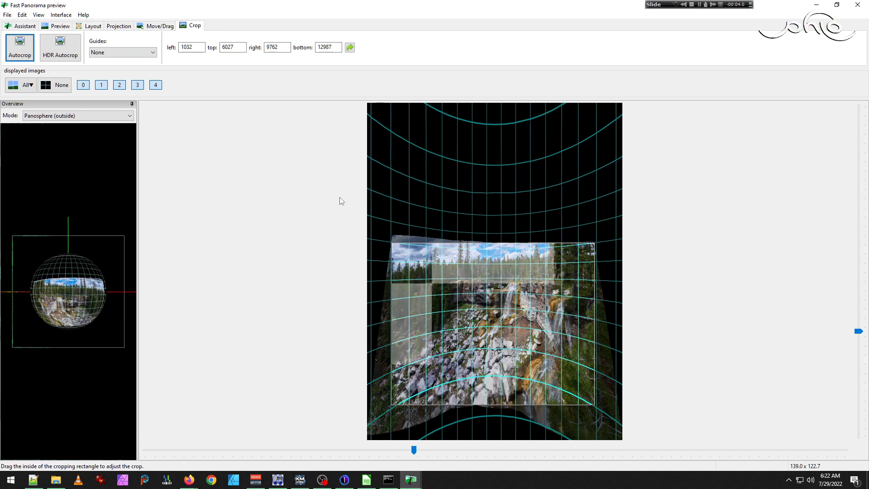
- In the panorama editor, reset all five images' lens parameters, exposure to zero and color to one
click(38, 15)
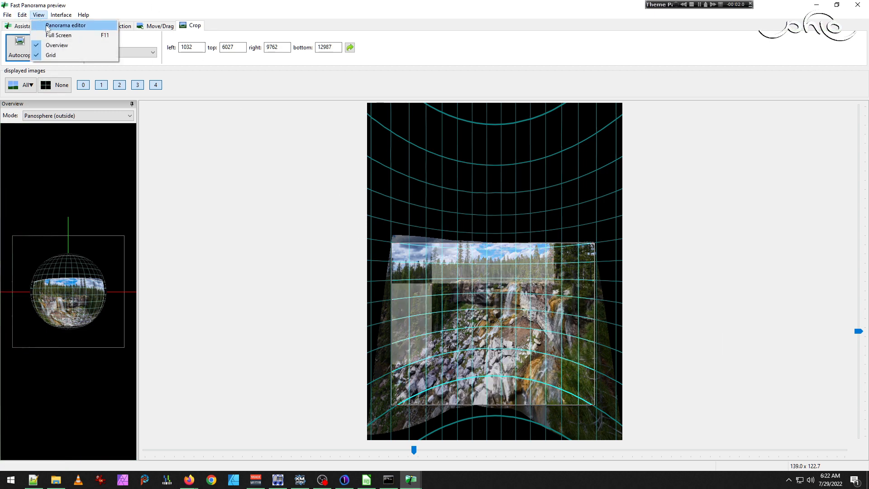
click(56, 25)
click(35, 62)
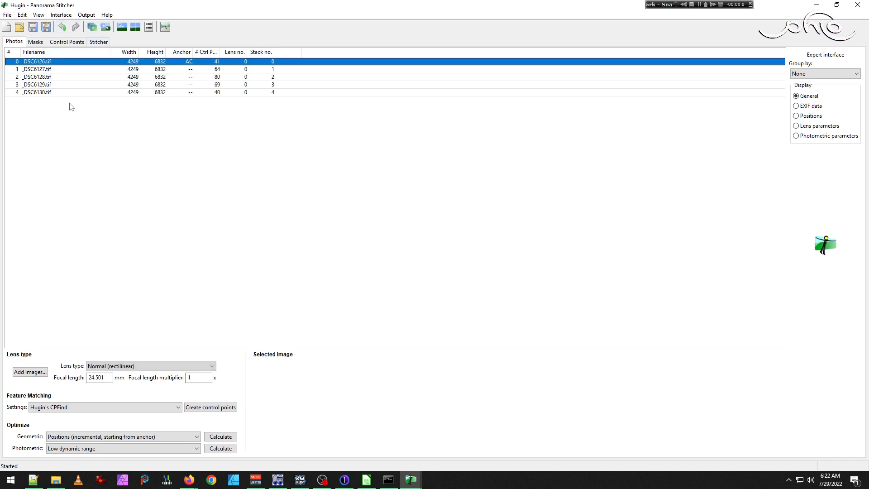
shift+click(40, 92)
right_click(40, 93)
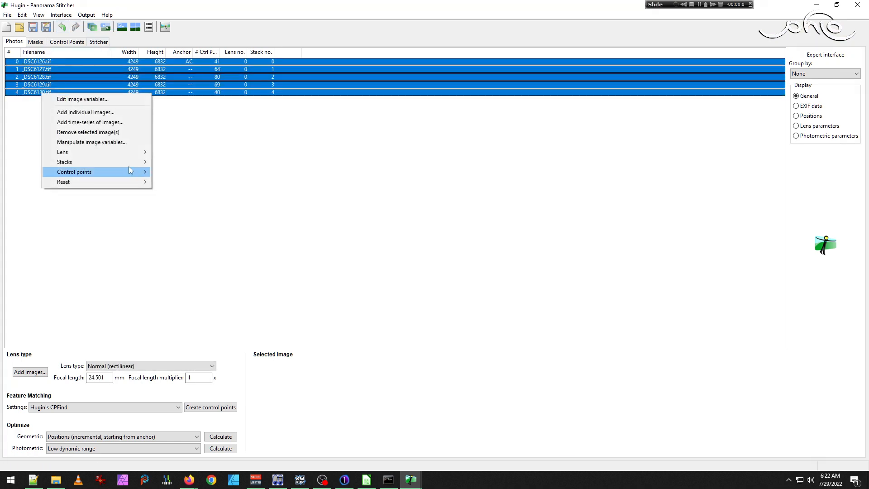
mouse_move(118, 181)
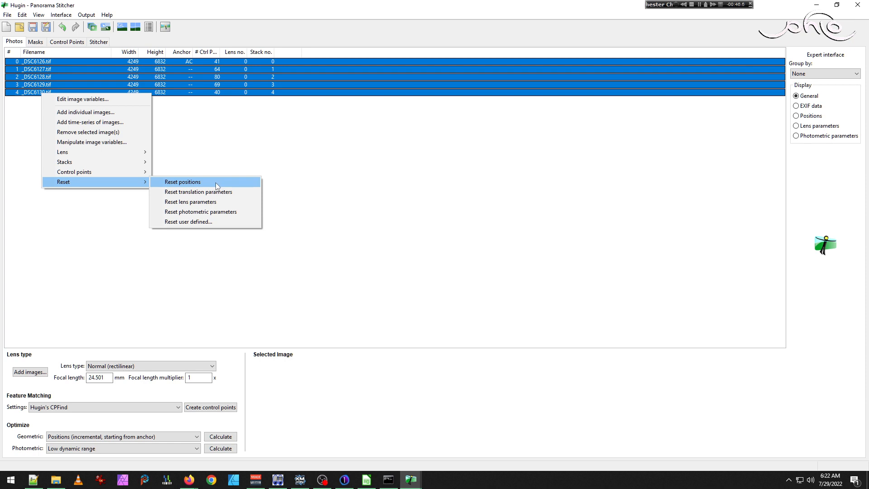
click(201, 222)
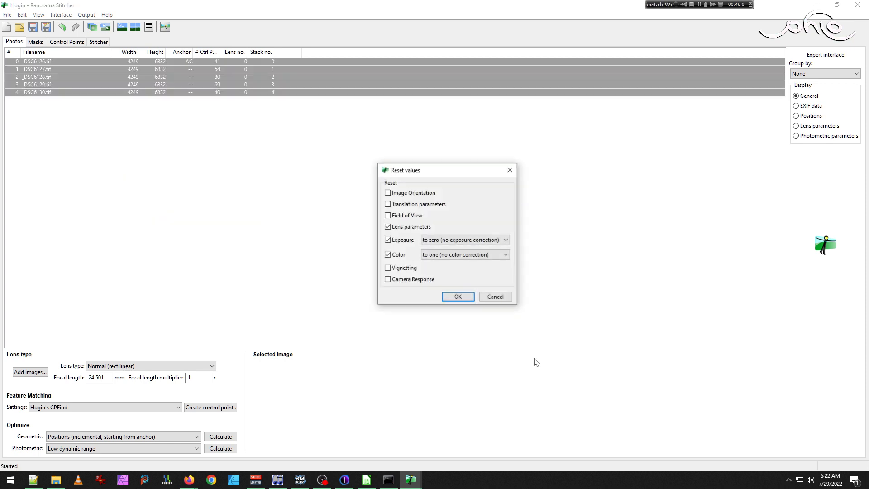
click(454, 294)
- Calculate the optimal canvas size in the stitcher settings
click(98, 42)
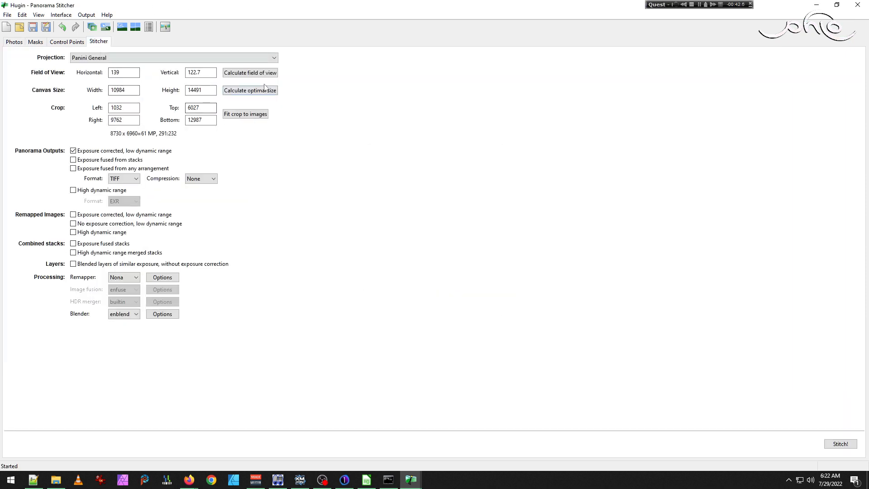
click(250, 90)
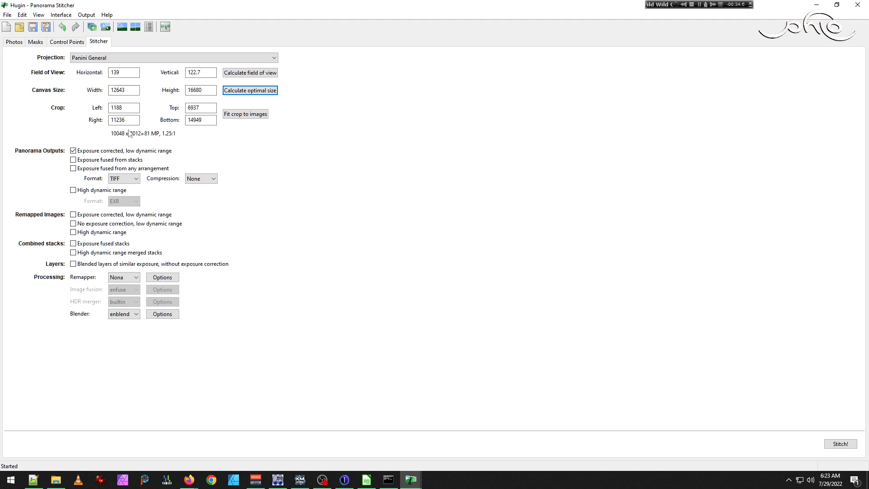
- Try a canvas width of 11000, then recalculate the optimal canvas size
double_click(123, 90)
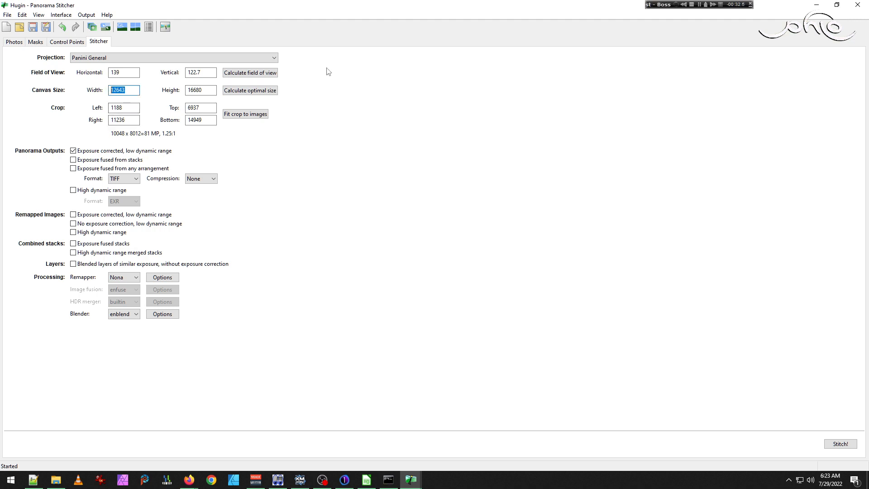
text(00)
key(Tab)
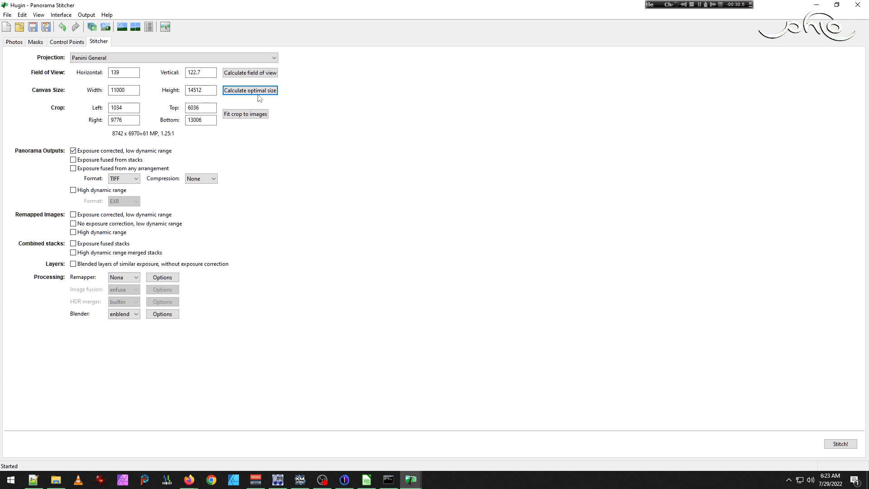
click(259, 99)
- Rerun the autocrop on the Panini General panorama in the fast preview window
click(39, 15)
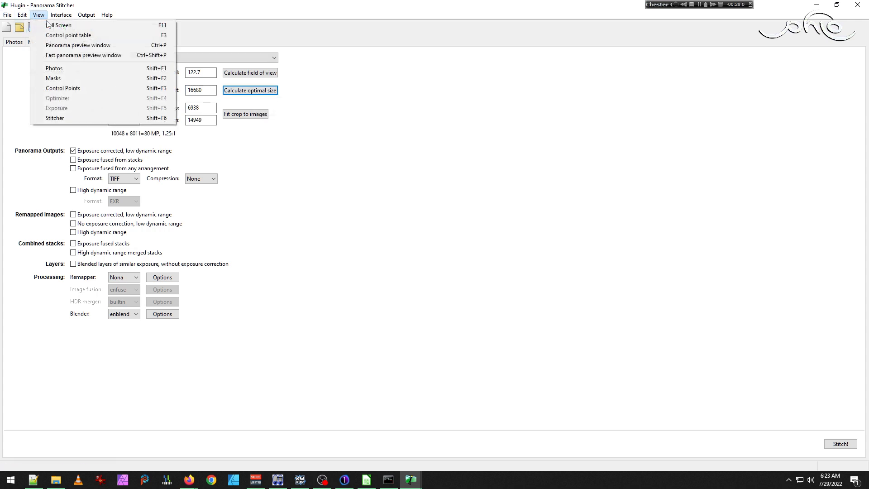
click(47, 25)
click(35, 2)
click(47, 15)
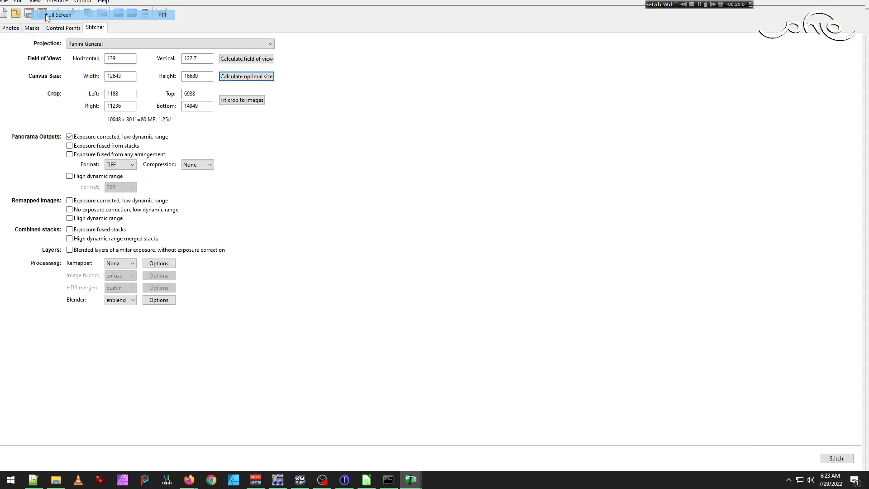
click(39, 15)
click(68, 54)
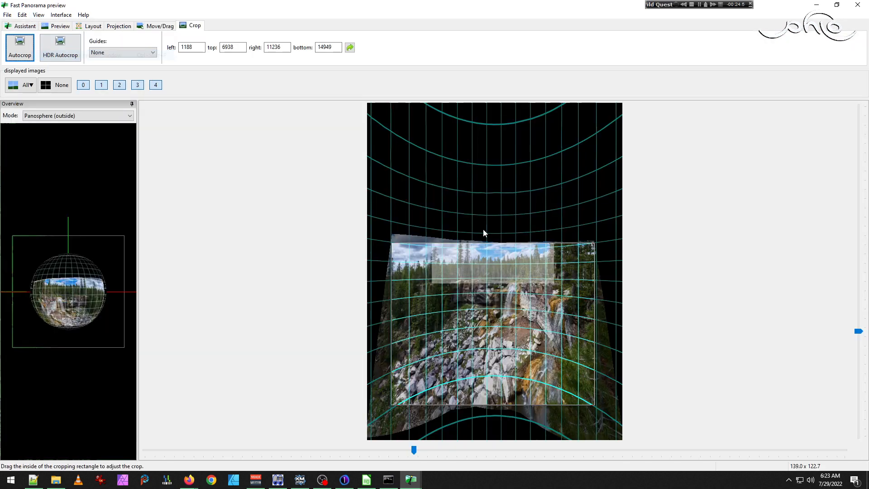
click(18, 47)
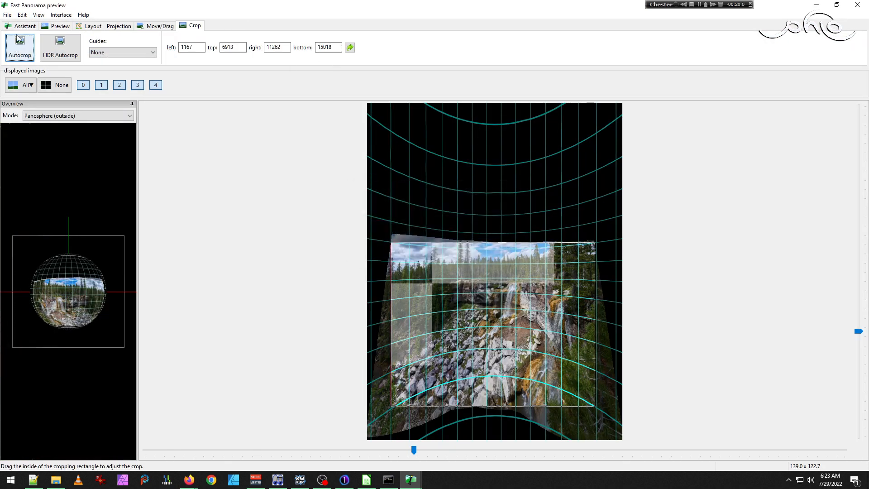
- Go back to the panorama editor and set the stitcher's canvas width to 11000
click(39, 15)
click(63, 23)
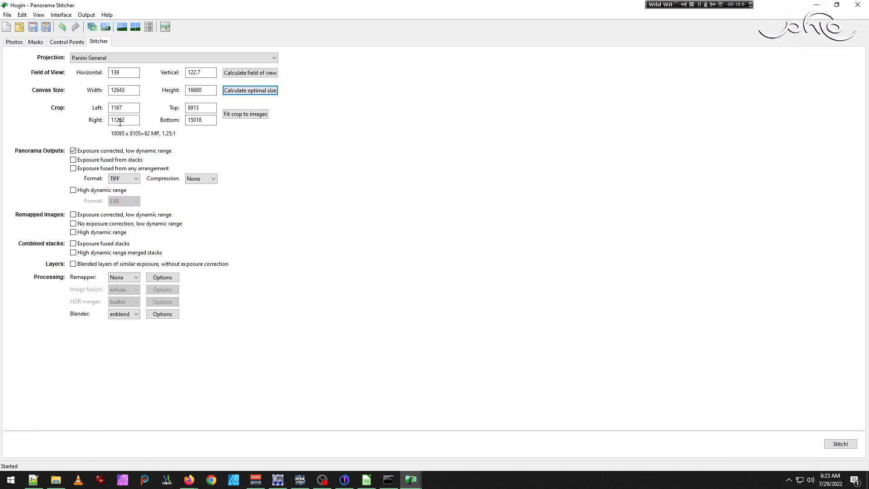
click(125, 108)
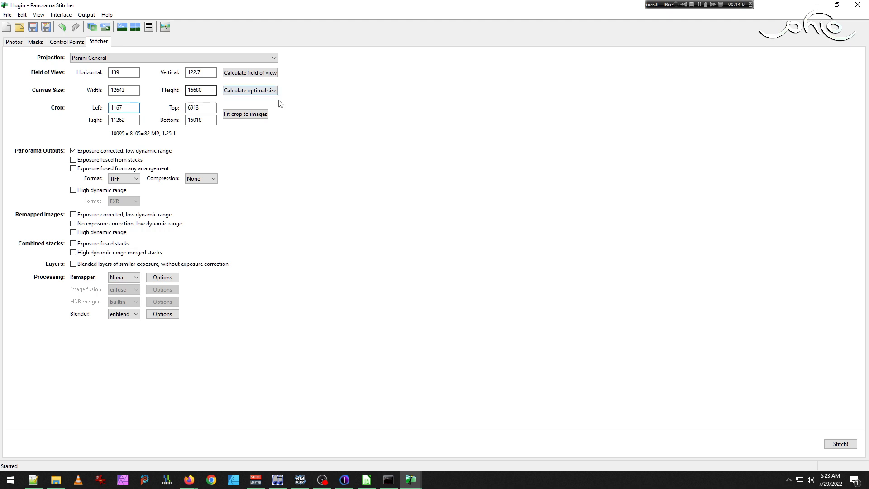
click(38, 15)
click(83, 55)
double_click(133, 91)
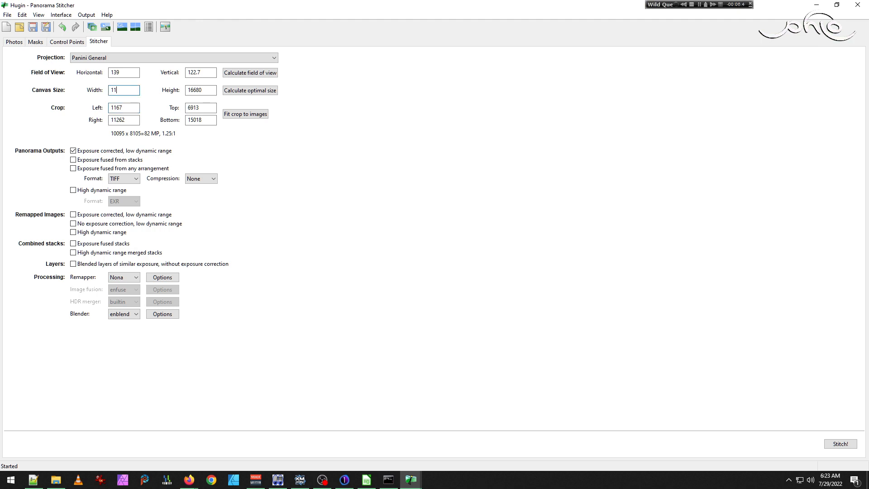
key(Tab)
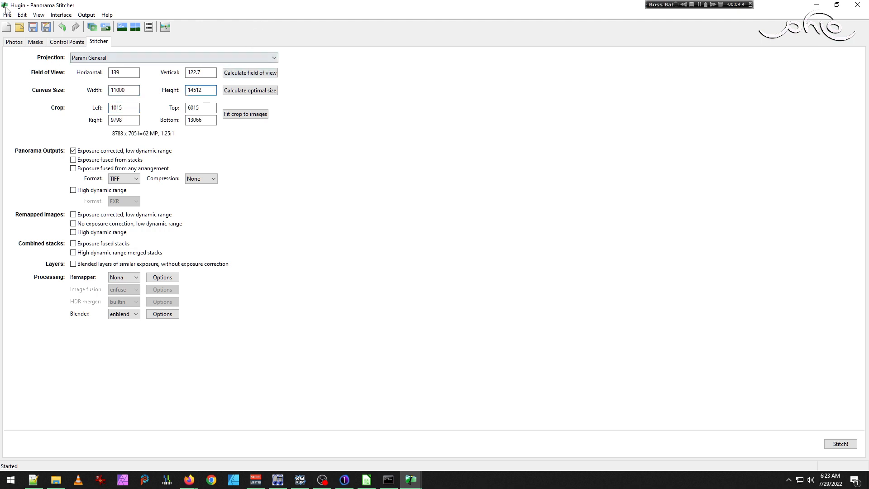
- Autocrop the panorama in the fast preview at the 11000-pixel canvas width
click(38, 15)
click(62, 54)
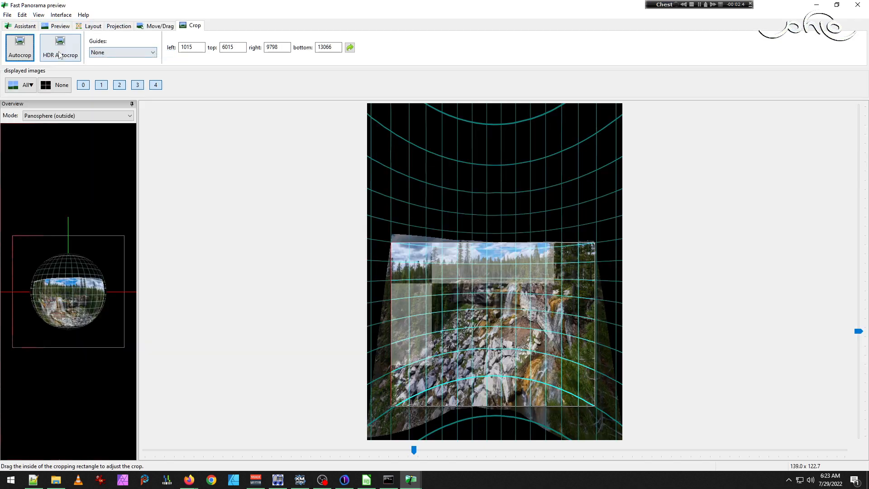
click(26, 50)
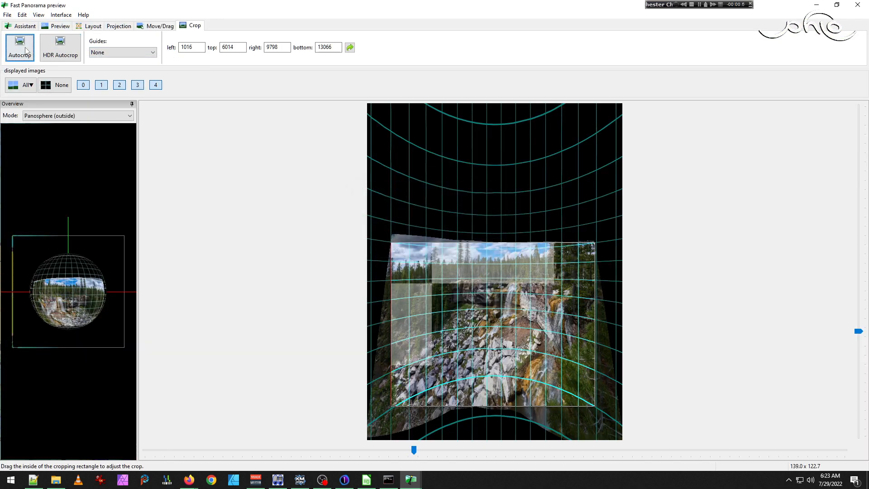
- Set the canvas width to 10000 in the panorama editor's stitcher settings
click(39, 15)
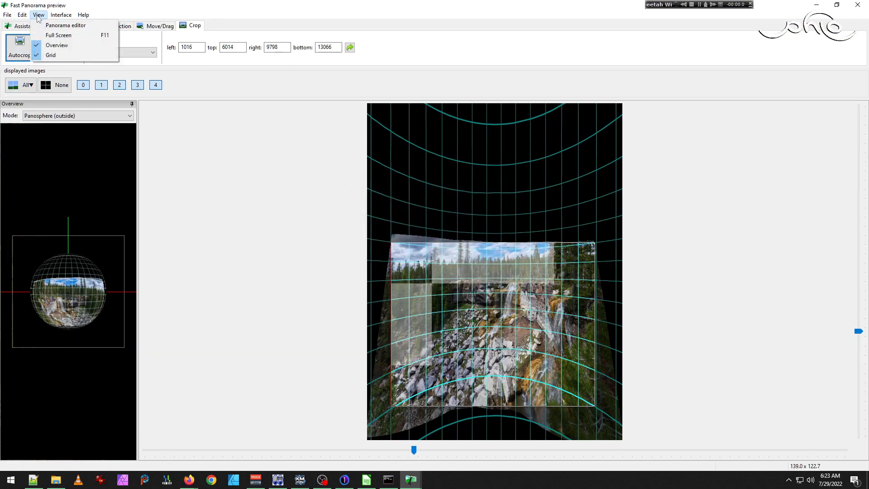
click(63, 26)
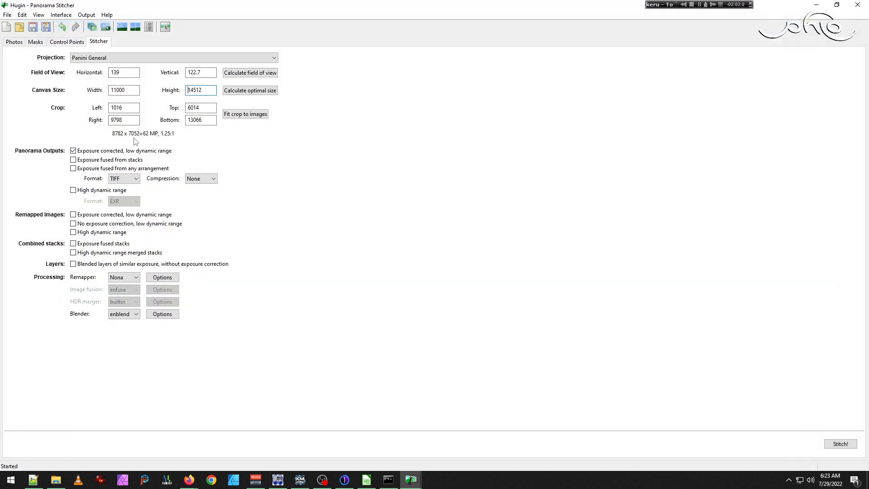
double_click(128, 90)
text(10000)
key(Tab)
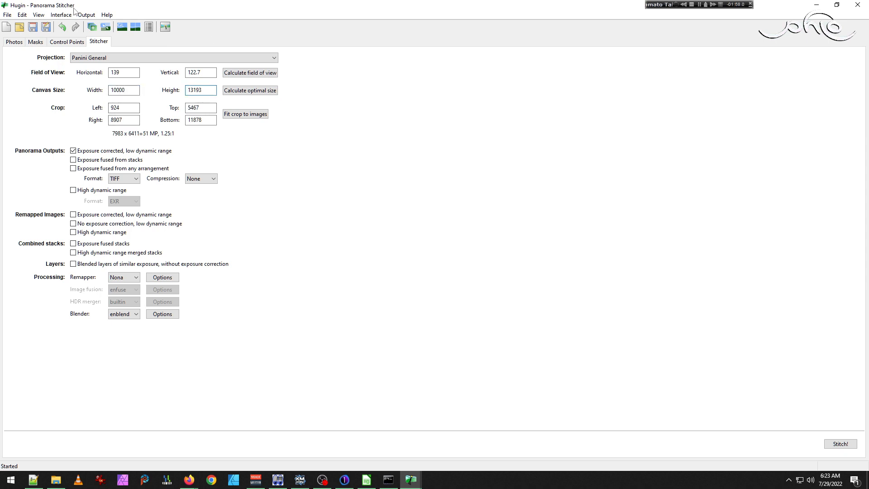
- Check the crop in the fast preview, then stitch the panorama with the output prefix "_DSC6126 - _DSC6130"
click(38, 15)
click(58, 57)
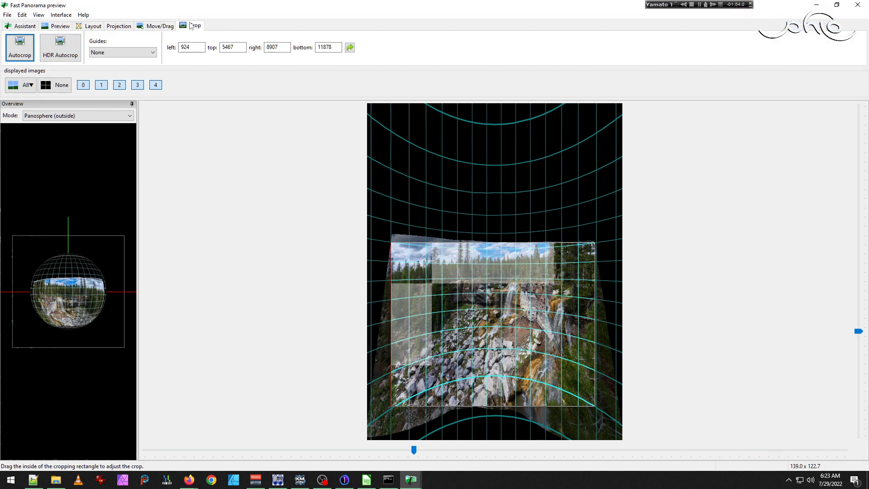
click(43, 15)
click(54, 25)
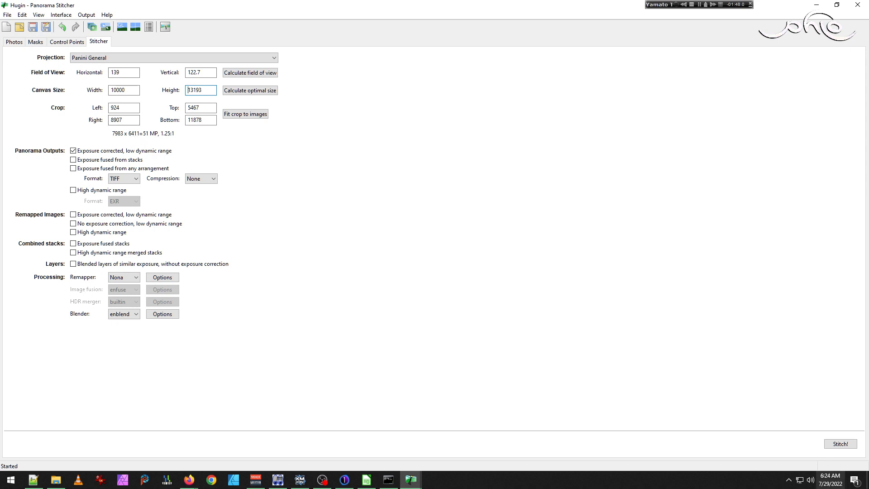
click(841, 444)
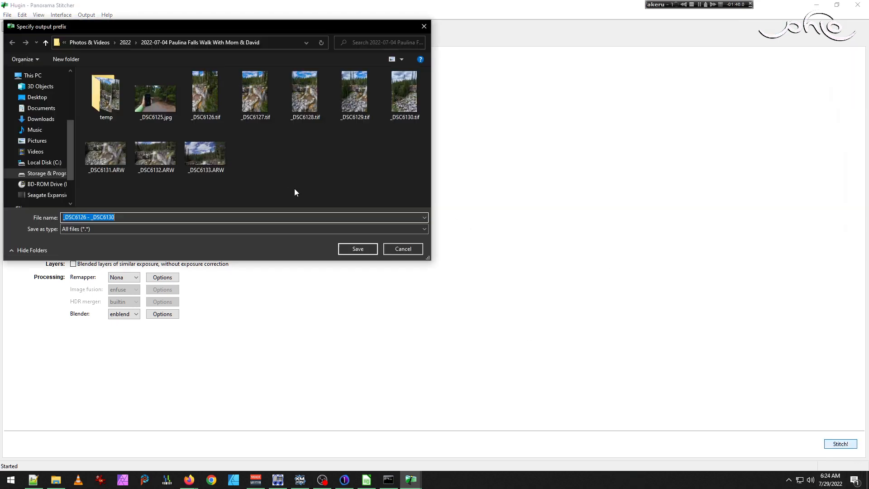
click(357, 249)
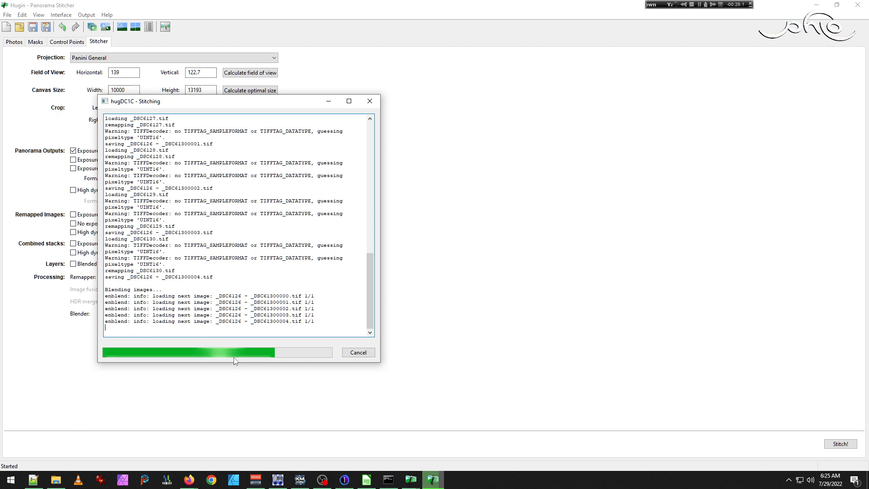
click(190, 480)
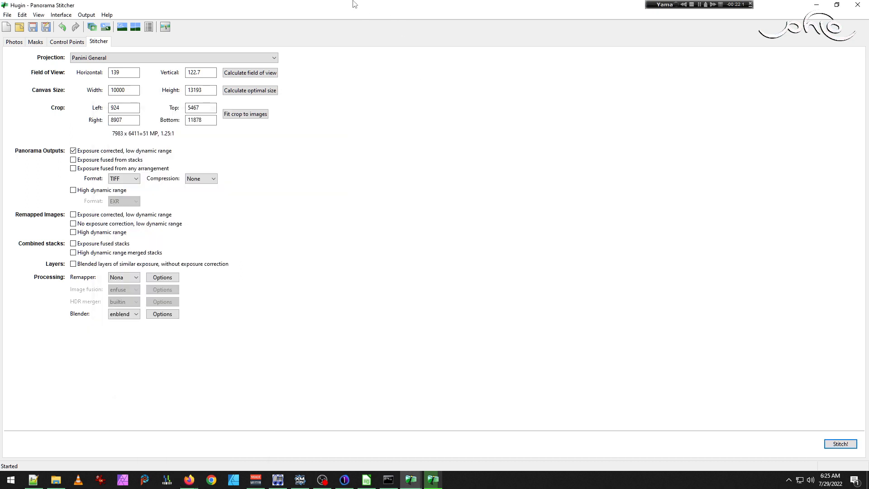
- Inspect the stitched "_DSC6126 - _DSC6130.tif" in the image viewer, then delete the file from the photo folder
click(55, 480)
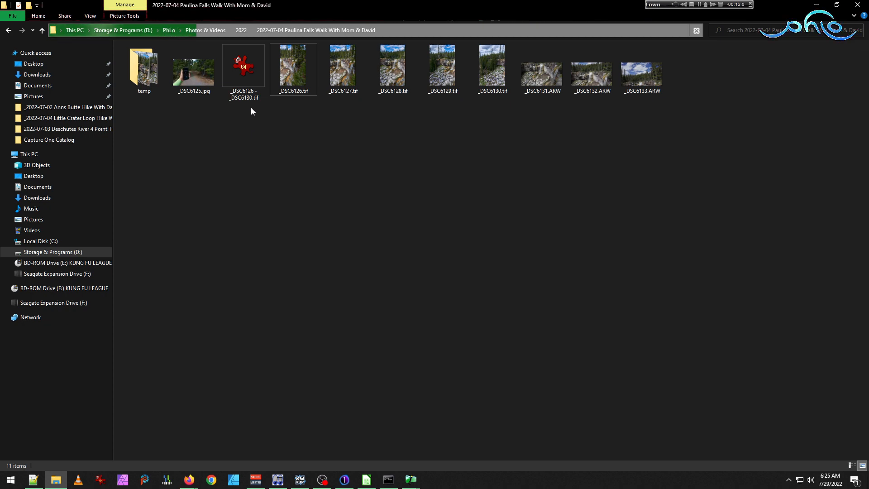
double_click(246, 68)
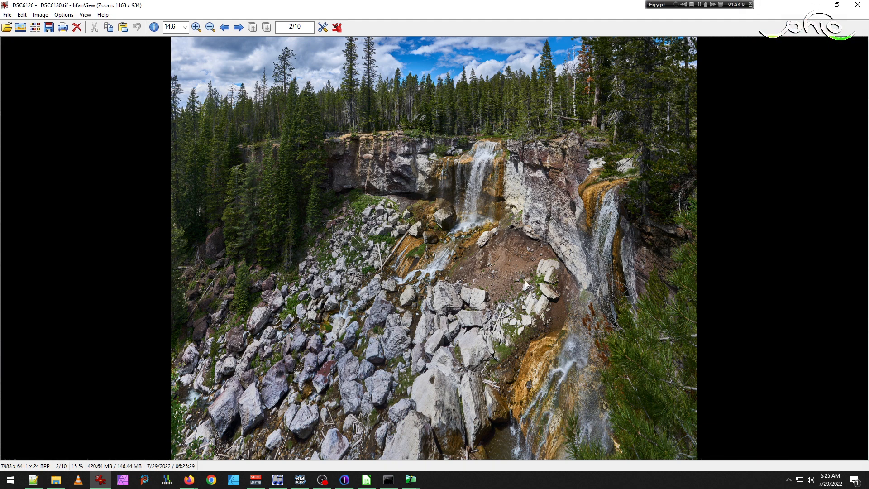
drag(327, 75, 488, 364)
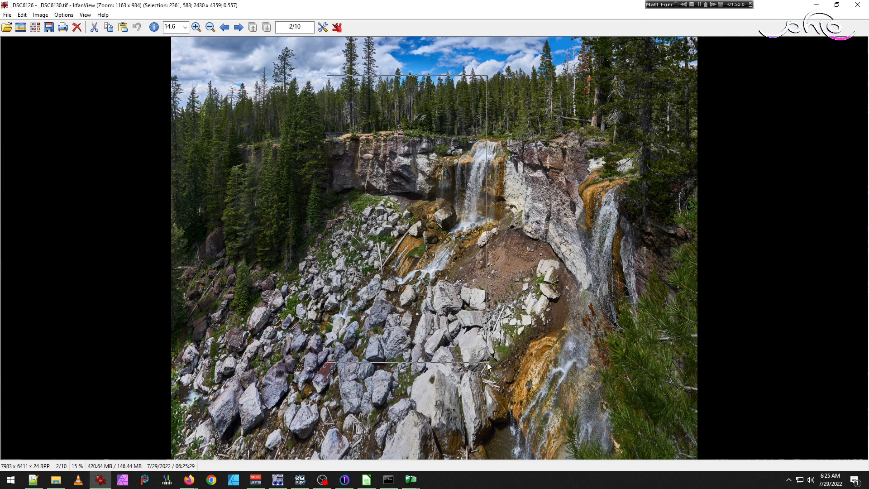
drag(206, 255, 411, 454)
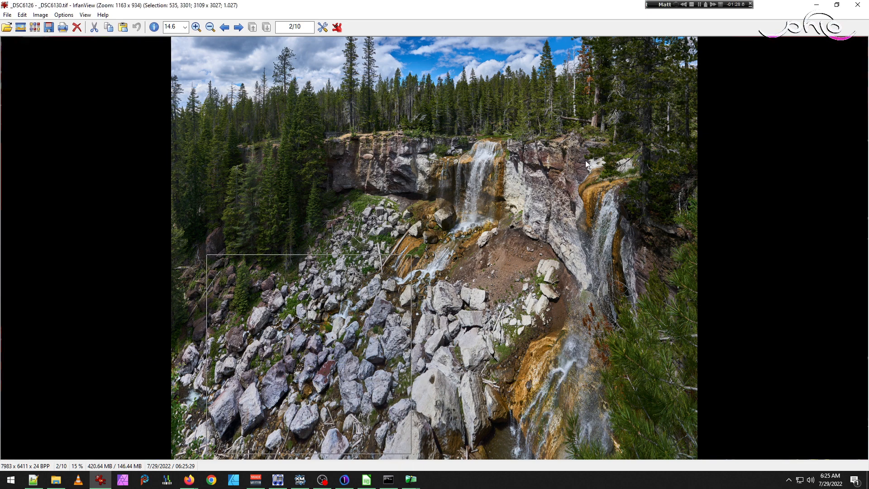
click(482, 294)
click(858, 5)
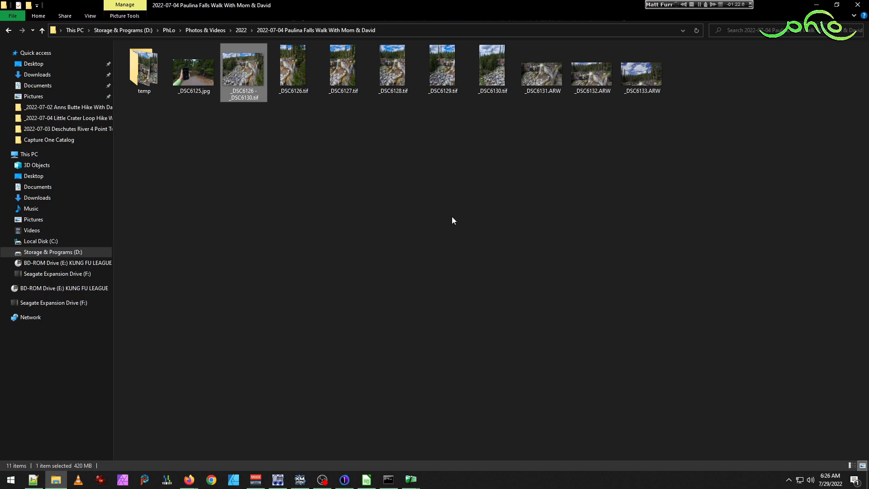
key(Delete)
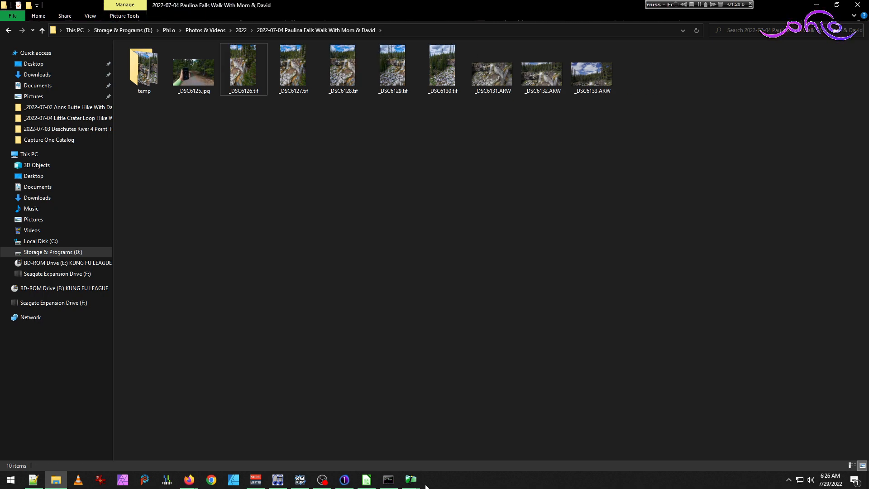
- In Hugin's fast preview, change the projection to Cylindrical and autocrop the panorama
click(412, 479)
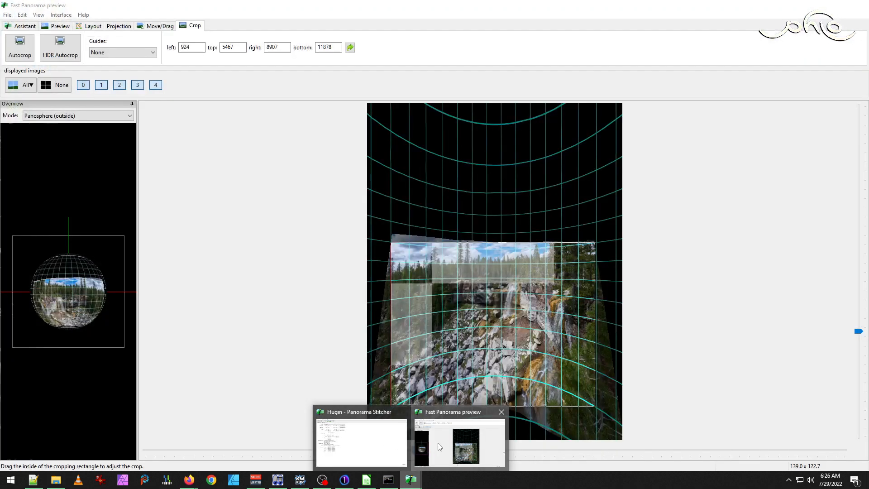
click(459, 445)
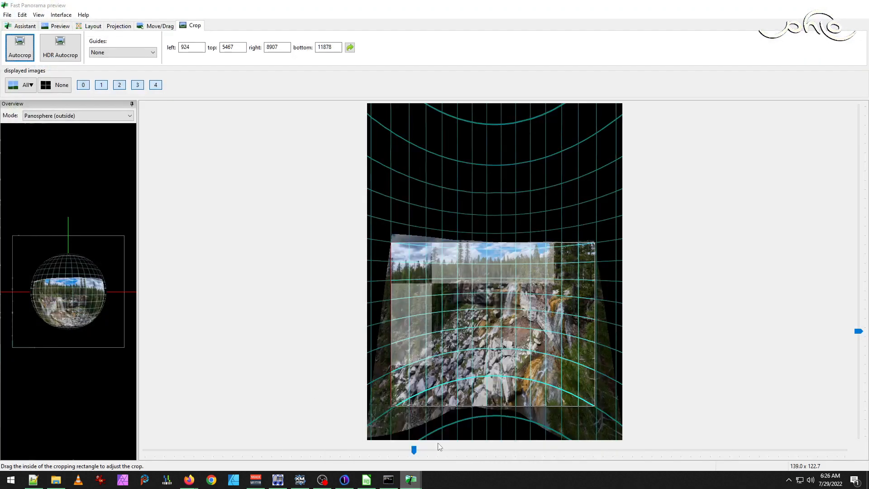
click(39, 14)
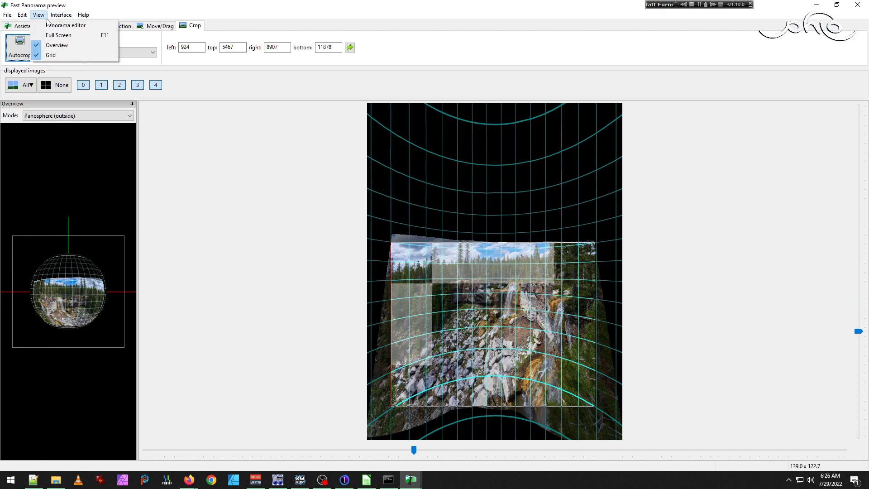
click(119, 26)
click(118, 26)
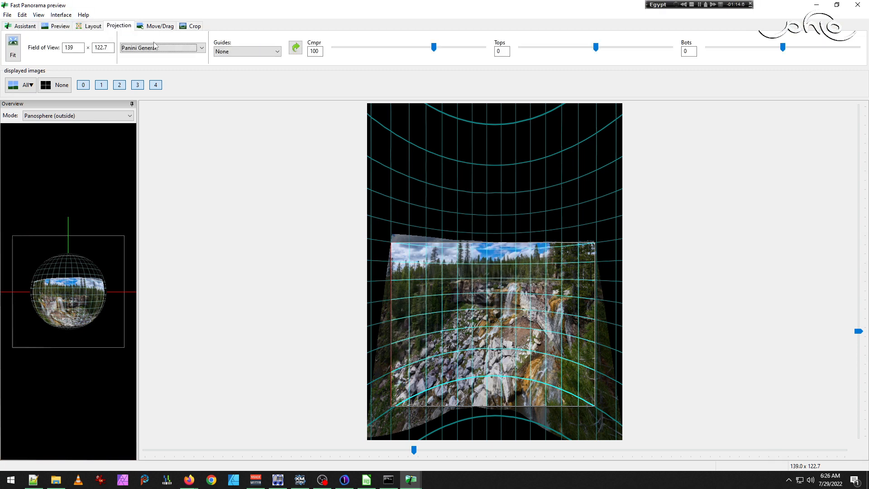
click(158, 48)
click(156, 61)
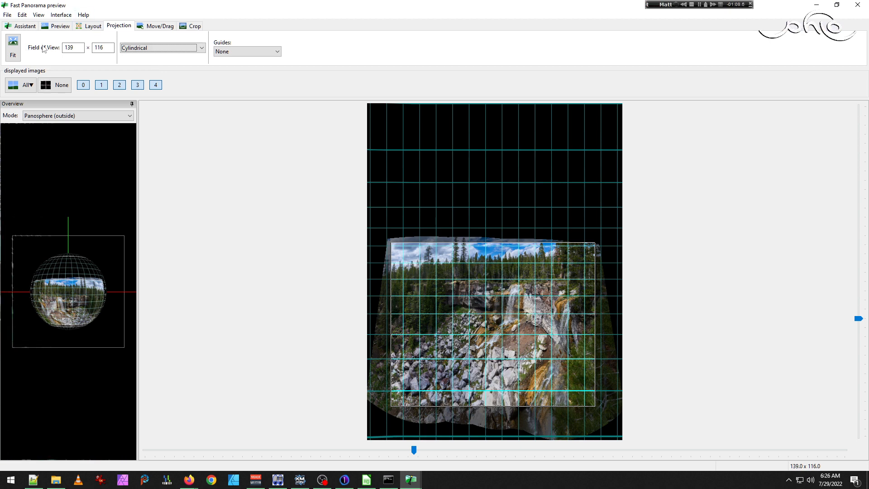
click(199, 27)
click(30, 58)
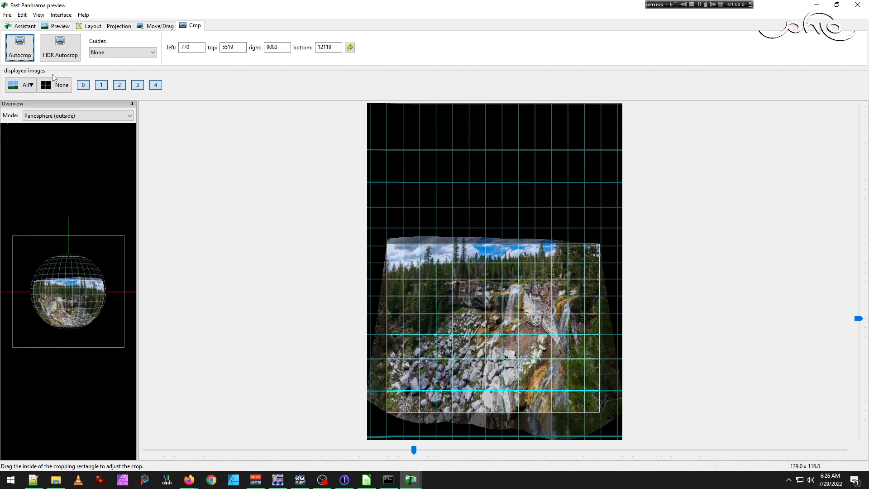
- Calculate the optimal canvas size for the cylindrical panorama in the panorama editor's stitcher settings
click(38, 14)
click(50, 23)
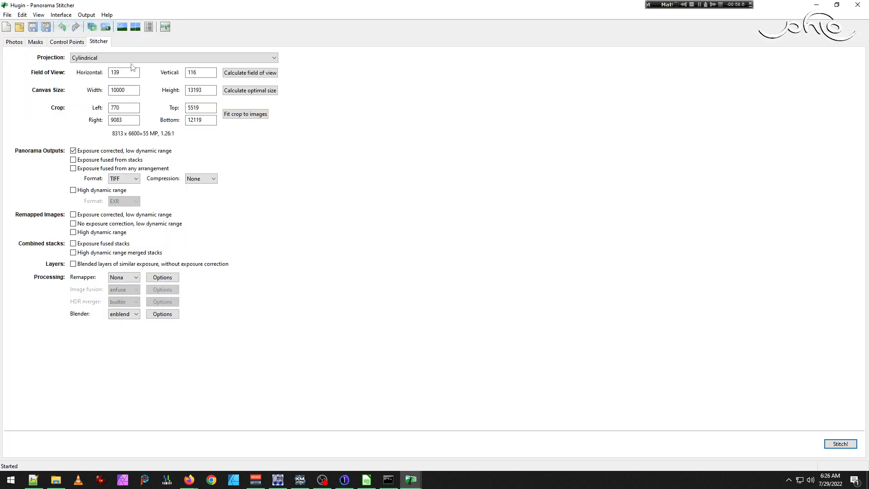
click(246, 91)
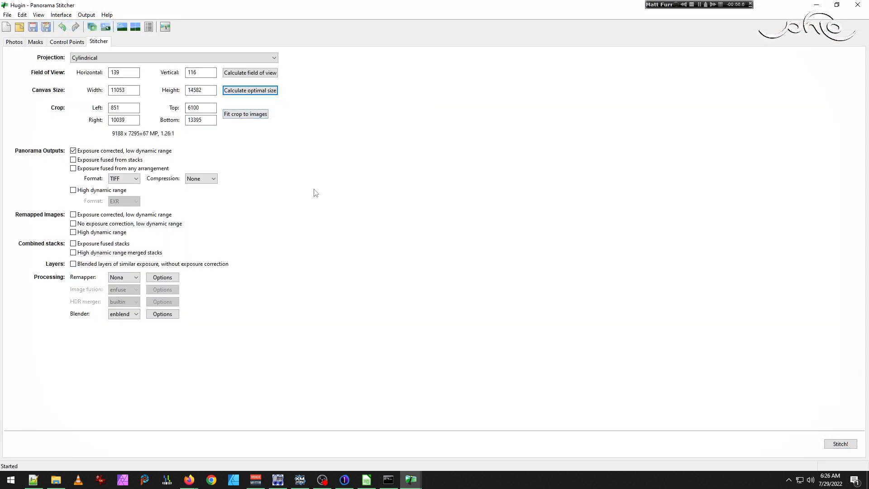
- Enable exposure-corrected, low dynamic range remapped images and stitch the panorama with the output prefix "_DSC6126 - _DSC6130"
click(840, 444)
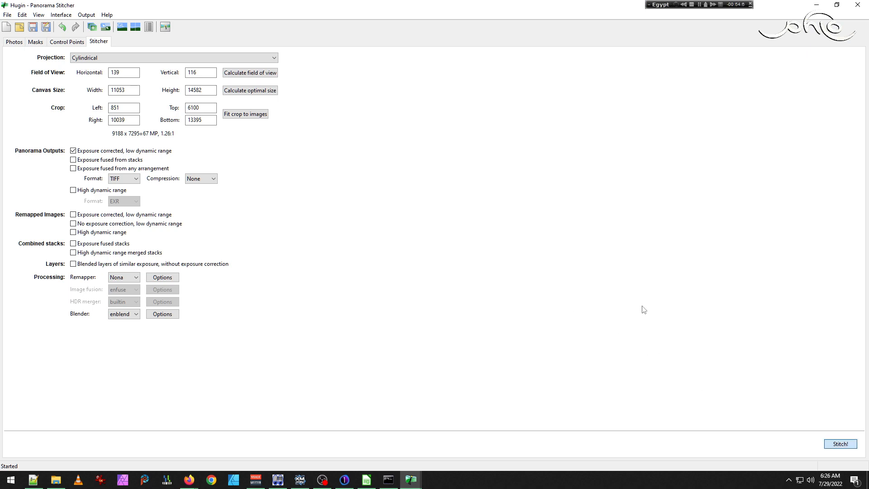
click(388, 248)
click(74, 215)
click(839, 444)
click(357, 249)
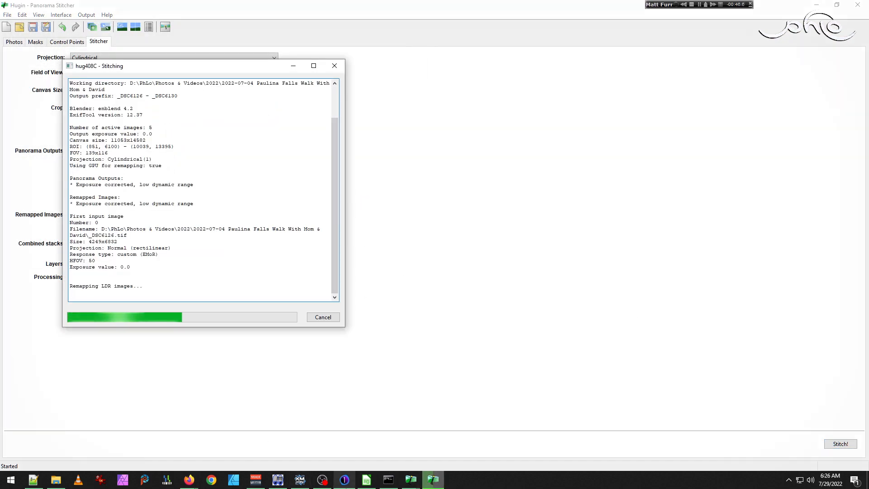
click(432, 480)
click(433, 480)
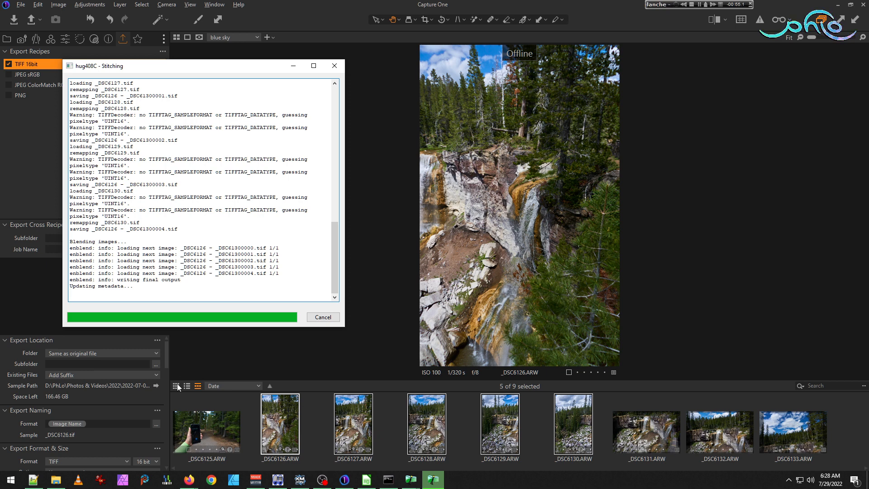
- View the stitched "_DSC6126 - _DSC6130.tif" from the photo folder in the image viewer, then close it
click(56, 479)
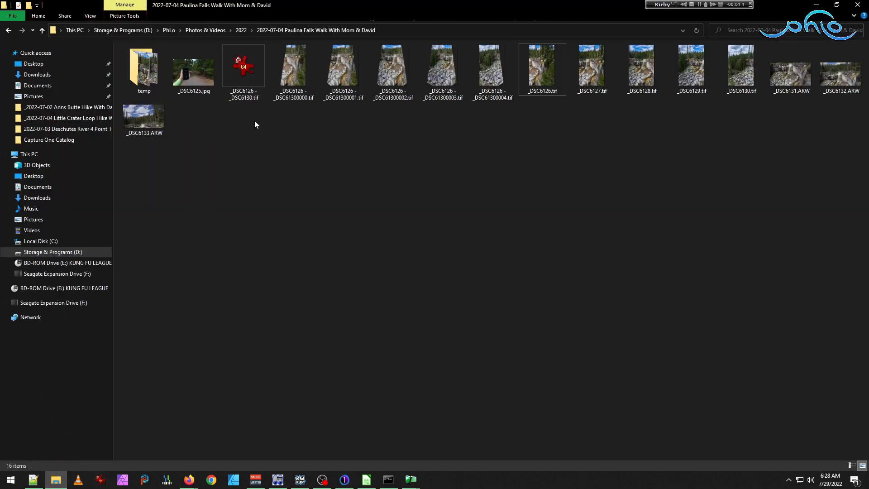
click(254, 68)
double_click(254, 69)
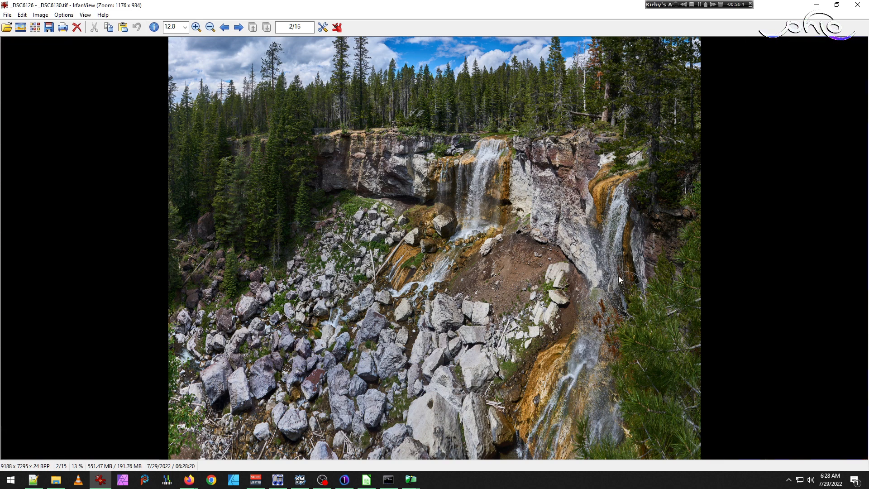
click(863, 6)
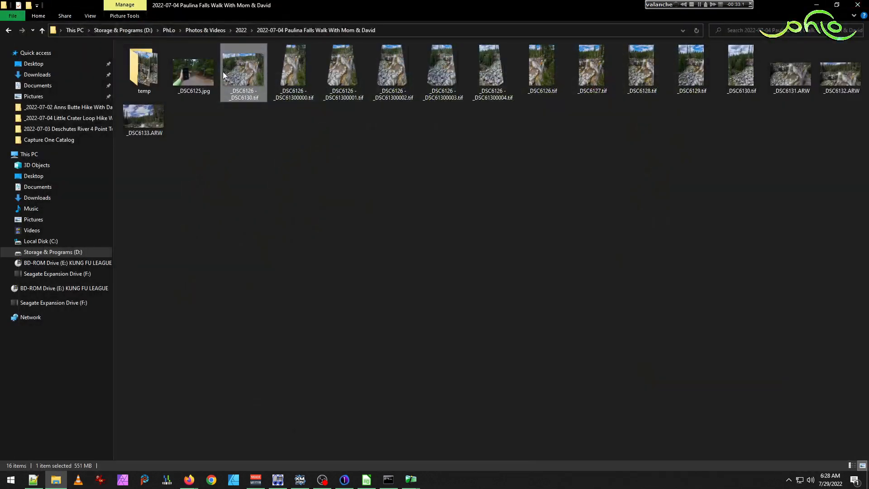
- Open "_DSC6126 - _DSC6130.tif" from the photo folder in Affinity Photo
drag(238, 72, 213, 355)
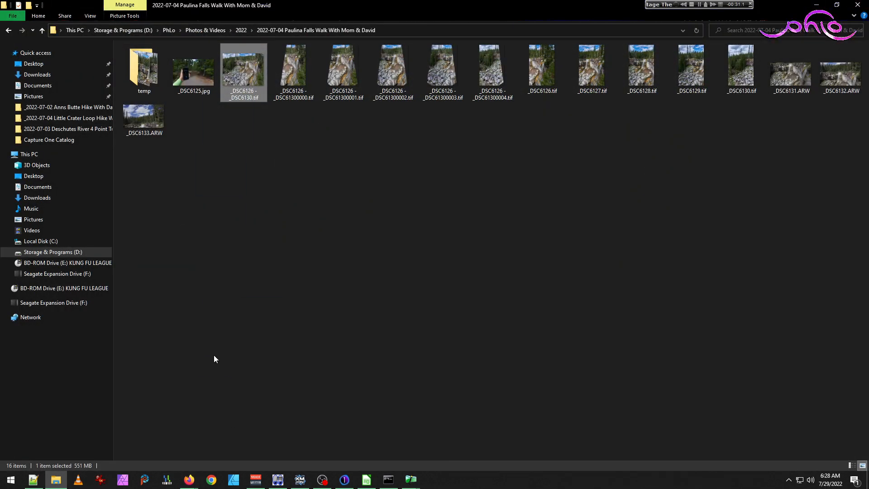
click(234, 479)
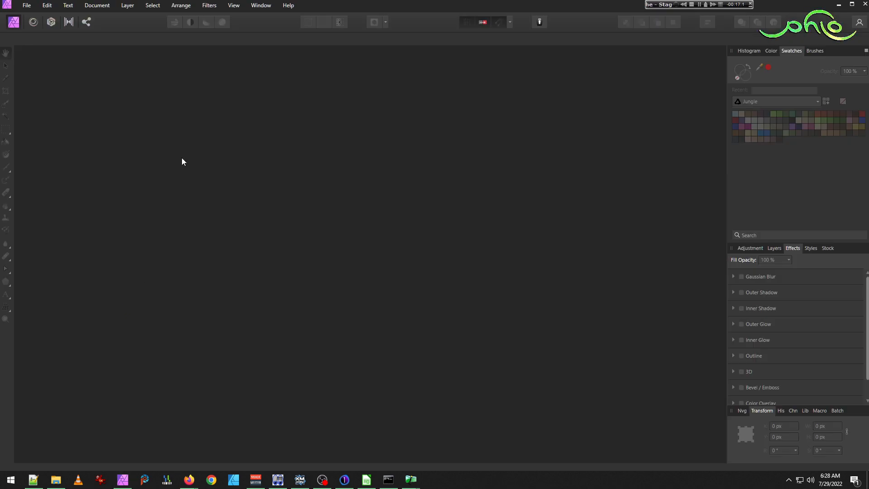
click(56, 480)
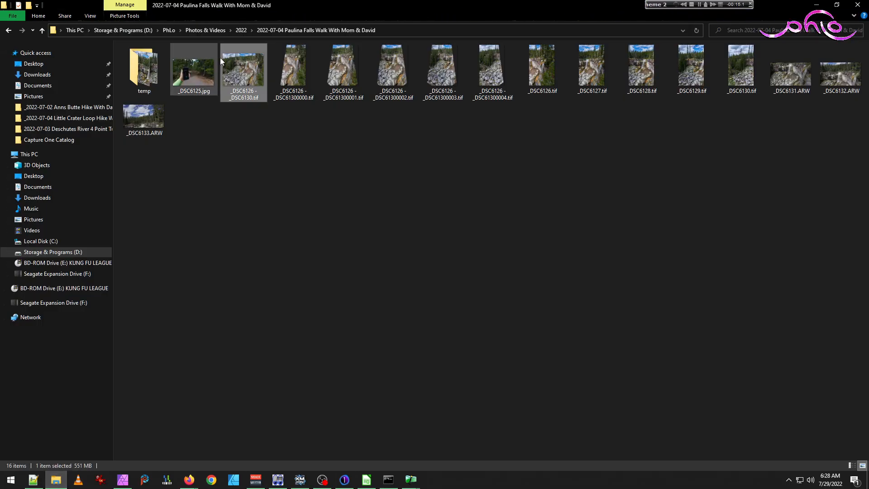
drag(248, 83, 177, 208)
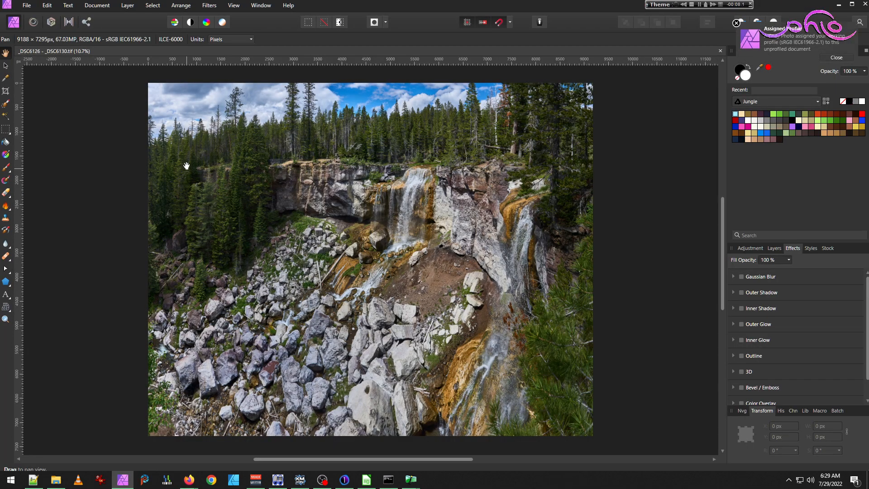
- Examine the panorama's sky, treeline and cliff top at close range for stitching errors
scroll(177, 159, up, 6)
drag(535, 227, 485, 217)
scroll(472, 183, up, 2)
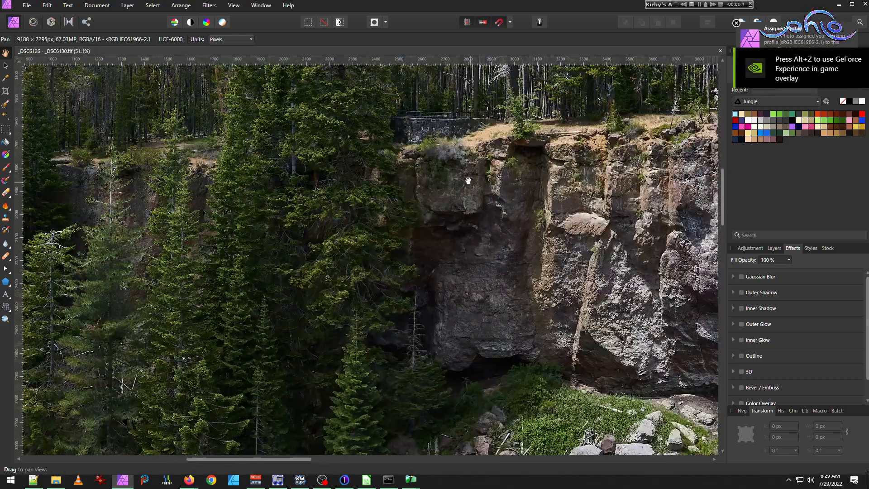
scroll(390, 173, up, 5)
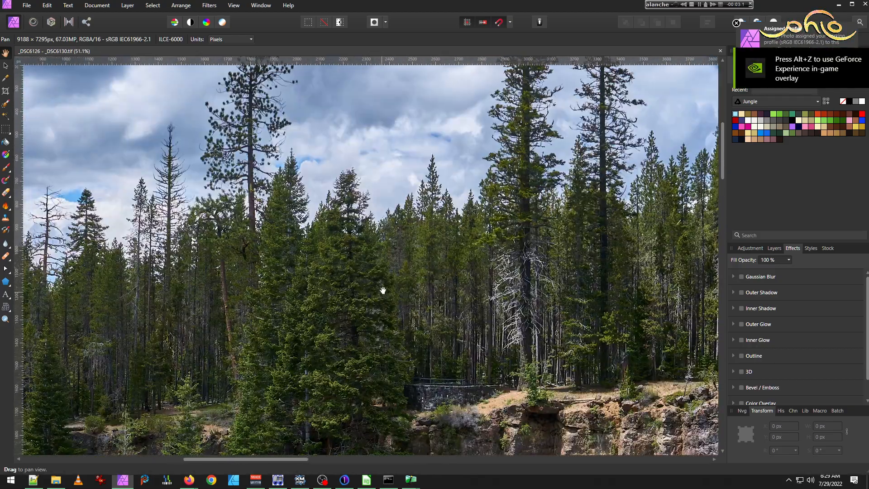
drag(491, 253, 338, 267)
drag(457, 260, 406, 156)
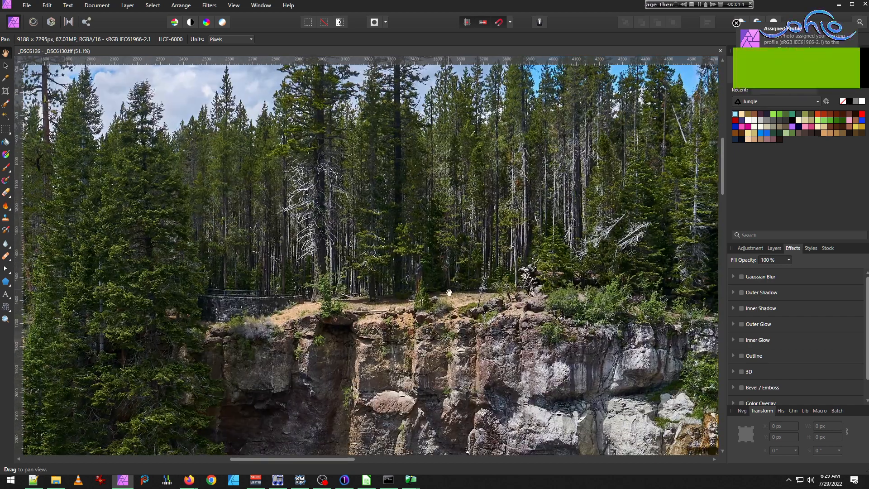
drag(471, 257, 411, 344)
drag(523, 285, 326, 303)
drag(645, 188, 502, 175)
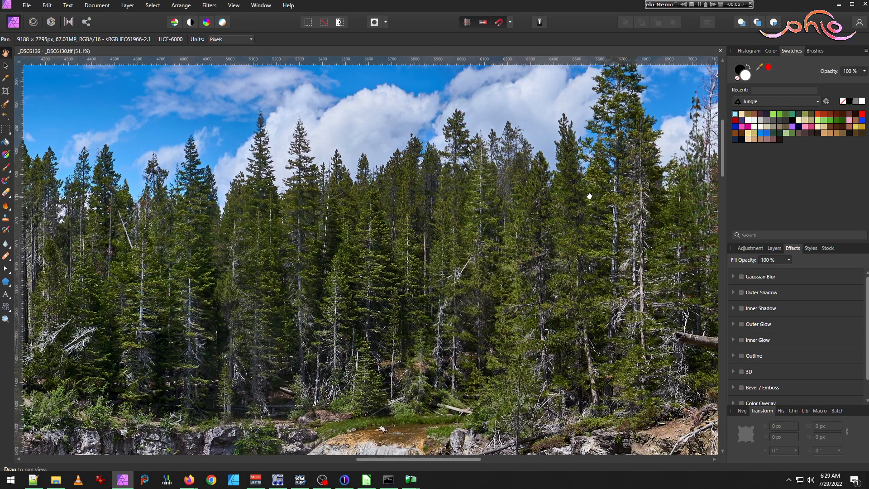
drag(590, 197, 525, 213)
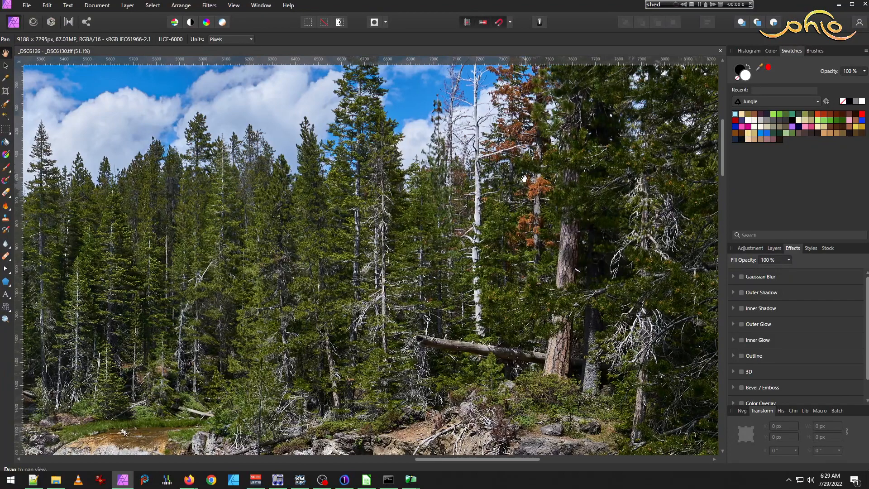
drag(508, 356, 549, 245)
drag(316, 243, 442, 304)
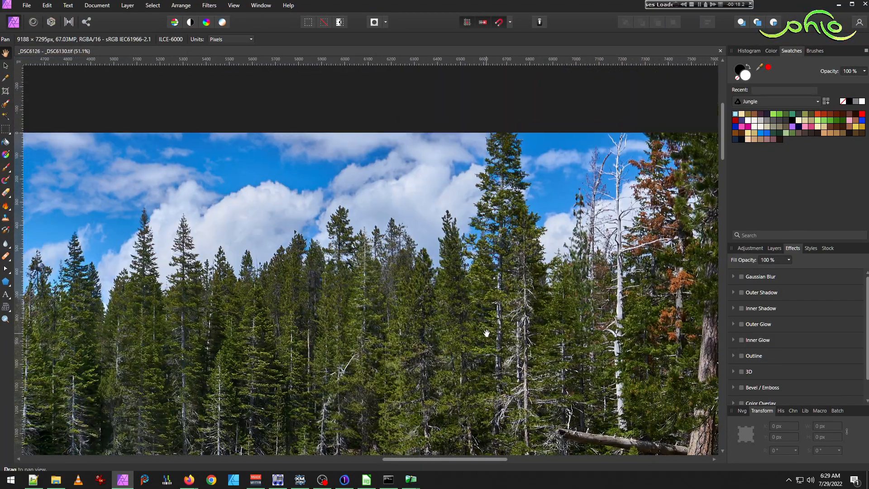
drag(496, 380, 496, 244)
drag(504, 301, 471, 246)
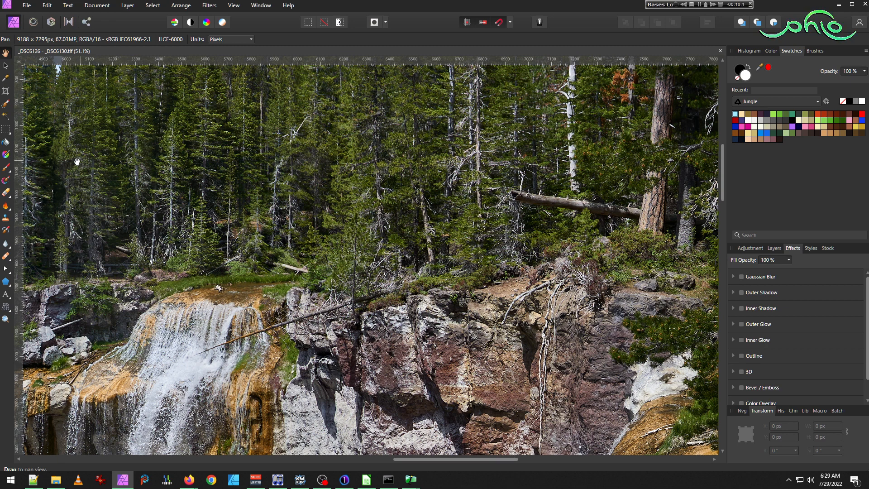
- Inspect the forest above the main waterfall, the adjoining cliff face and the falling water in close-up
drag(104, 198, 281, 272)
scroll(203, 215, up, 5)
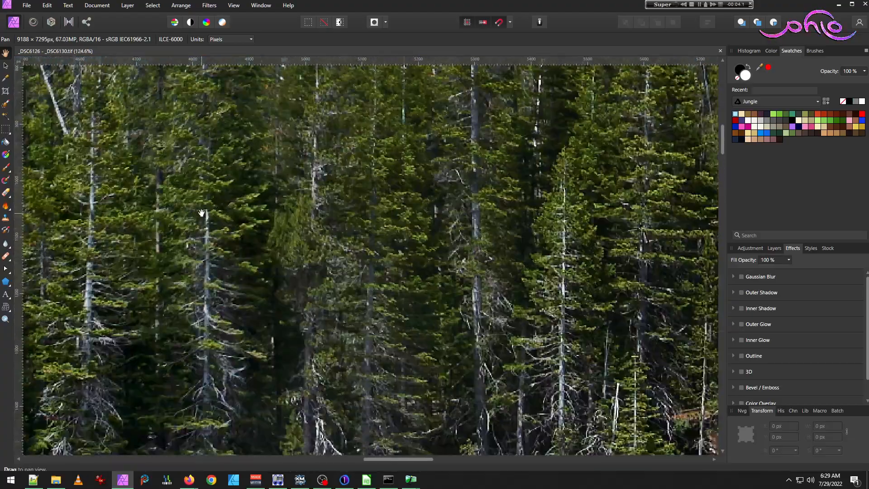
scroll(177, 262, down, 4)
scroll(428, 319, up, 4)
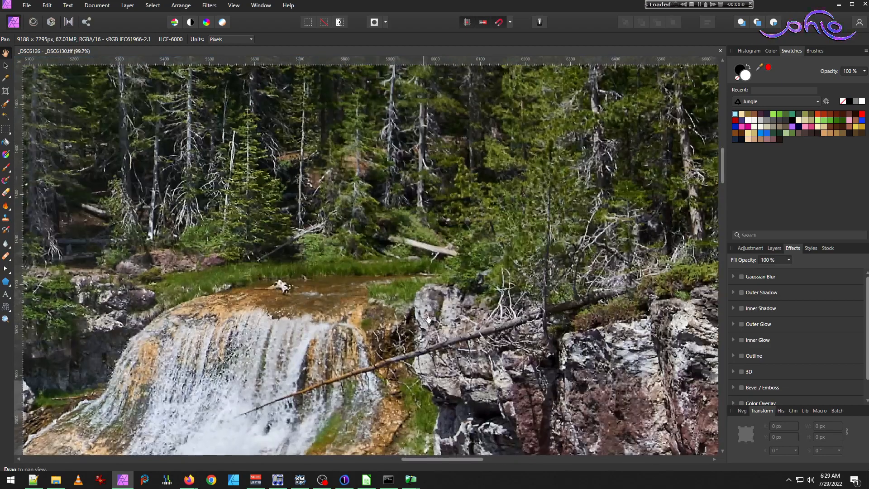
drag(607, 373, 441, 323)
drag(327, 364, 263, 316)
drag(701, 224, 489, 270)
drag(515, 358, 515, 210)
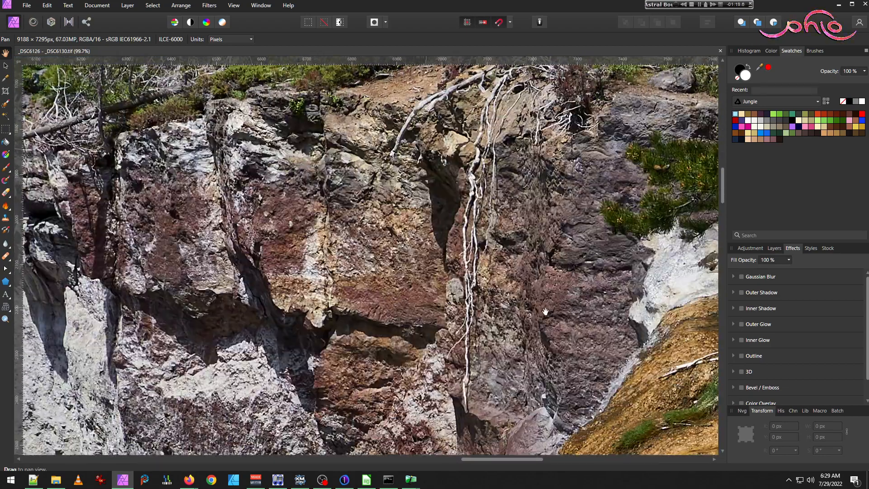
drag(457, 347, 614, 297)
drag(287, 334, 476, 317)
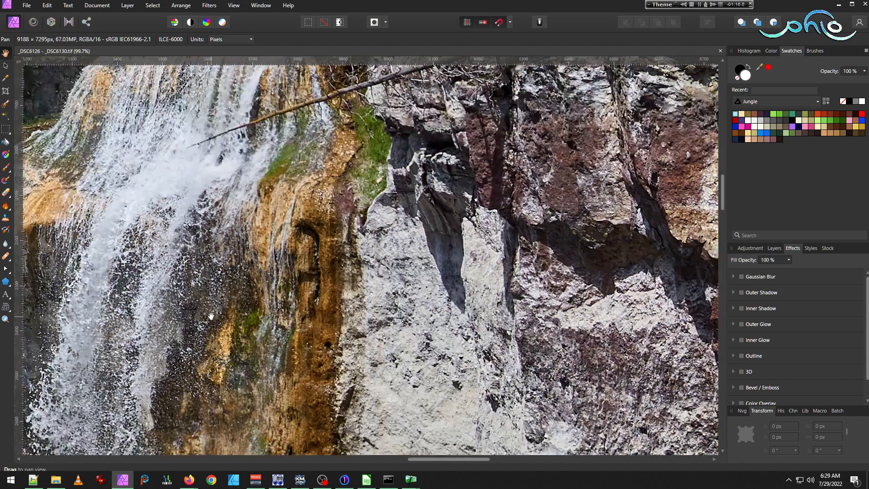
drag(209, 313, 448, 317)
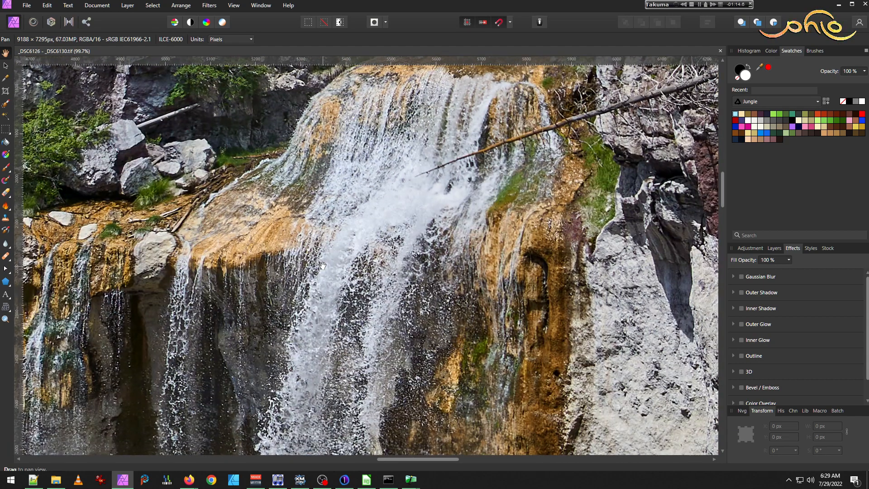
drag(155, 291, 485, 284)
drag(125, 251, 357, 296)
drag(244, 293, 330, 335)
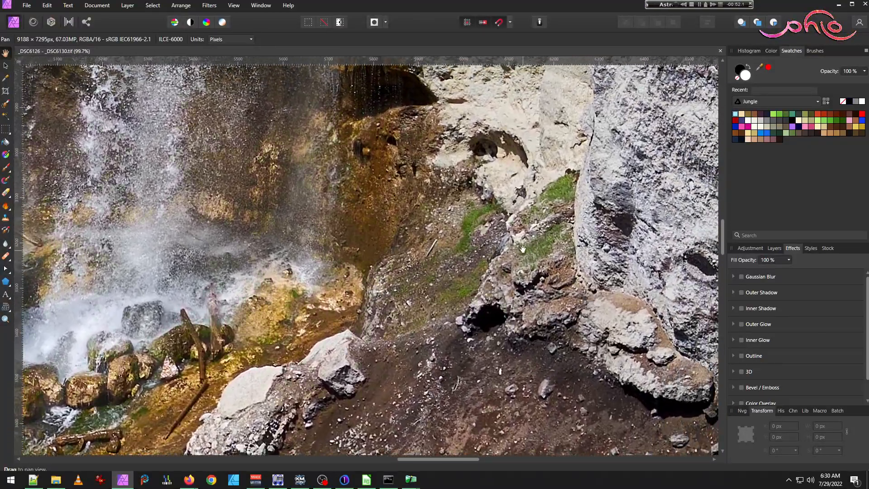
- Check the rock wall, the second waterfall and the overhanging pine branches in detail for blending flaws
drag(523, 249, 398, 280)
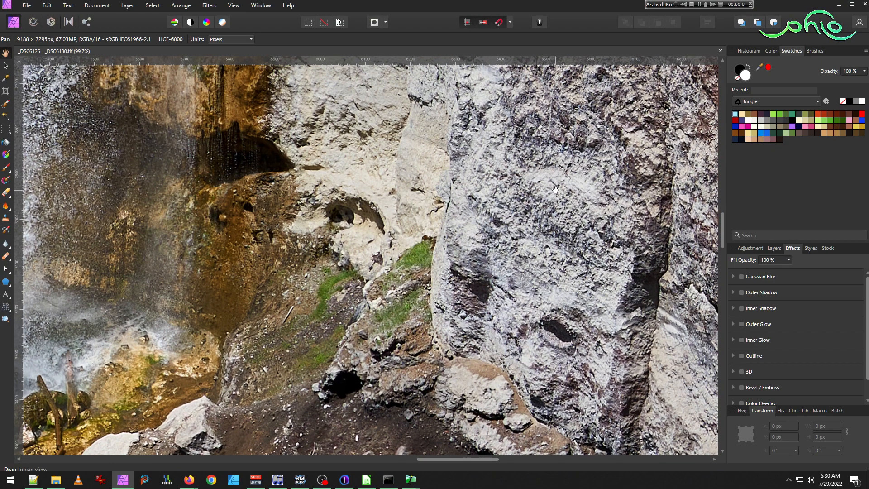
drag(556, 189, 406, 248)
drag(571, 277, 374, 228)
drag(498, 261, 315, 288)
drag(480, 190, 284, 204)
drag(486, 395, 393, 177)
drag(438, 292, 441, 120)
drag(329, 414, 392, 289)
drag(389, 327, 394, 302)
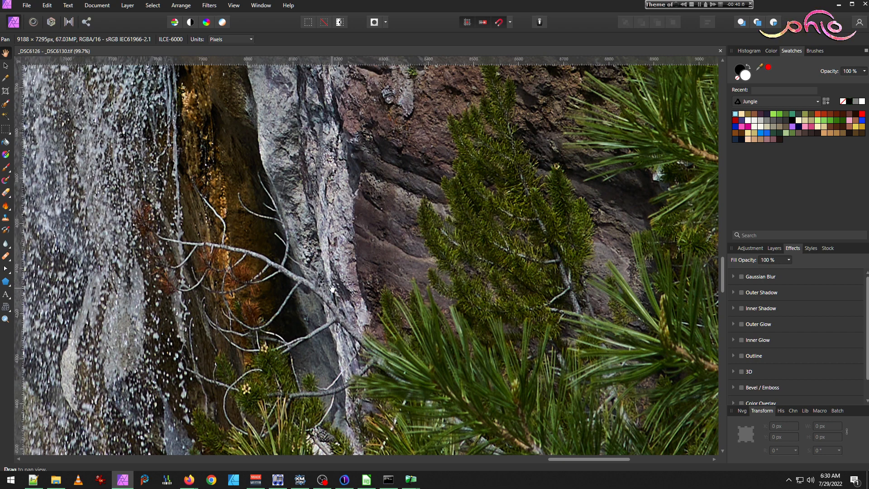
scroll(270, 198, up, 2)
scroll(269, 197, up, 3)
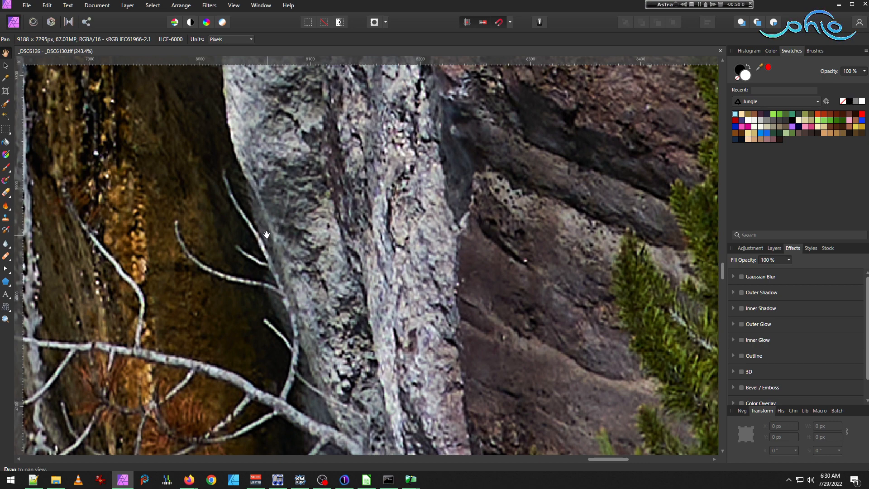
scroll(269, 243, down, 5)
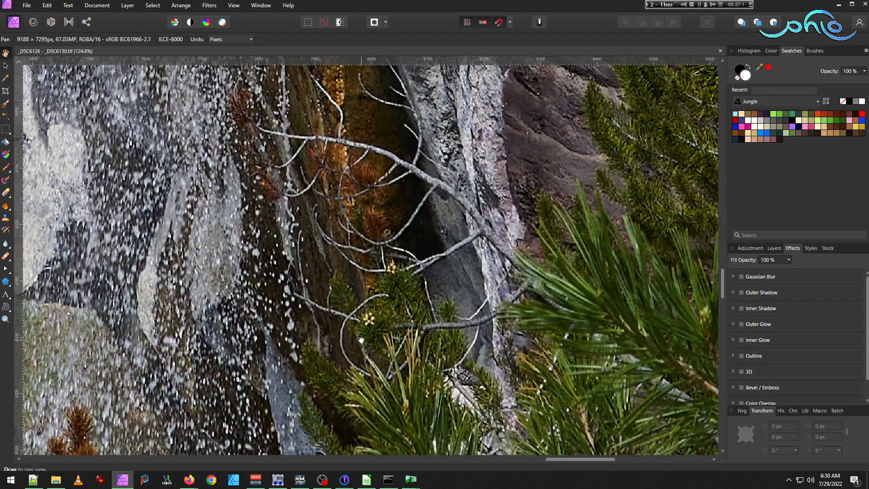
drag(361, 340, 363, 159)
mouse_move(460, 352)
mouse_down()
mouse_move(422, 298)
mouse_move(320, 205)
mouse_up()
drag(353, 292, 546, 196)
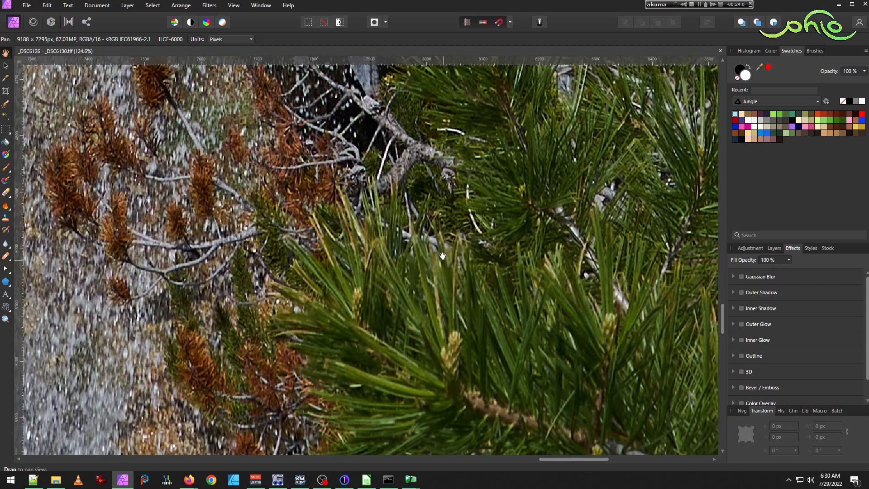
- Examine the lower cascade and the boulder field across to the panorama's lower-left corner
scroll(446, 256, down, 5)
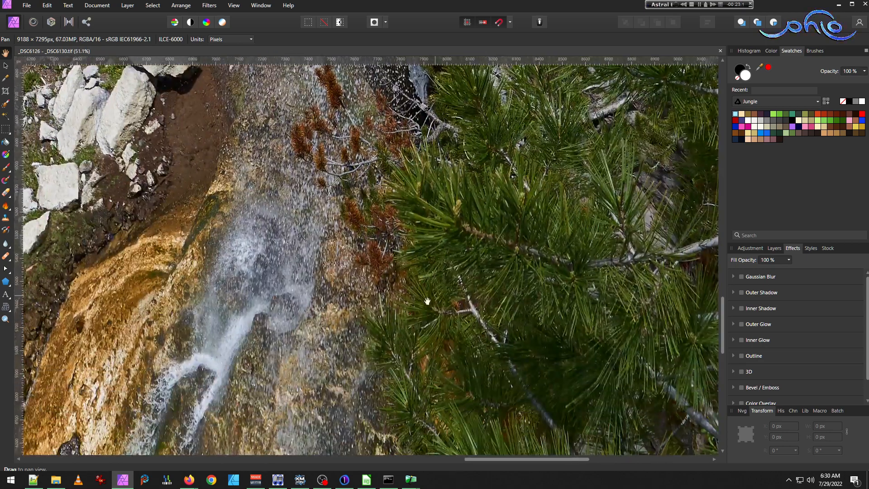
drag(427, 301, 521, 214)
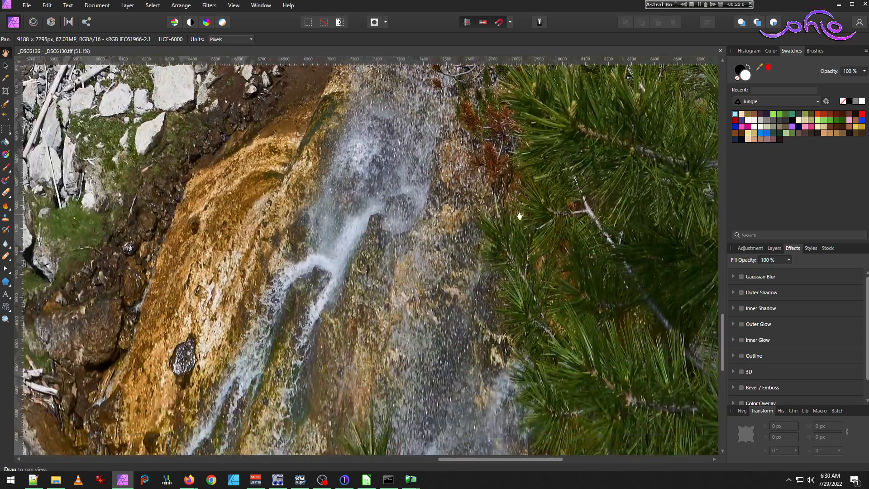
drag(440, 325, 495, 129)
drag(399, 203, 500, 305)
drag(348, 265, 459, 303)
drag(483, 221, 511, 208)
drag(358, 309, 495, 200)
drag(388, 199, 528, 326)
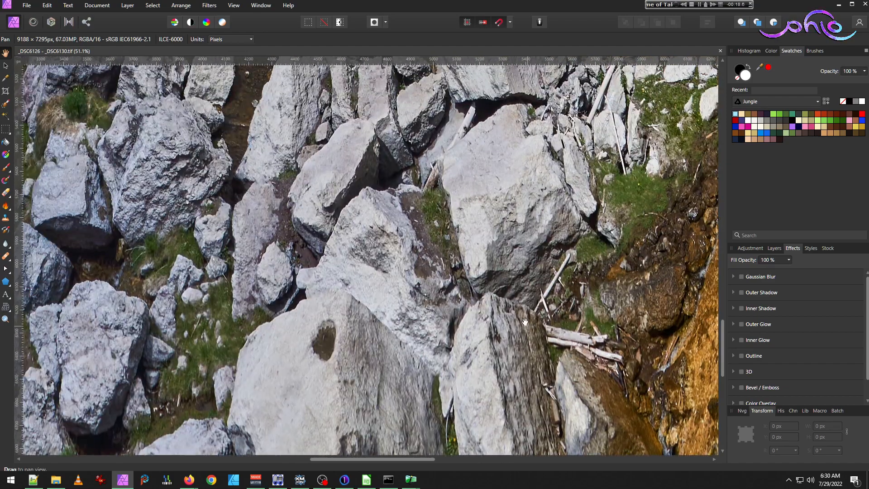
drag(327, 187, 510, 118)
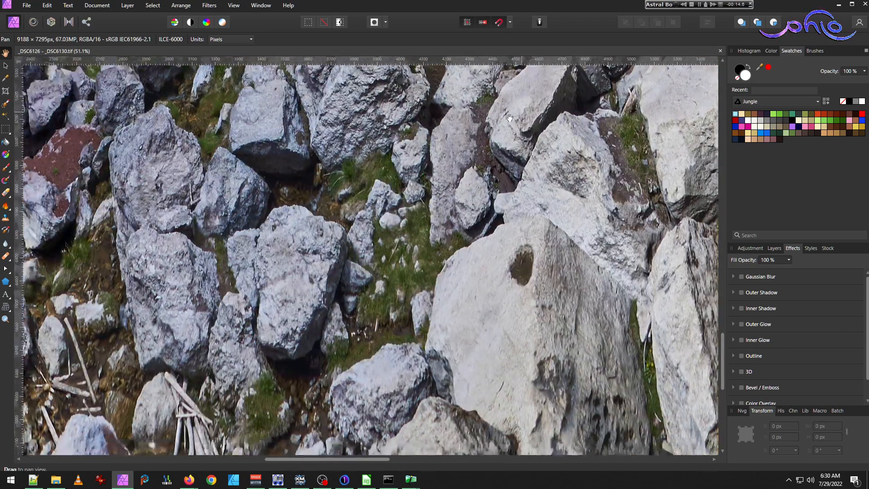
drag(220, 235, 411, 267)
drag(210, 218, 406, 266)
drag(133, 228, 321, 190)
drag(249, 370, 227, 212)
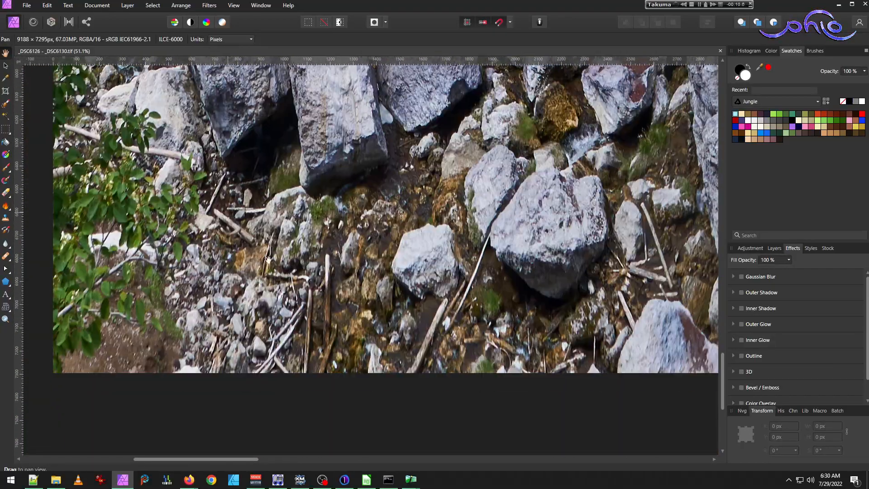
- Examine the boulder field and fallen logs from the lower-left corner up to the cascade, finishing with the whole panorama in view
drag(514, 119, 437, 277)
drag(424, 237, 428, 314)
drag(414, 123, 391, 295)
drag(407, 236, 403, 311)
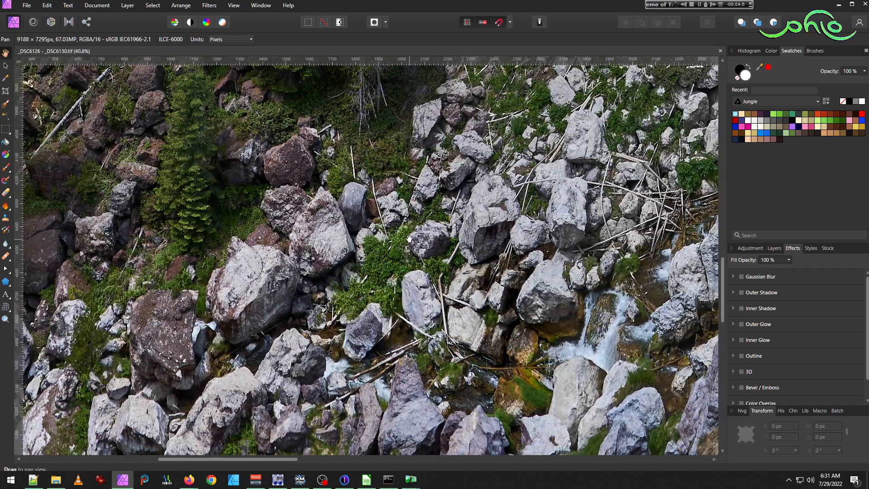
scroll(409, 238, down, 3)
scroll(494, 234, up, 3)
drag(491, 179, 469, 236)
scroll(469, 237, up, 4)
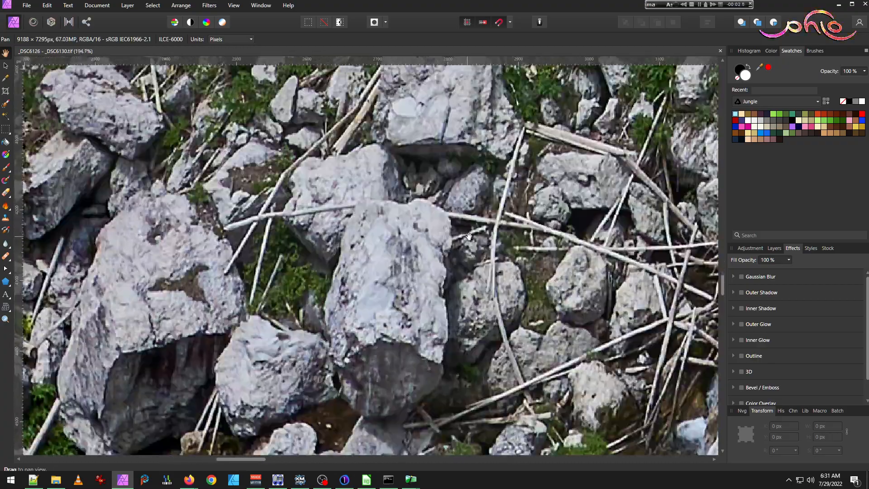
drag(558, 283, 382, 295)
scroll(381, 294, down, 2)
scroll(381, 294, down, 5)
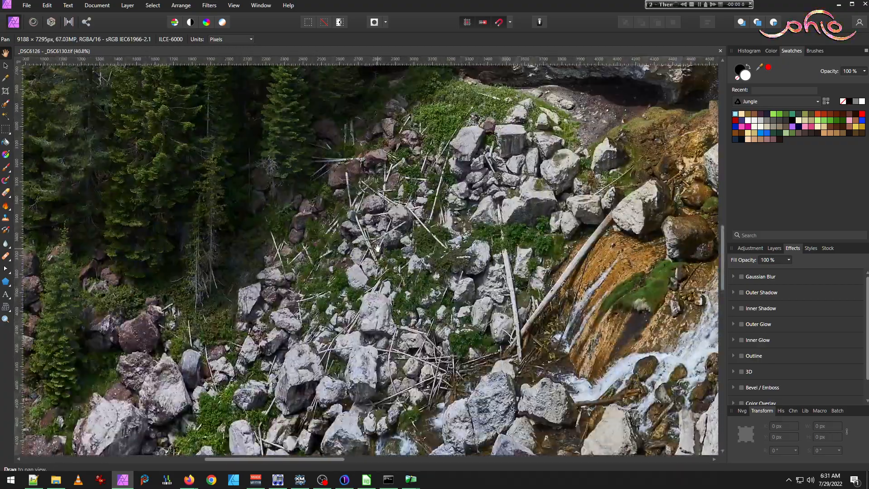
scroll(204, 268, up, 1)
scroll(200, 273, down, 7)
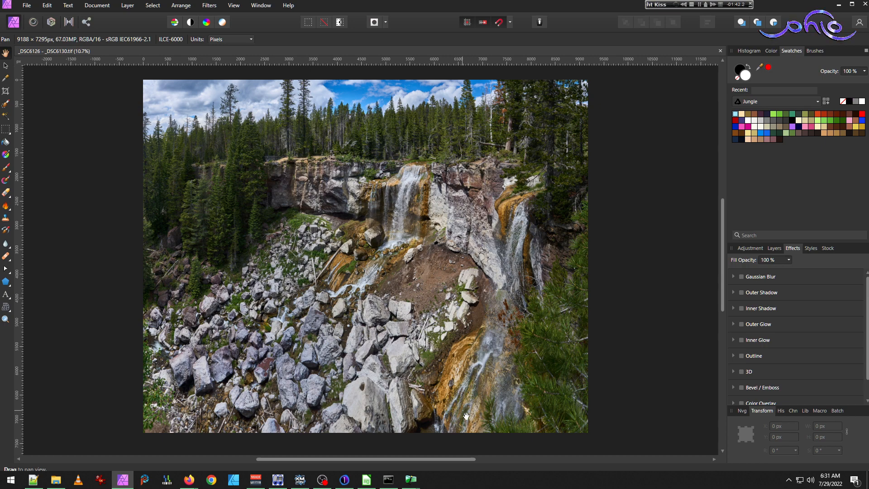
- Set up a JPEG export of the whole panorama at quality 94
click(26, 6)
click(69, 225)
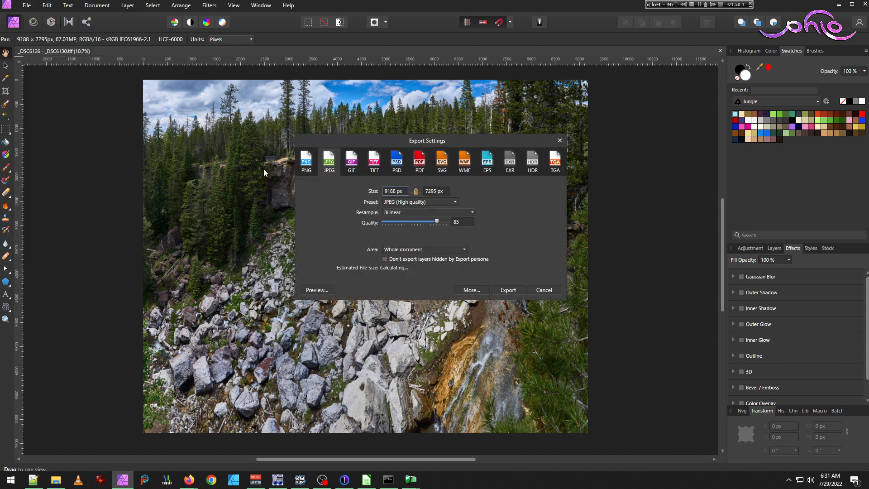
click(463, 222)
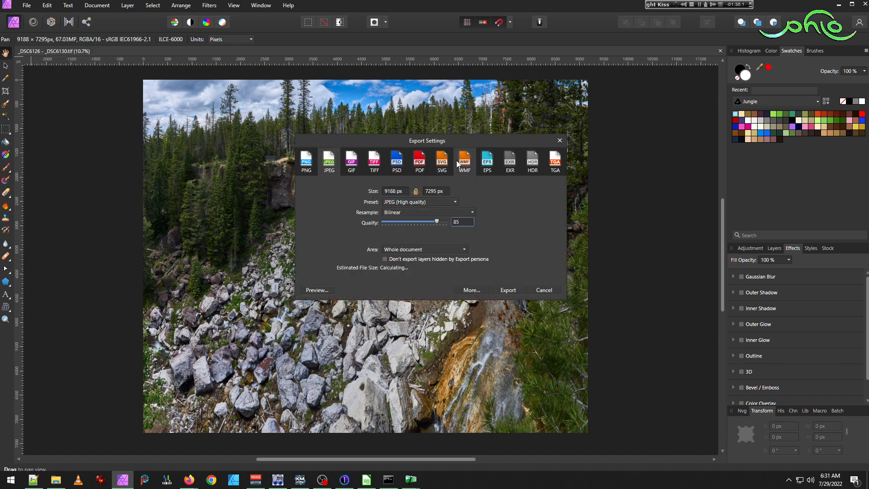
text(94)
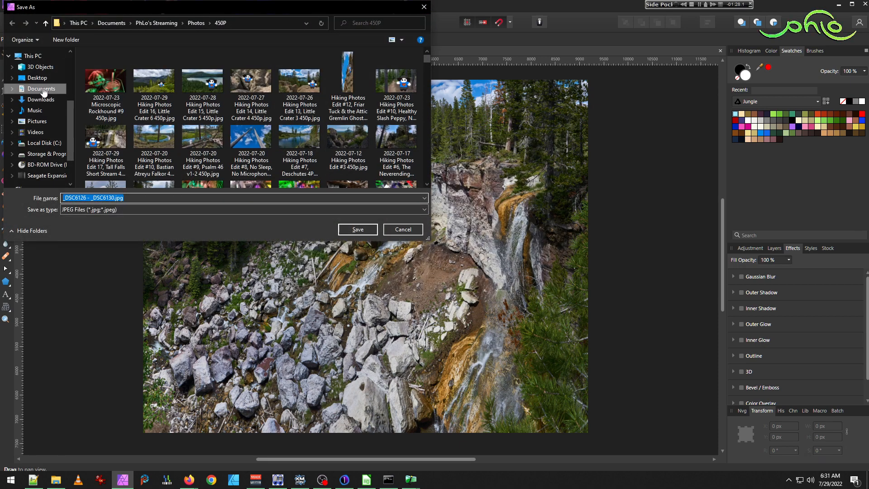
- Save the JPEG as _DSC6126 - _DSC6130.jpg in the 2022-07-04 Paulina Falls Walk folder under Photos & Videos, 2022 on drive D
click(43, 154)
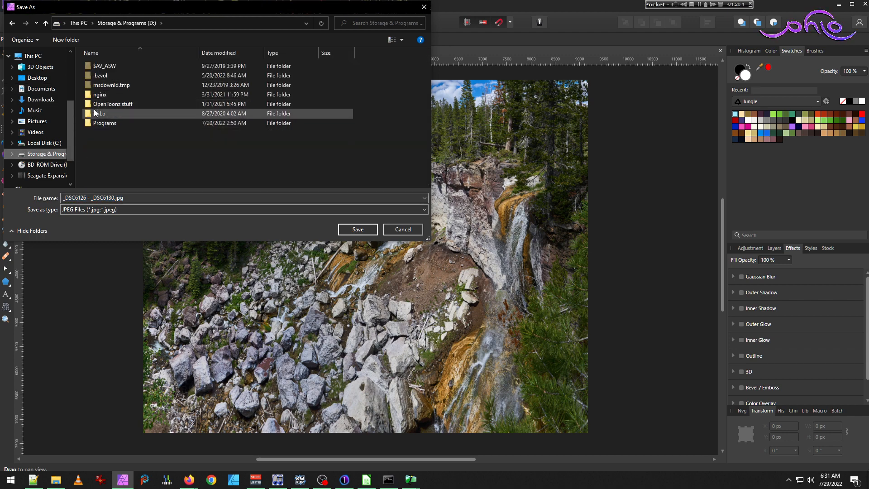
double_click(97, 113)
click(121, 149)
double_click(122, 152)
double_click(105, 106)
scroll(180, 144, down, 5)
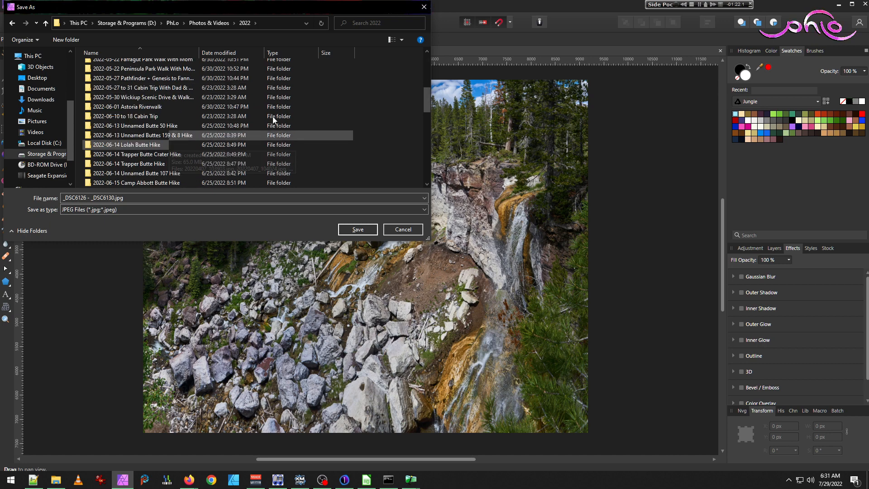
drag(427, 104, 416, 158)
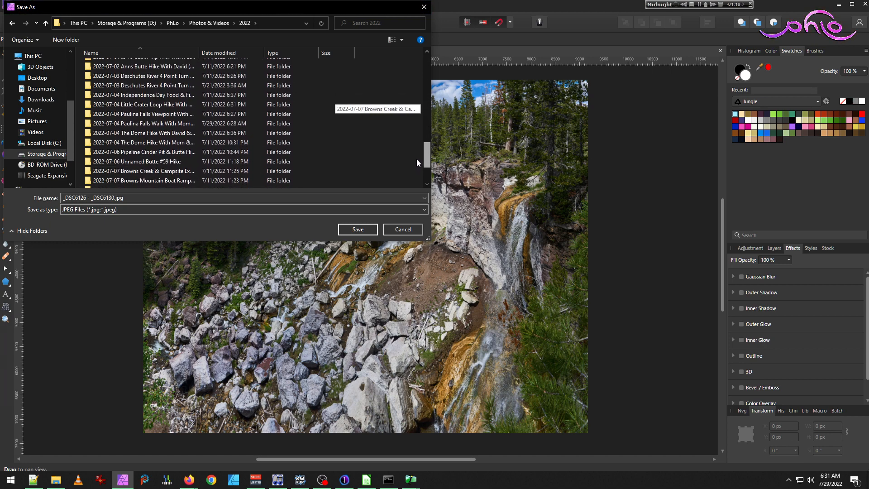
double_click(156, 125)
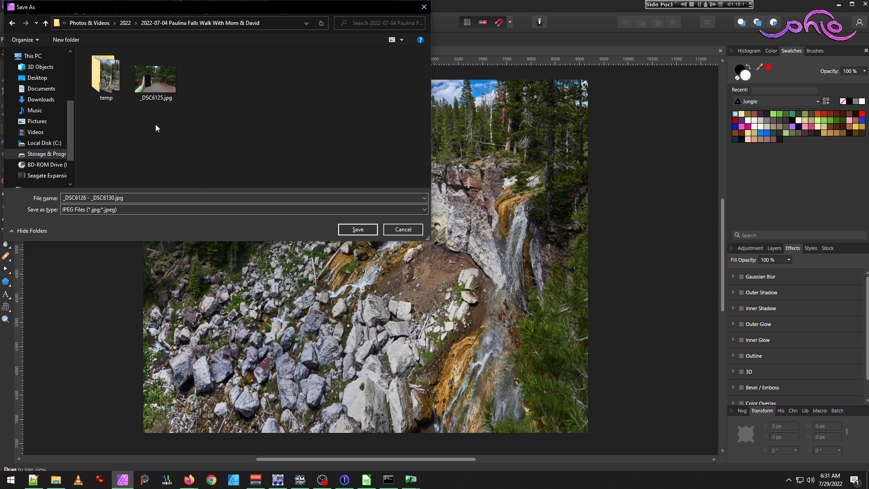
click(367, 230)
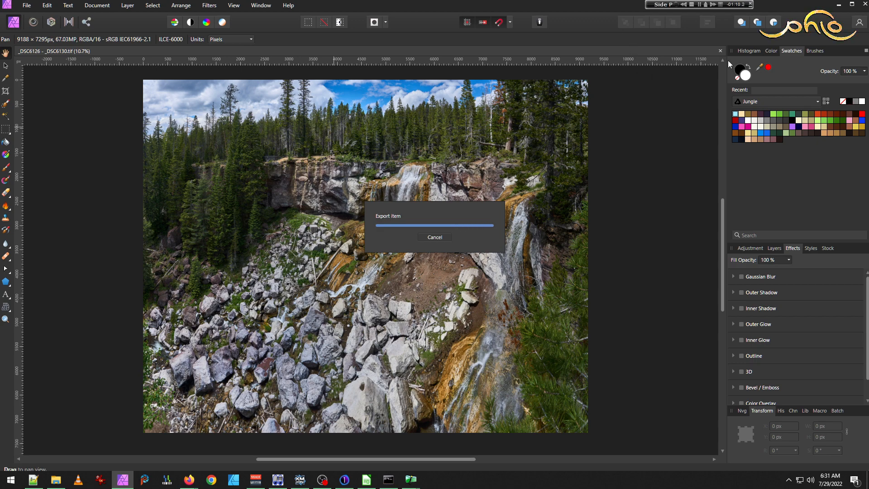
- Close Affinity Photo and open the exported _DSC6126 - _DSC6130.jpg in an IrfanView window
click(866, 4)
click(452, 255)
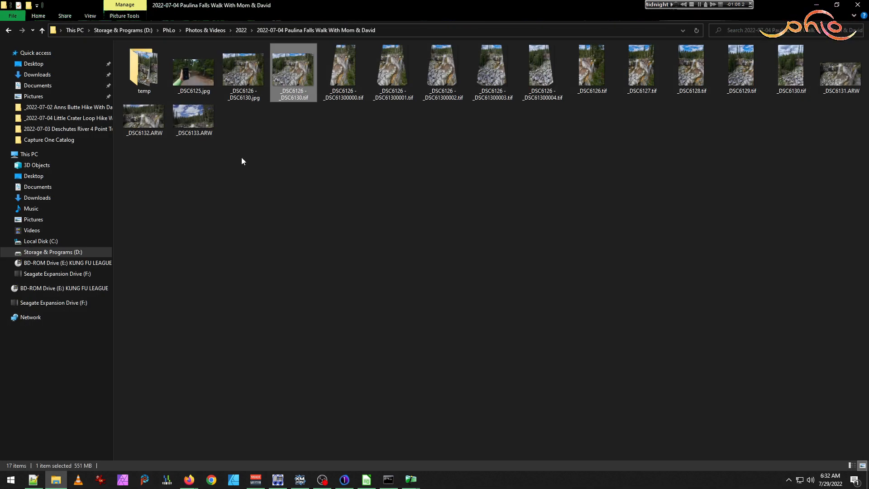
double_click(250, 73)
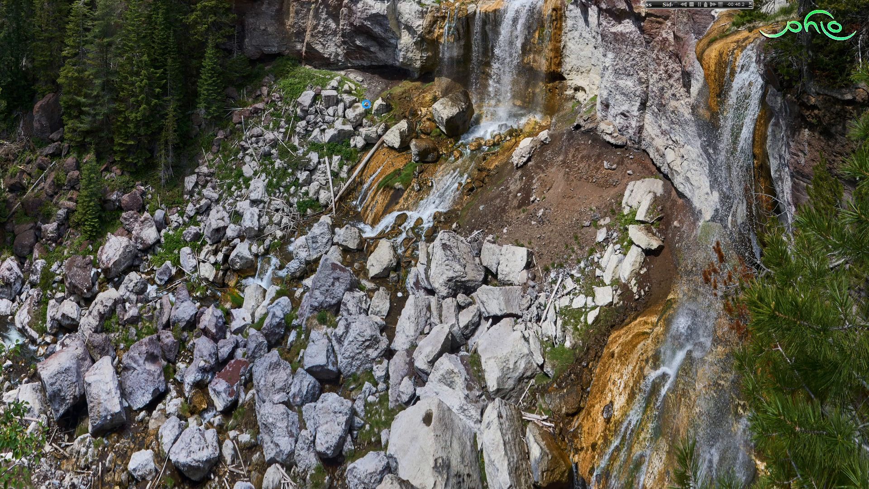
key(Return)
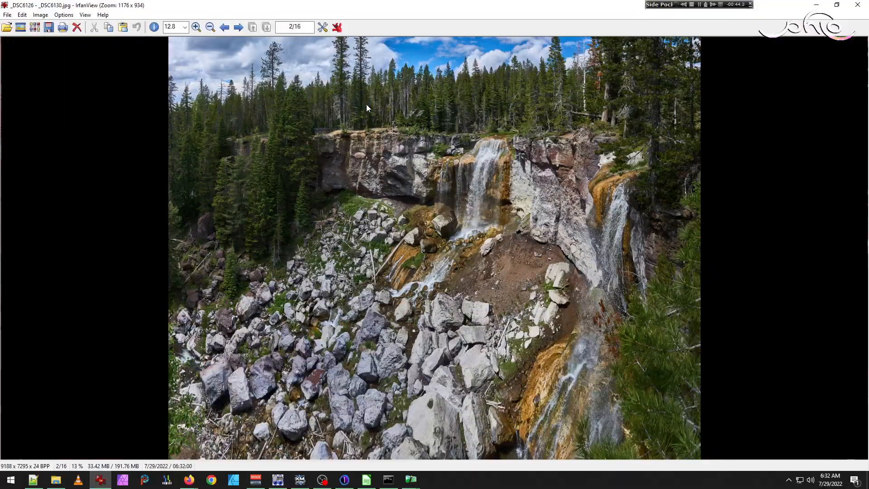
- Inspect the main waterfall and the rock behind it at high magnification in the exported JPEG, and close the viewer
drag(444, 136, 514, 249)
click(485, 187)
drag(354, 119, 510, 331)
click(412, 218)
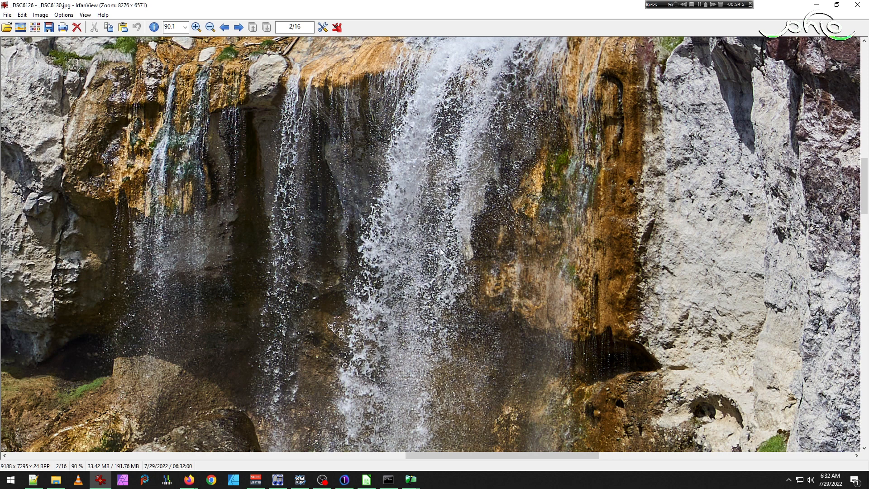
drag(338, 142, 444, 281)
click(396, 230)
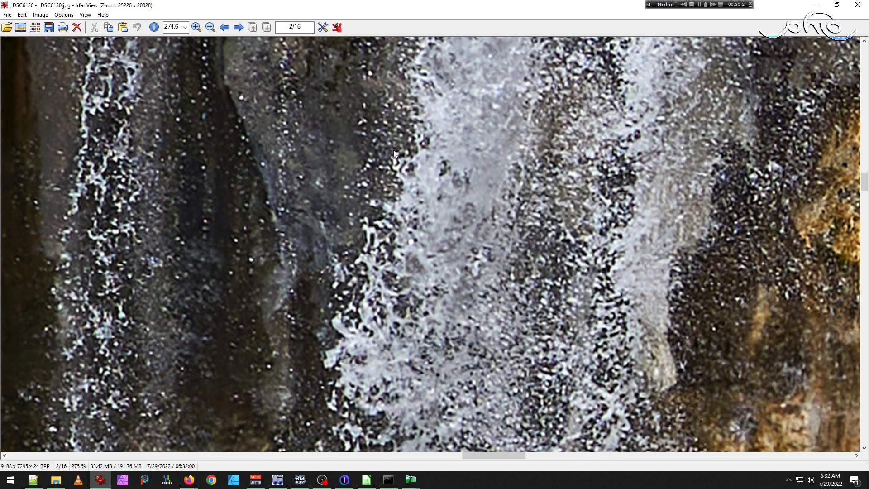
drag(394, 151, 387, 292)
drag(183, 82, 396, 198)
drag(562, 264, 348, 220)
drag(547, 353, 503, 193)
drag(485, 289, 436, 122)
drag(391, 322, 355, 178)
drag(452, 352, 375, 240)
key(Escape)
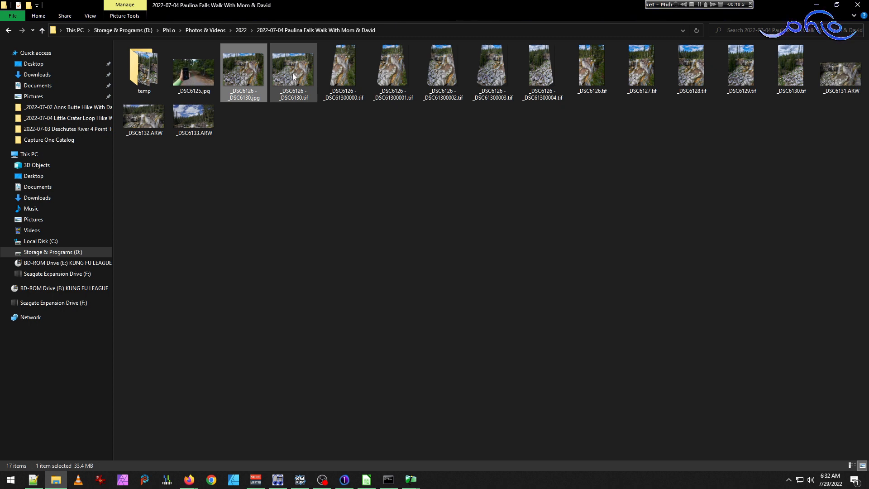
- Delete the panorama TIFF, the five remapped TIFFs and the metadata-stripped _DSC6126 to _DSC6130 TIFFs from the Paulina Falls folder
click(277, 78)
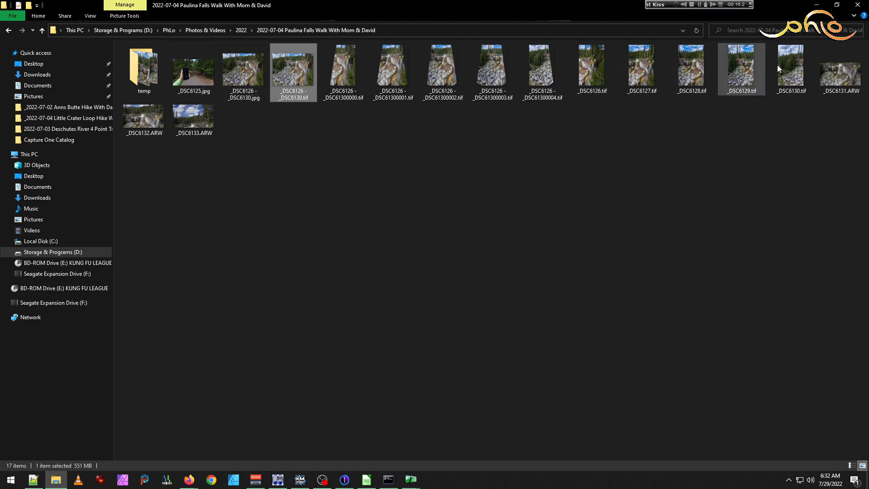
shift+click(806, 78)
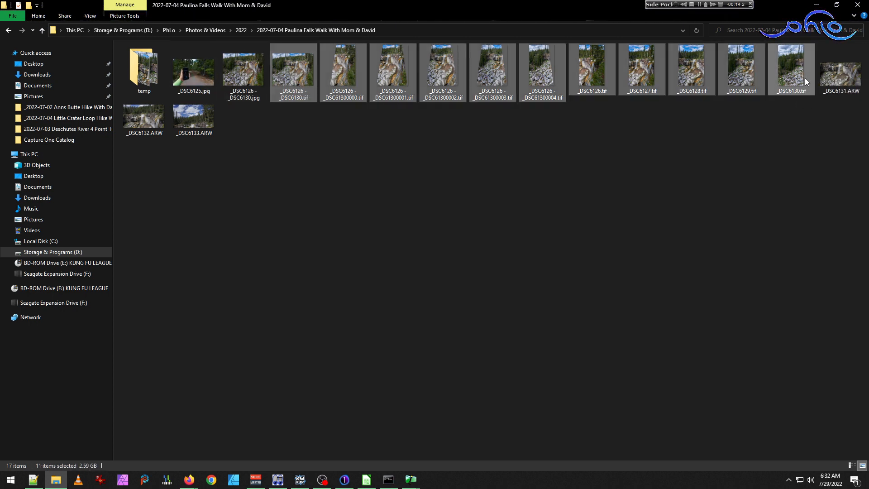
key(Delete)
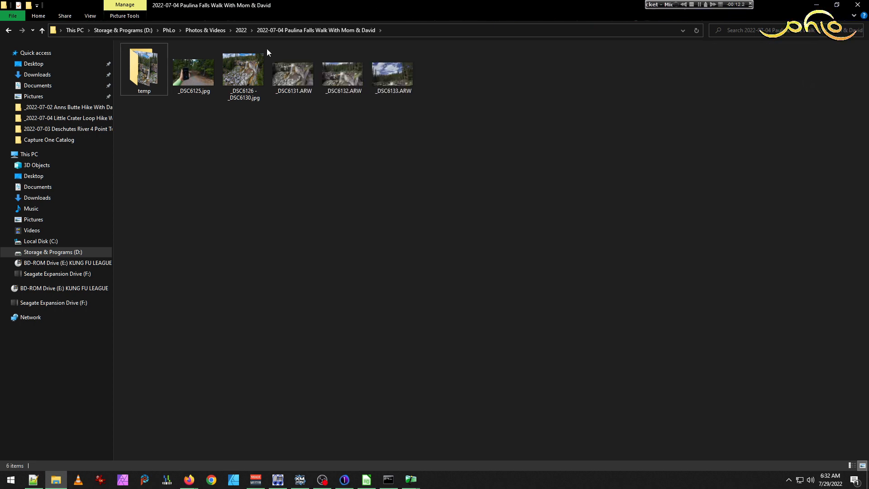
- Move the five source TIFFs _DSC6126 to _DSC6130 from the temp folder back into the Paulina Falls folder
click(145, 66)
double_click(145, 66)
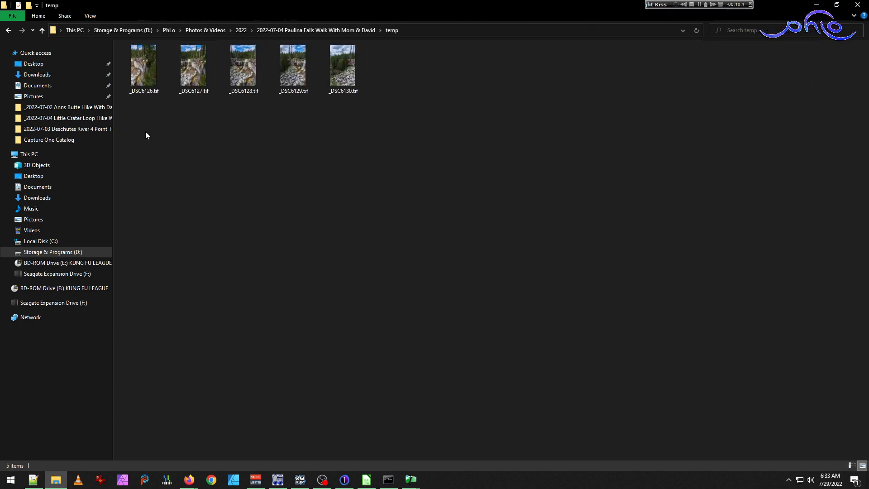
key(ctrl+a)
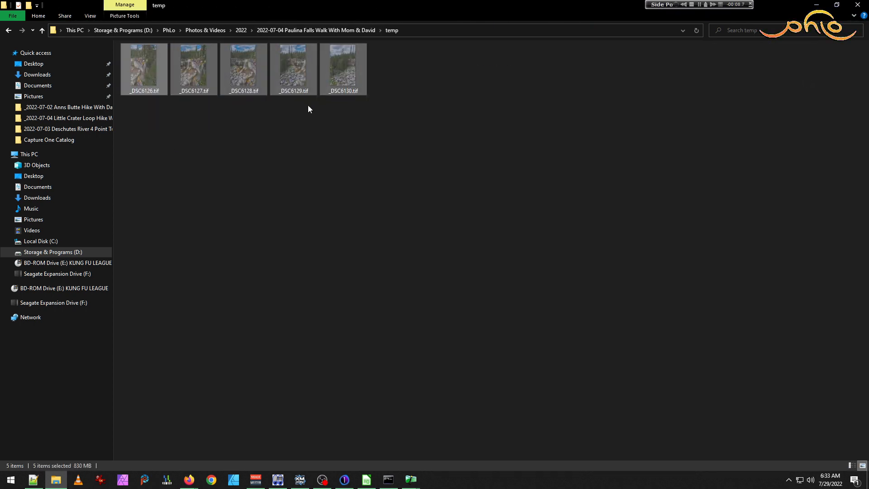
click(306, 29)
key(ctrl+v)
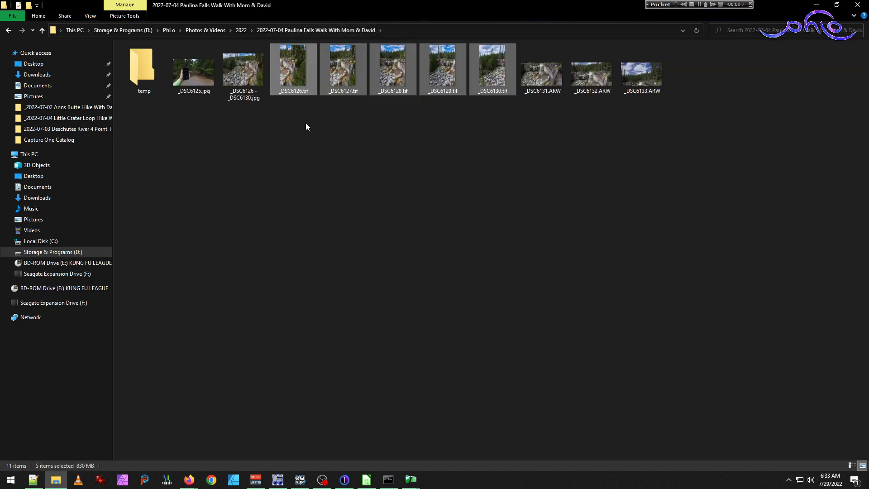
- Switch to Command Prompt and prepare an exiftool -tagsfromfile command with two empty quoted file names
click(336, 83)
click(386, 483)
text(exiftool -tags)
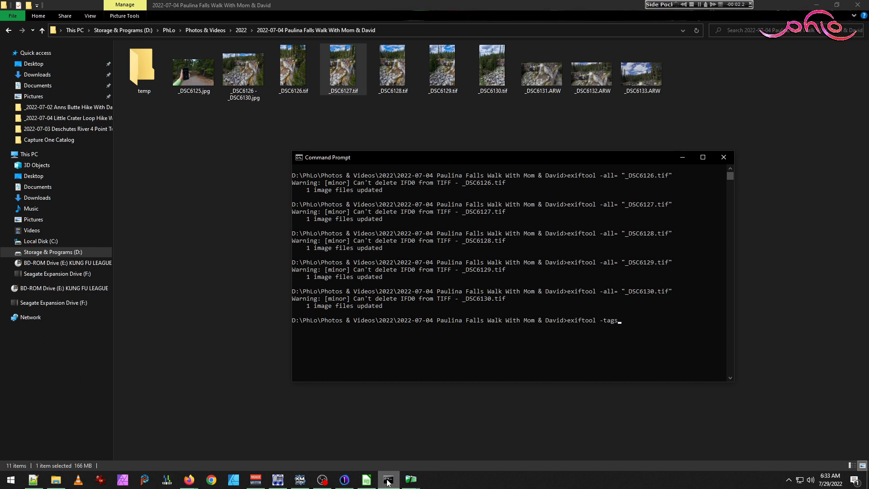
text(fromfile "" "")
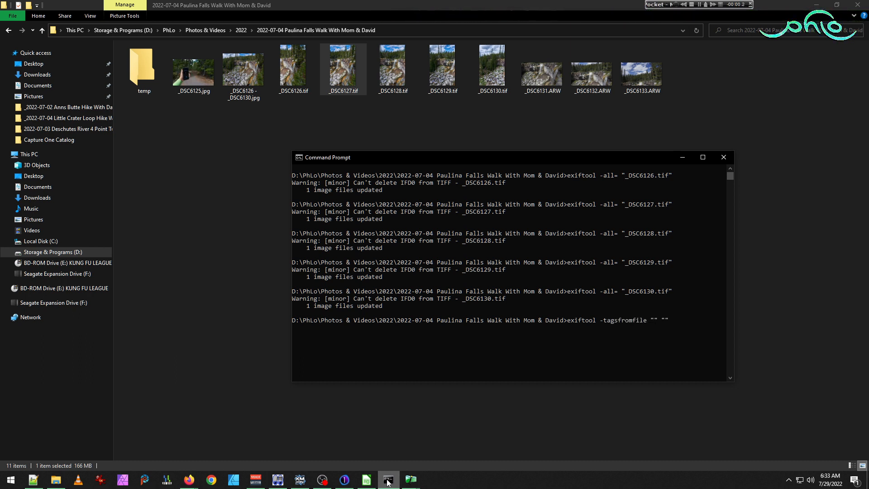
key(Return)
key(Up)
key(Left)
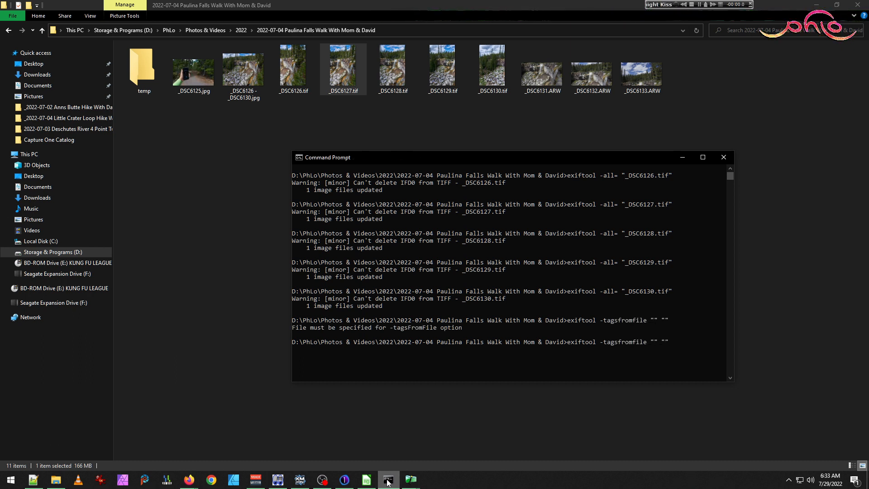
- Copy the file name _DSC6126.tif from the folder and insert it as the exiftool command's source file
click(298, 94)
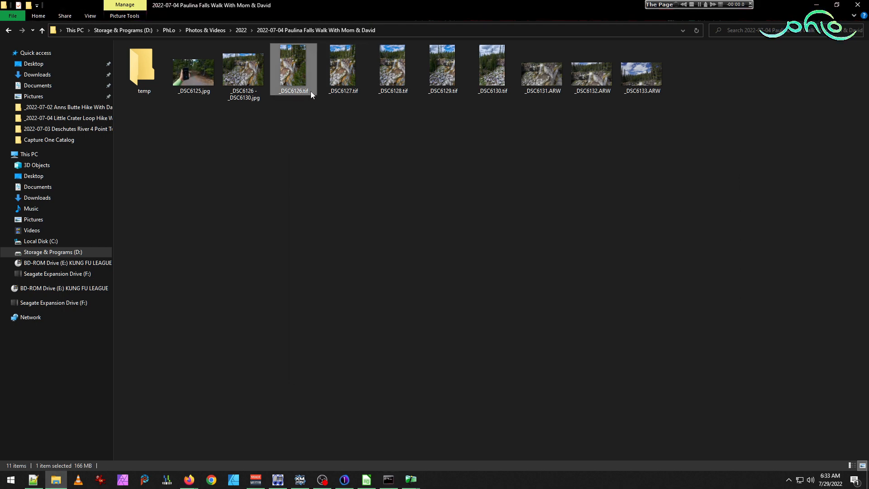
key(F2)
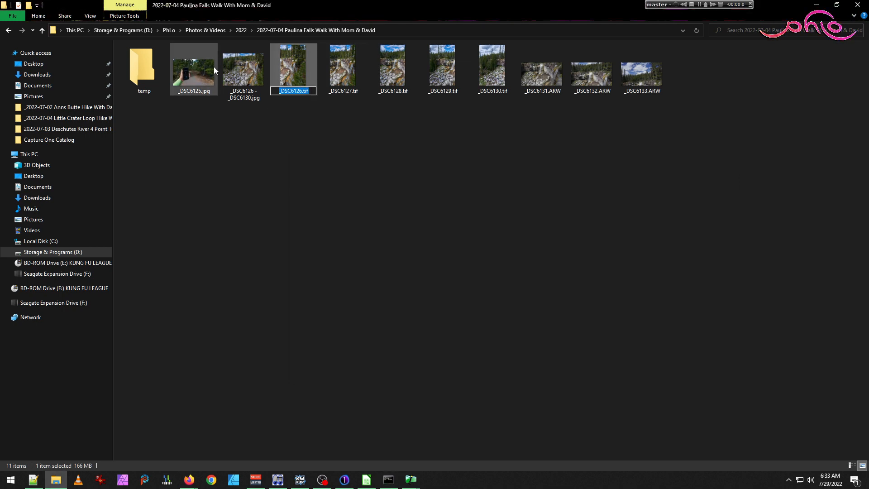
key(alt+Tab)
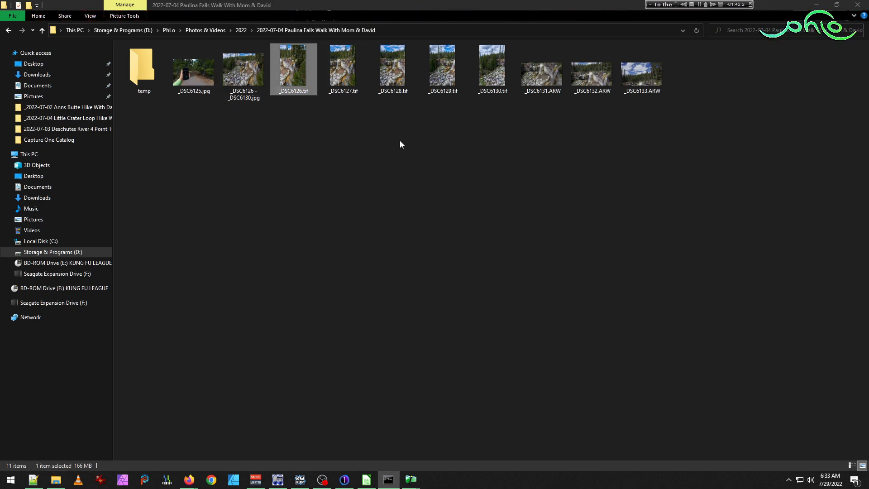
key(alt+Tab)
key(alt+Tab)
text(_DSC6126.tif)
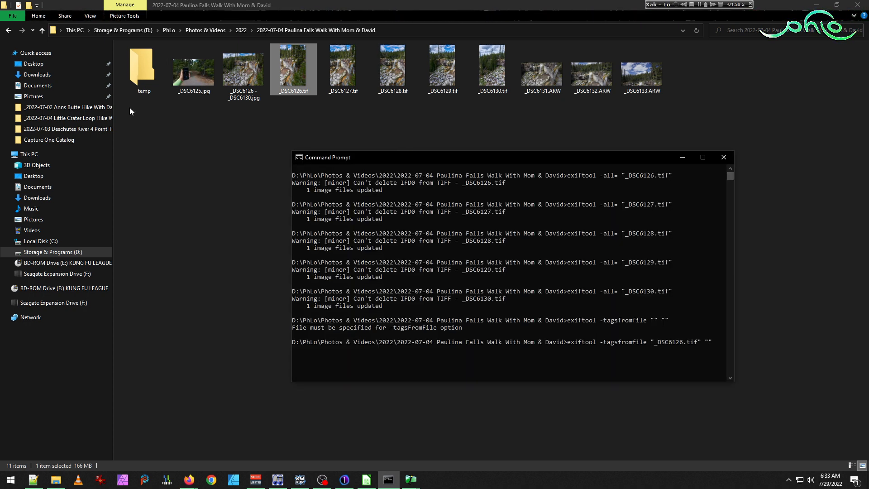
- Insert _DSC6126 - _DSC6130.jpg as the target file, run the exiftool command to copy the tags, and return to the photo folder
click(248, 91)
key(F2)
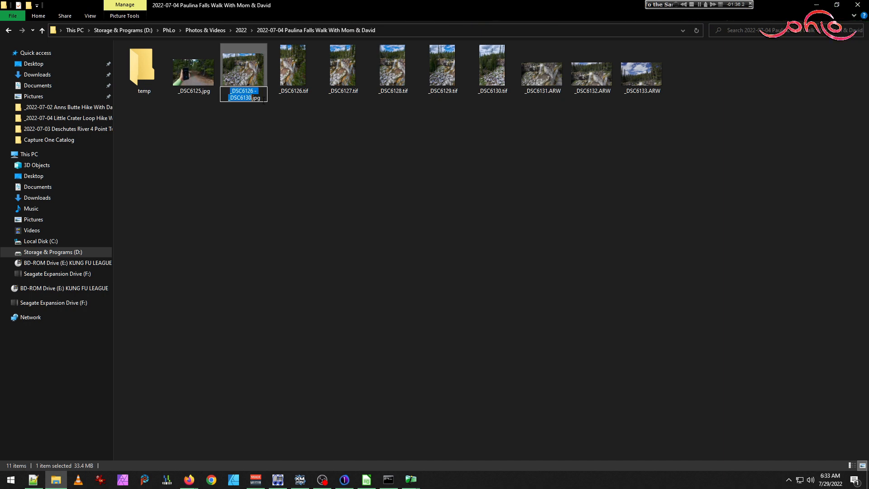
key(ctrl+c)
key(alt+Tab)
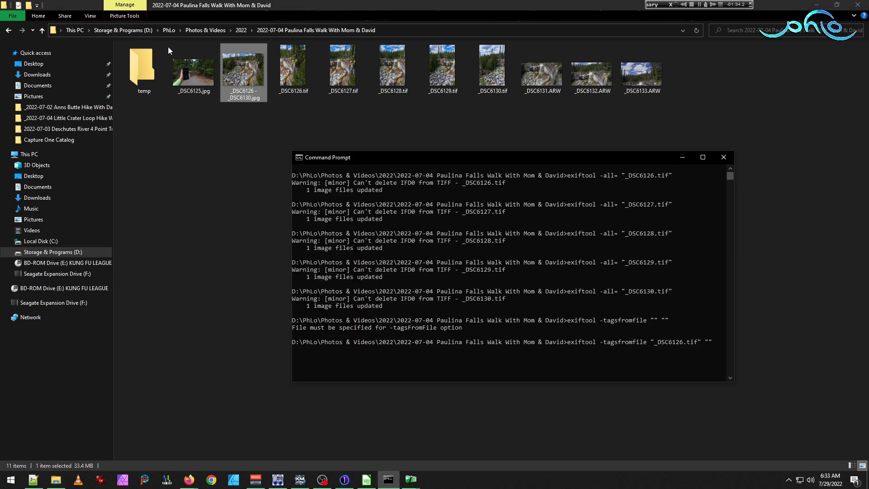
key(ctrl+v)
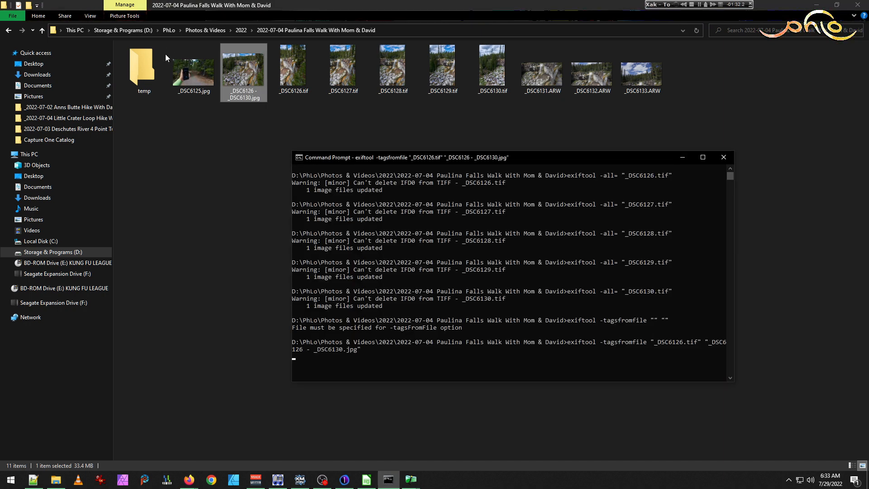
click(292, 135)
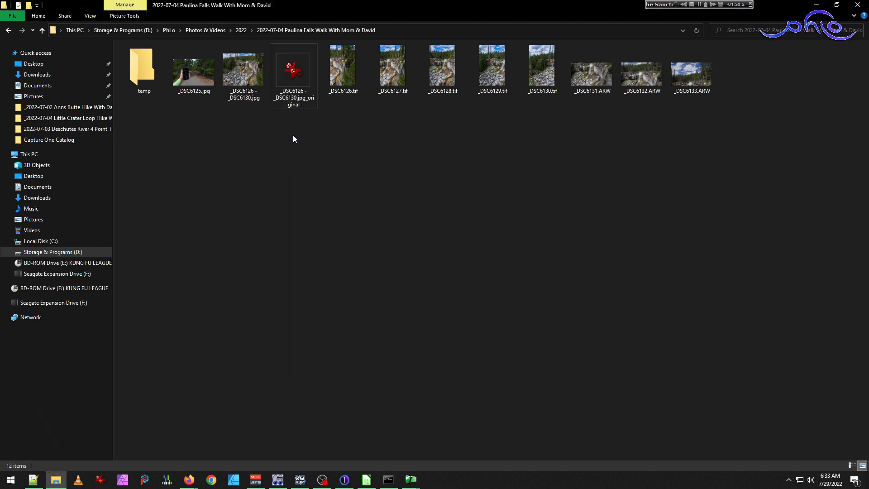
- Delete the _DSC6126 - _DSC6130.jpg_original backup and the TIFFs _DSC6126 to _DSC6130 from the Paulina Falls folder
click(286, 77)
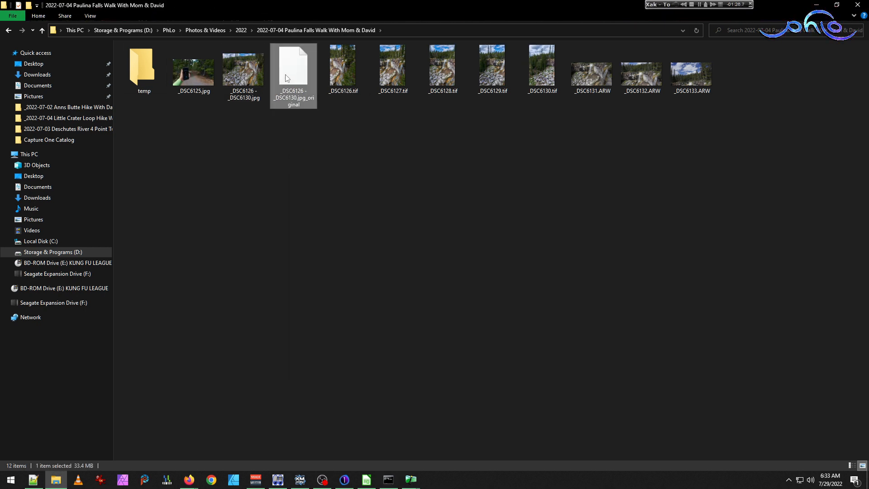
shift+click(542, 64)
key(Delete)
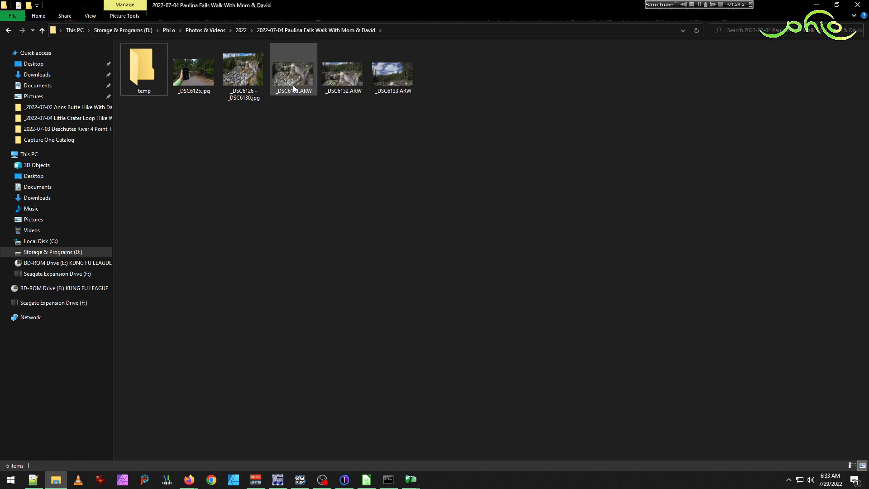
- Switch to Capture One and extend the crop of _DSC6131.ARW to the full frame, 22.77 by 14.16 in
click(344, 480)
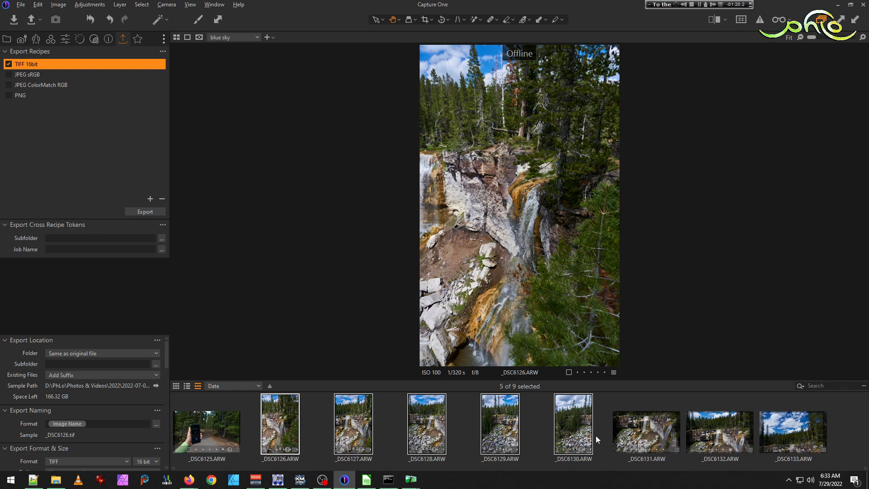
click(639, 434)
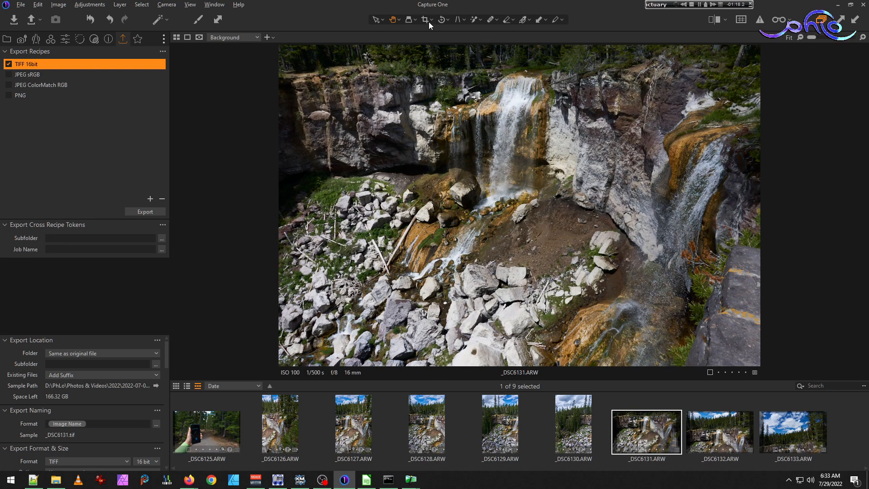
click(432, 21)
click(460, 56)
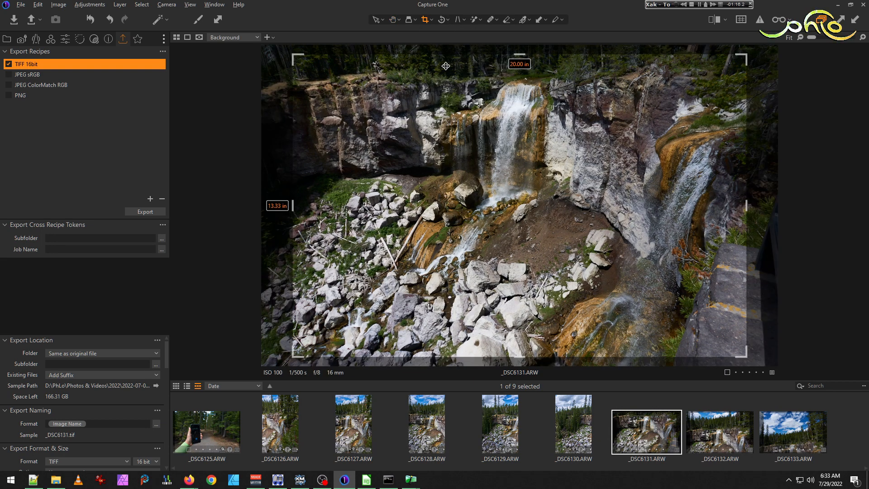
drag(492, 55, 472, 35)
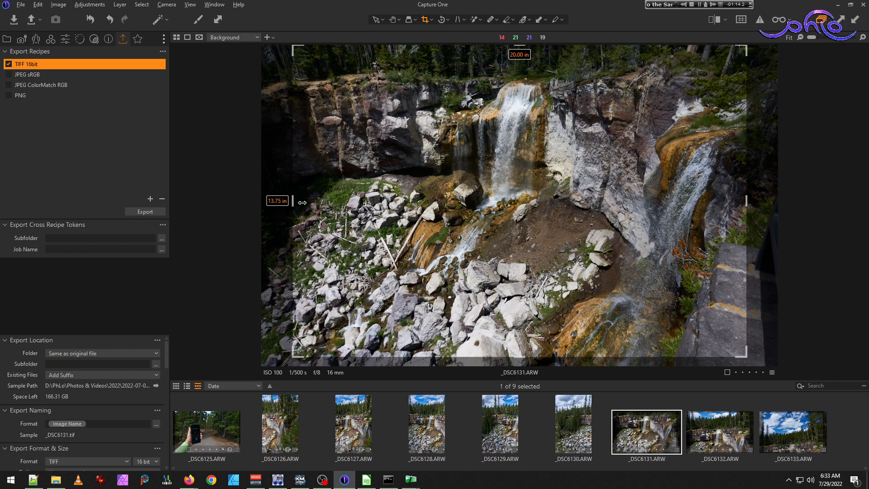
drag(303, 202, 263, 202)
drag(747, 202, 778, 201)
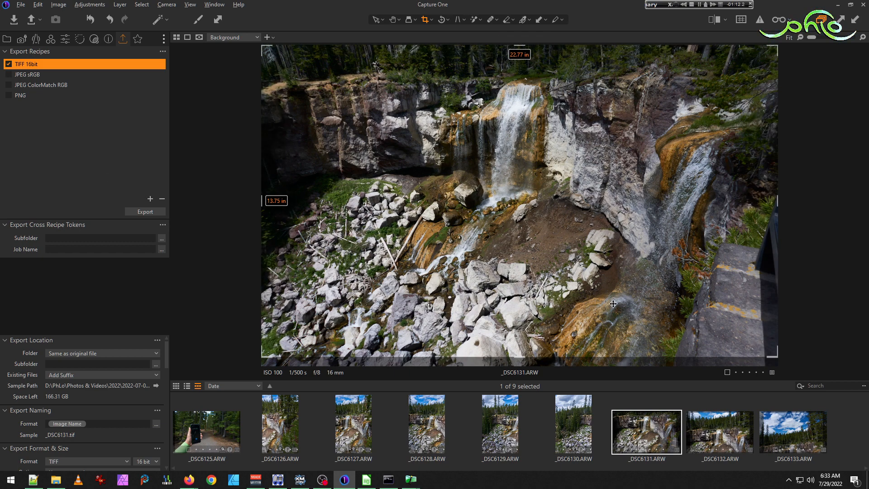
drag(523, 358, 522, 365)
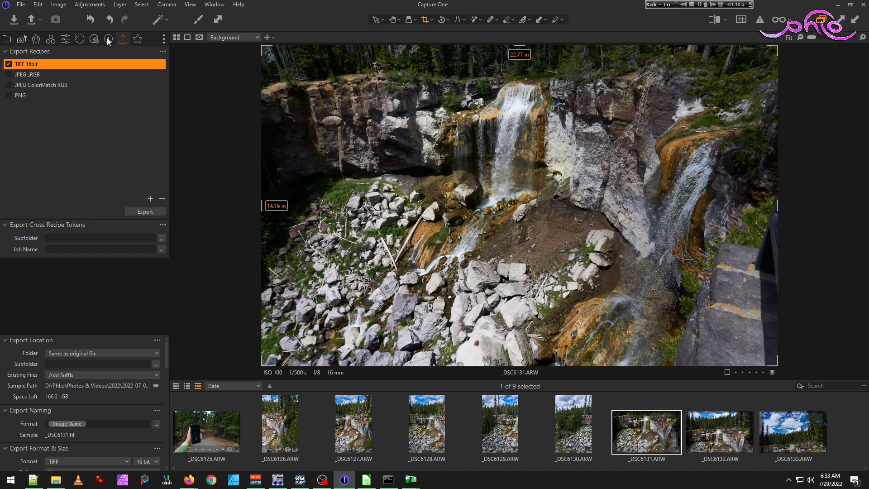
- Copy the adjustments and layers of _DSC6127.ARW, apply them to _DSC6131.ARW, and display _DSC6131.ARW
click(138, 39)
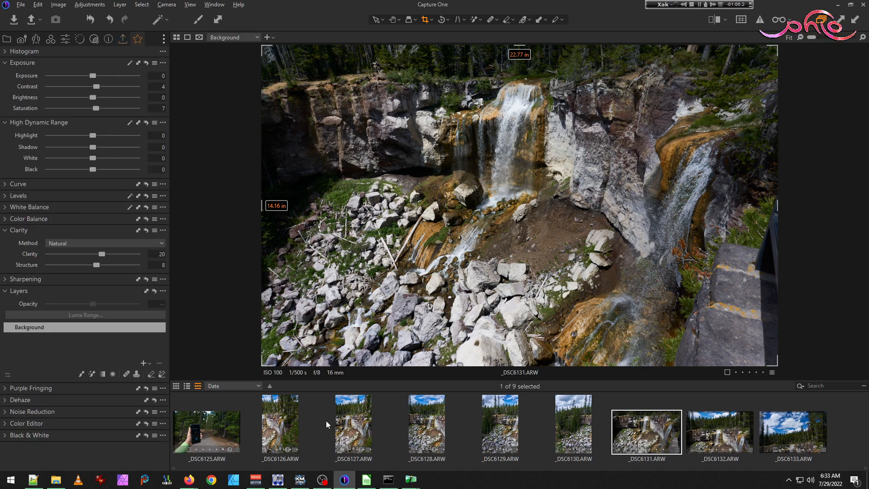
click(356, 422)
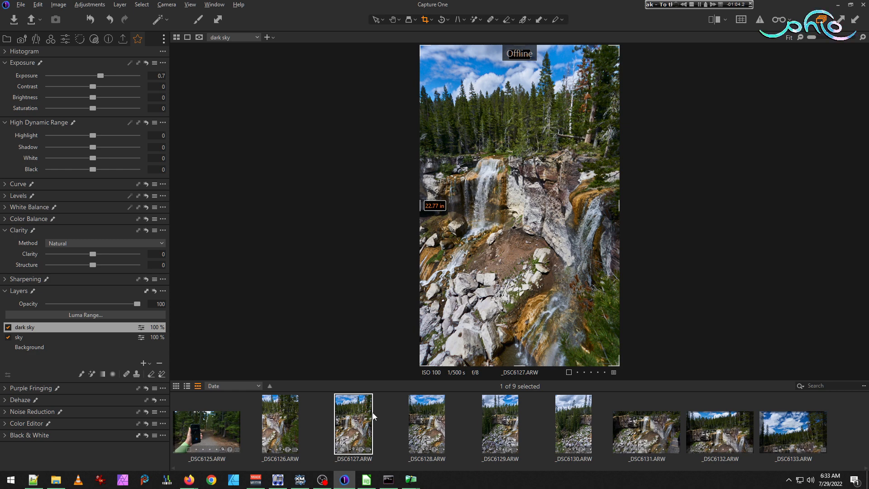
ctrl+click(646, 433)
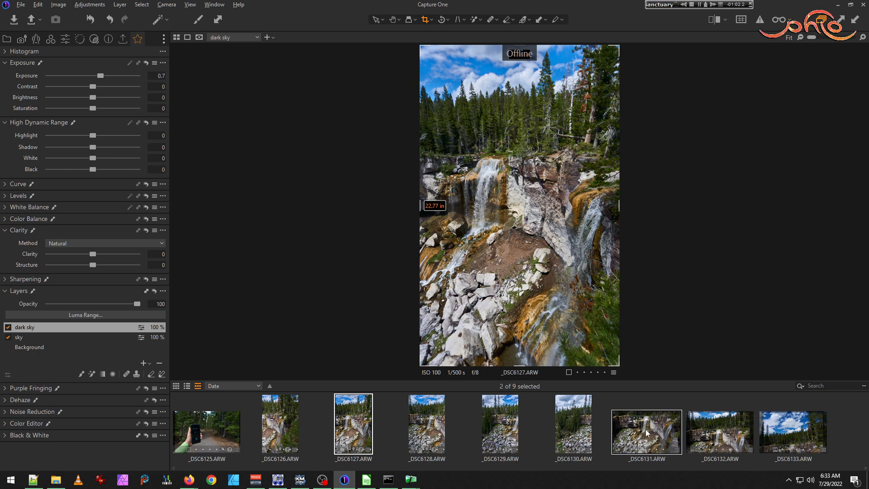
click(218, 22)
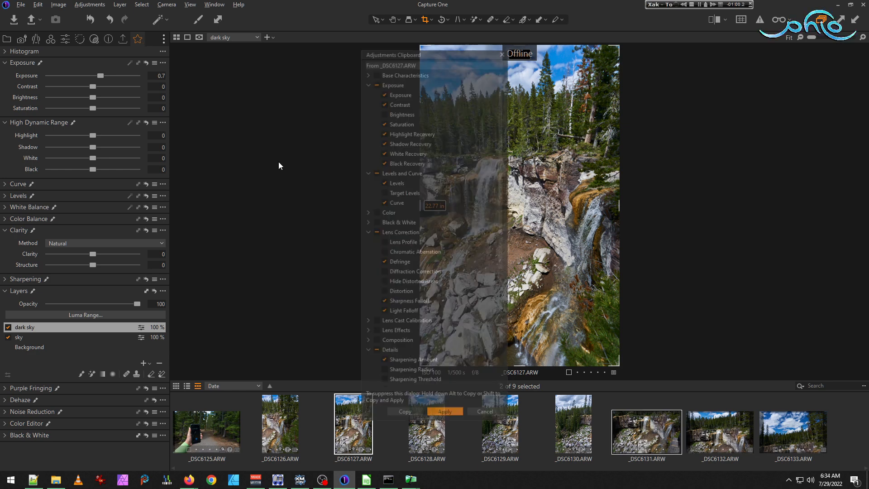
click(444, 415)
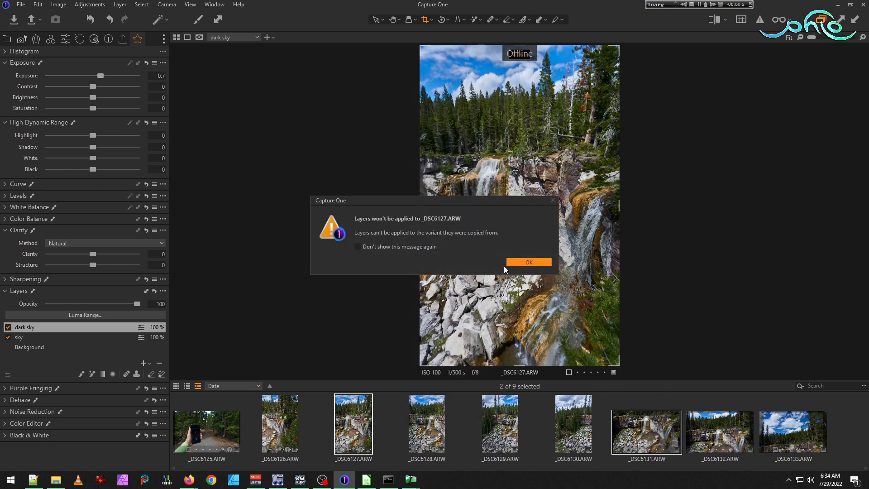
click(528, 263)
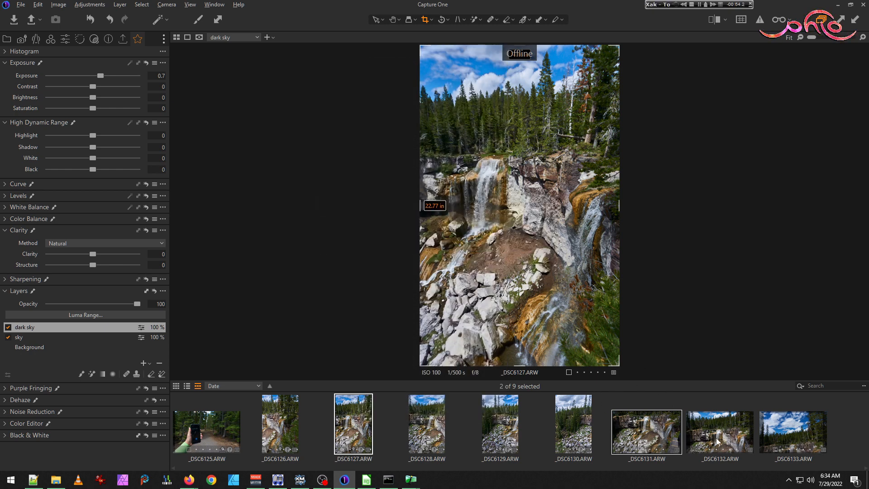
click(643, 445)
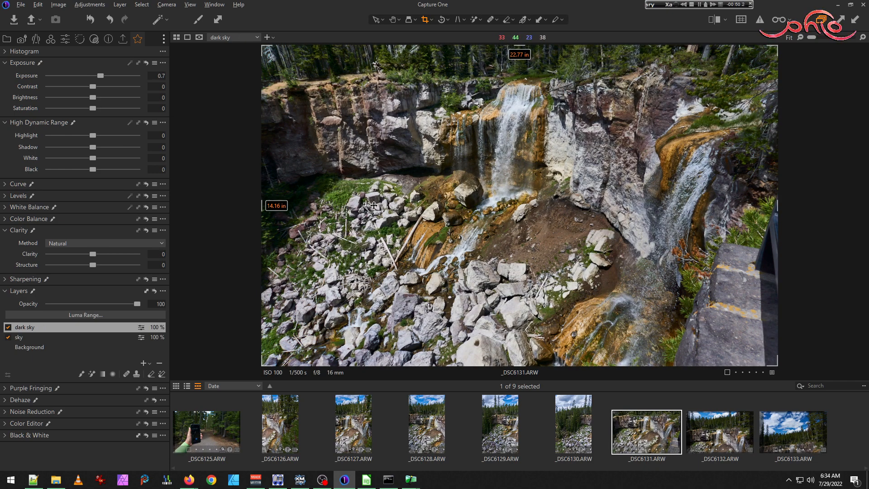
- Adjust the white balance of the dark sky layer on _DSC6131.ARW to 5575 Kelvin and a tint of 1.9
click(432, 19)
click(344, 6)
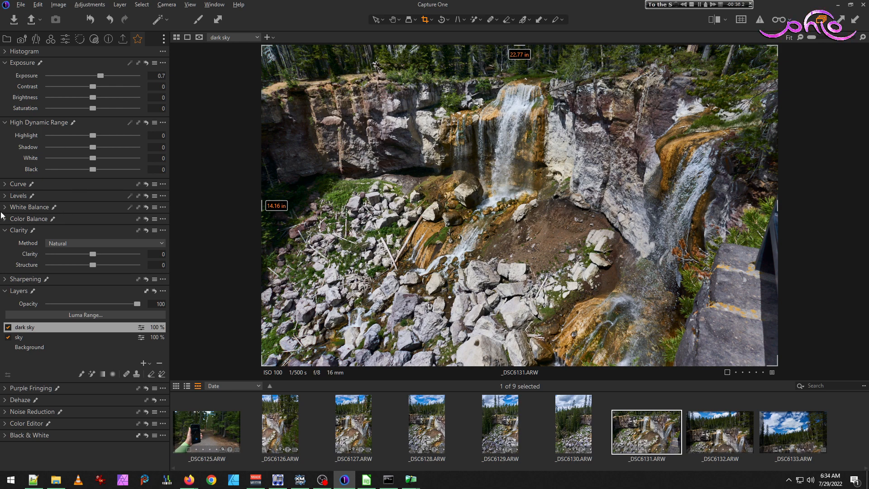
click(23, 204)
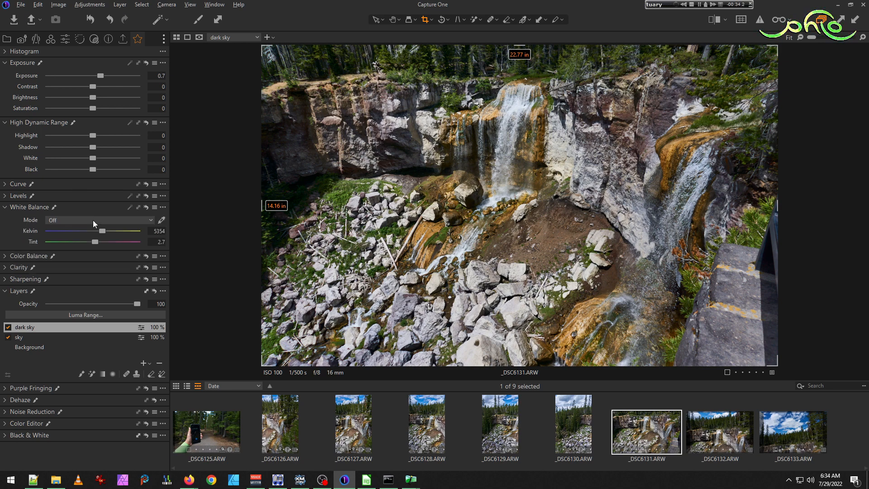
scroll(110, 229, up, 1)
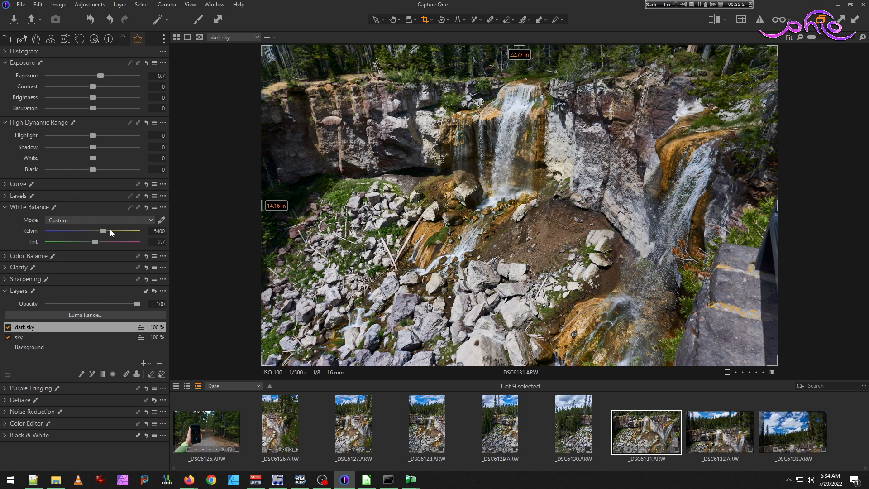
scroll(109, 229, up, 3)
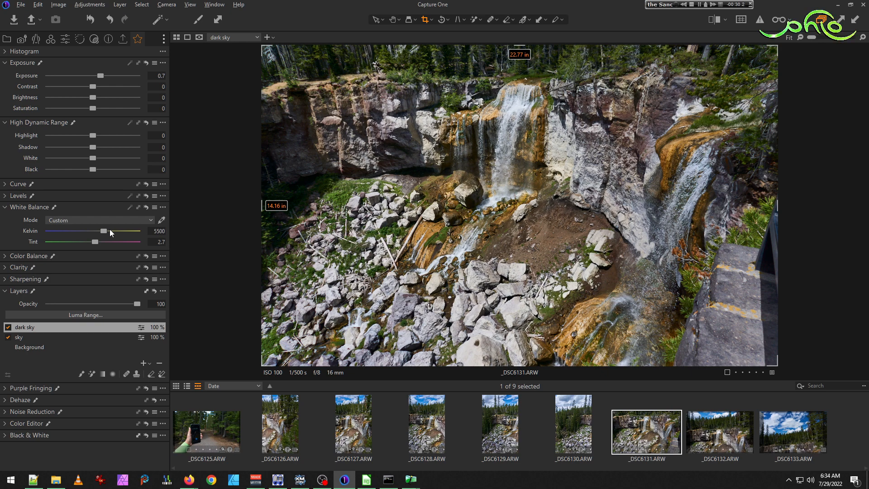
scroll(102, 241, down, 2)
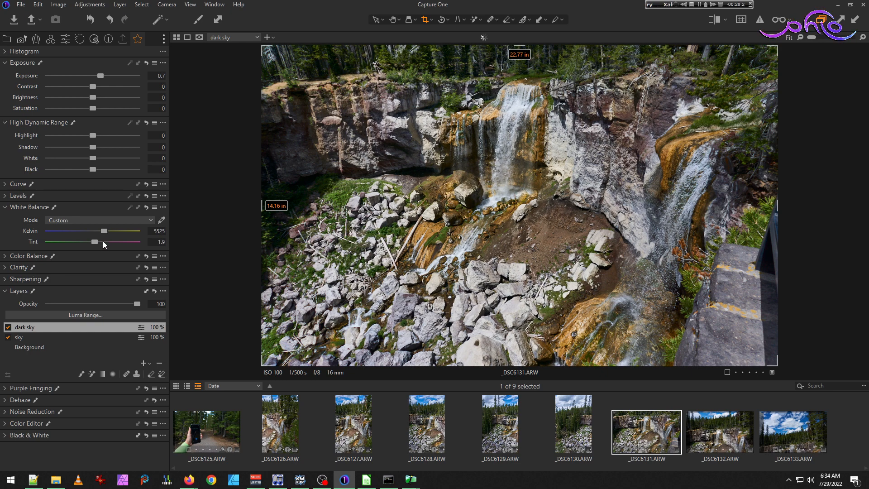
scroll(103, 241, up, 1)
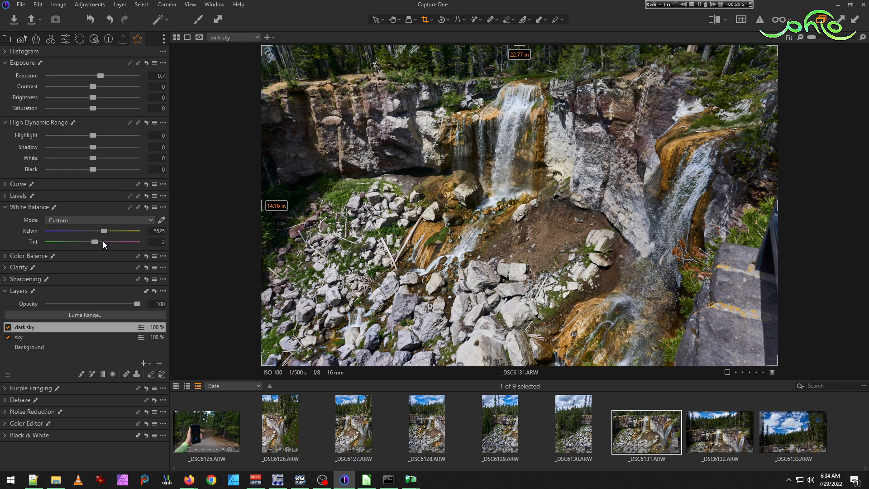
scroll(107, 230, up, 2)
- Delete the sky and dark sky layers from _DSC6131.ARW and set the Background exposure to 0.3
click(44, 337)
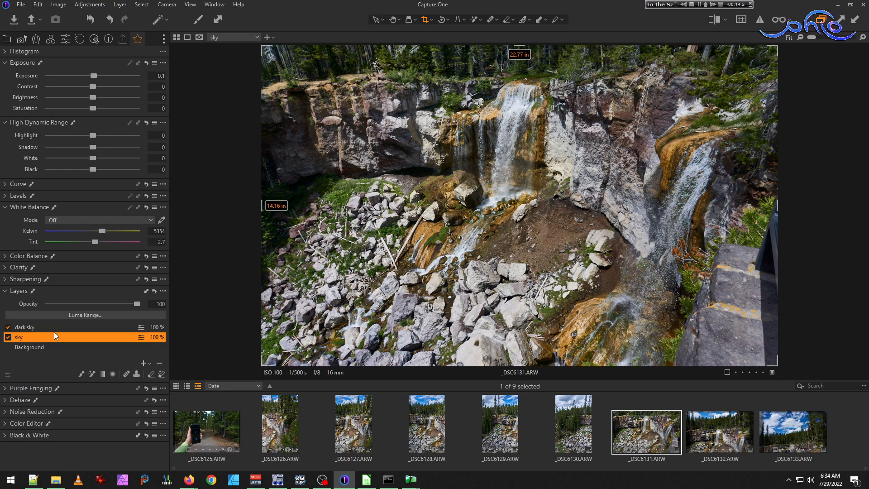
click(160, 364)
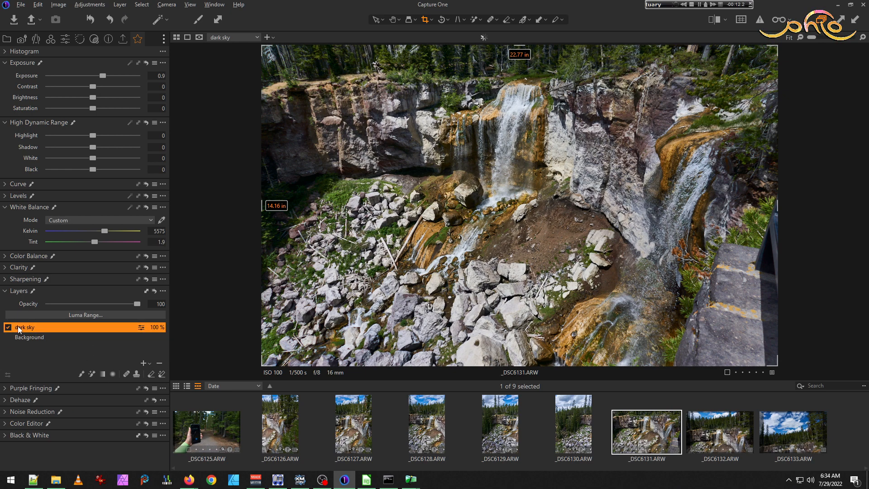
click(160, 363)
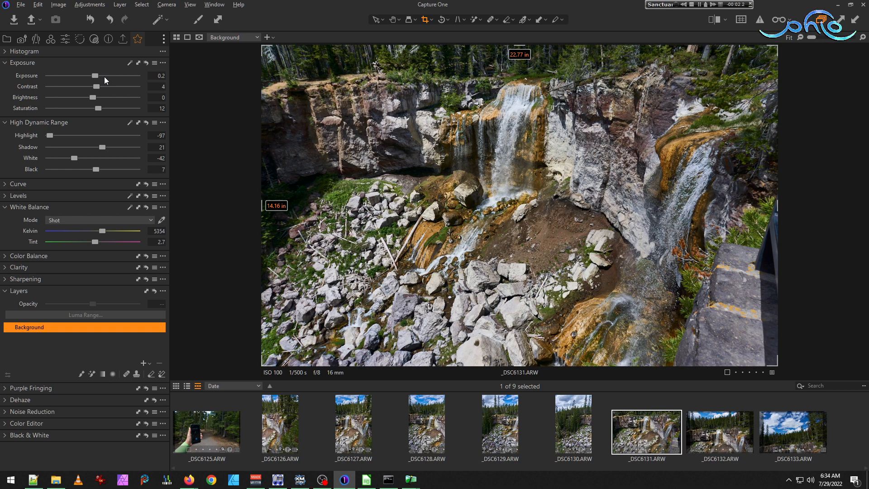
click(7, 196)
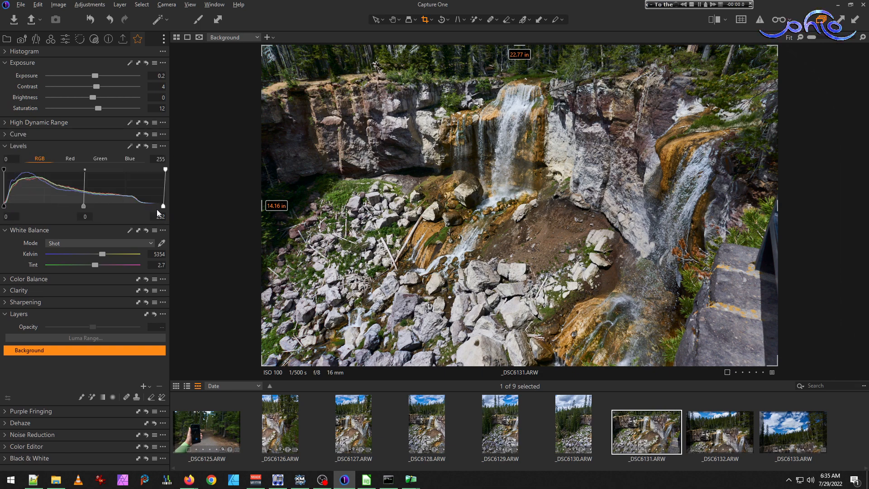
click(98, 77)
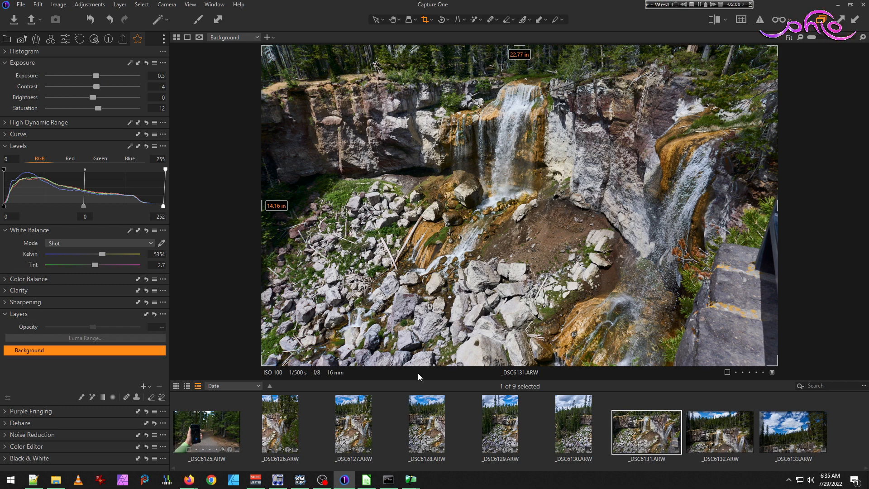
- Apply the adjustments of _DSC6131.ARW, including its crop, to _DSC6132.ARW and _DSC6133.ARW
shift+click(789, 439)
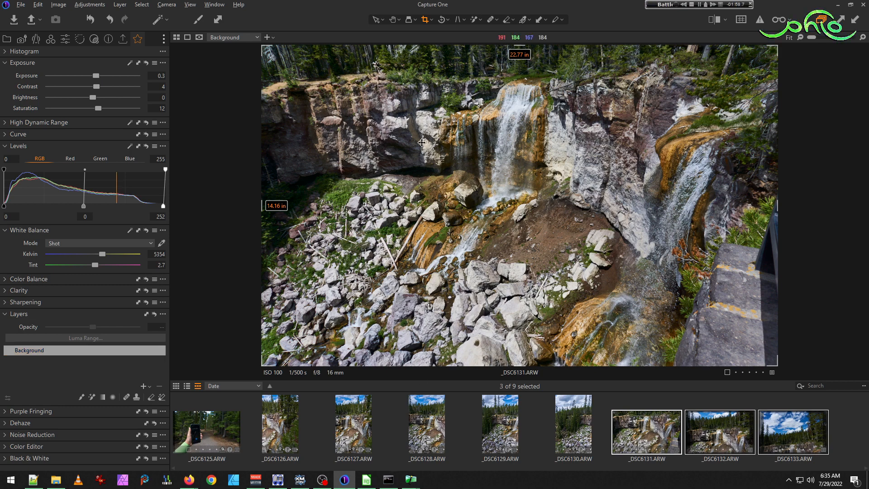
click(218, 20)
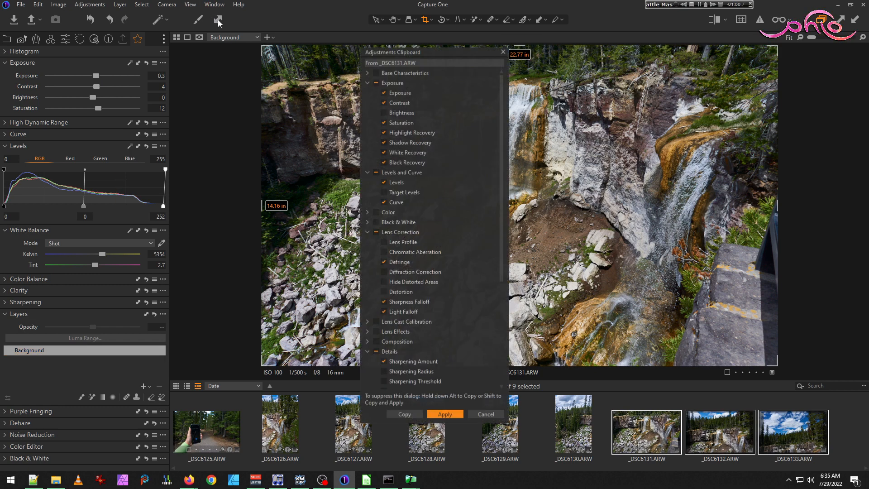
click(367, 342)
click(431, 413)
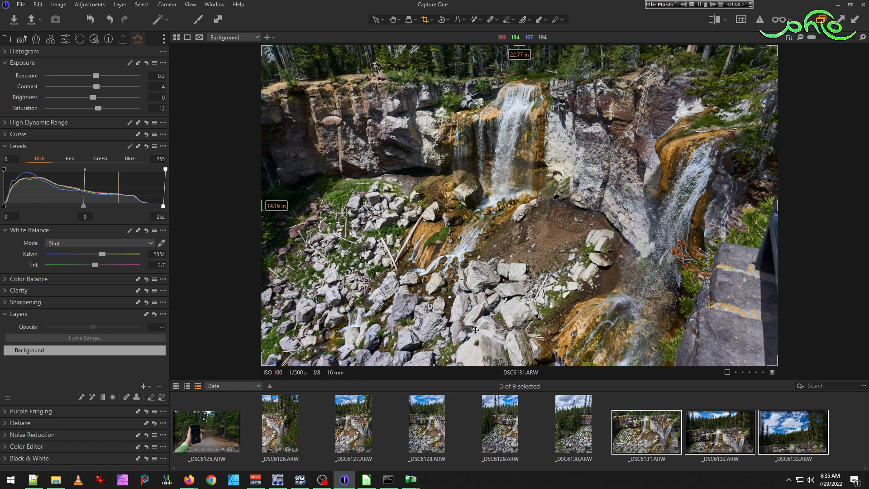
- Set the High Dynamic Range shadow value of _DSC6132.ARW to 11
click(738, 414)
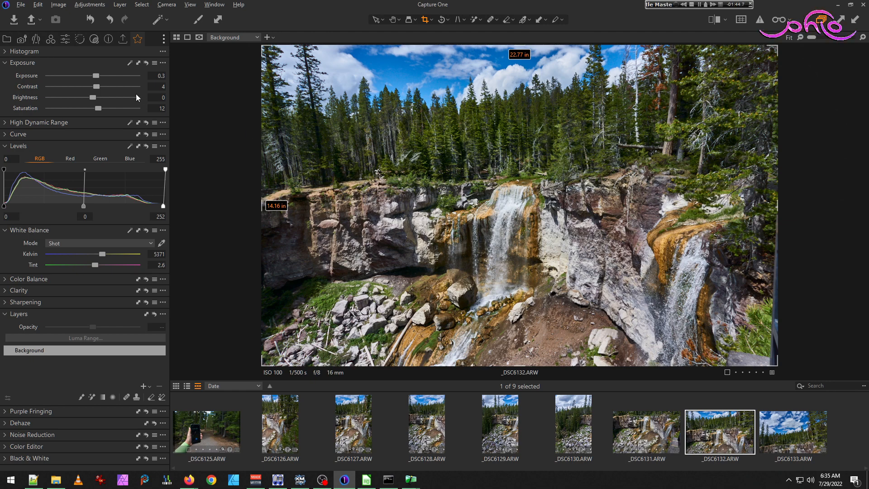
click(5, 123)
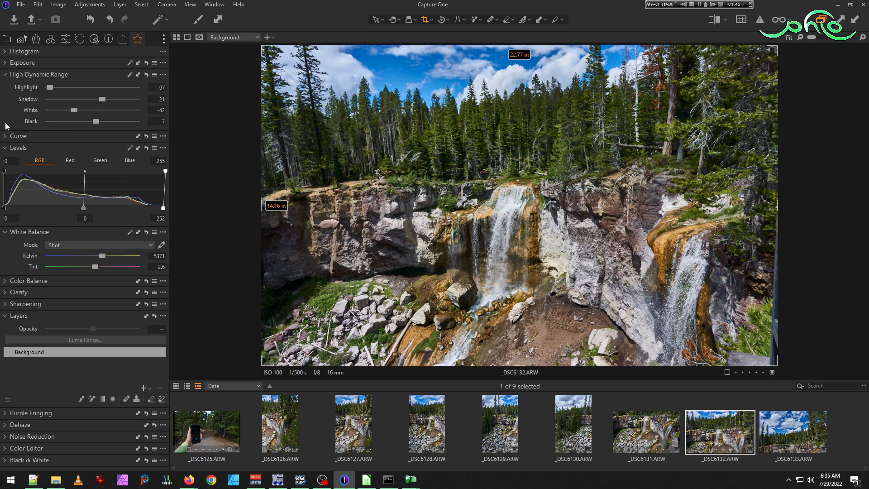
drag(104, 101, 99, 102)
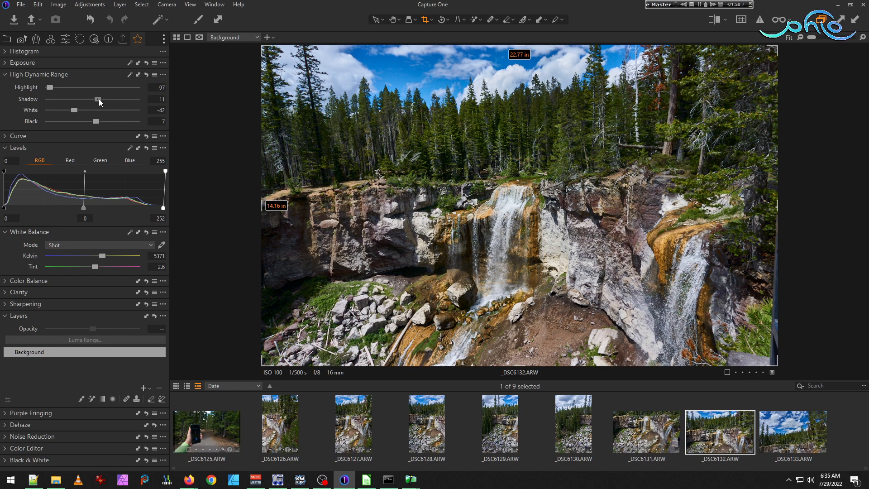
- Set the High Dynamic Range shadow value of _DSC6131.ARW to 18, and return to _DSC6132.ARW
click(629, 442)
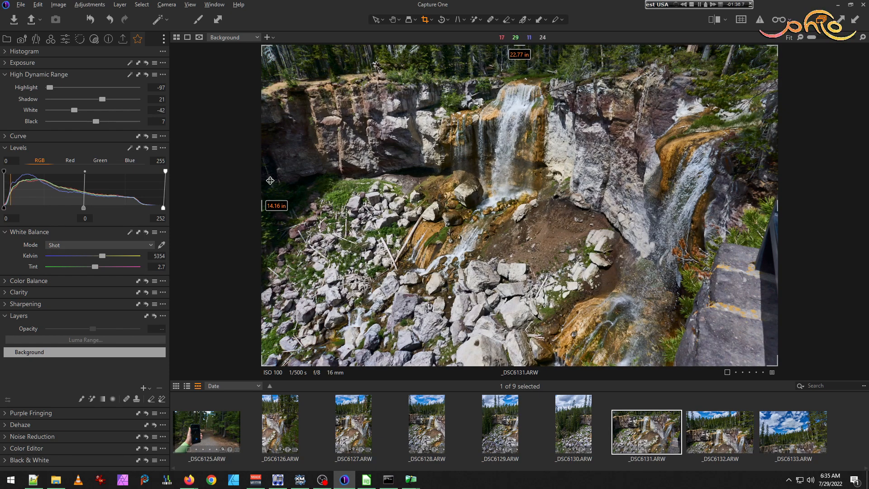
drag(104, 96, 102, 97)
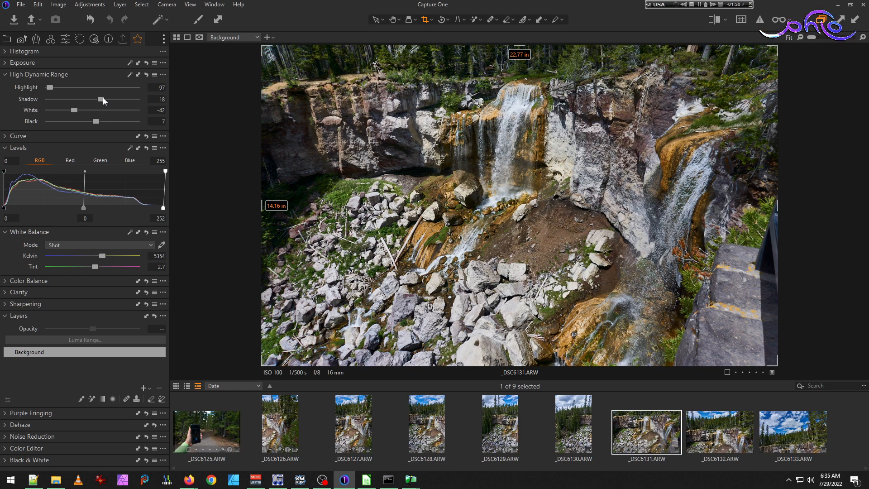
click(698, 439)
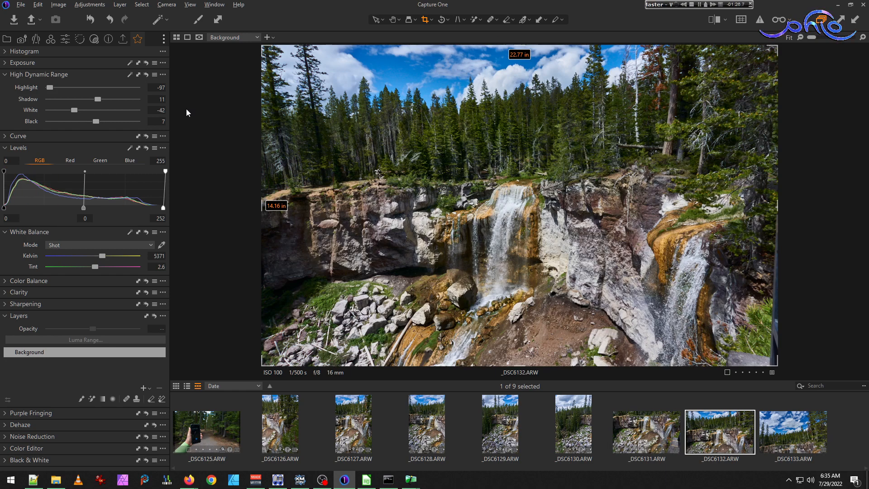
- Set the High Dynamic Range shadow value of _DSC6133.ARW to 11
click(5, 64)
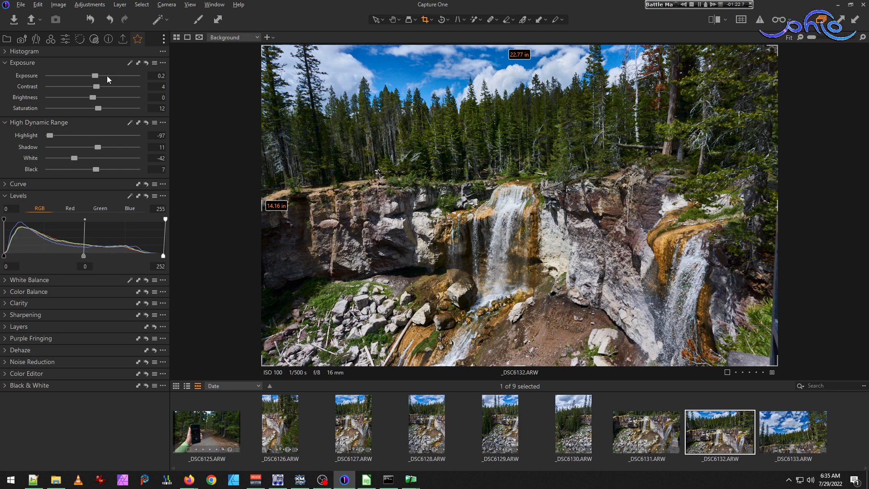
click(790, 433)
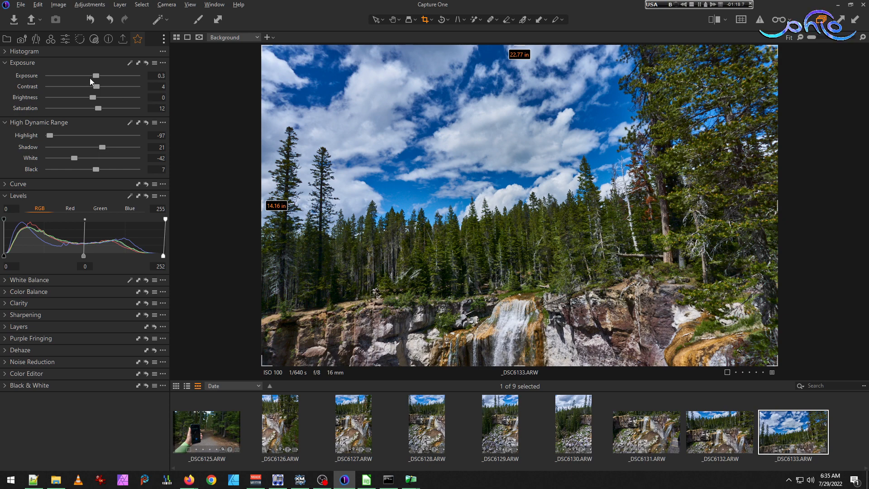
drag(103, 147, 99, 147)
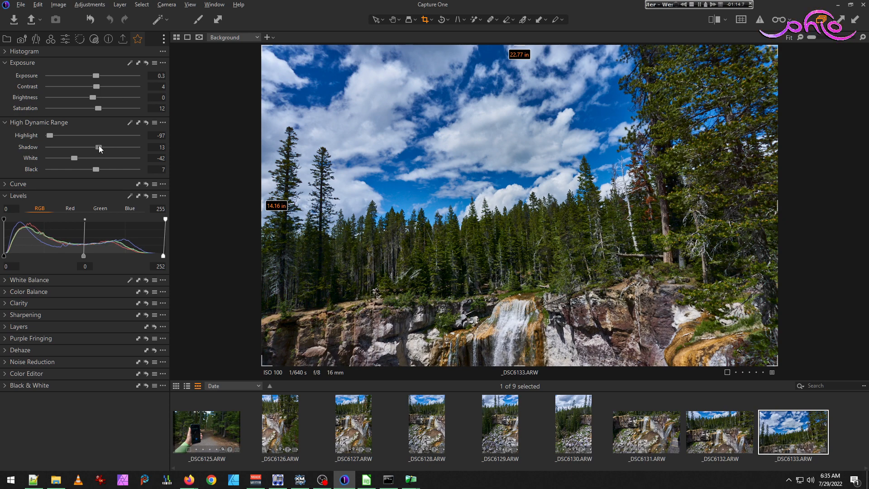
drag(99, 147, 97, 147)
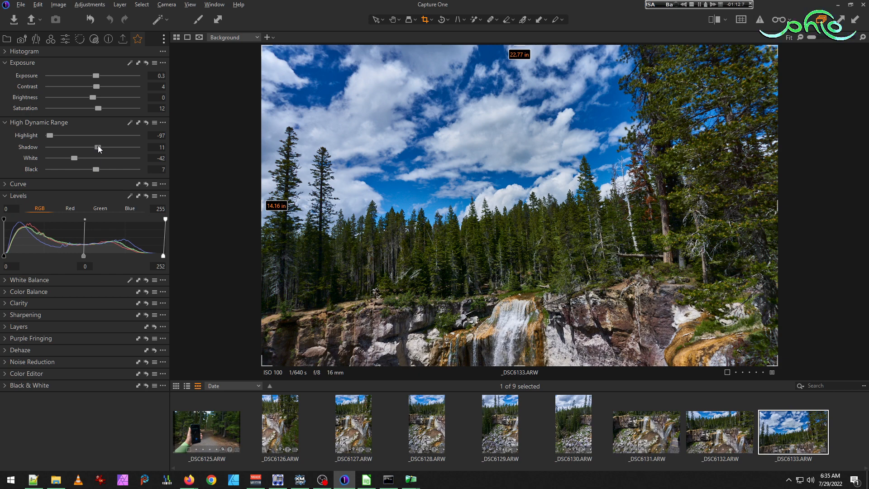
- Mask the blue sky of _DSC6132.ARW on a new adjustment layer with the Magic Brush, including the lighter blue just above the trees
click(707, 436)
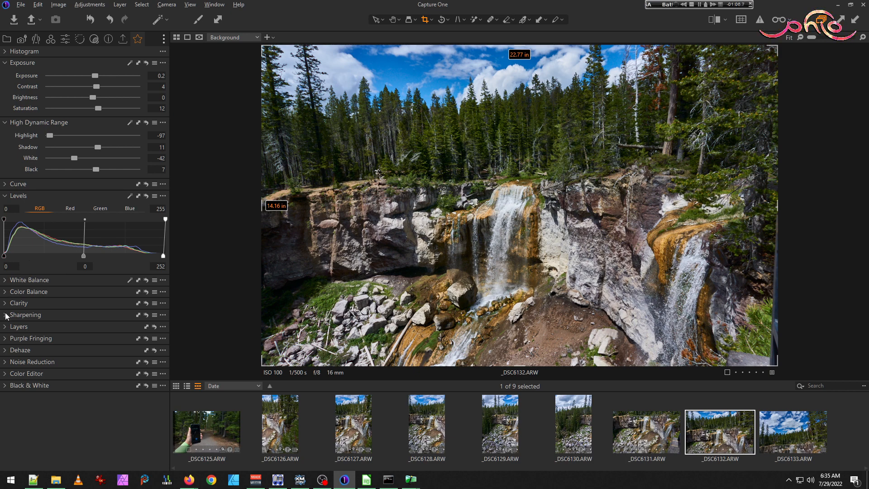
click(6, 327)
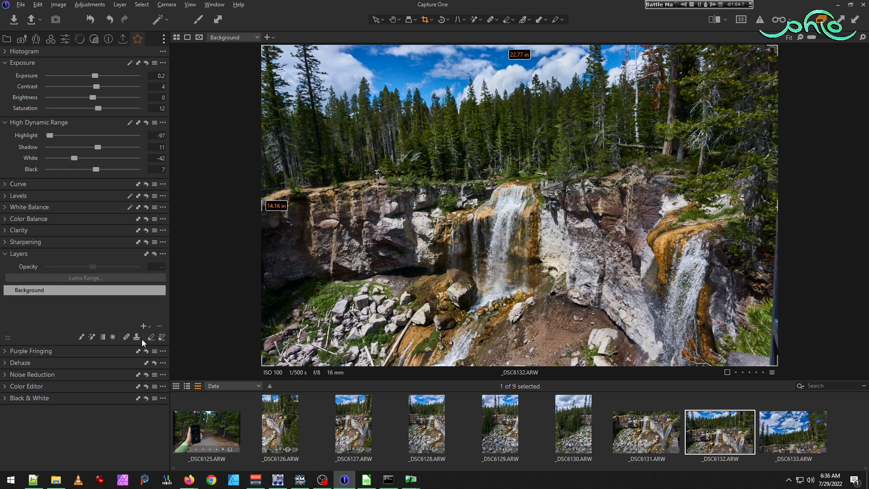
click(92, 337)
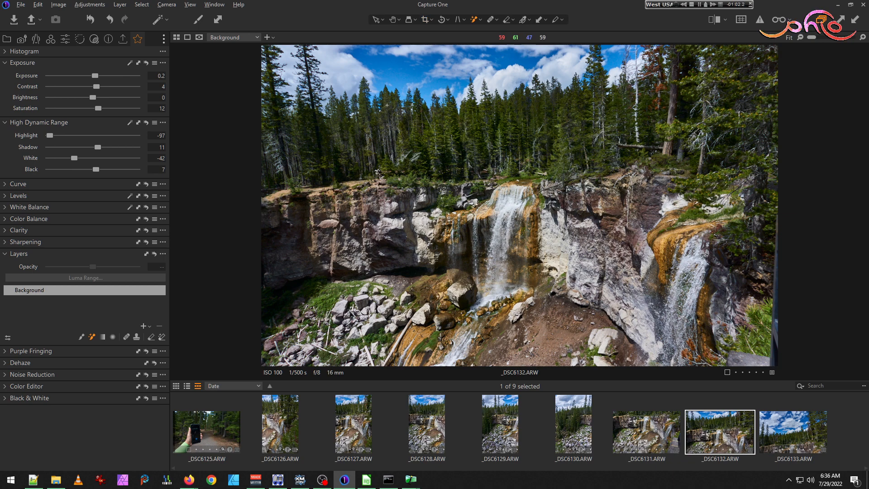
click(396, 78)
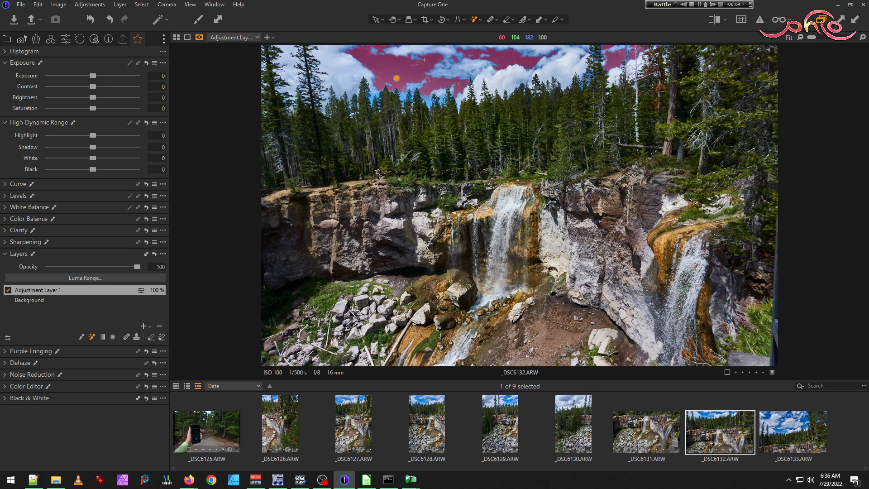
scroll(426, 80, up, 2)
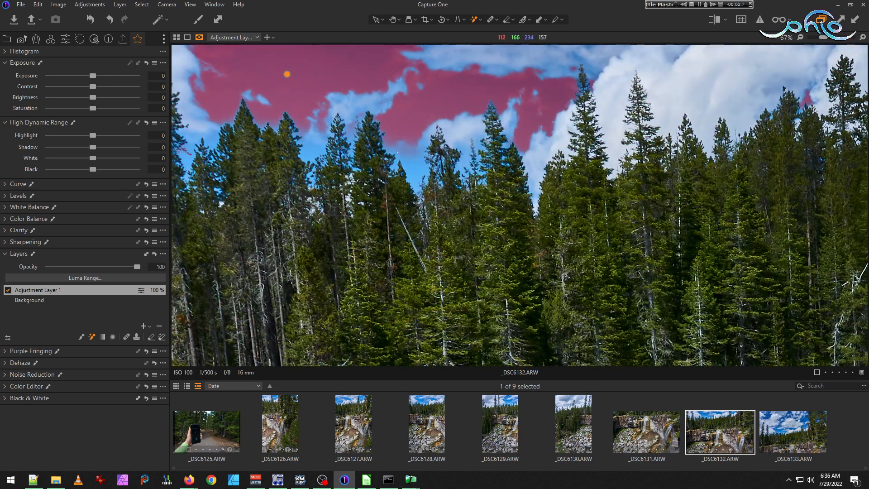
click(398, 153)
scroll(412, 108, down, 2)
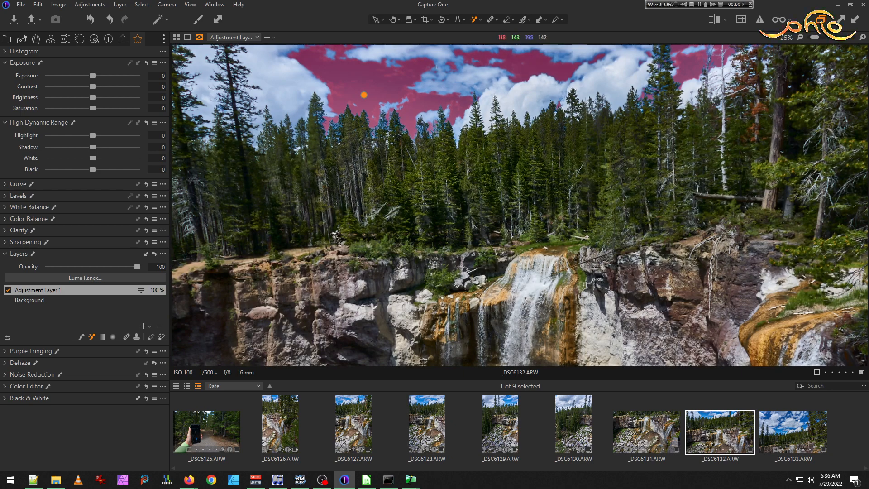
- Check the sky mask's edges around the clouds and treetops, and add the missed blue patch between the clouds with the Magic Brush
scroll(442, 70, up, 3)
scroll(441, 69, up, 2)
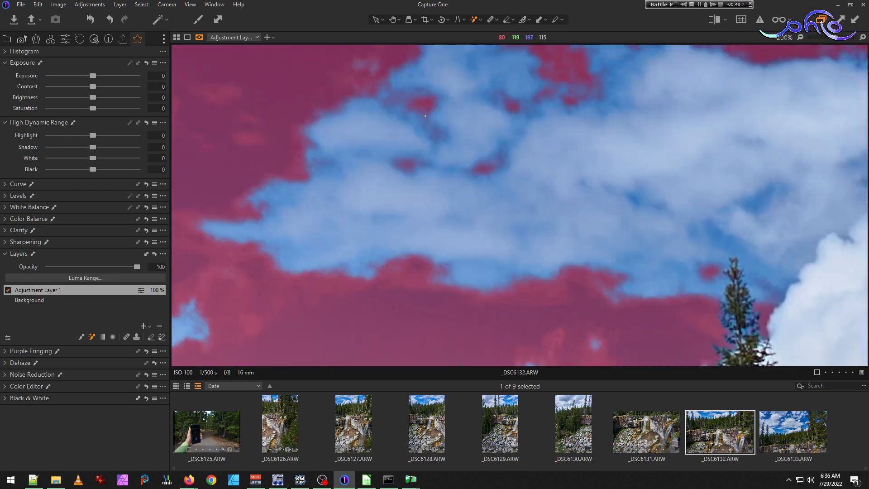
drag(457, 101, 431, 259)
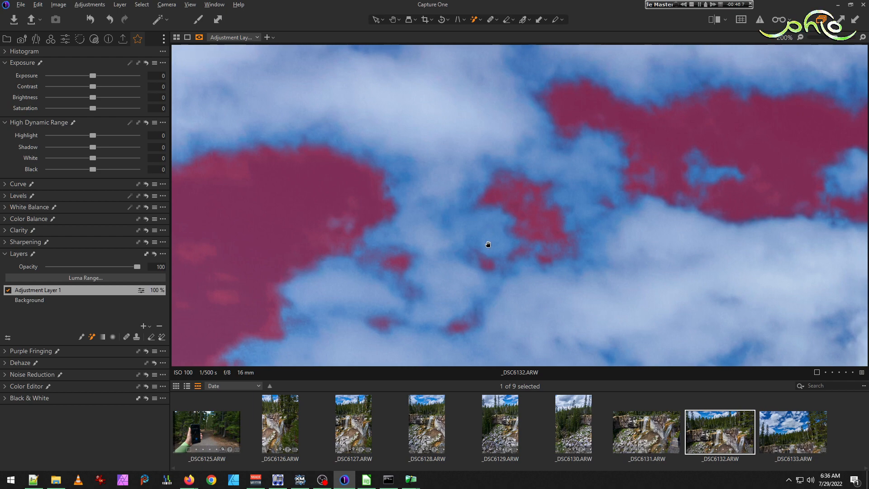
scroll(294, 124, down, 2)
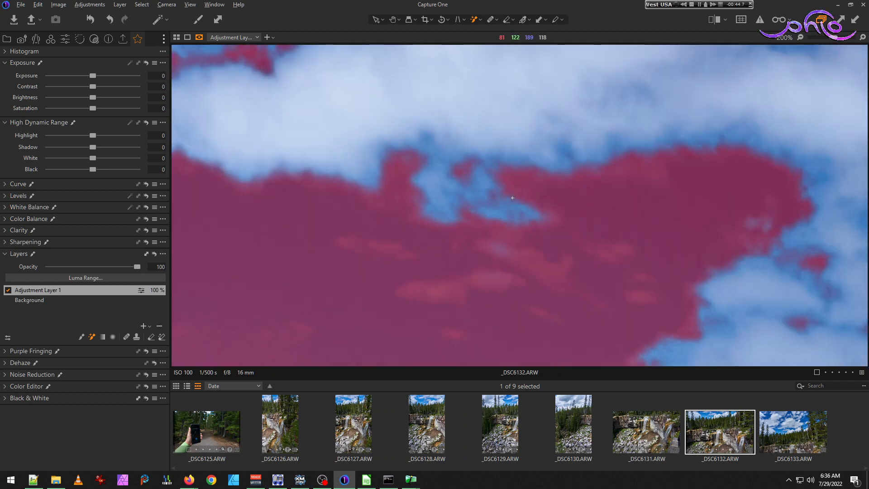
scroll(513, 198, down, 2)
scroll(593, 78, up, 4)
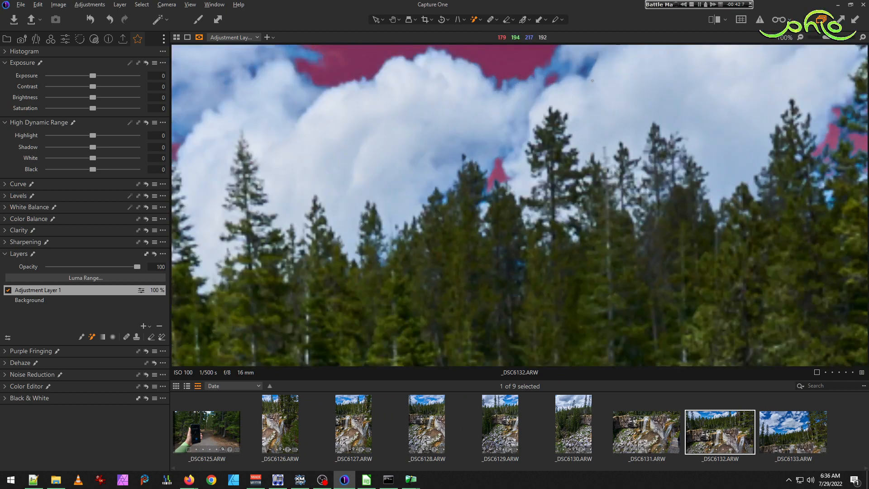
mouse_move(593, 78)
mouse_down()
mouse_move(581, 91)
mouse_move(563, 181)
mouse_move(551, 184)
mouse_up()
click(561, 183)
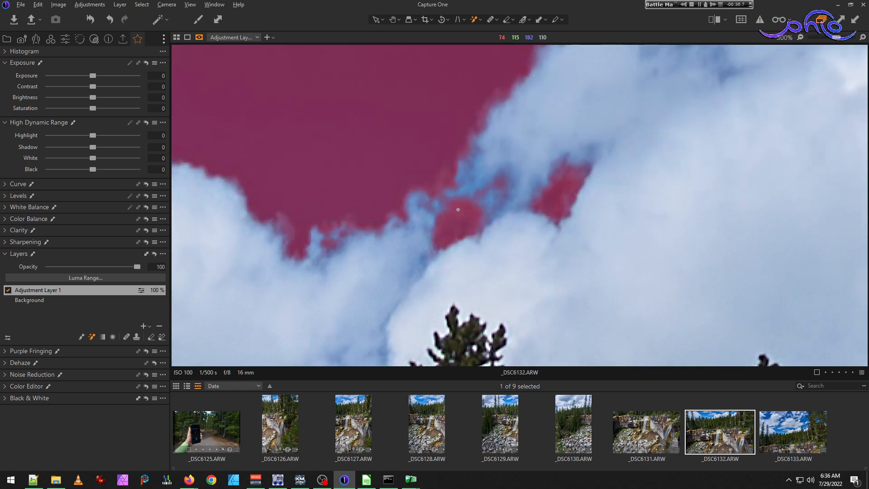
scroll(411, 250, down, 7)
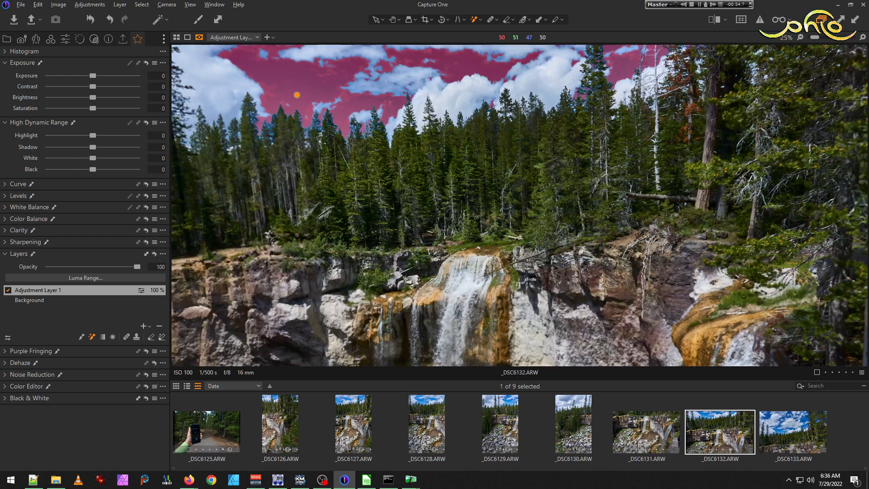
- Refine the sky layer's mask with a radius of 235
right_click(53, 292)
click(92, 347)
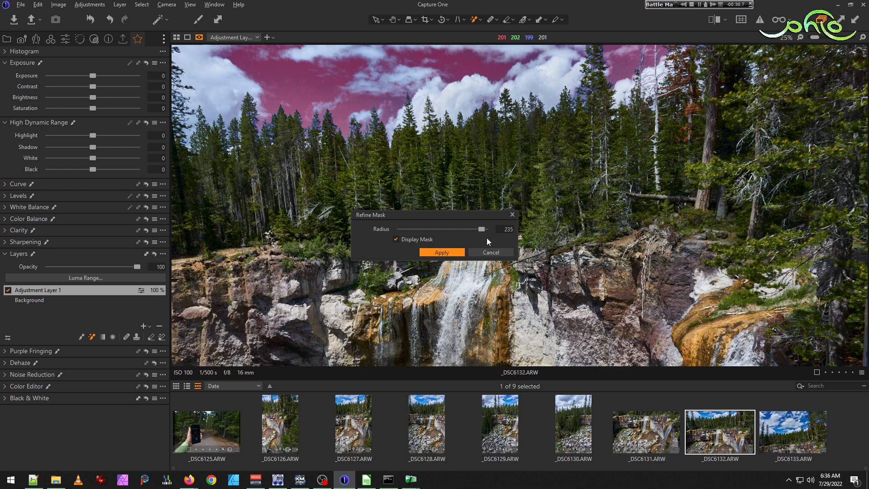
click(453, 255)
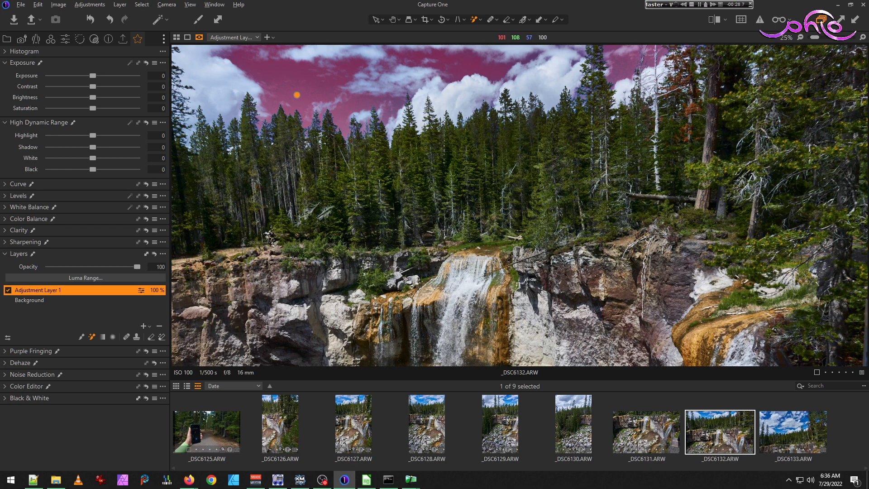
- Set the masked sky layer's exposure to 0.2 and rename the layer sky
click(99, 74)
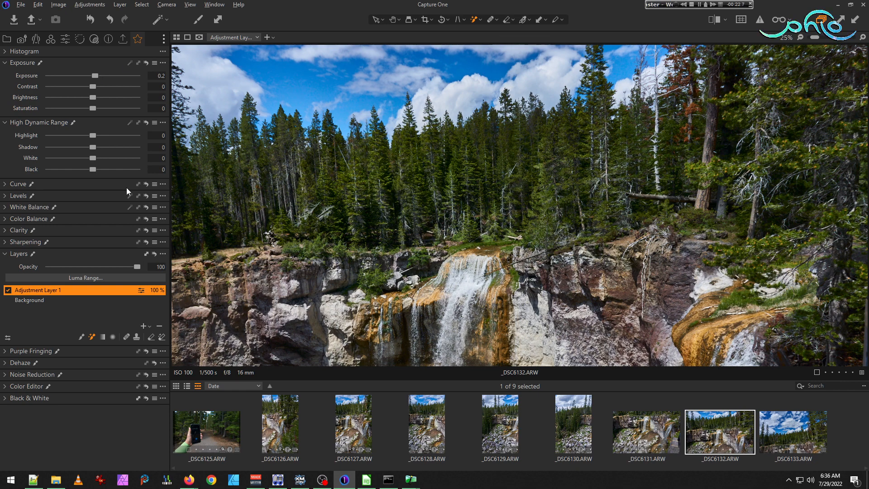
double_click(46, 291)
text(sky)
key(Return)
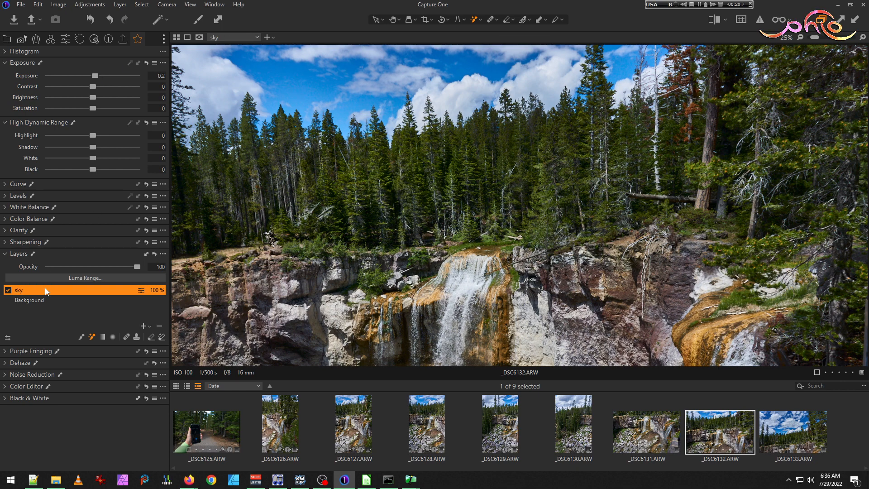
- Add another adjustment layer and mask the darker blue areas in the upper sky with the Magic Brush
click(143, 326)
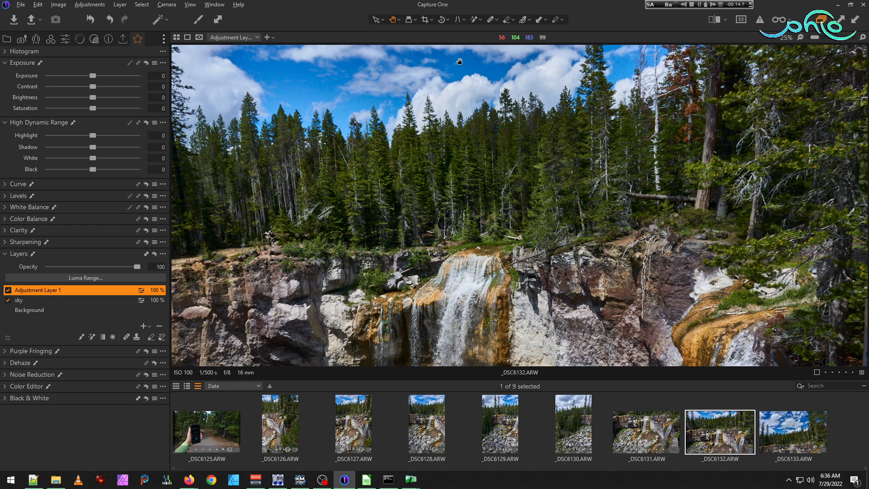
click(92, 337)
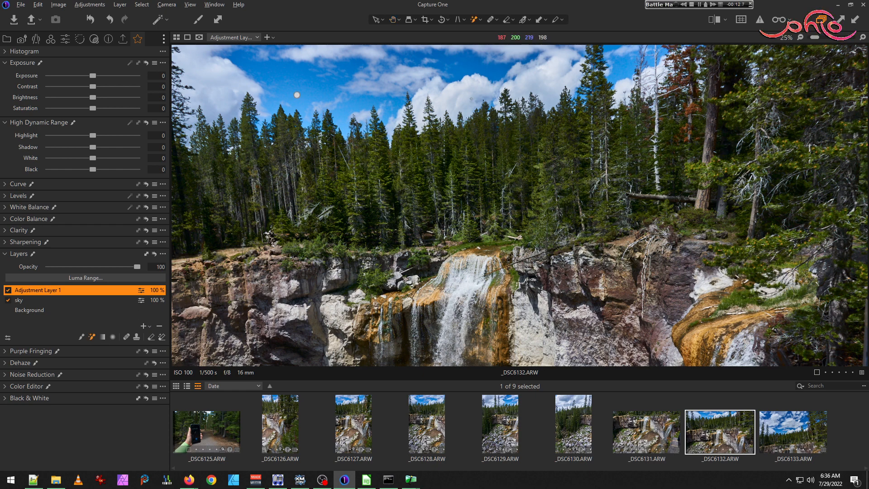
scroll(454, 58, up, 5)
drag(392, 128, 371, 223)
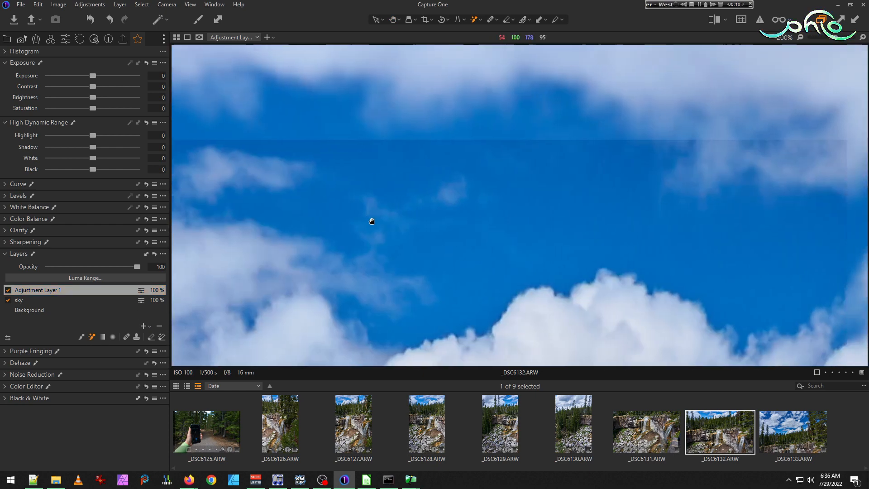
click(341, 114)
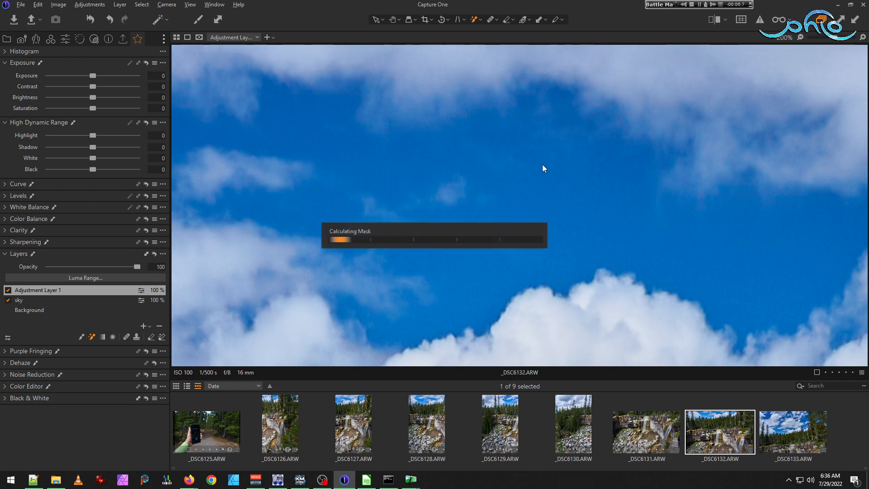
scroll(543, 164, down, 3)
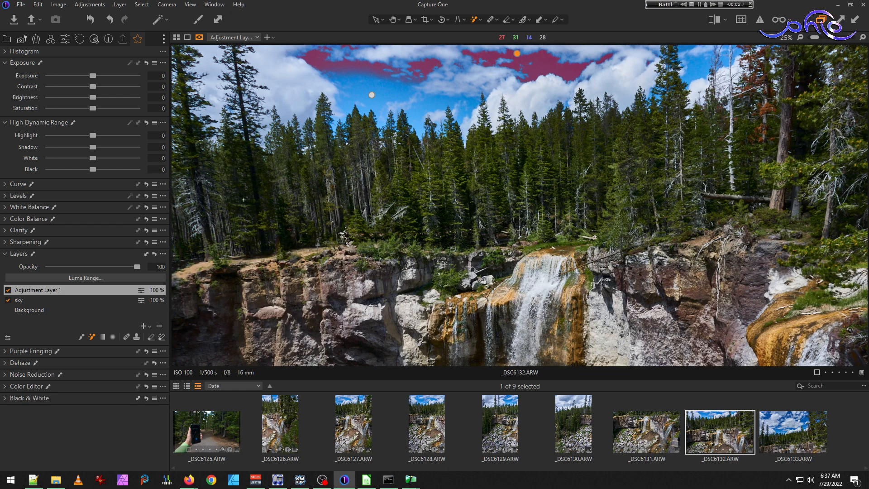
- Limit the new layer's mask to a luma range of 0 to 103 with falloff 0 to 176, and rasterize it
right_click(32, 290)
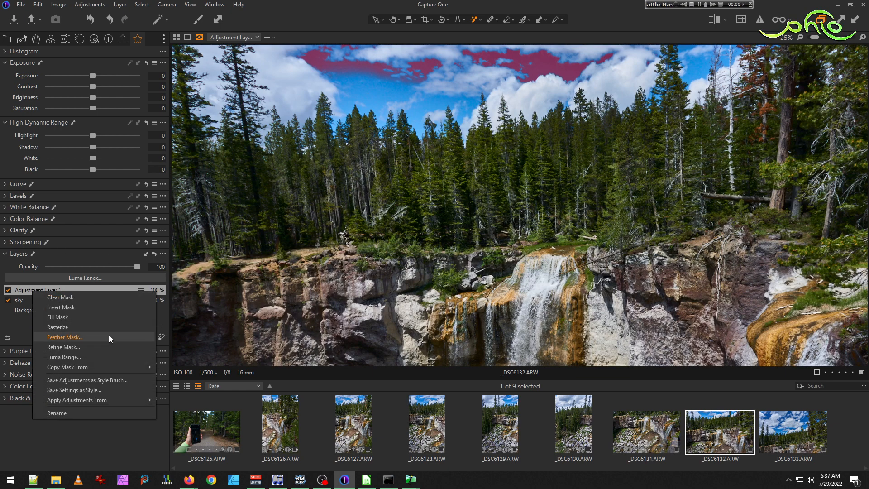
click(91, 354)
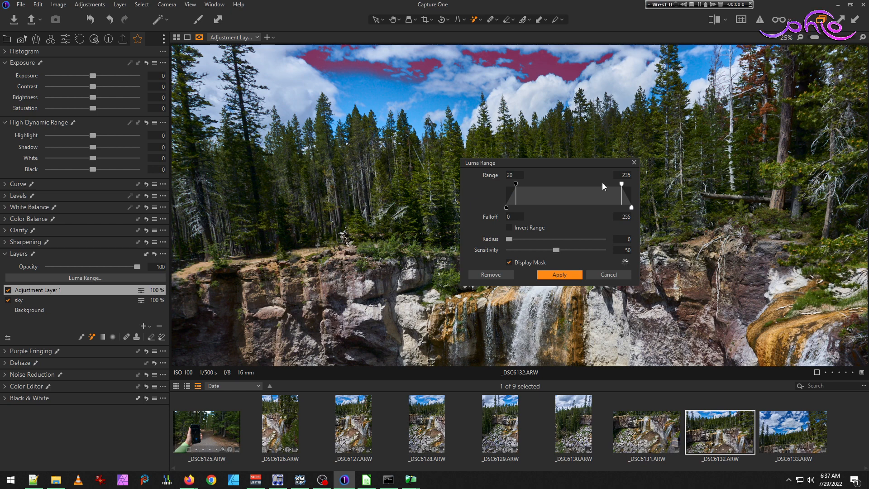
drag(515, 184, 471, 185)
drag(622, 185, 557, 184)
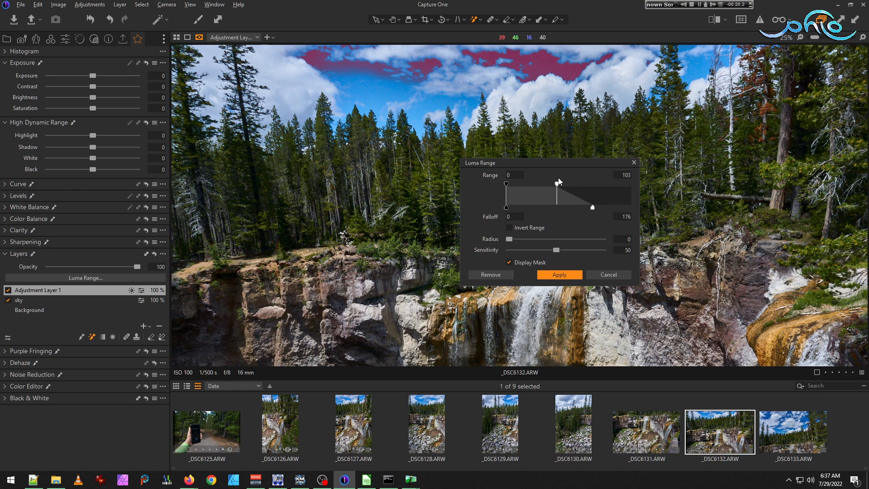
click(511, 263)
click(511, 264)
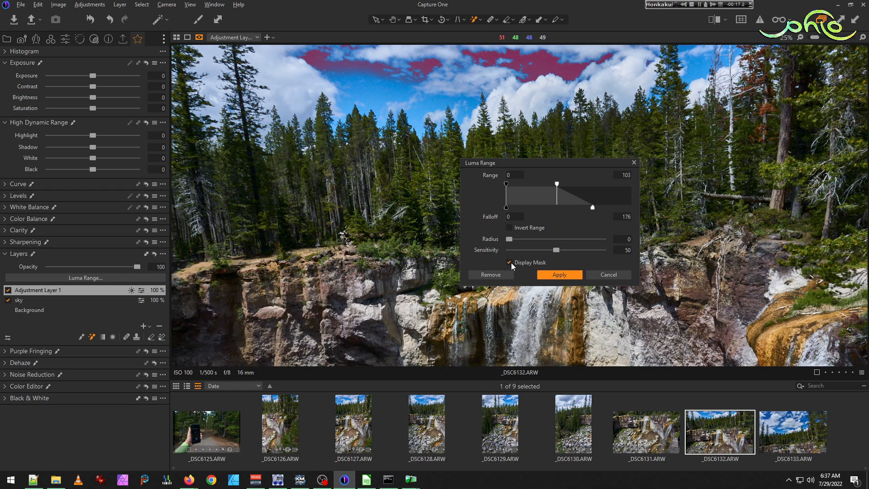
click(559, 274)
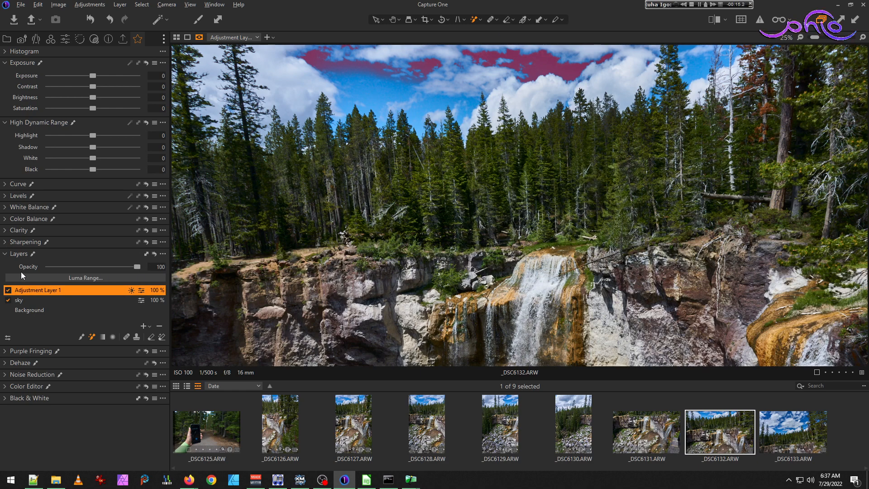
right_click(42, 292)
click(72, 329)
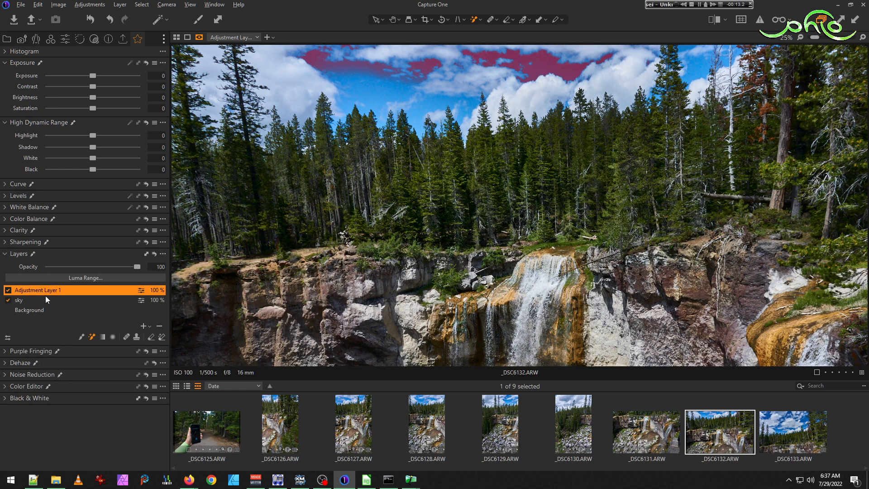
- Refine the upper-sky adjustment layer's mask with a radius of 86
right_click(43, 290)
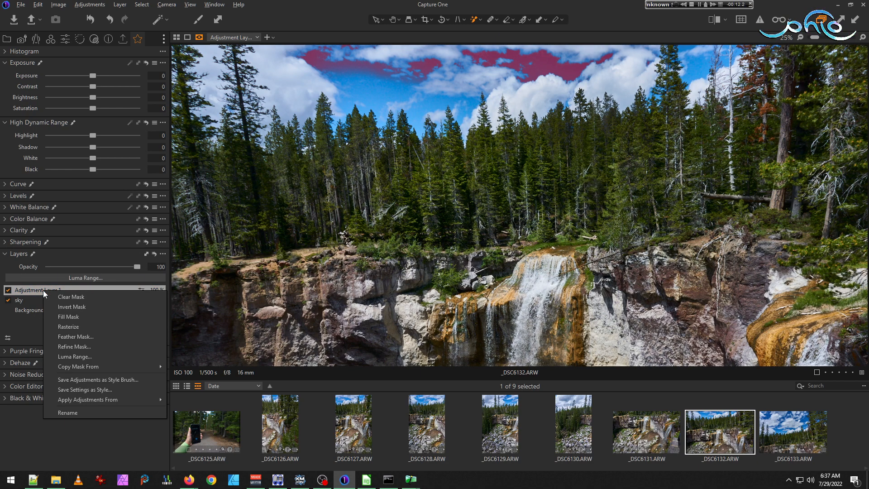
click(83, 356)
drag(460, 227, 472, 229)
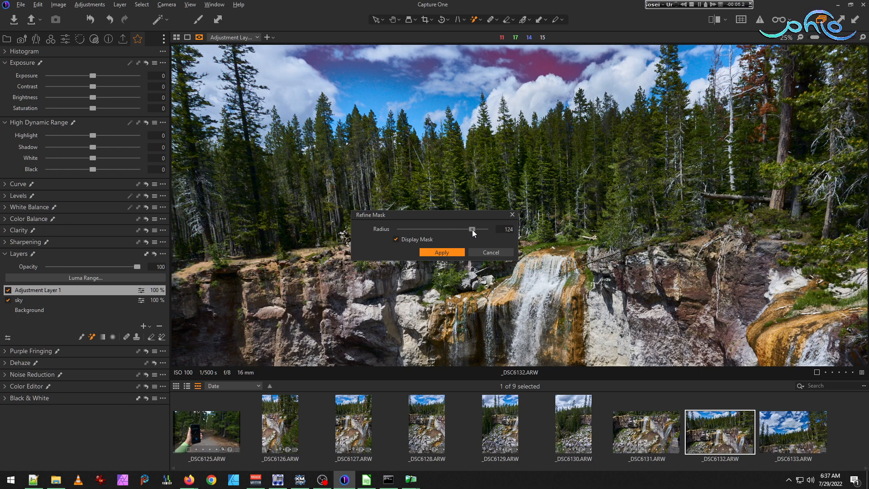
drag(469, 229, 469, 230)
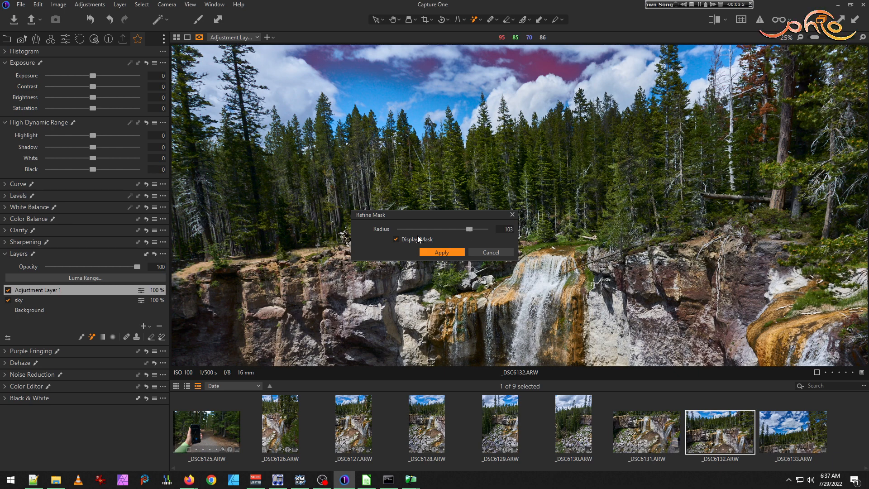
click(397, 239)
click(397, 238)
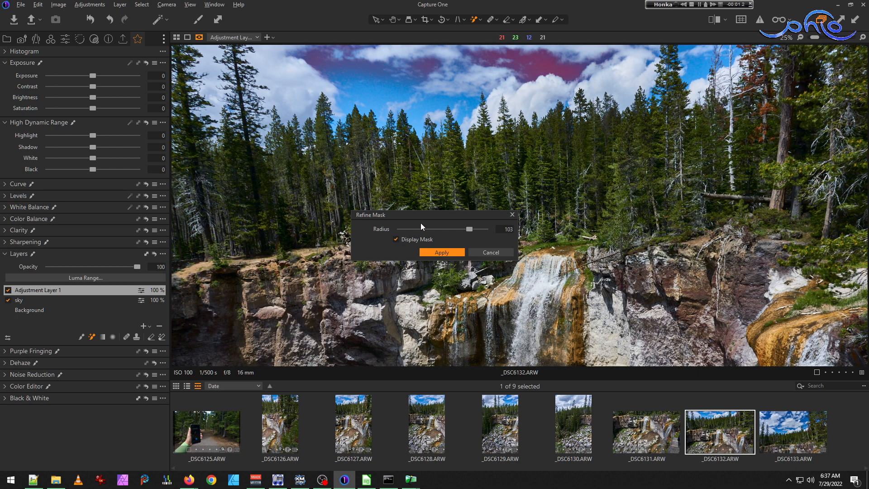
drag(470, 227, 466, 229)
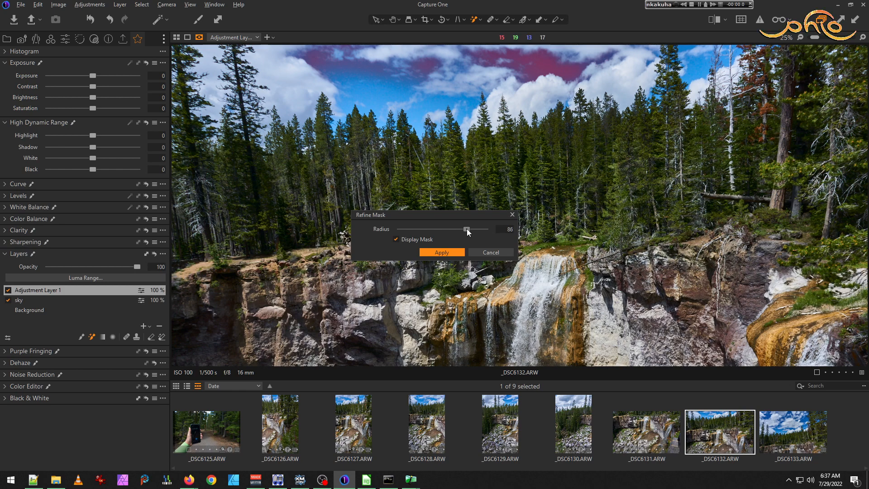
click(434, 253)
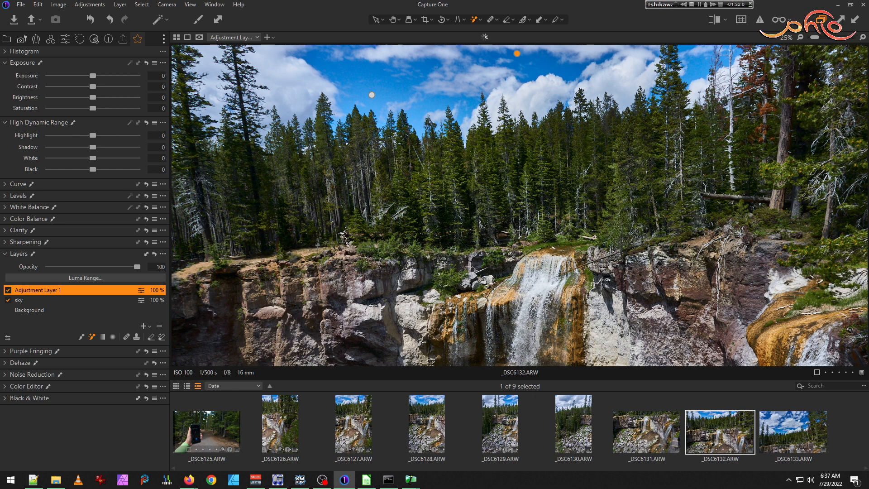
- Set the refined layer's exposure to 0.3, check the sky against _DSC6133, and rename the layer dark sky
click(102, 75)
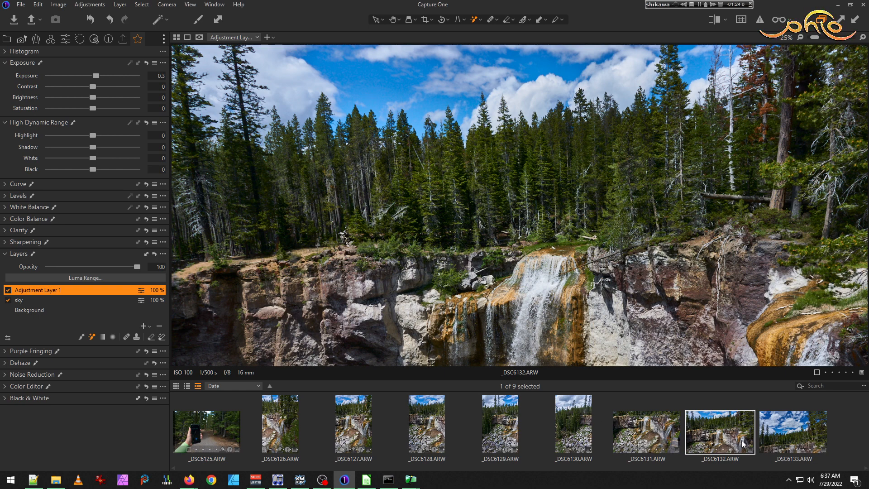
click(792, 429)
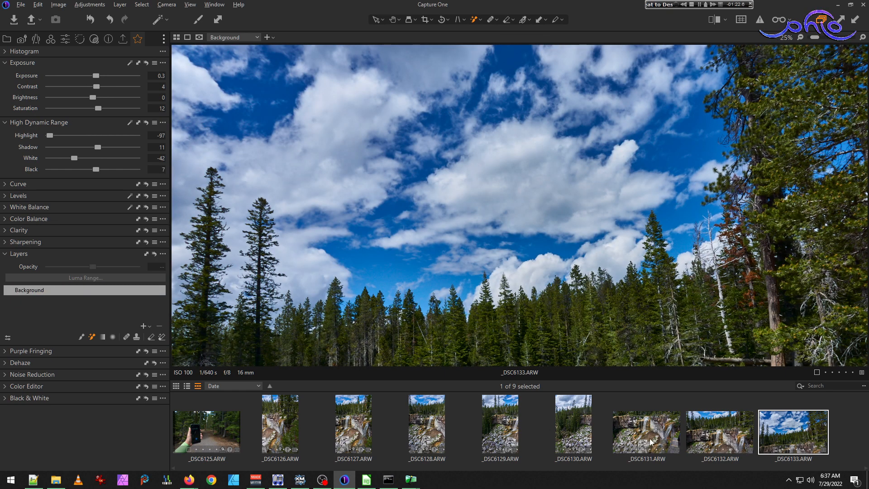
key(Left)
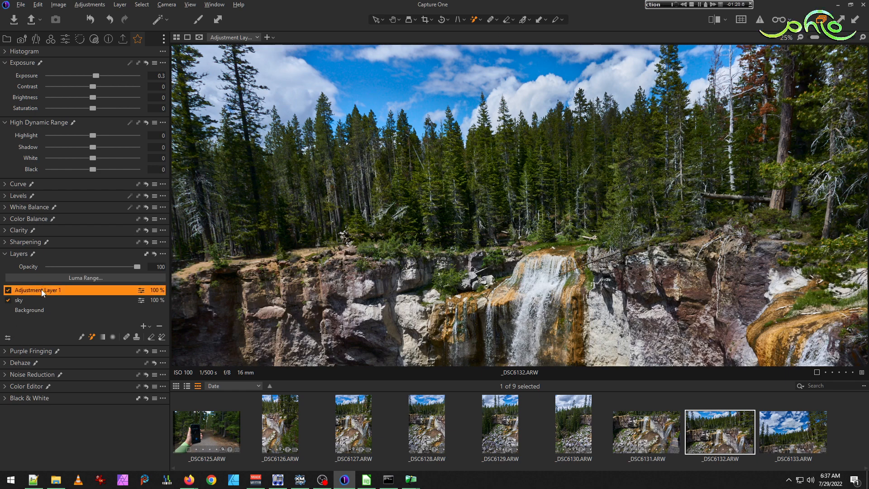
text(dark sky)
key(Return)
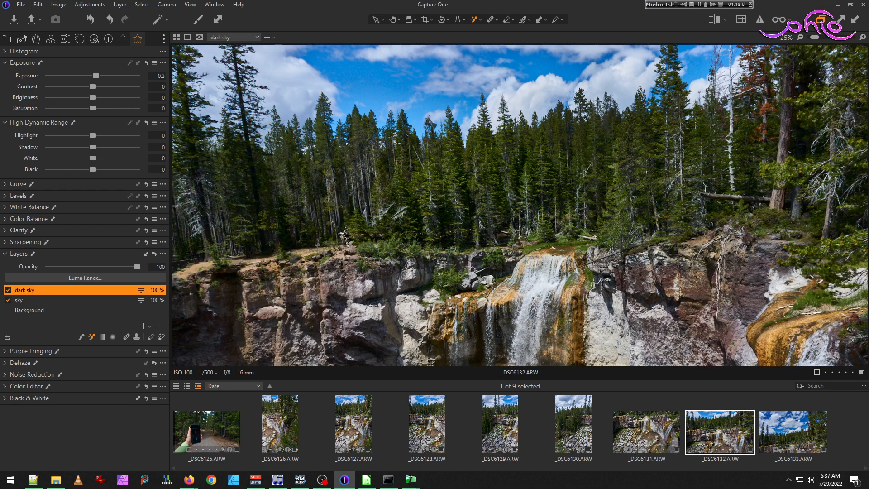
- Compare the sky with _DSC6133 again and set the dark sky layer's exposure on _DSC6132 to 0.1
click(819, 439)
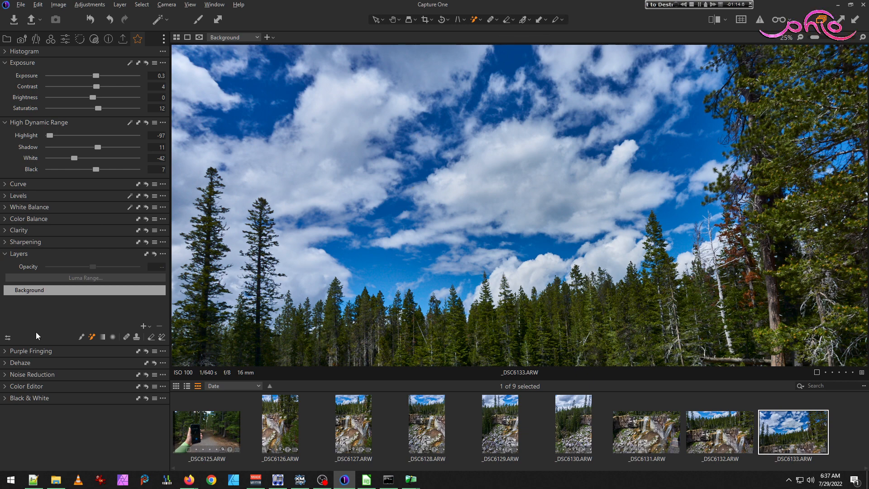
scroll(489, 270, down, 1)
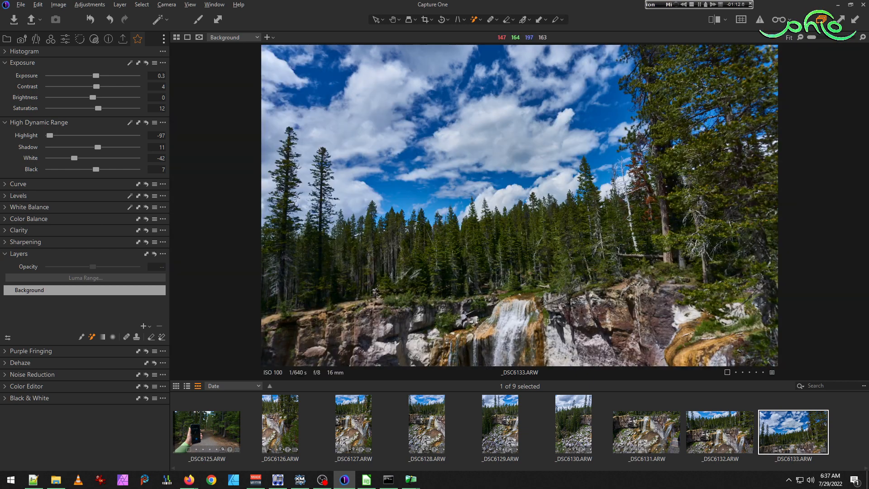
key(Left)
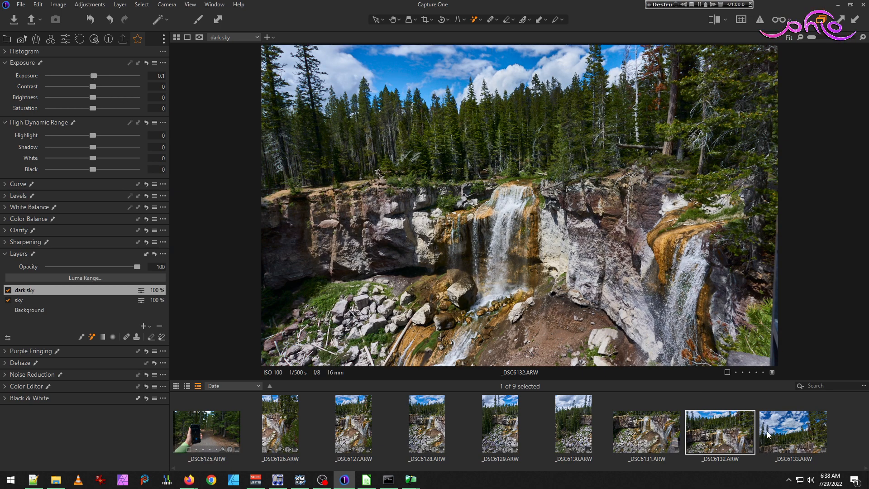
- On _DSC6133, mask the blue sky areas between the clouds on a new adjustment layer with the Magic Brush
key(Right)
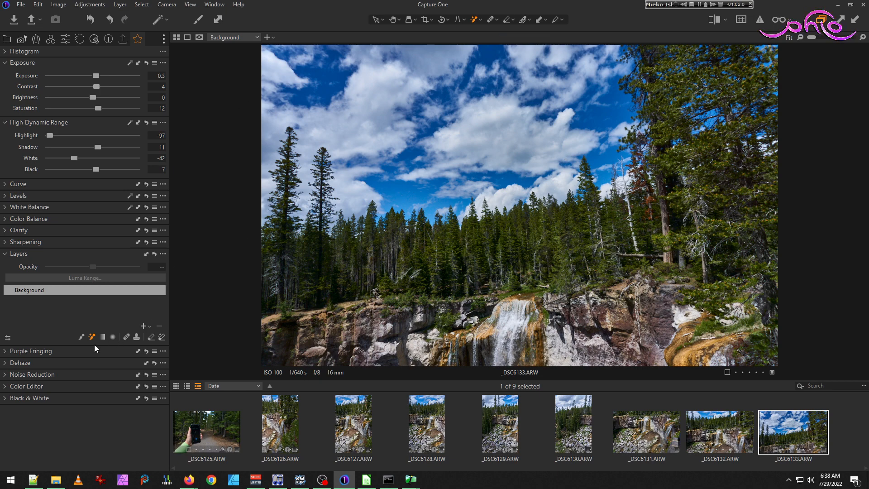
click(602, 115)
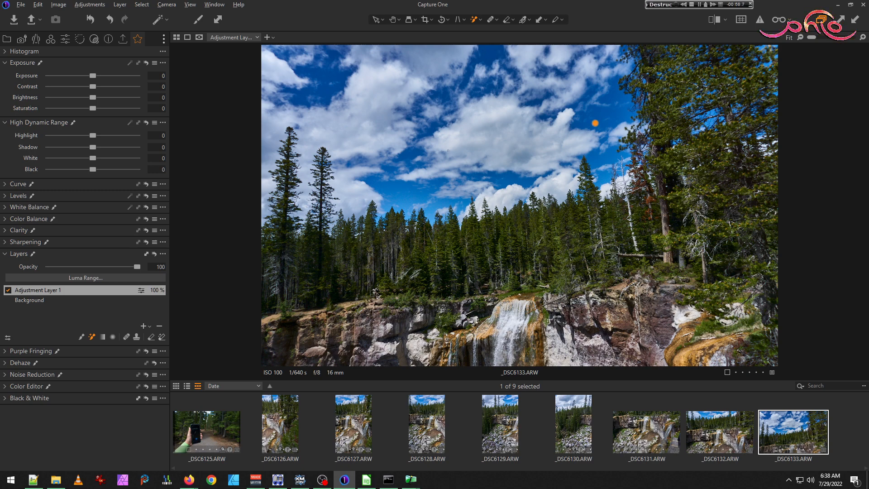
click(411, 201)
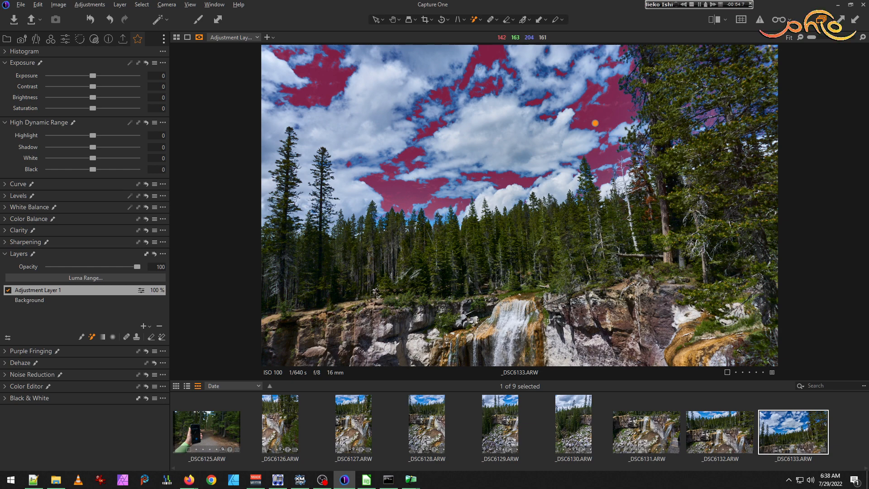
scroll(479, 69, up, 4)
scroll(408, 77, up, 1)
click(319, 119)
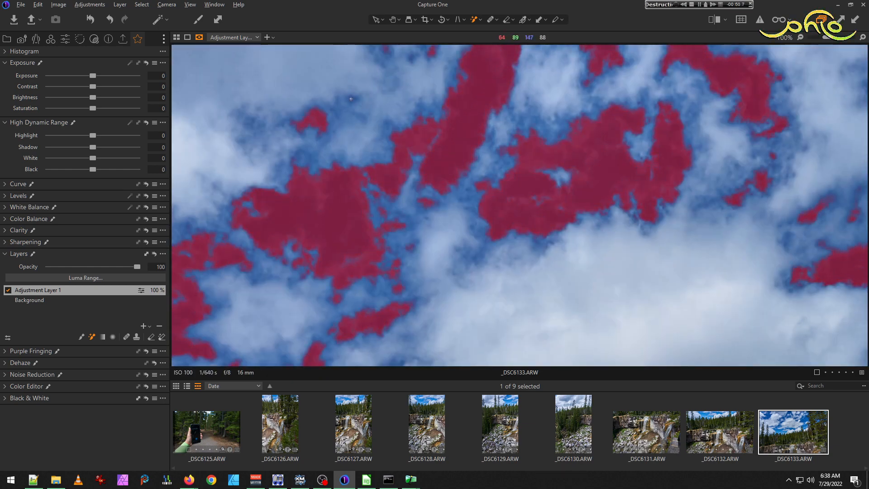
scroll(480, 131, down, 5)
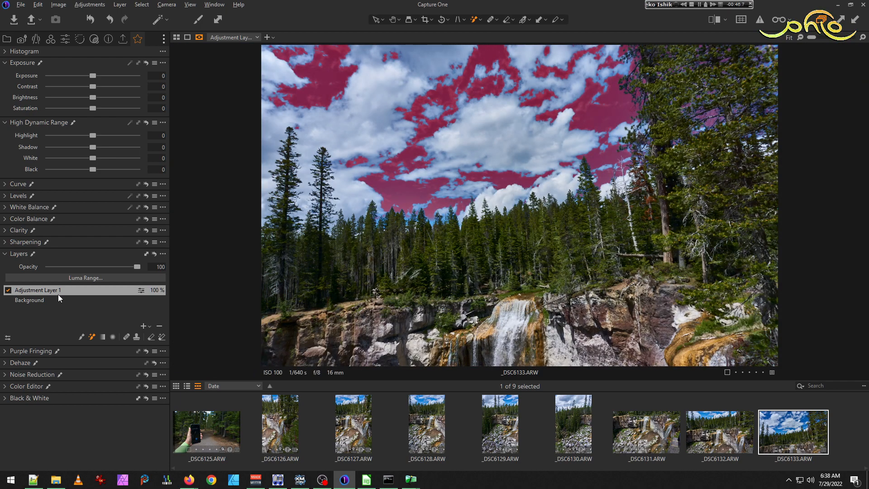
- Refine the blue-sky mask on _DSC6133 with a radius of 163 and hide the mask overlay
right_click(45, 289)
click(90, 346)
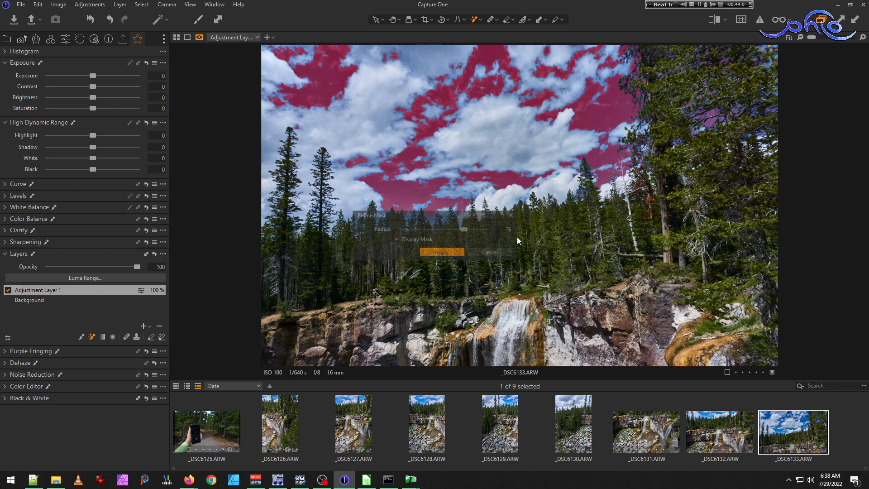
drag(466, 228, 477, 230)
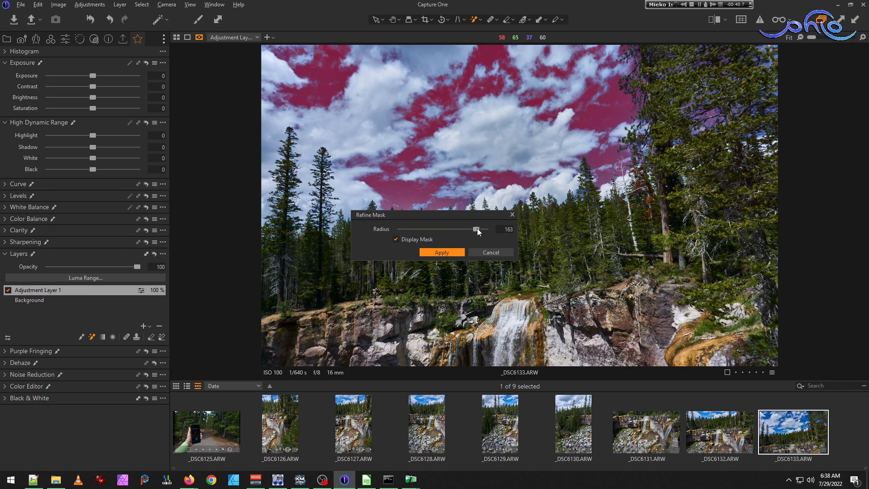
click(443, 252)
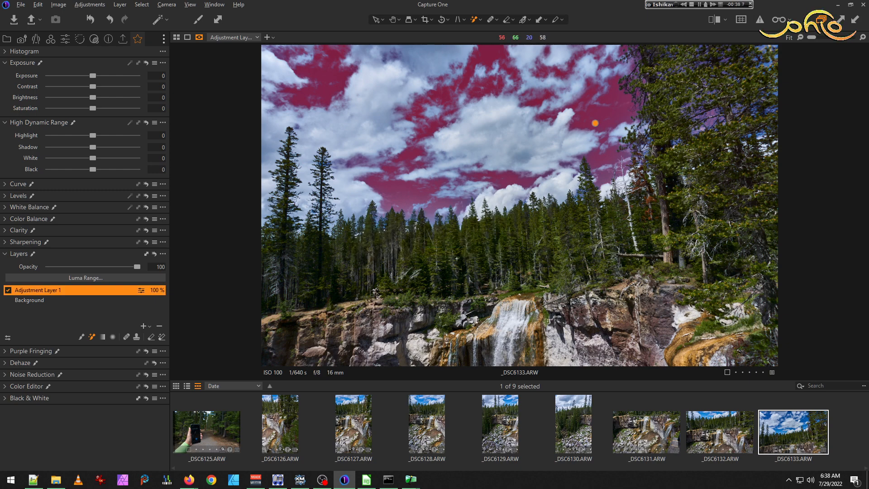
key(m)
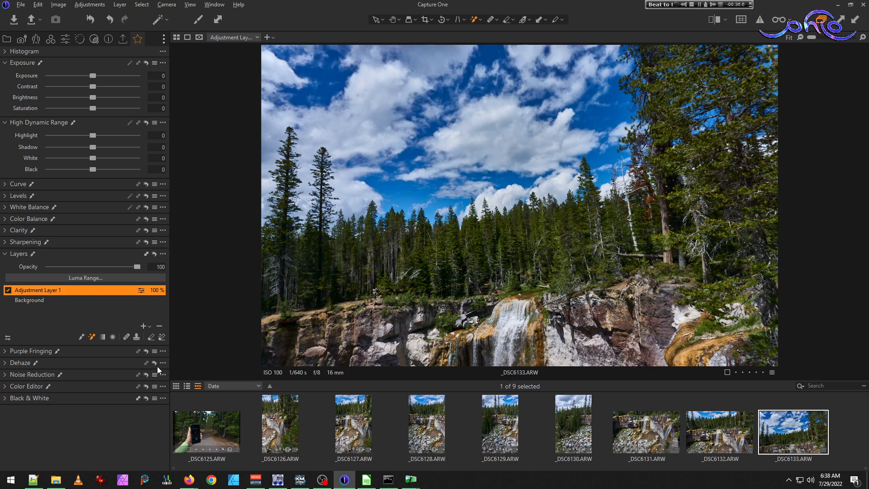
- Set the masked layer's exposure to 0.3 and rename the layer sky
scroll(103, 75, up, 1)
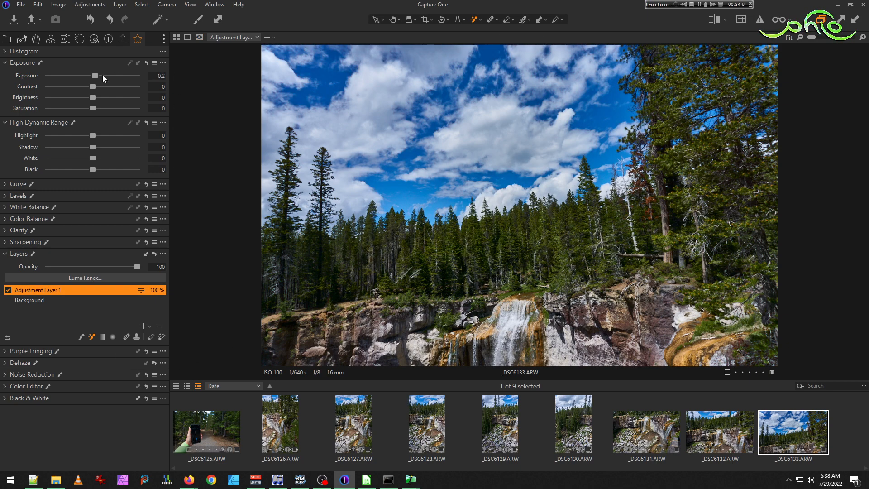
scroll(102, 77, up, 1)
double_click(57, 288)
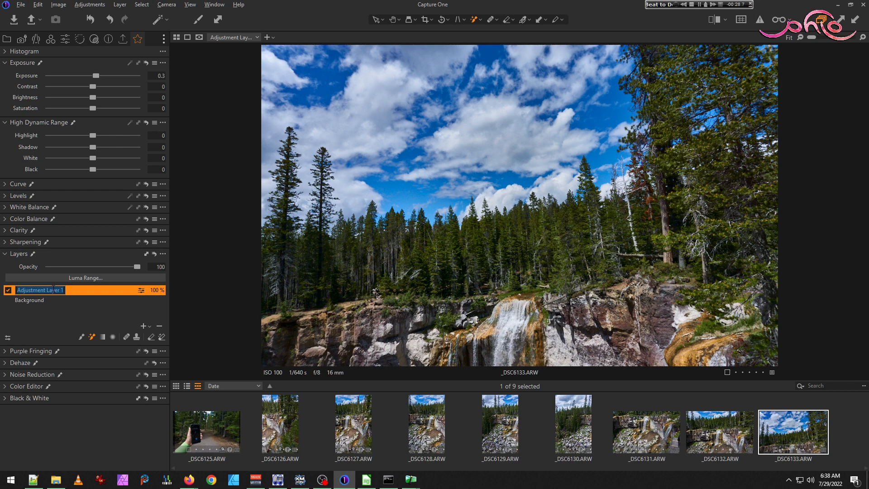
text(sky)
key(Return)
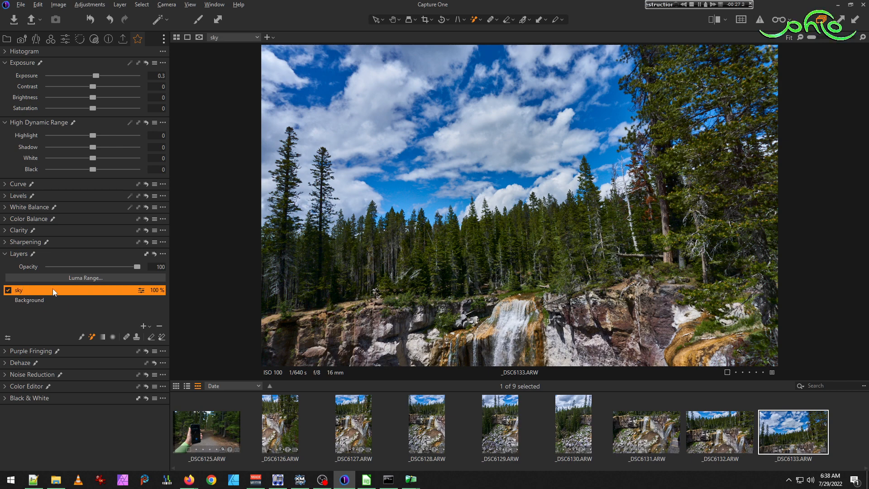
- Add a second adjustment layer on _DSC6133 and mask the darkest blue sky patches with the Magic Brush
click(144, 326)
click(486, 59)
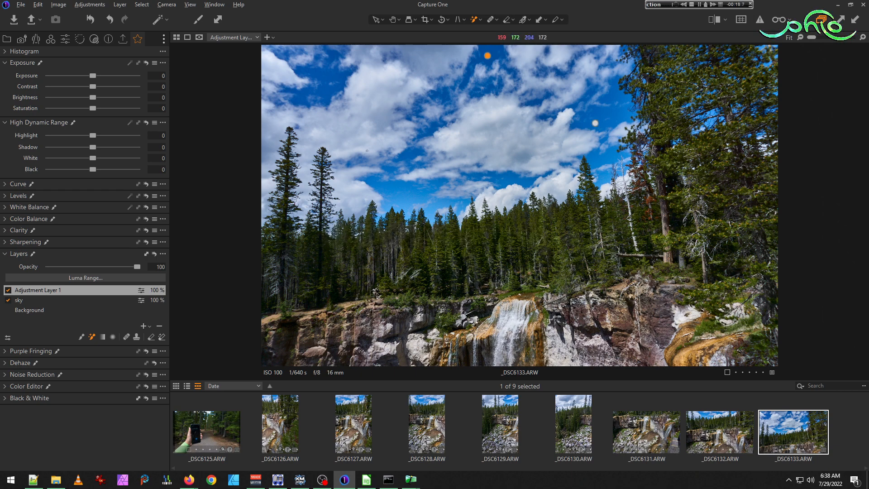
key(m)
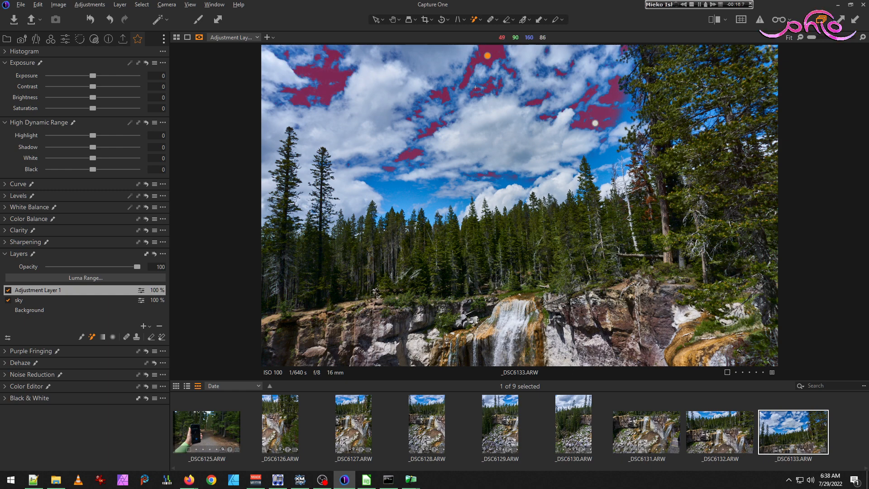
scroll(559, 76, up, 3)
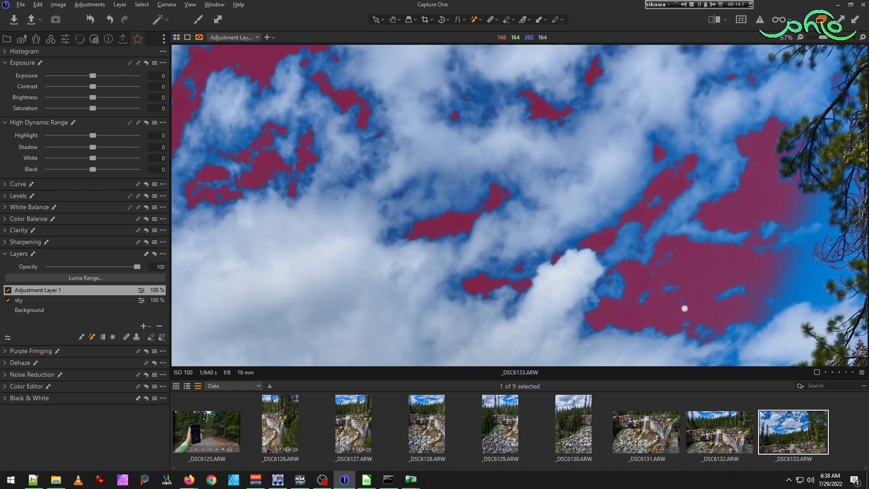
scroll(298, 77, up, 5)
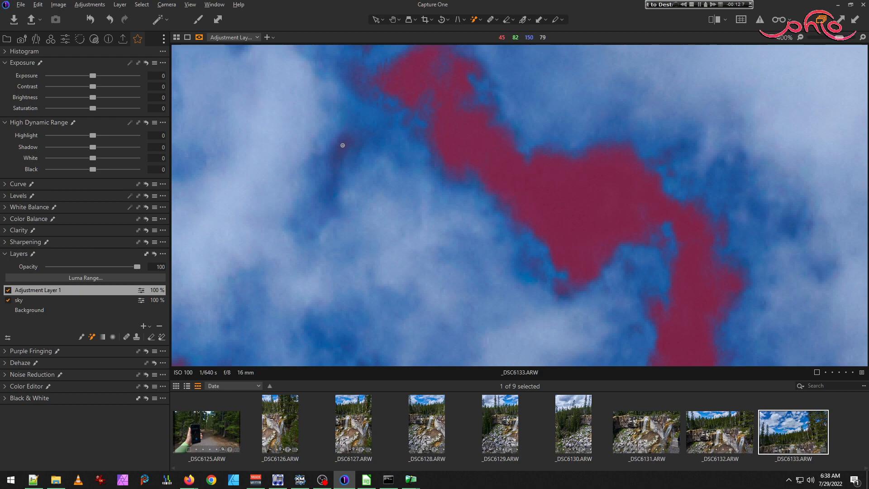
scroll(413, 126, down, 6)
scroll(410, 127, down, 2)
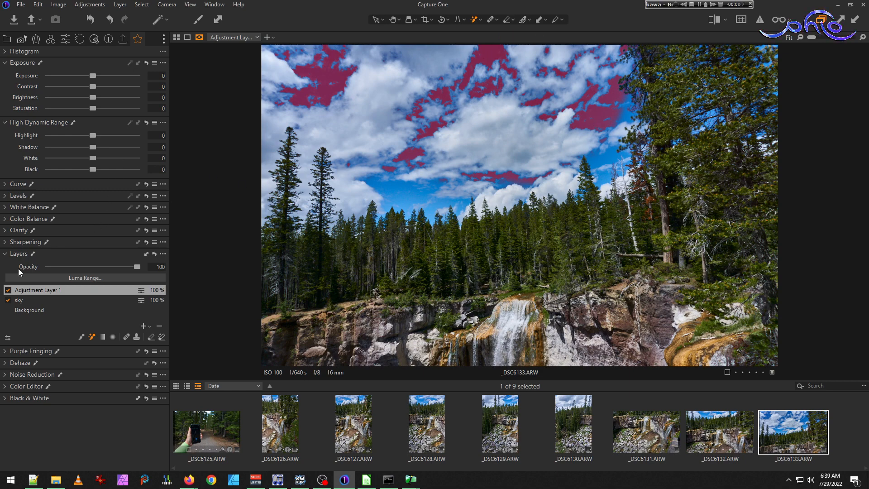
- Limit the second layer's mask to a luma range of 0 to 93 with falloff 0 to 217, and rasterize it
right_click(29, 291)
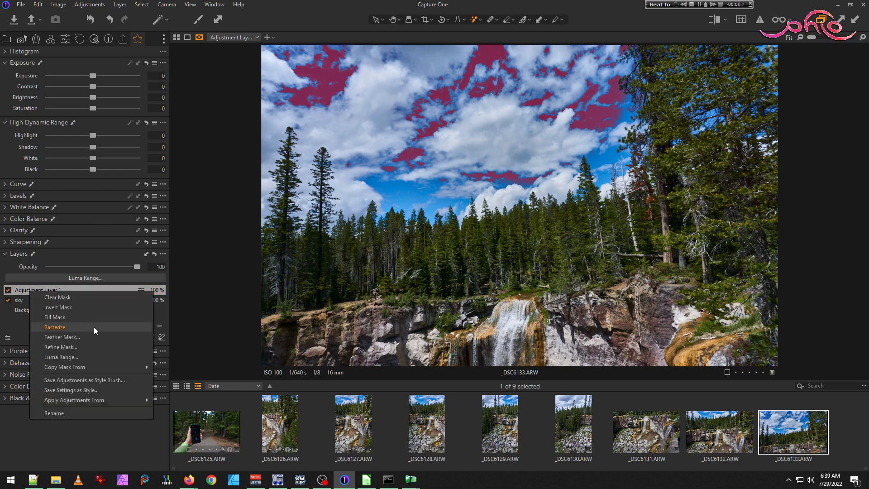
click(93, 357)
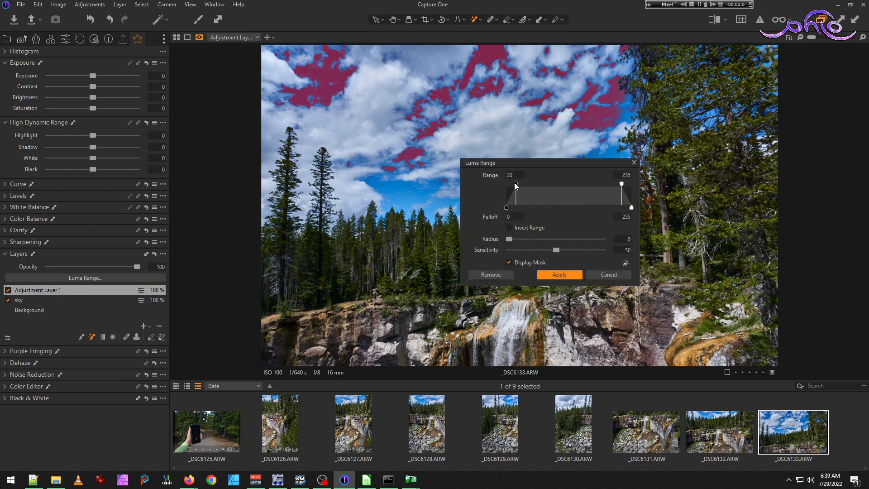
drag(509, 187, 506, 186)
drag(621, 185, 547, 184)
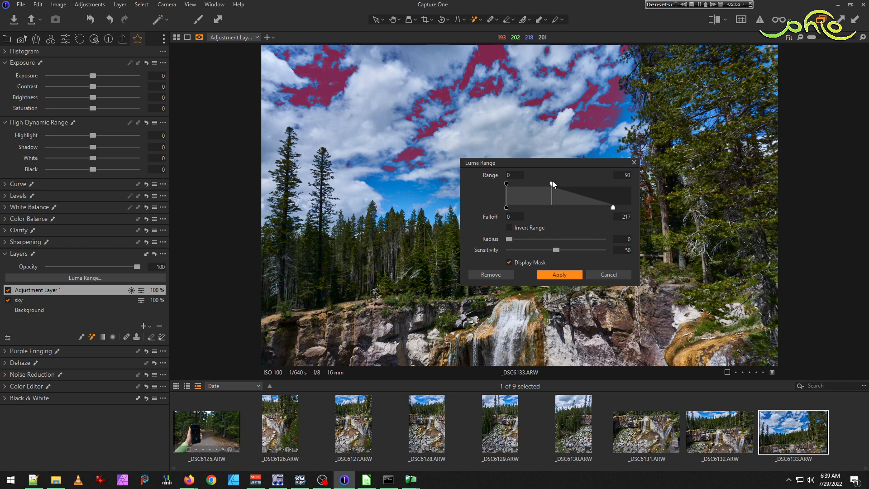
click(560, 275)
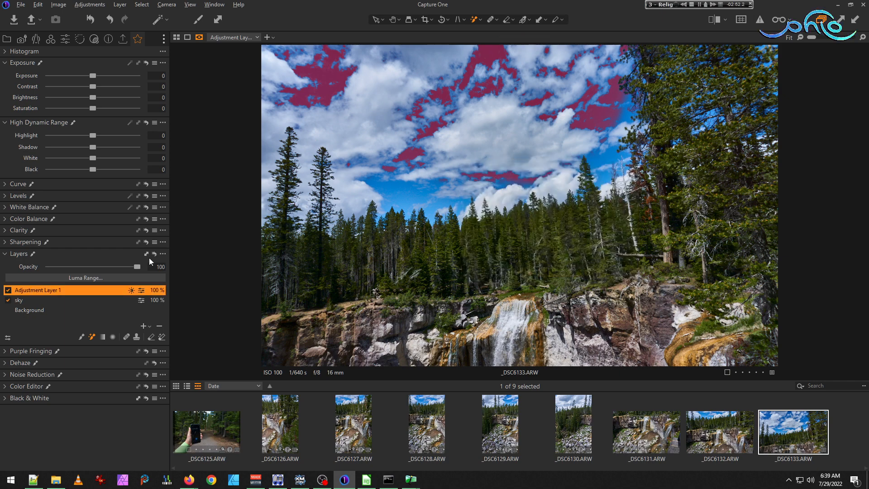
right_click(24, 290)
click(97, 325)
- Refine the second adjustment layer's dark-sky mask on _DSC6133 with a radius of 163 and hide the mask overlay
right_click(36, 288)
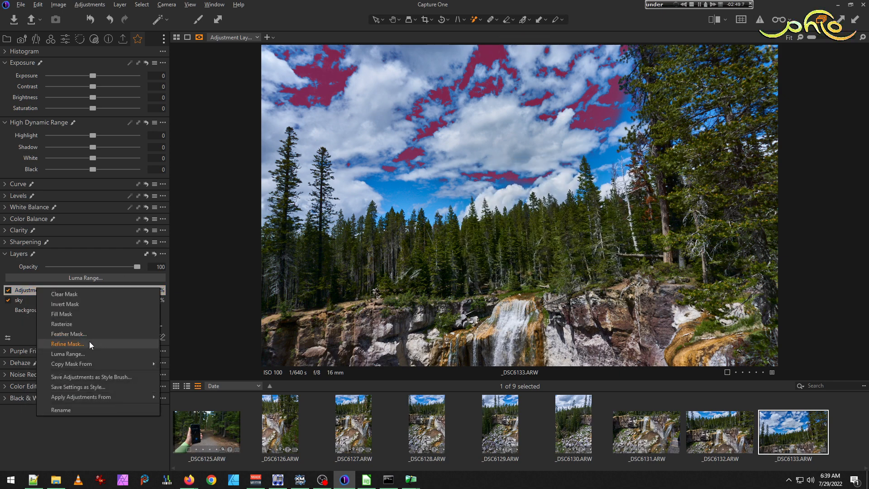
click(89, 344)
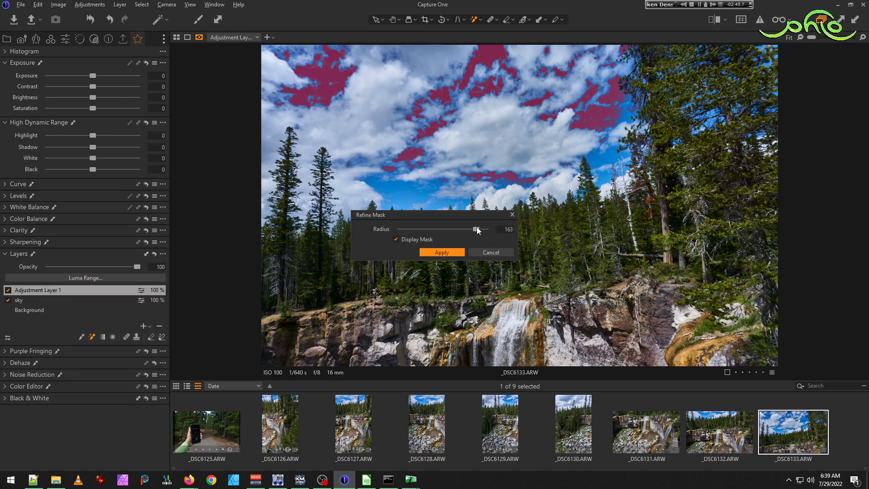
click(421, 241)
click(421, 242)
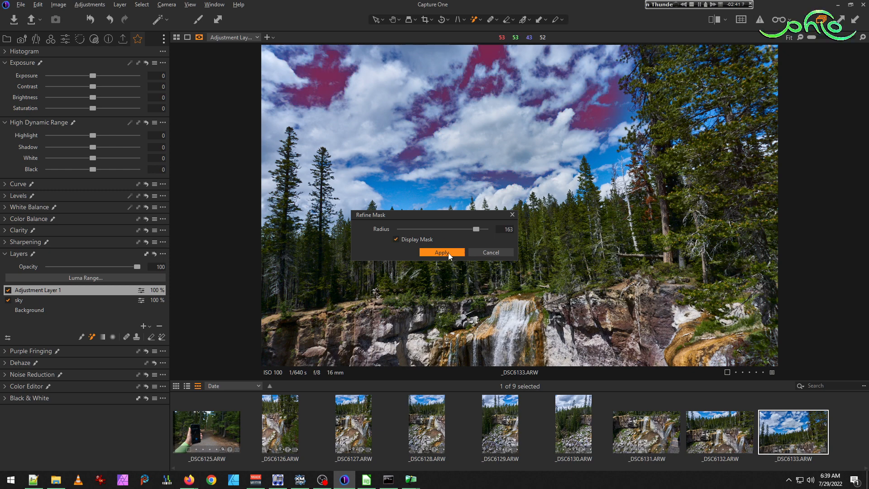
click(442, 252)
key(m)
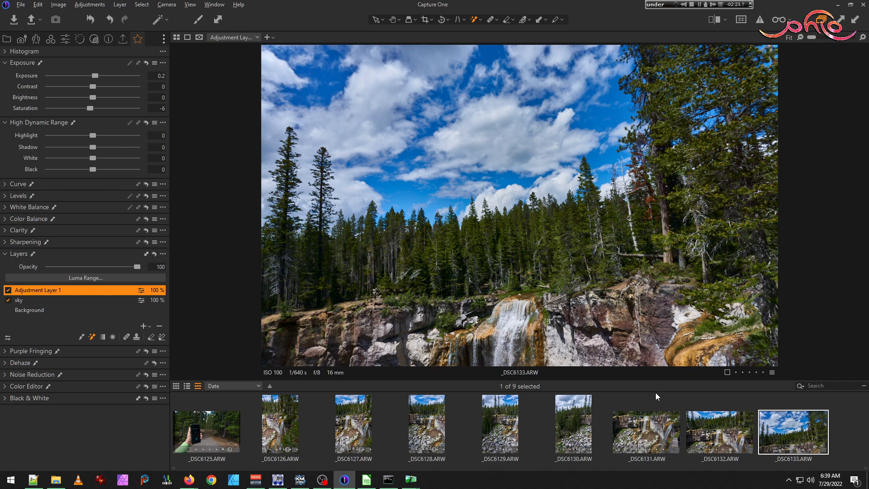
- Review the Background layer's exposure and high dynamic range settings on _DSC6133 and _DSC6132
click(26, 310)
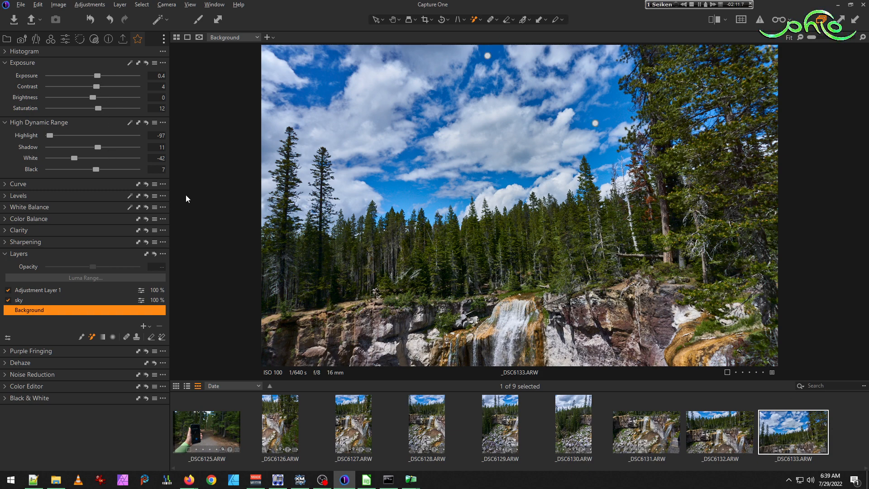
click(739, 440)
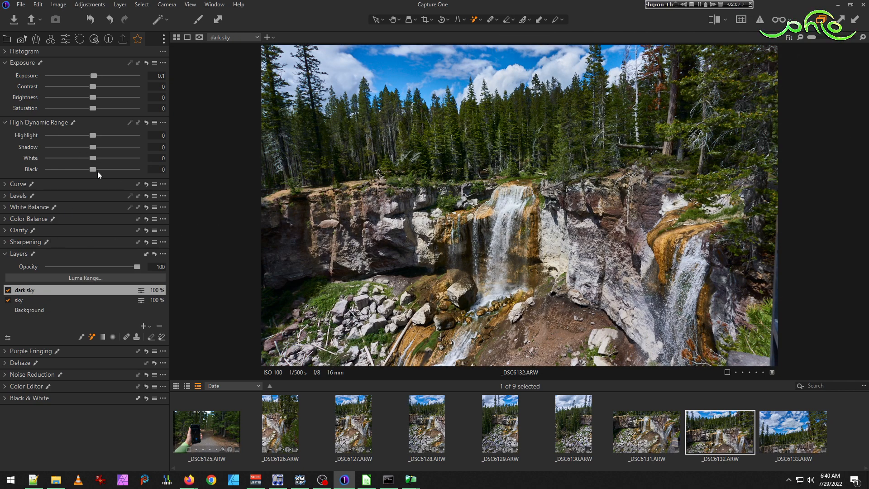
click(55, 308)
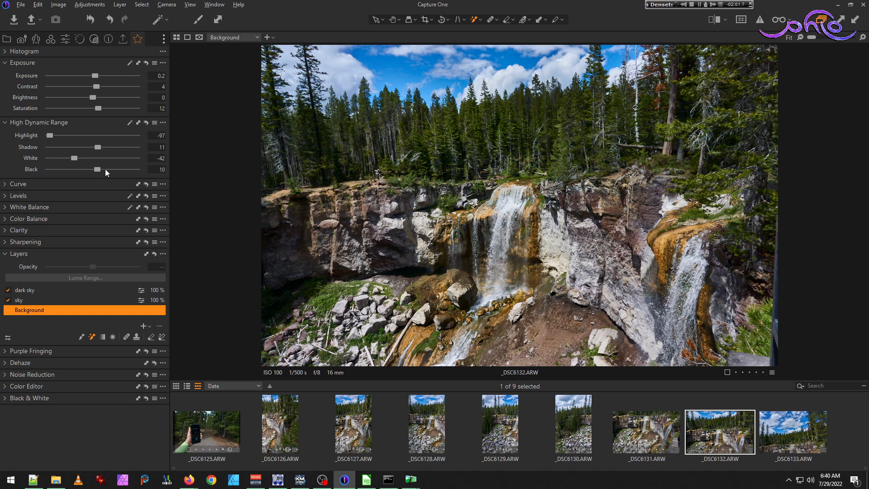
- Export the three photos _DSC6131 to _DSC6133 with the TIFF 16bit recipe
click(674, 449)
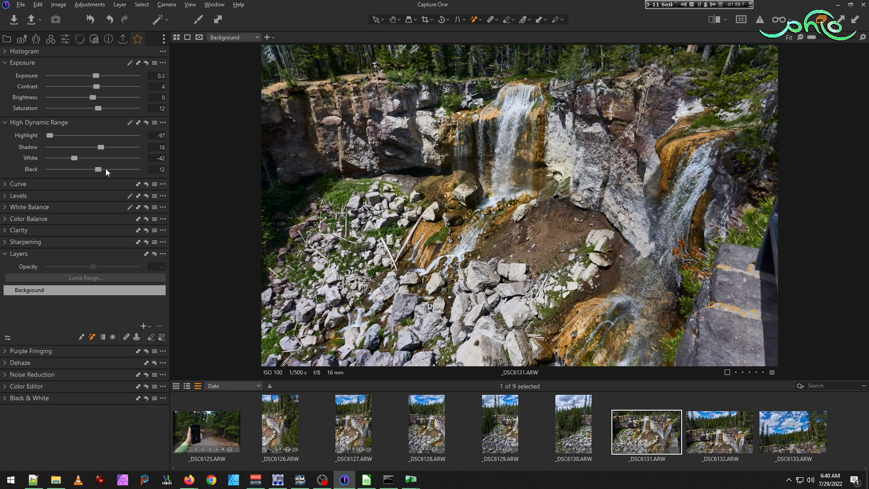
key(shift+End)
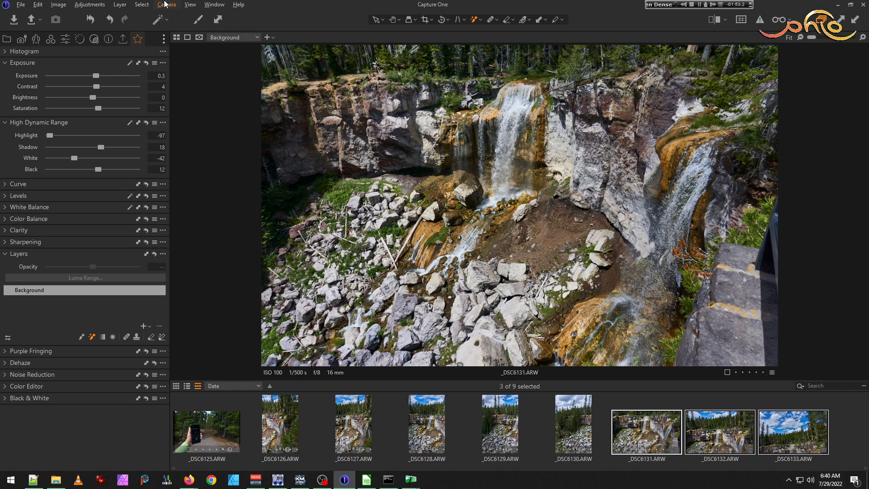
click(123, 40)
click(144, 151)
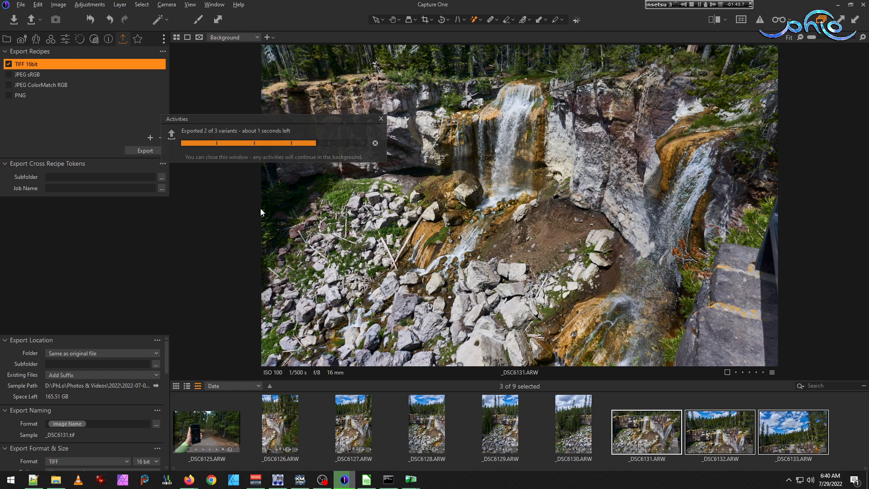
- Switch to File Explorer and view the _DSC6131 to _DSC6133 waterfall images full screen
click(54, 482)
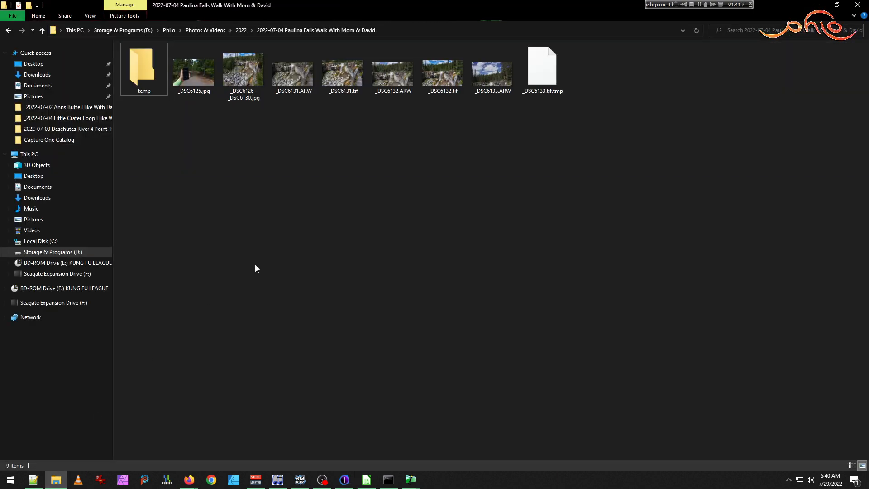
double_click(301, 74)
key(Return)
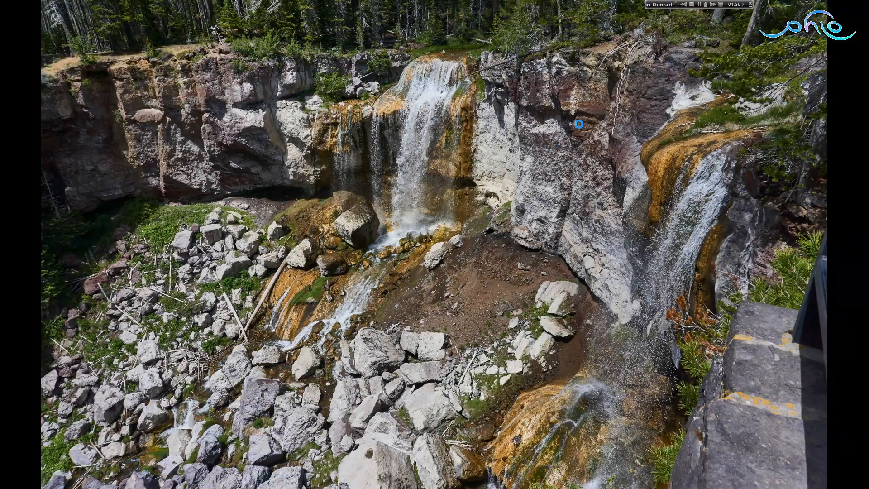
key(space)
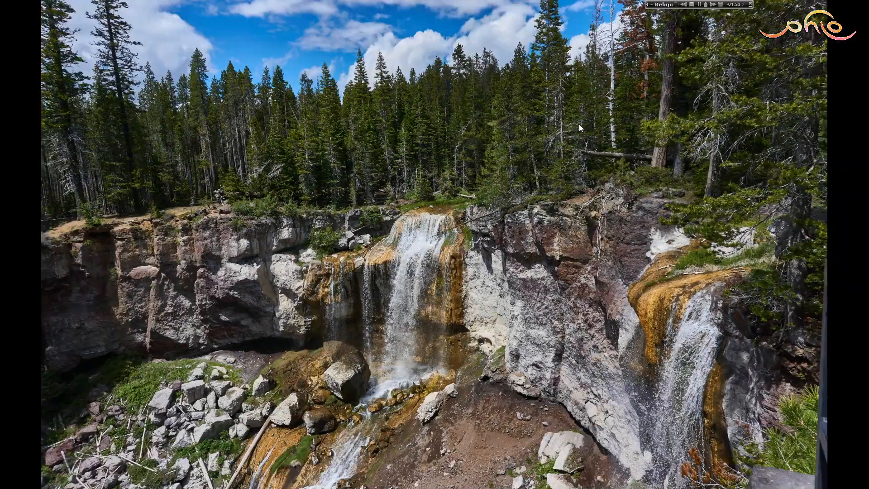
key(space)
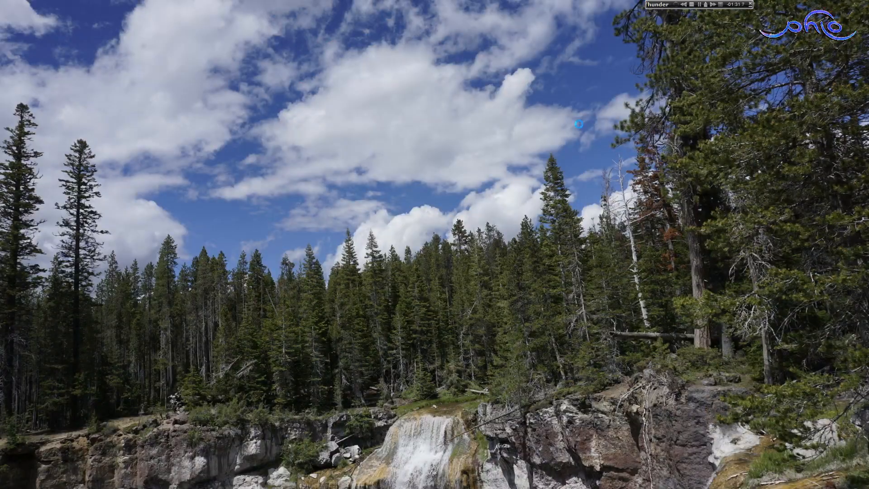
key(space)
key(Escape)
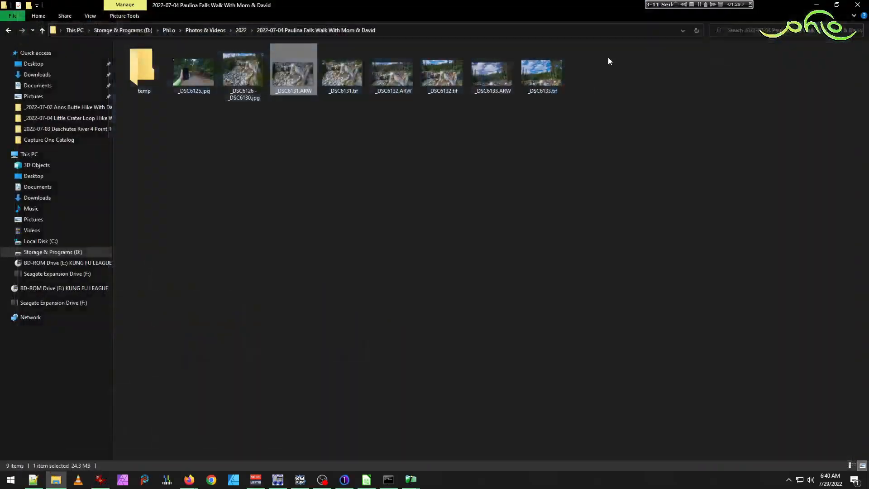
- Delete the raw files _DSC6131.ARW, _DSC6132.ARW and _DSC6133.ARW from the photo folder
click(389, 91)
ctrl+click(501, 82)
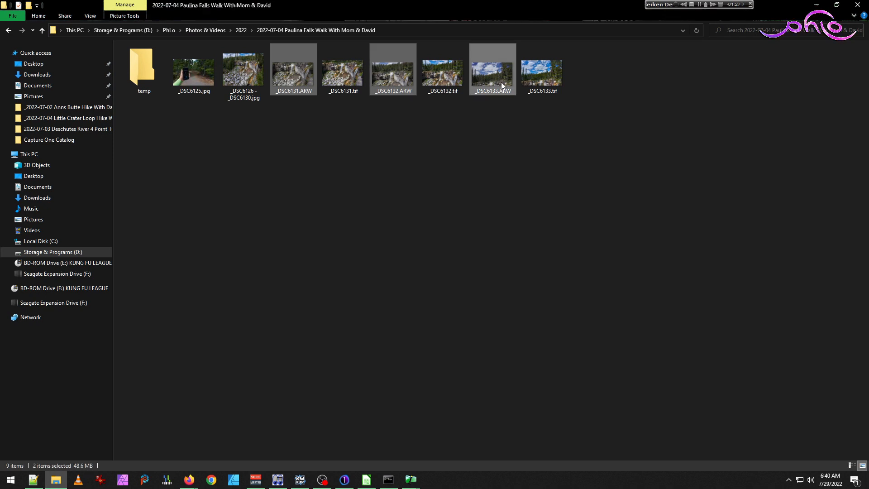
key(Delete)
- Copy the exported TIFFs _DSC6131.tif to _DSC6133.tif into the temp folder
click(294, 72)
shift+click(392, 73)
drag(284, 91, 141, 69)
- Switch to Command Prompt and strip all metadata from the first TIFF with exiftool -all= "_DSC6131.tif"
click(389, 480)
key(Up)
key(Up)
key(Up)
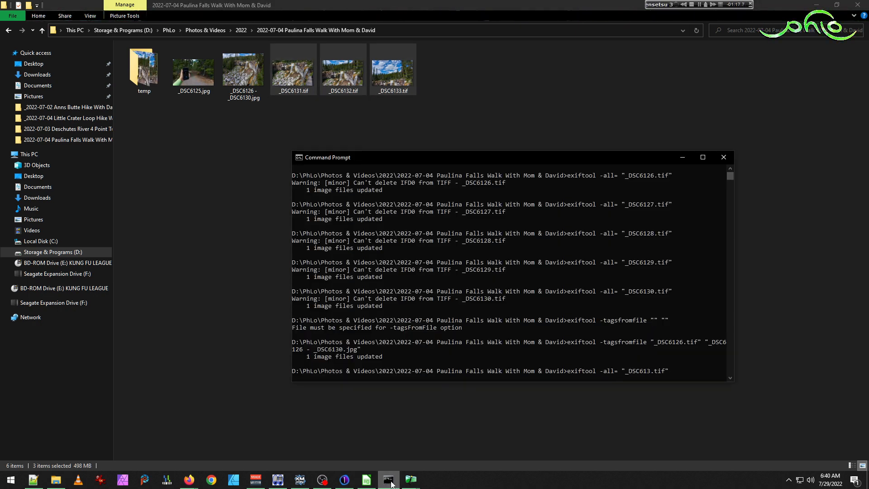
text(1)
key(Return)
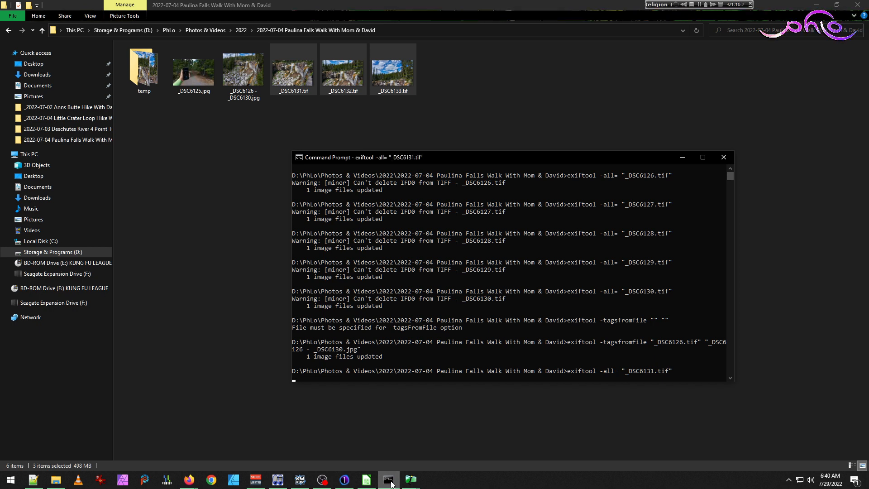
- Reuse the exiftool command to strip all metadata from _DSC6132.tif
key(Up)
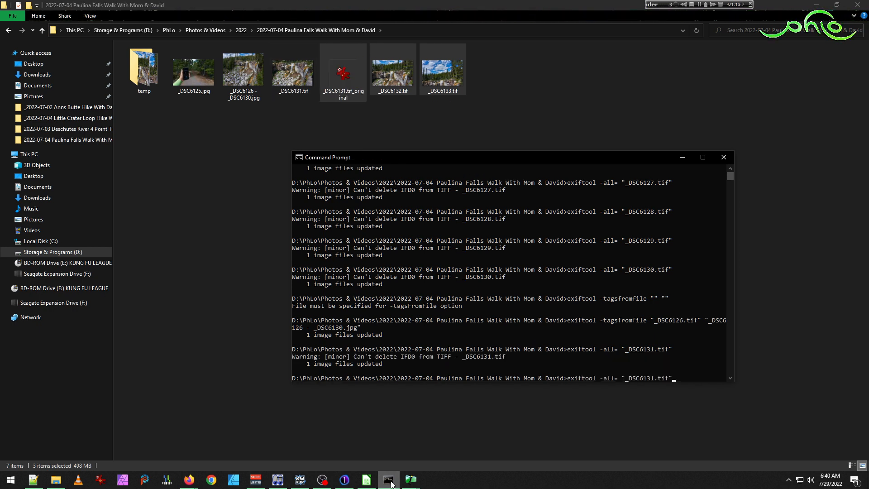
key(Left)
key(Left)
key(Left)
key(Left)
key(Left)
key(BackSpace)
text(2)
key(Return)
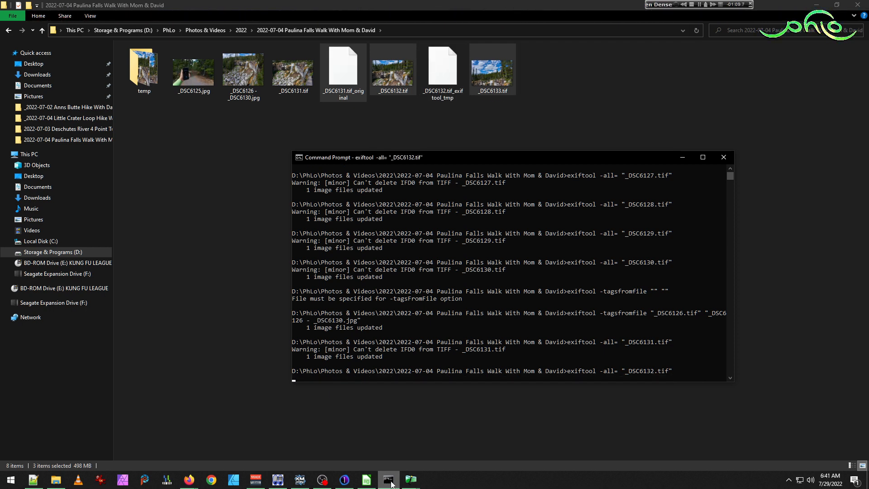
- Run exiftool -all= "_DSC6133.tif" to strip the metadata from the third TIFF
key(Up)
key(Left)
key(Left)
key(Left)
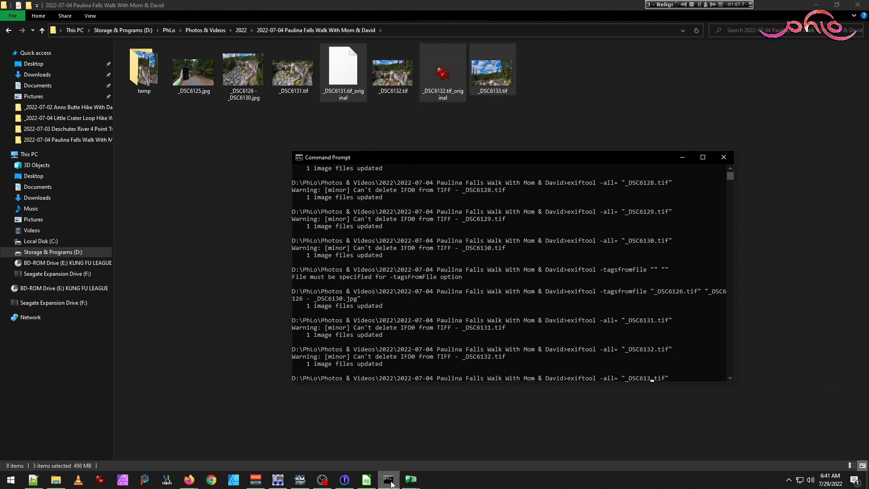
text(3)
key(Return)
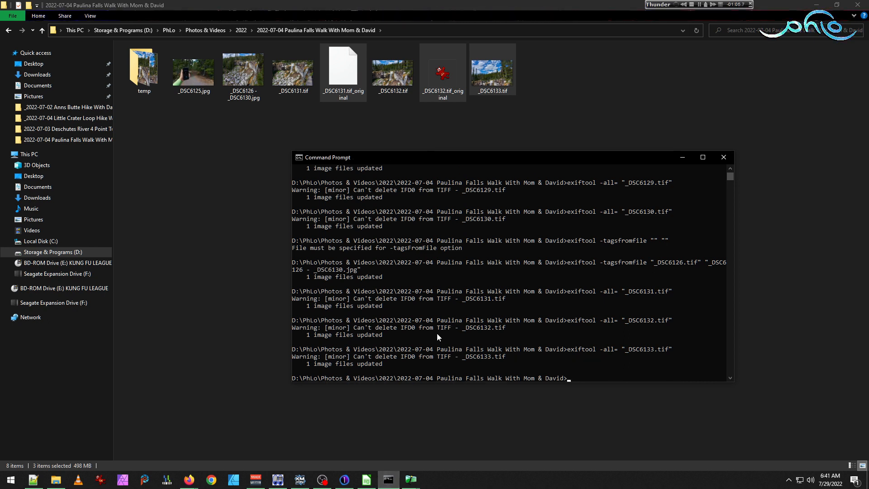
- In File Explorer, delete the three tif_original backup files of _DSC6131, _DSC6132 and _DSC6133
click(339, 73)
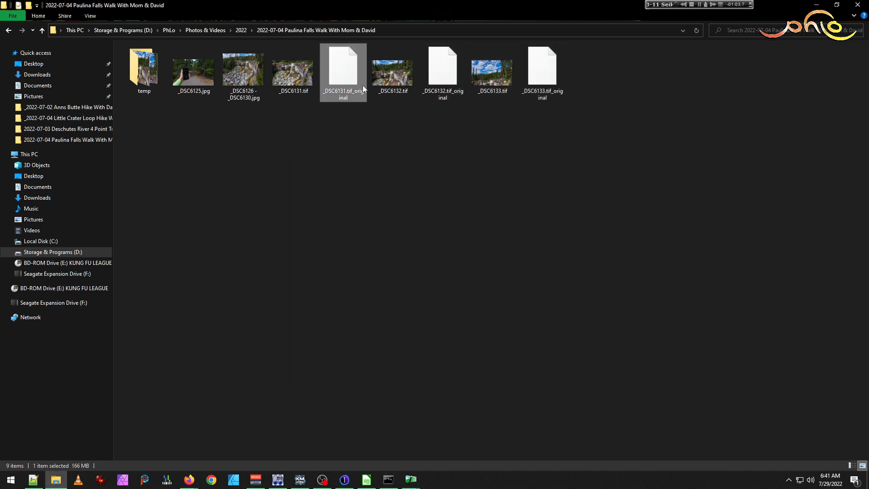
ctrl+click(430, 81)
ctrl+click(532, 81)
key(Delete)
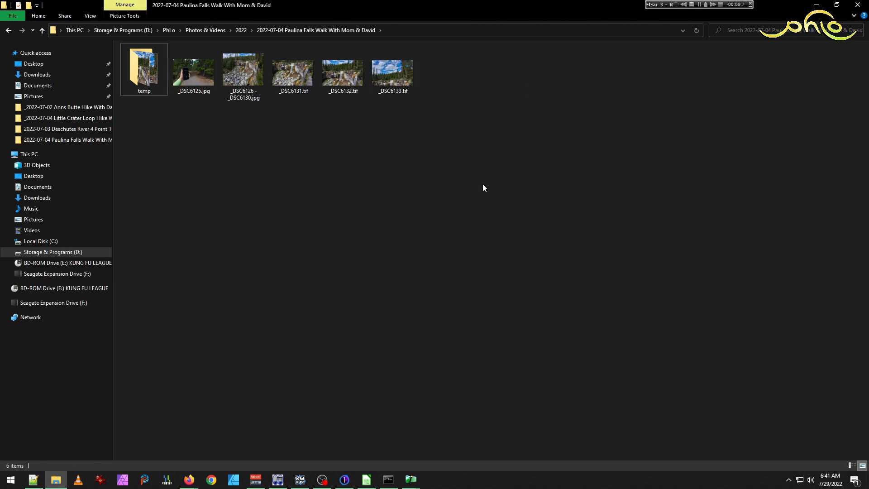
- Switch to Hugin and start a new panorama project, discarding changes to the previous one
mouse_move(411, 480)
click(382, 431)
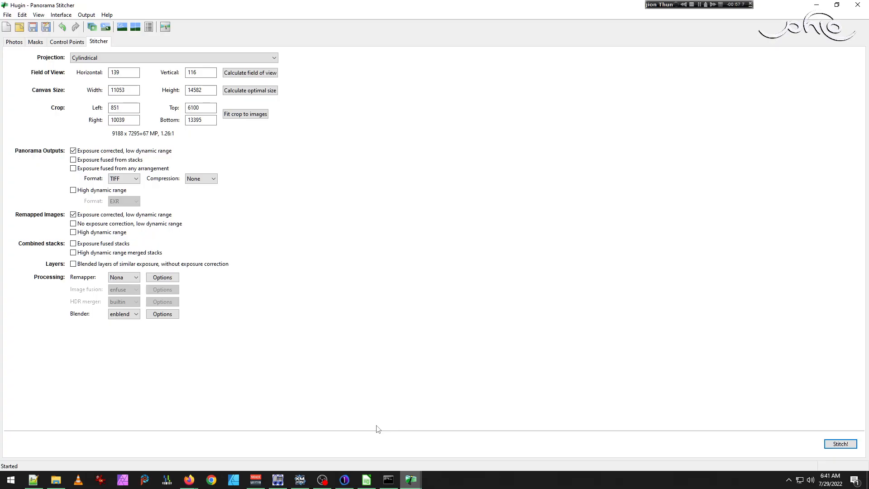
click(7, 26)
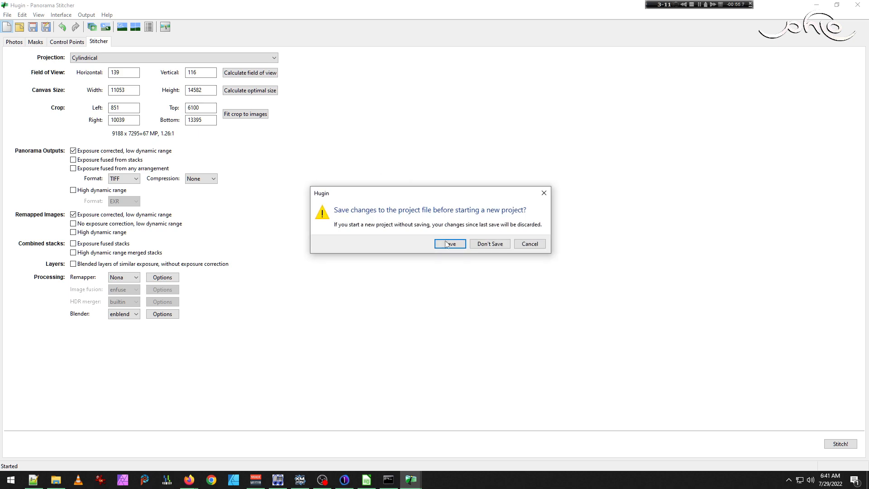
click(481, 245)
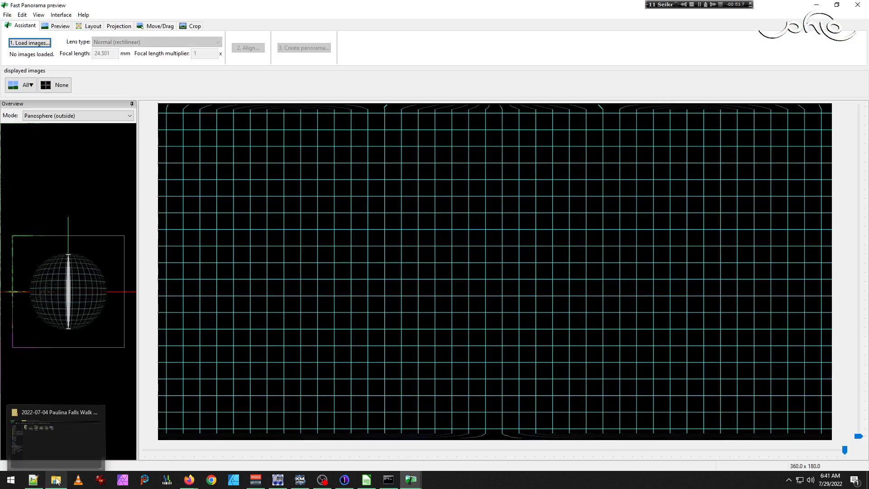
- Load _DSC6131.tif to _DSC6133.tif from File Explorer into the Hugin project with a horizontal field of view of 50 degrees
click(68, 433)
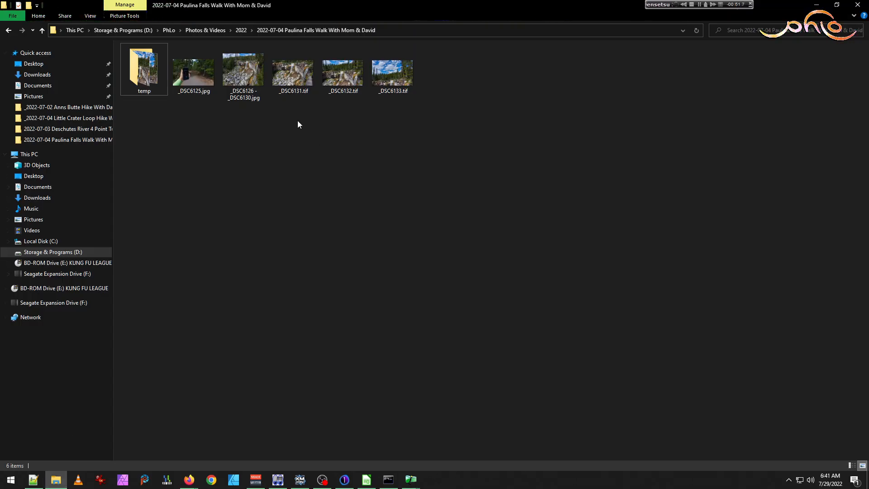
click(296, 87)
shift+click(393, 79)
drag(302, 78, 388, 308)
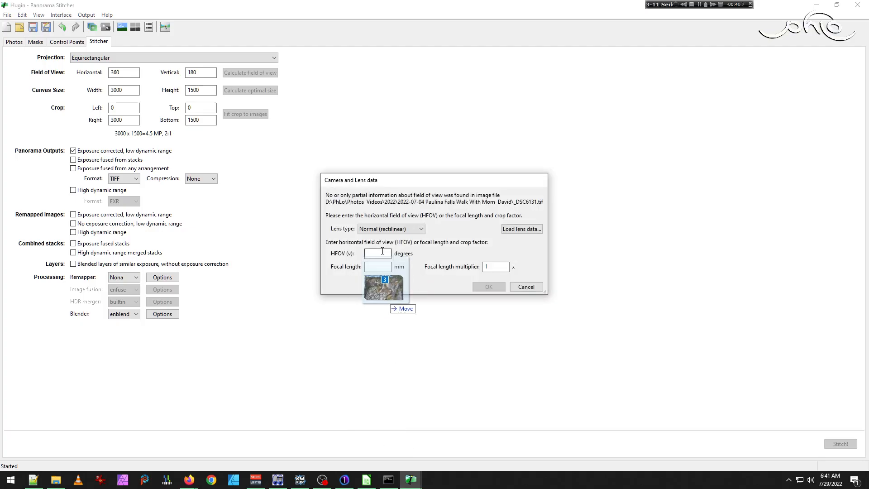
text(50)
key(Return)
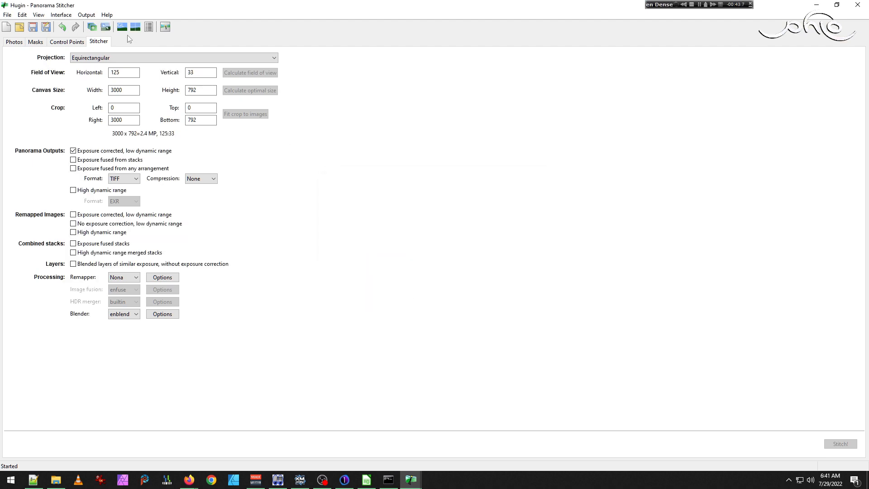
- Display the project's photo list and open the fast panorama preview window
click(14, 42)
click(38, 14)
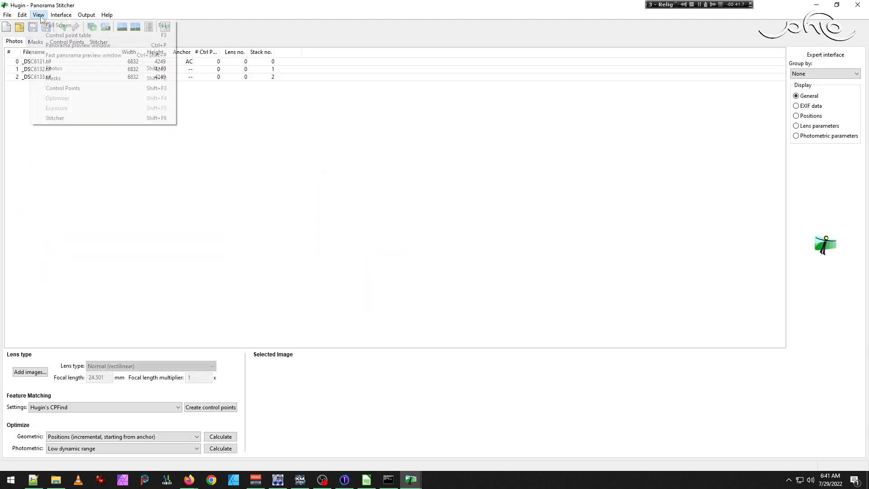
click(91, 57)
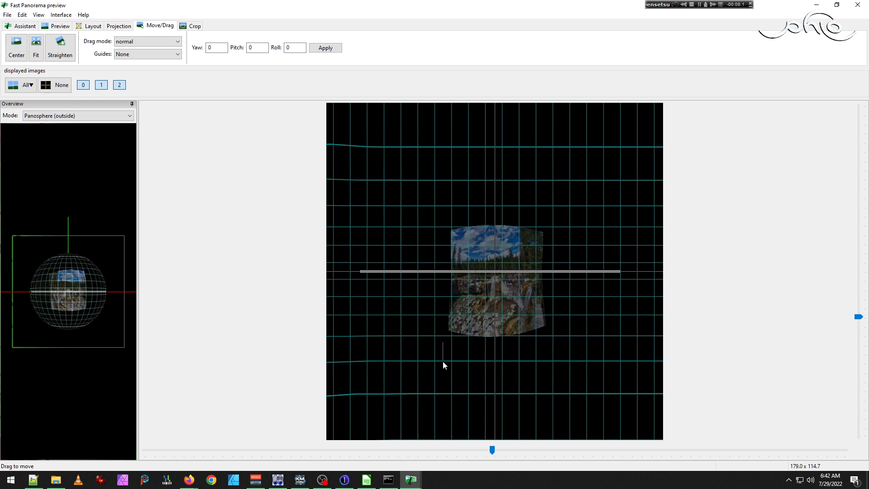
- Fit the panorama to the preview canvas, shift it vertically until it sits straight and centred, and autocrop it
drag(443, 361, 442, 350)
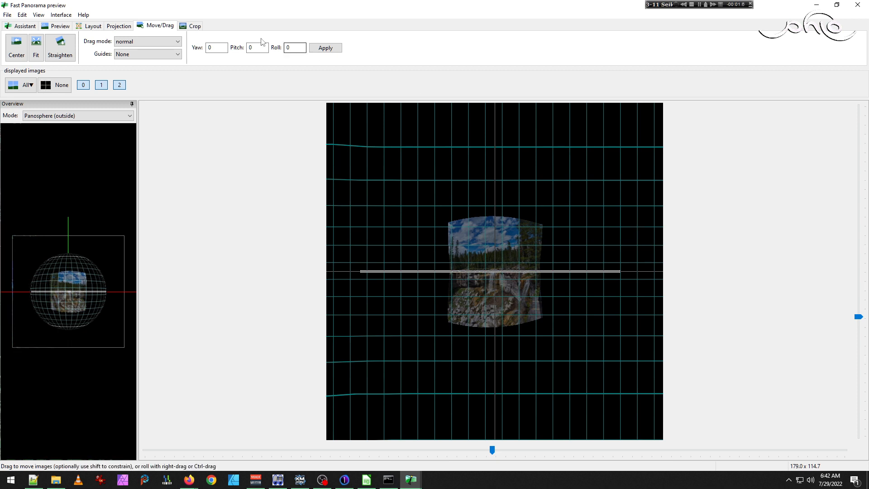
click(194, 26)
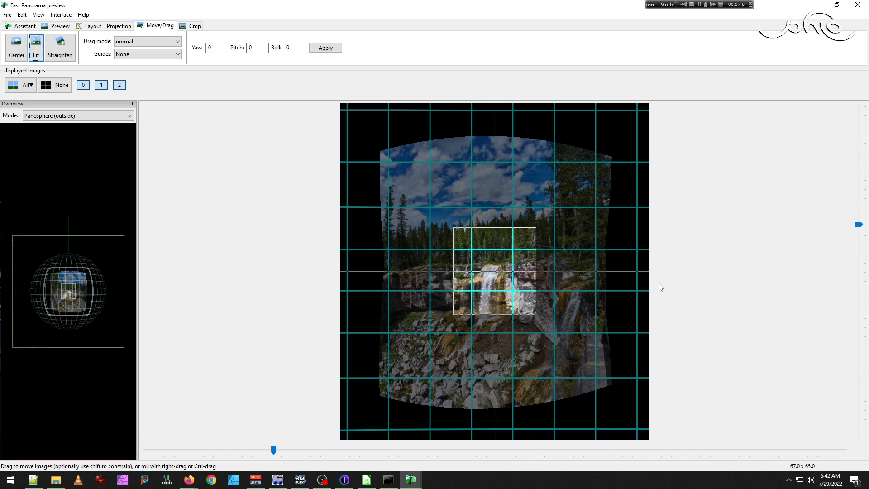
drag(660, 287, 657, 296)
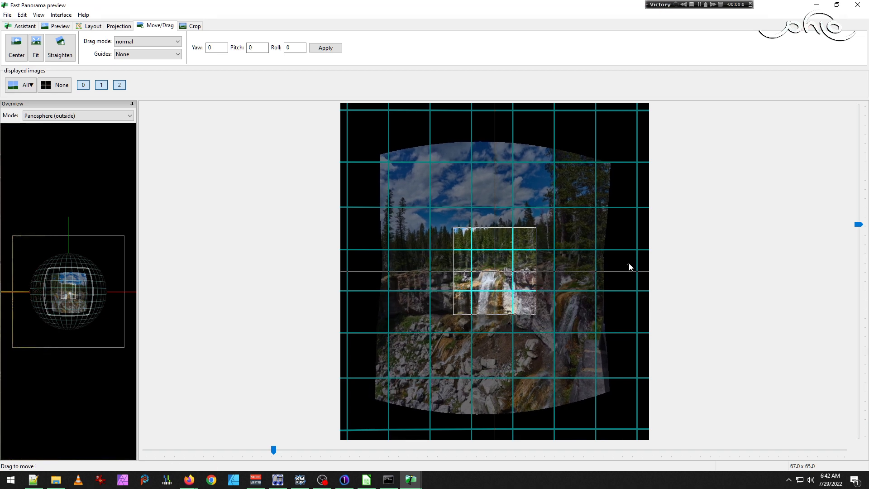
drag(499, 275, 500, 281)
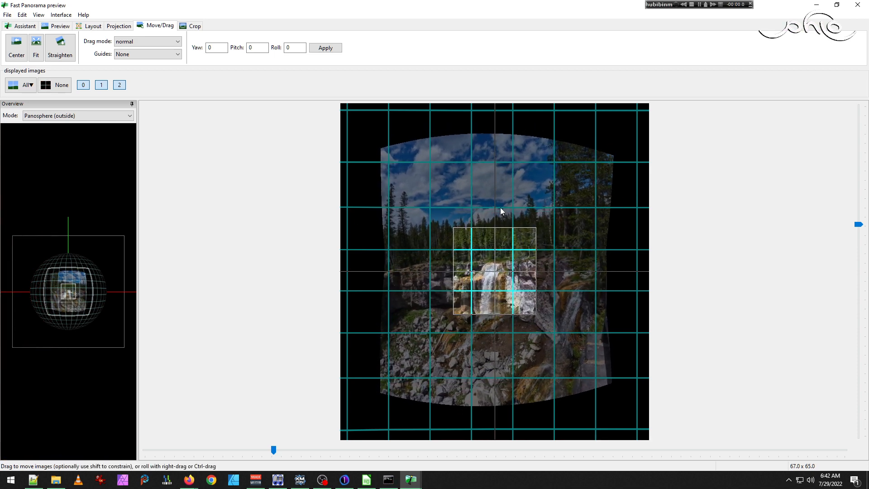
click(195, 25)
click(20, 48)
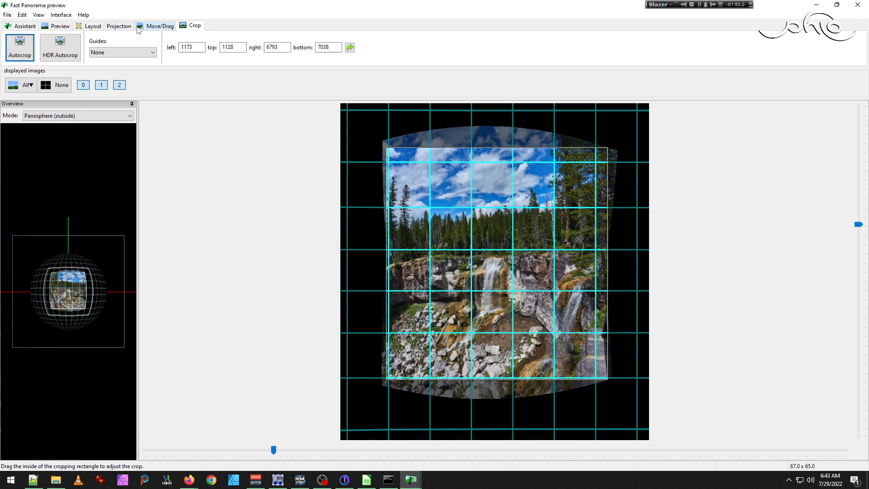
- In the main Hugin window, reset the lens parameters, exposure to zero and color to one for all three photos
click(38, 14)
click(54, 26)
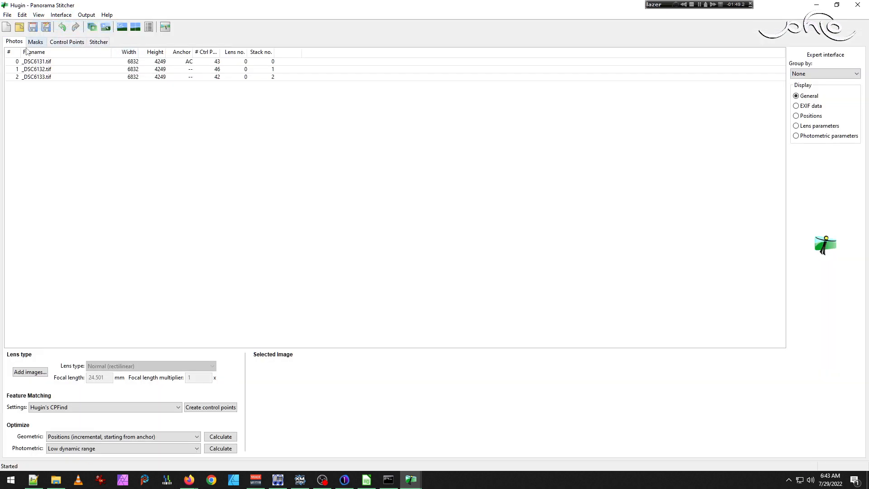
click(34, 63)
shift+click(43, 76)
right_click(45, 76)
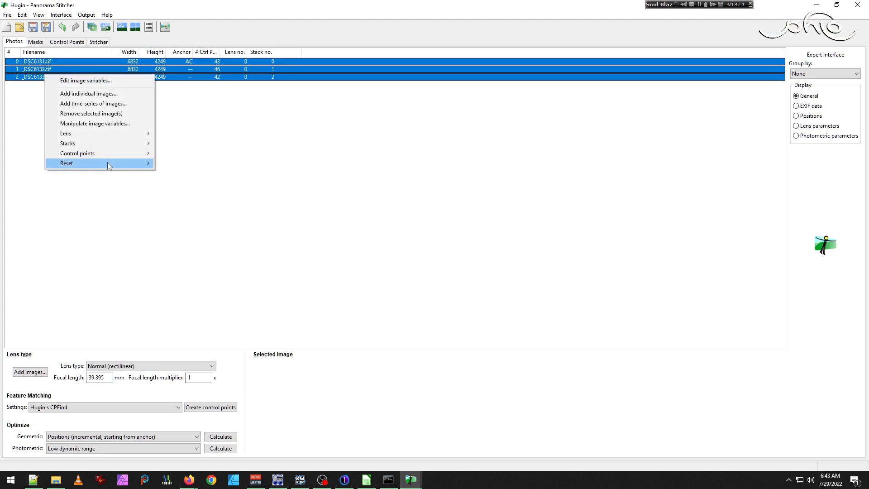
mouse_move(107, 163)
click(226, 204)
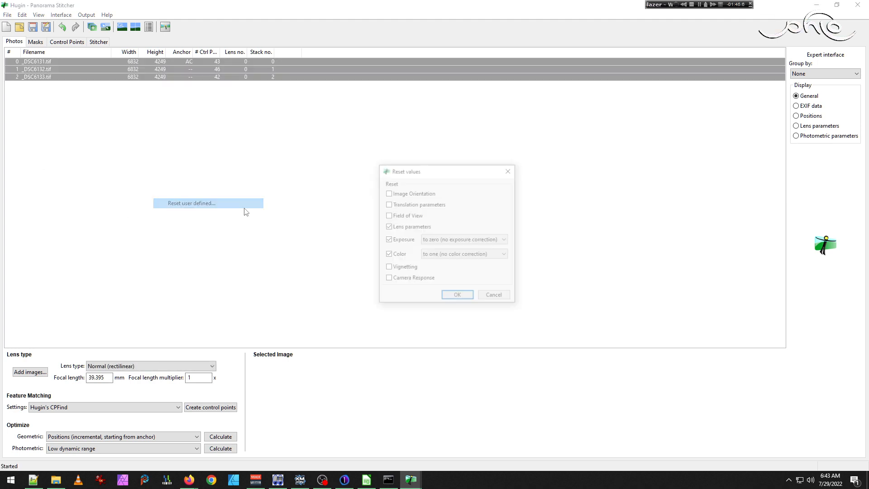
click(458, 297)
- Calculate the optimal canvas size for the cylindrical panorama in the stitcher settings
click(98, 41)
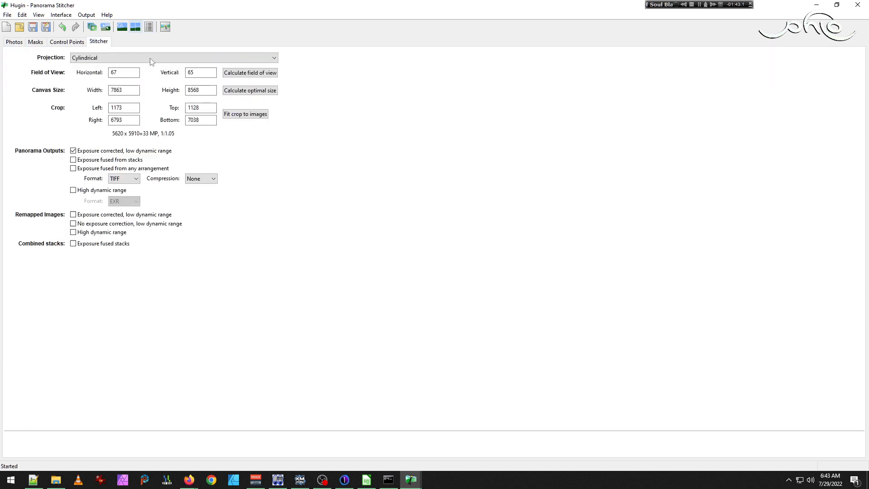
click(250, 90)
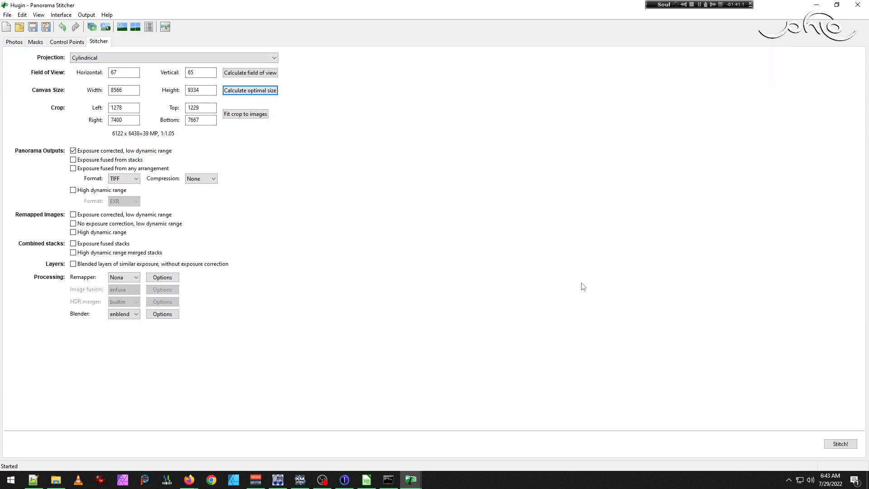
click(840, 443)
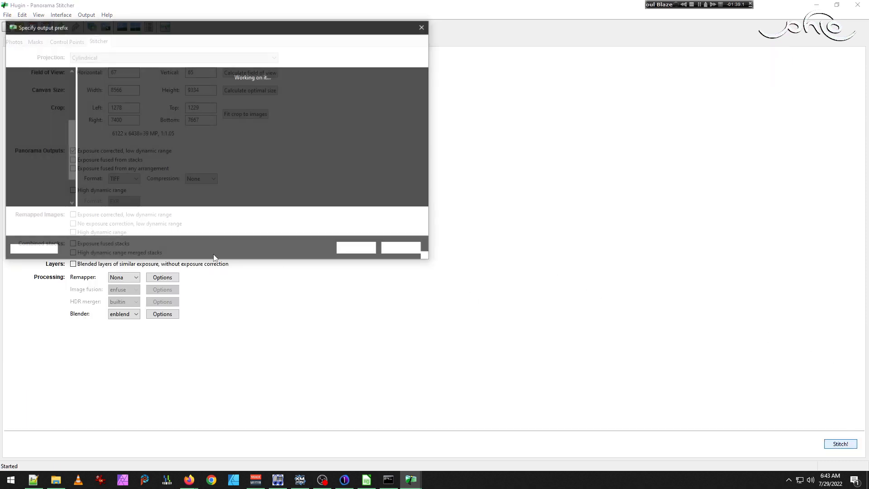
click(407, 251)
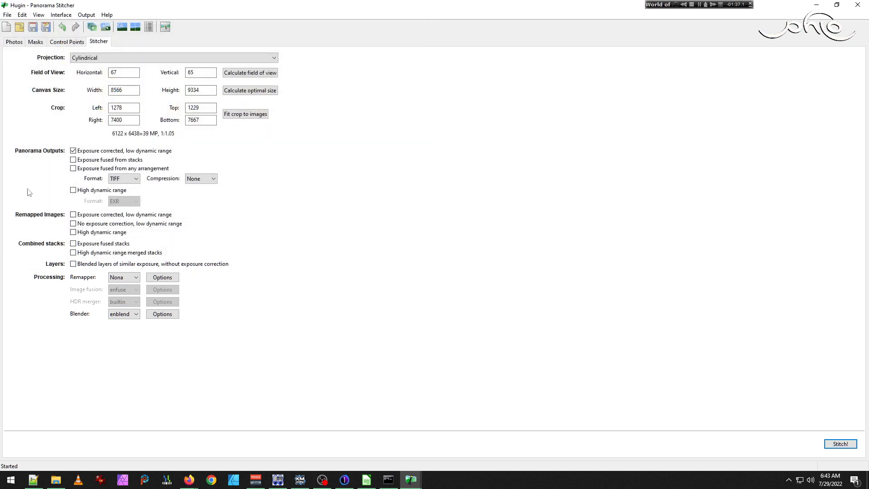
- Enable exposure corrected, low dynamic range remapped images and stitch the panorama with the output prefix _DSC6131 - _DSC6133
click(74, 215)
click(847, 442)
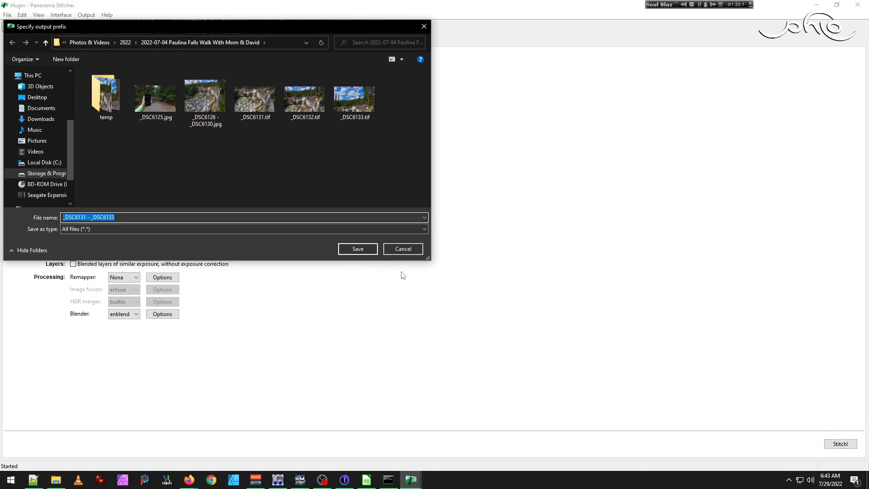
click(358, 249)
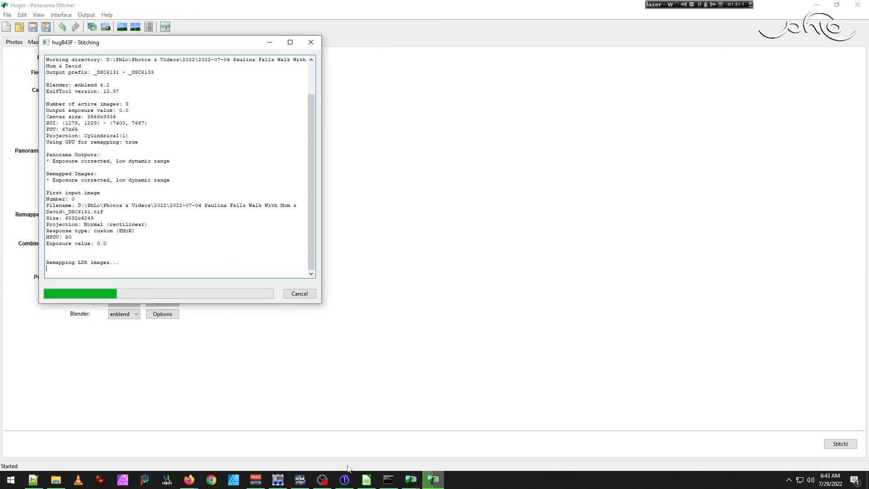
- Open the stitched _DSC6131 - _DSC6133.tif from File Explorer in IrfanView, inspect the panorama and close the viewer
click(344, 479)
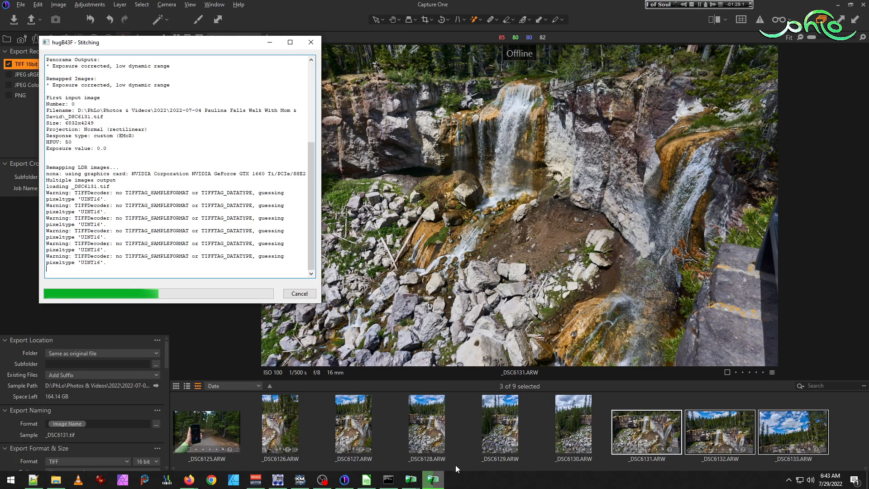
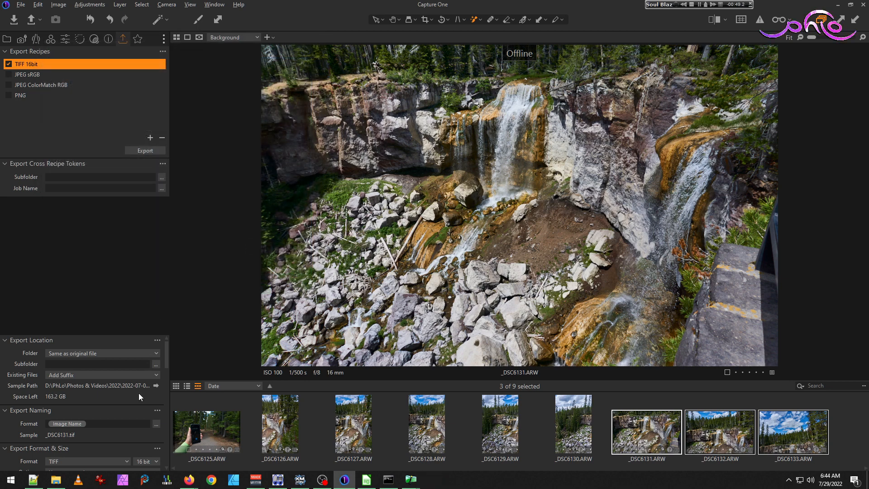
click(56, 480)
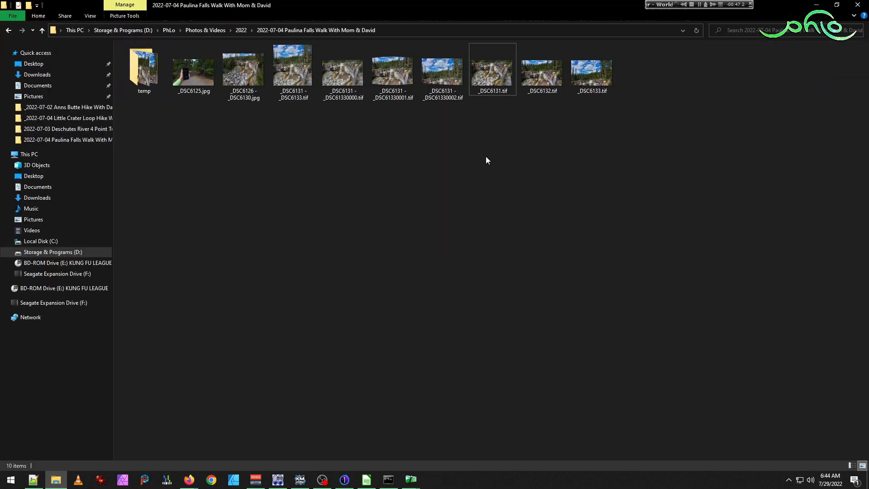
double_click(294, 68)
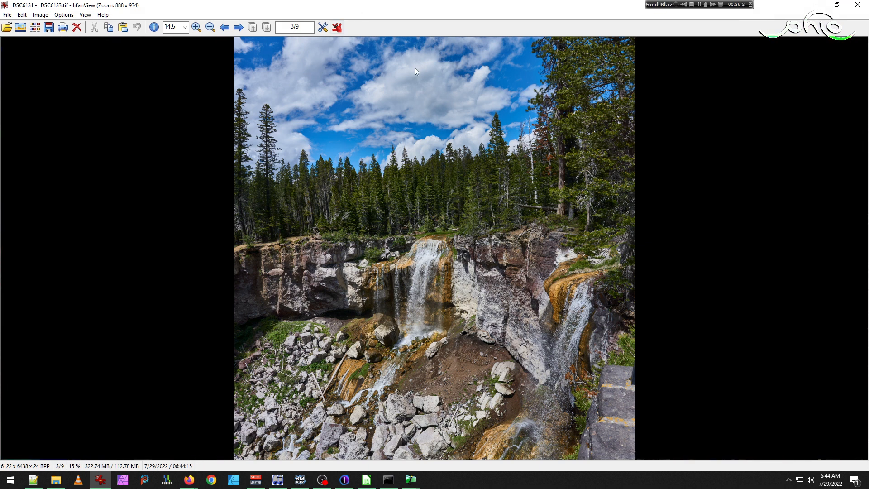
key(Escape)
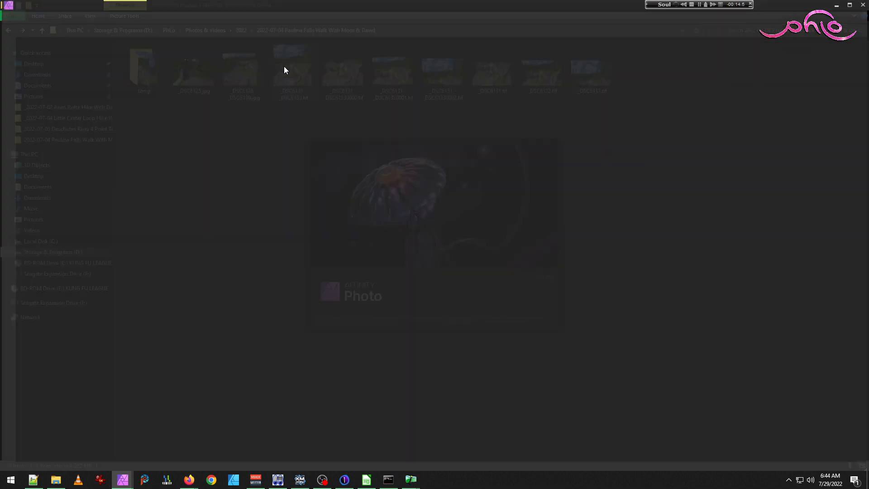
- Return to the photo folder in File Explorer while Affinity Photo loads, and switch to Affinity Photo
click(56, 480)
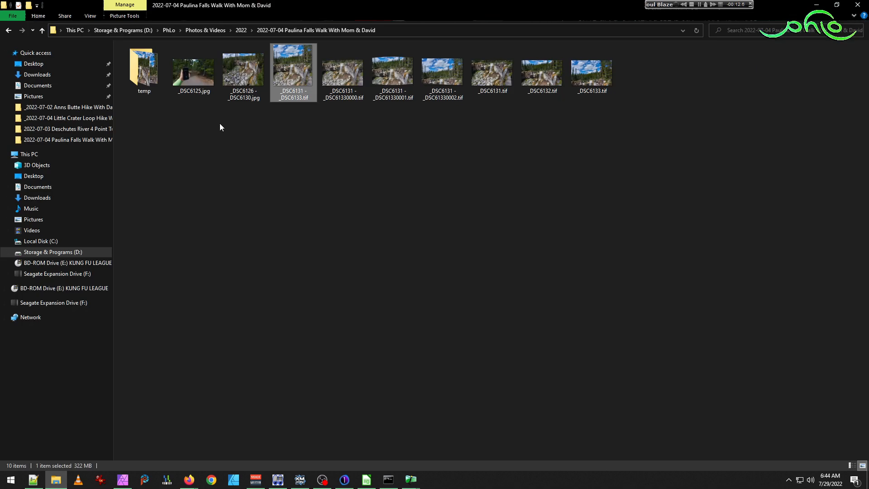
click(124, 479)
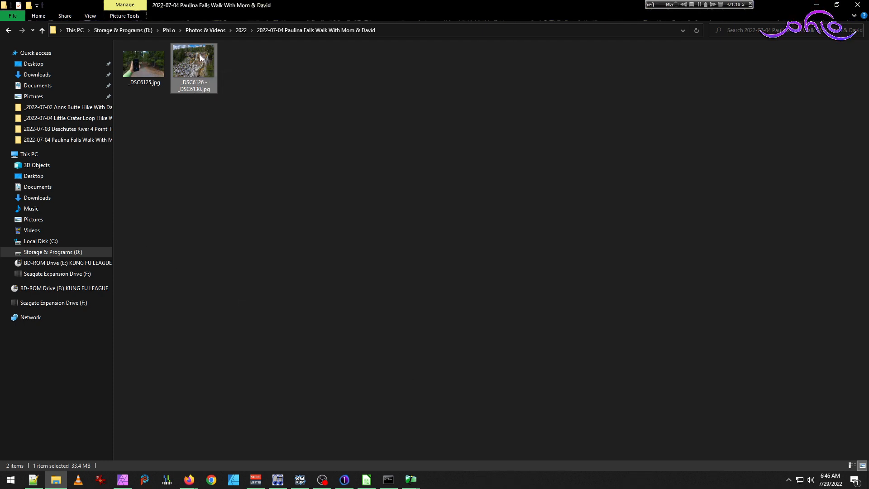
click(252, 93)
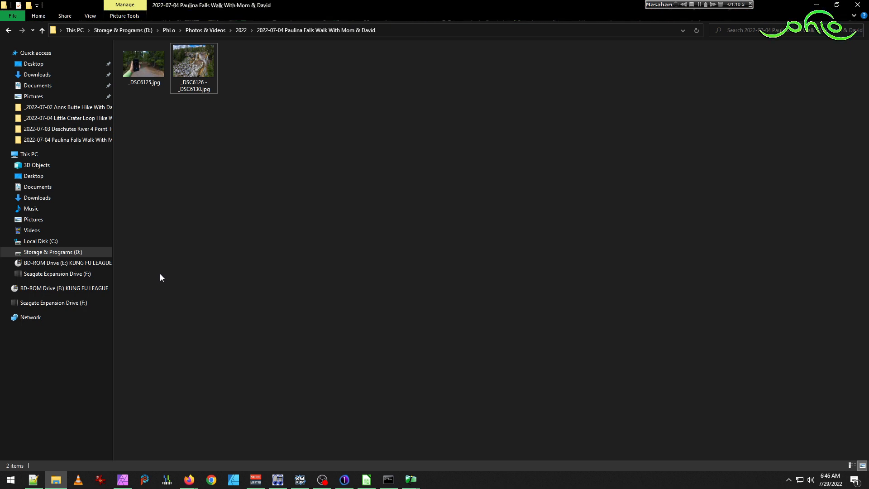